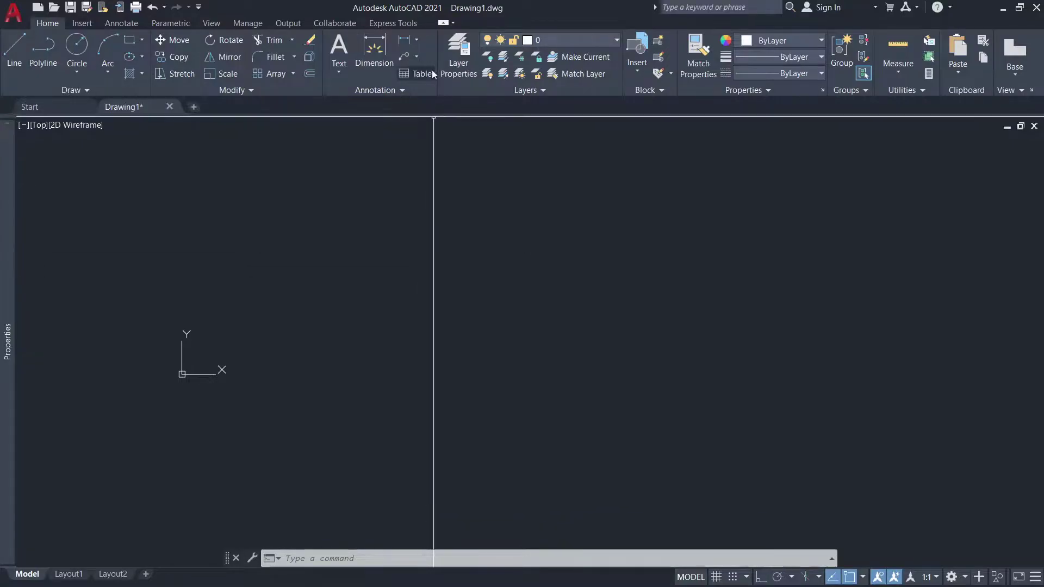
# - Place a trial multileader labelled 12345, then select and delete it
pyautogui.click(404, 59)
pyautogui.click(405, 343)
pyautogui.click(449, 278)
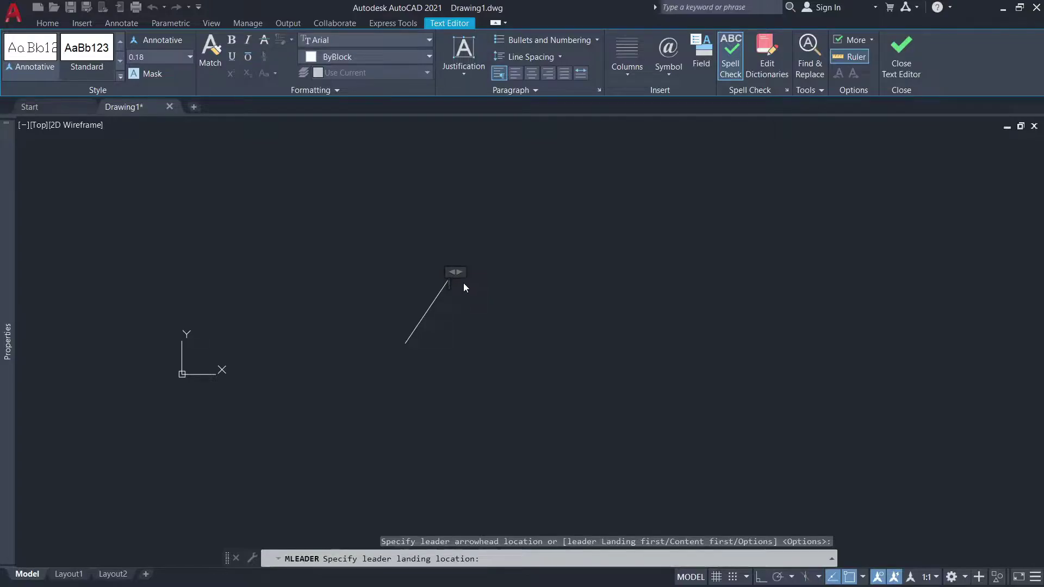
pyautogui.write('12345')
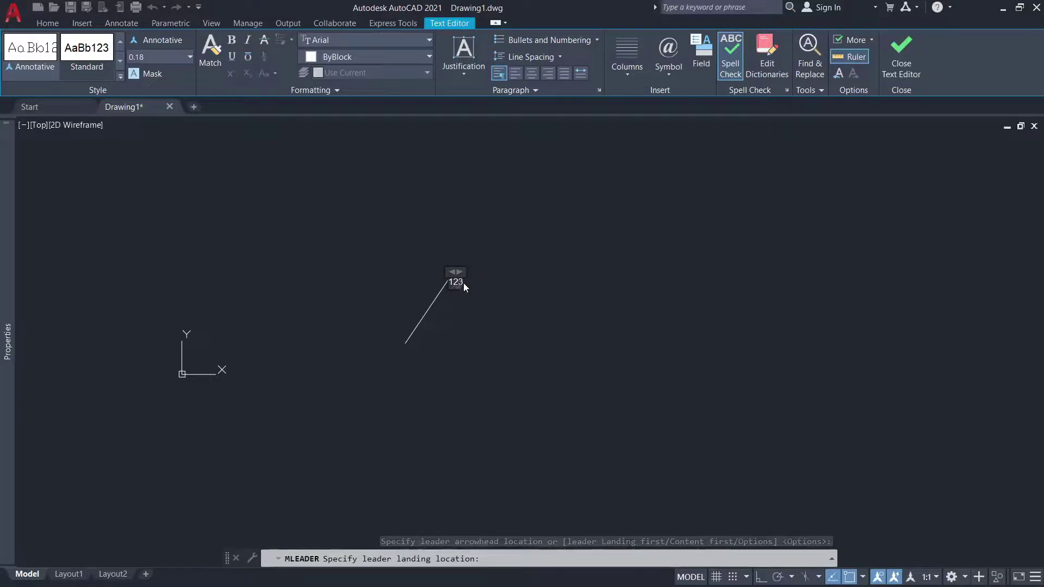
pyautogui.click(585, 252)
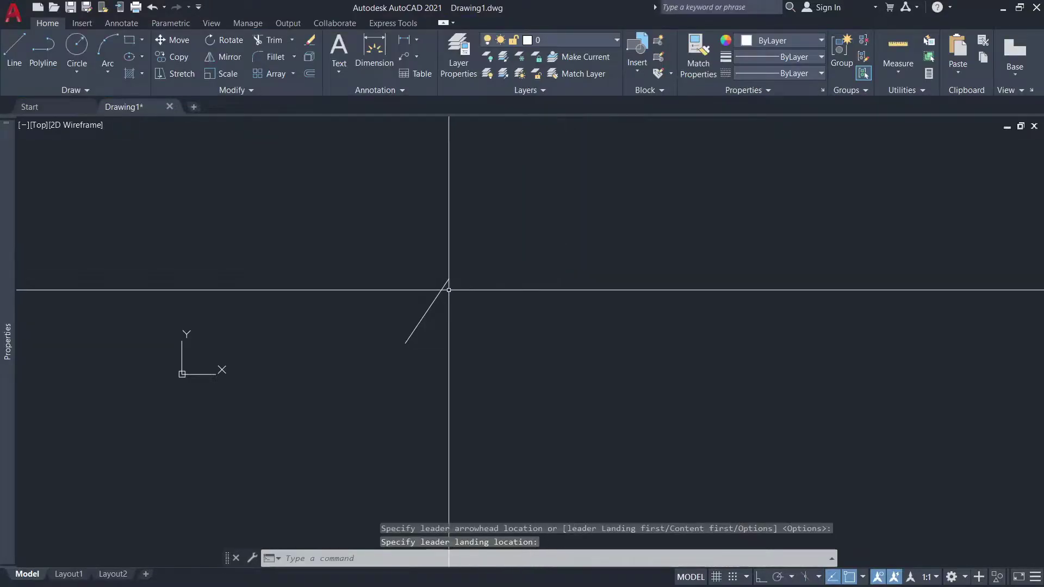
pyautogui.scroll(5, 449, 291)
pyautogui.scroll(3, 459, 233)
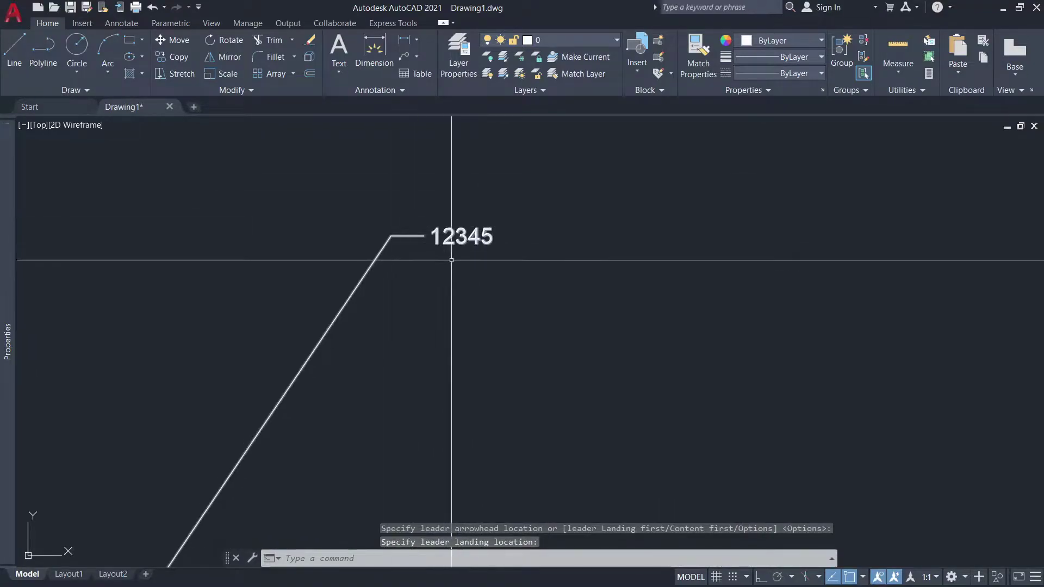
pyautogui.scroll(-2, 434, 237)
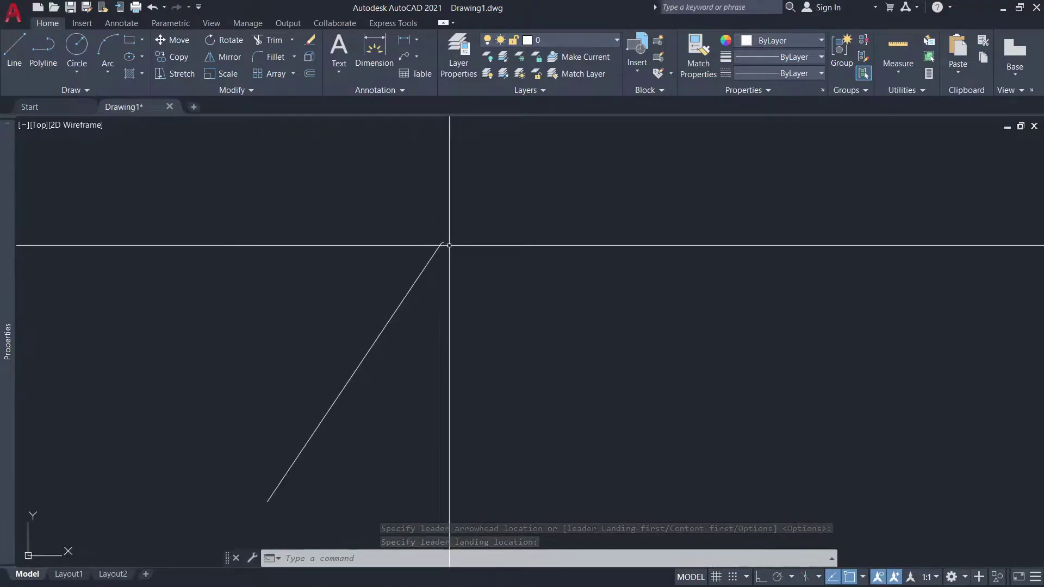
pyautogui.click(485, 285)
pyautogui.click(416, 227)
pyautogui.press('Delete')
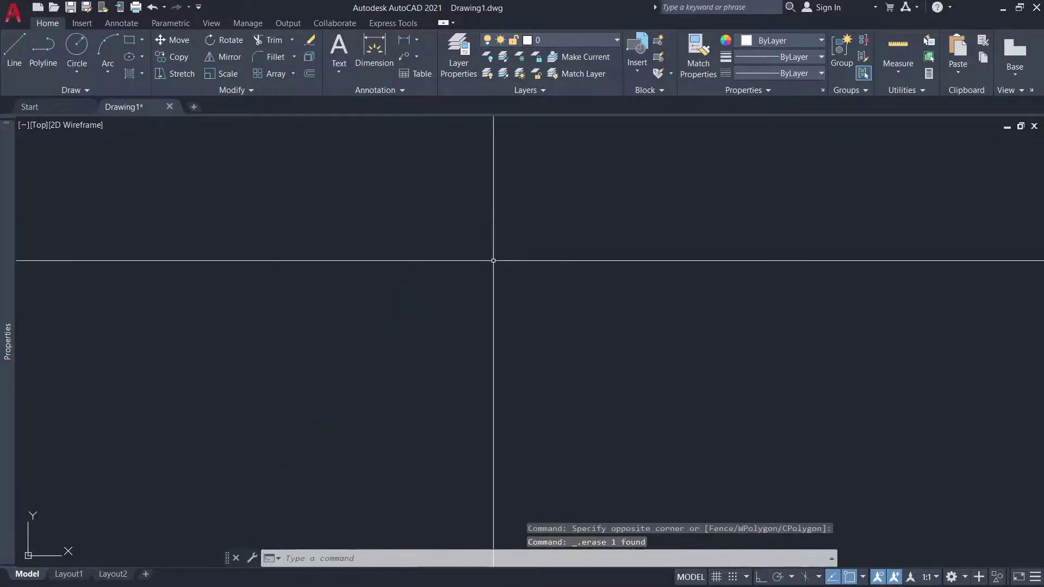
# - Make ISO-25 the current dimension style, accepting that its overrides are discarded
pyautogui.write('D')
pyautogui.press('Return')
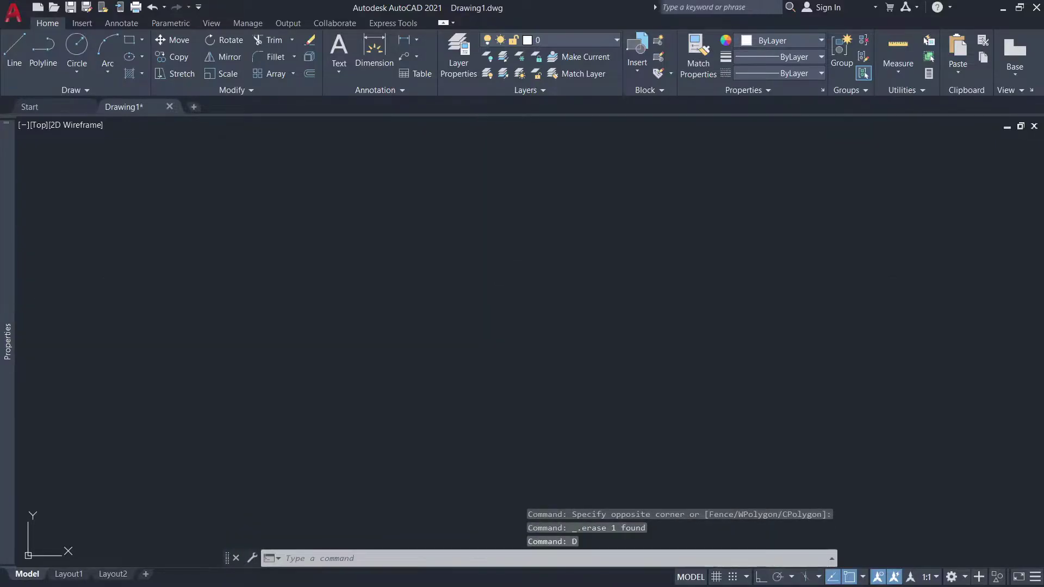
pyautogui.click(375, 244)
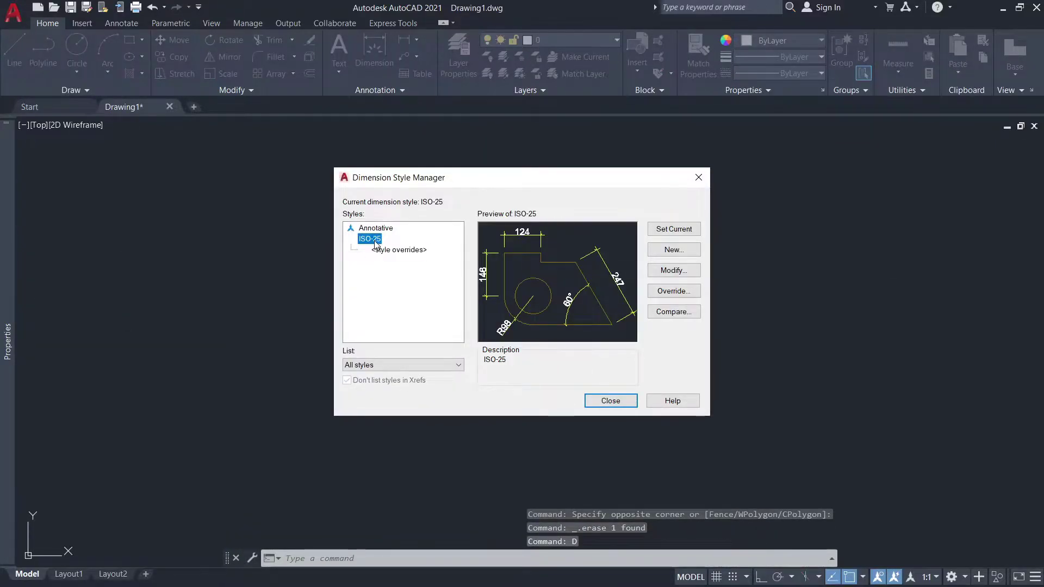
pyautogui.click(675, 229)
pyautogui.click(500, 305)
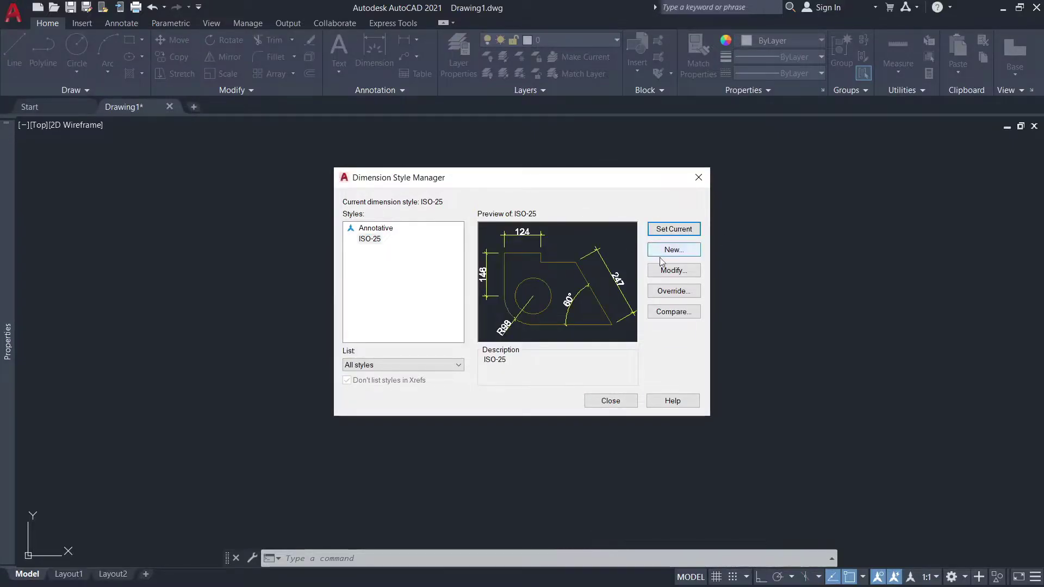
# - Review the ISO-25 style's Text, Fit, Primary Units, Lines and Arrows settings, then confirm and close
pyautogui.click(675, 272)
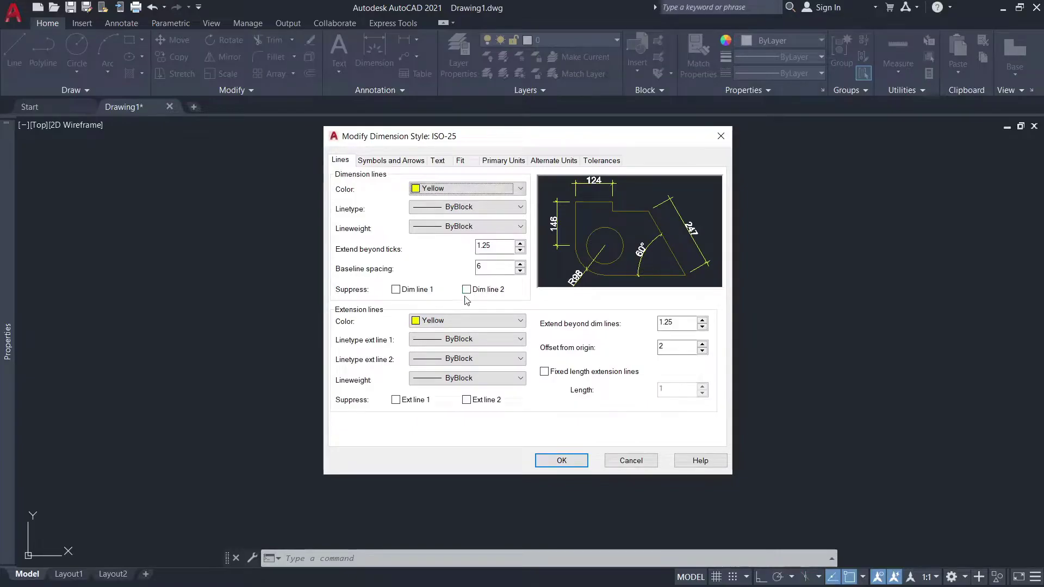
pyautogui.click(439, 161)
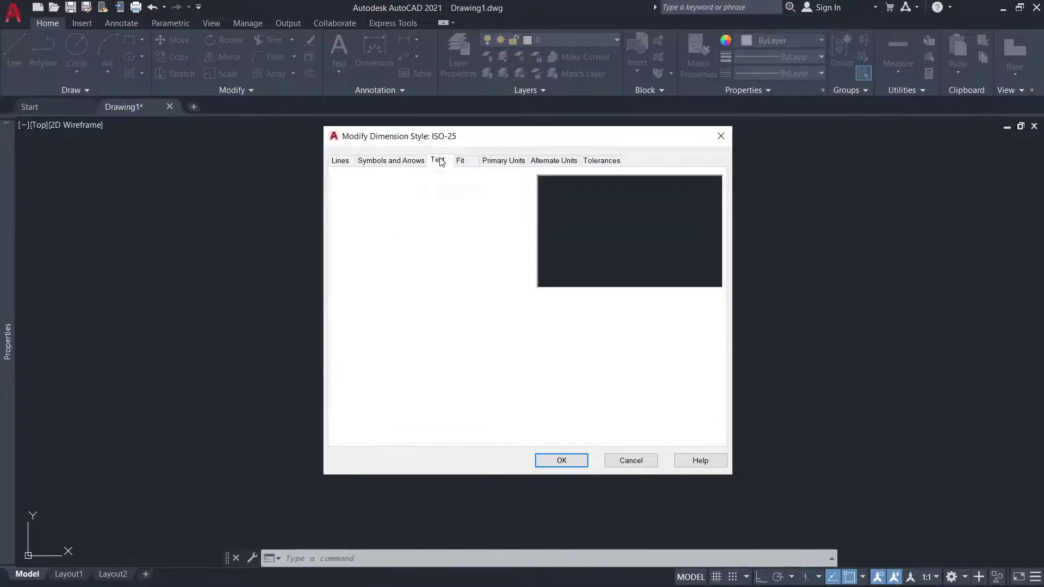
pyautogui.click(460, 161)
pyautogui.click(500, 161)
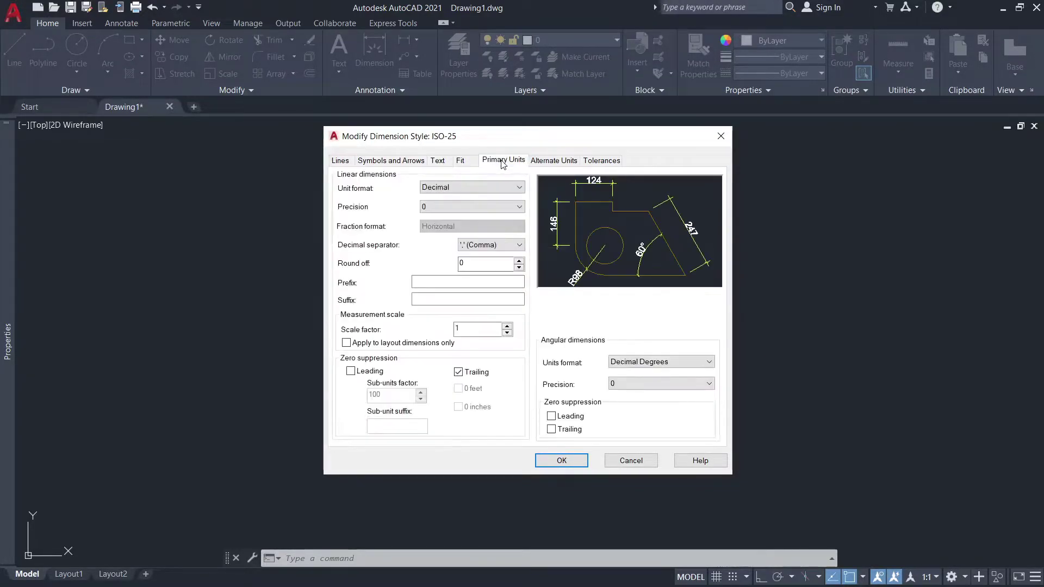
pyautogui.click(460, 161)
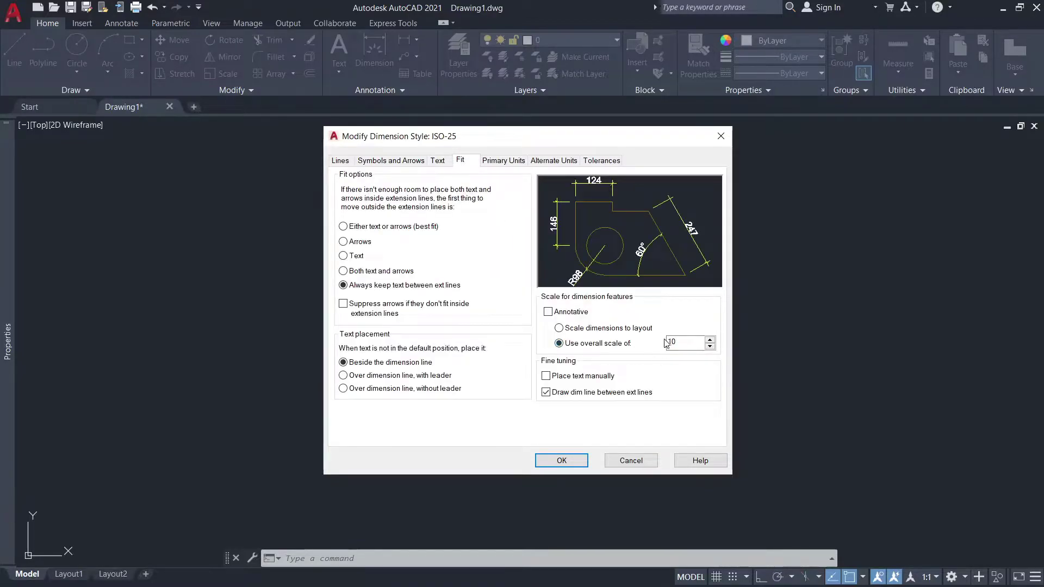
pyautogui.click(340, 161)
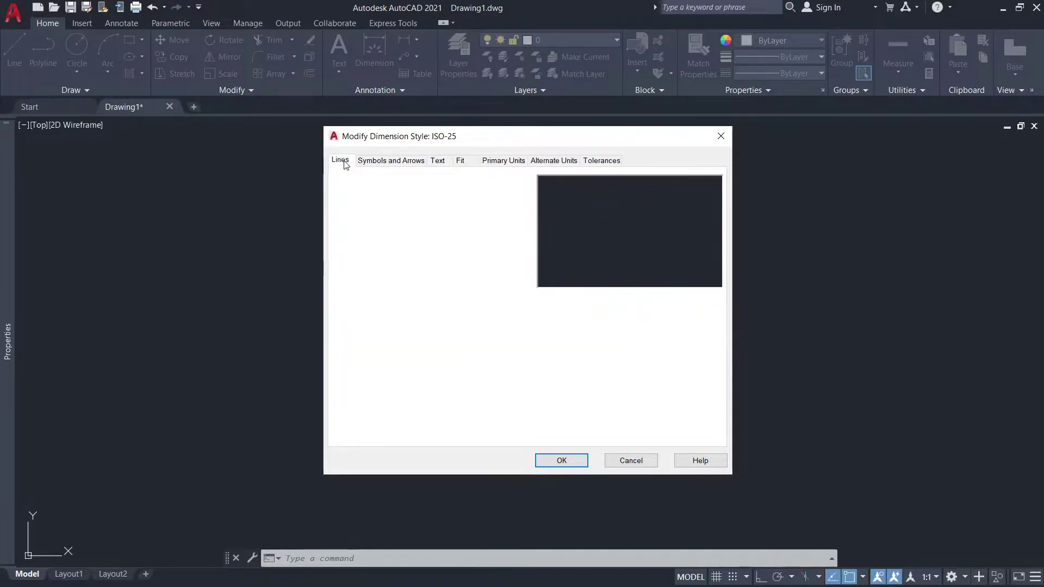
pyautogui.click(403, 162)
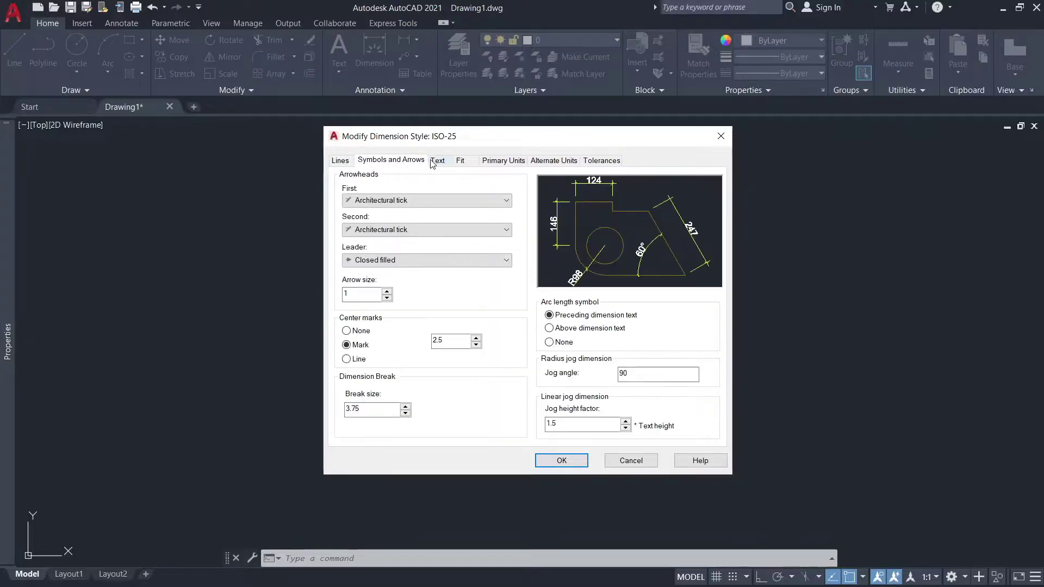
pyautogui.click(438, 160)
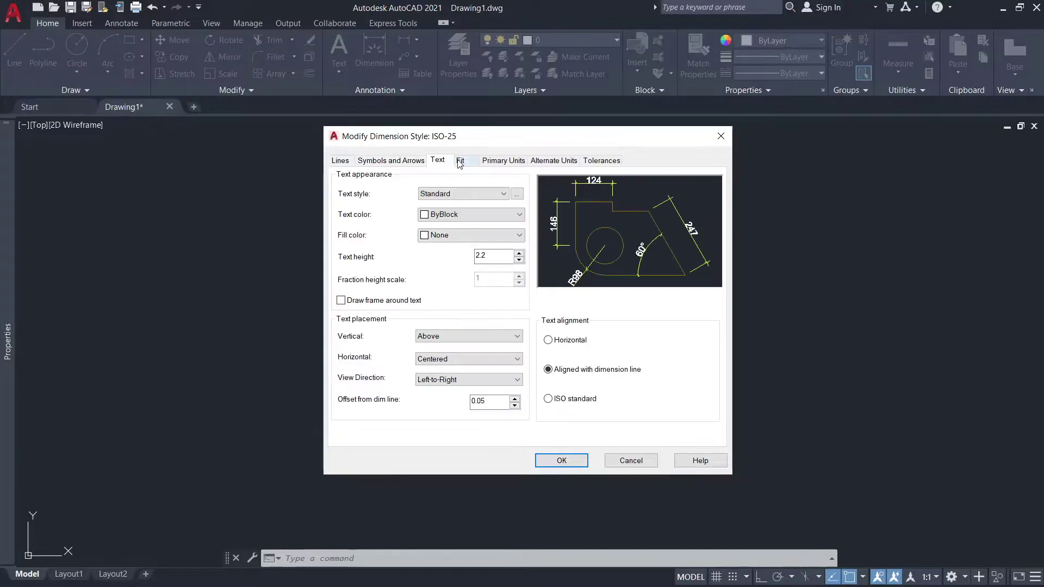
pyautogui.click(561, 460)
pyautogui.click(614, 403)
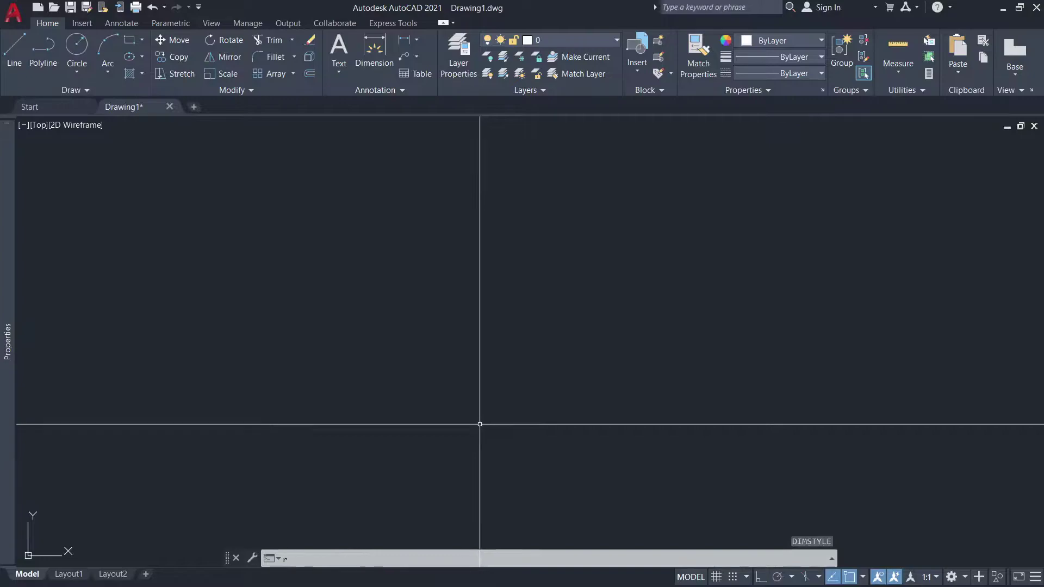
# - Draw a 500 by 300 rectangle with the REC command
pyautogui.write('rec')
pyautogui.press('Return')
pyautogui.click(346, 414)
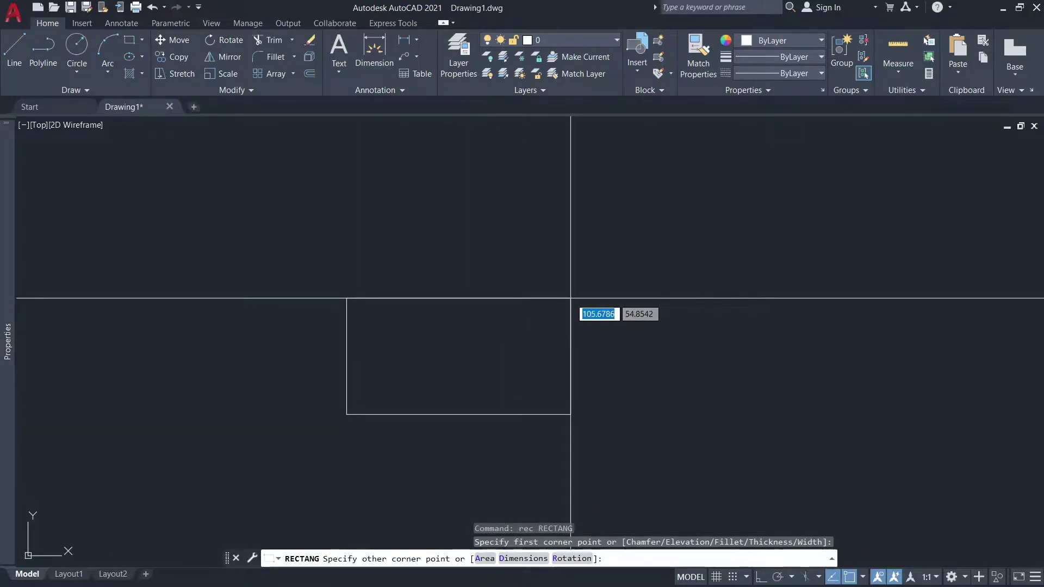
pyautogui.write('500')
pyautogui.press('Tab')
pyautogui.write('3')
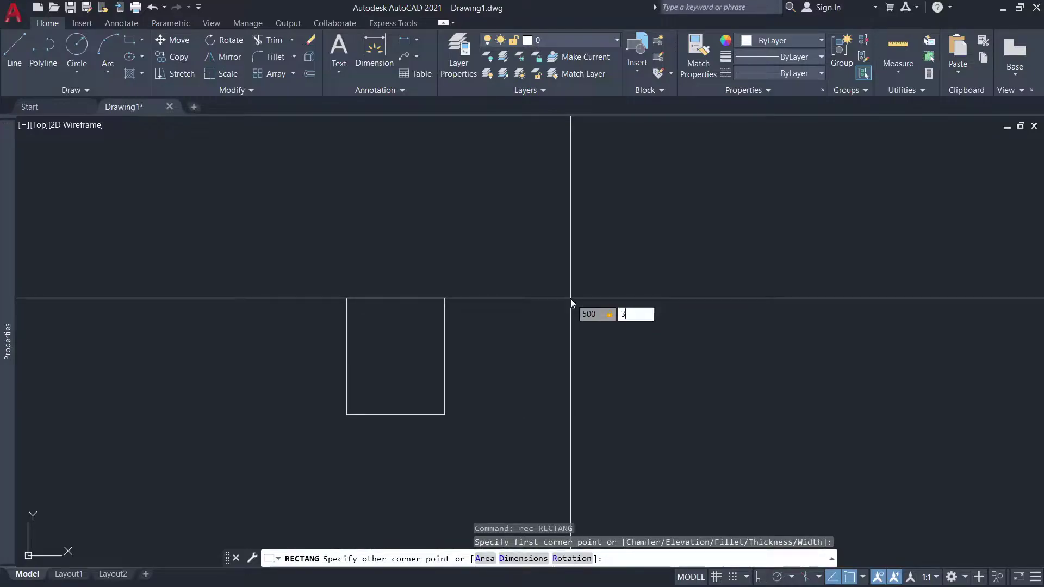
pyautogui.write('00')
pyautogui.press('Return')
pyautogui.scroll(-5, 435, 327)
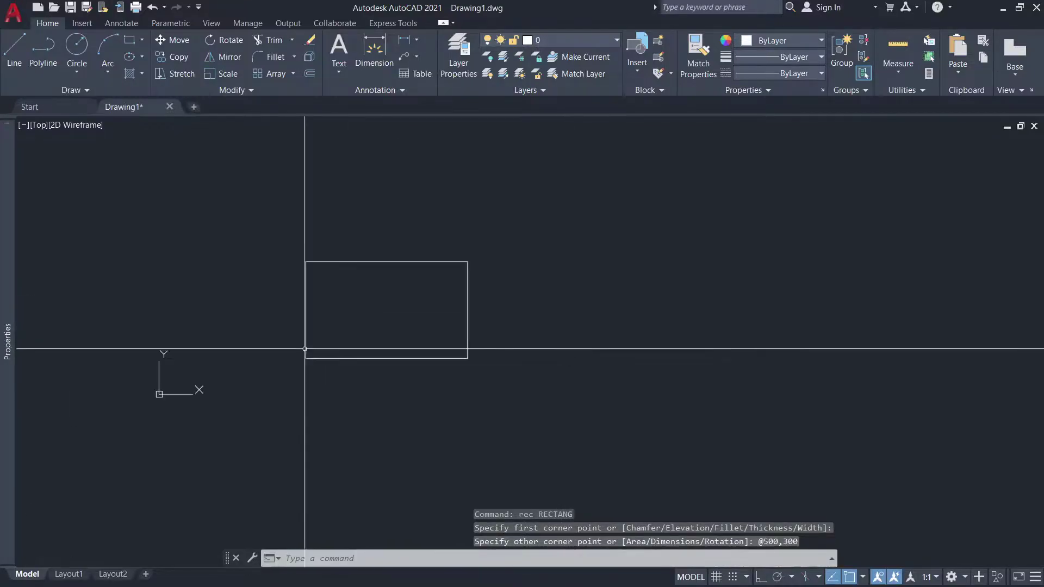
pyautogui.scroll(-2, 305, 349)
pyautogui.scroll(5, 353, 328)
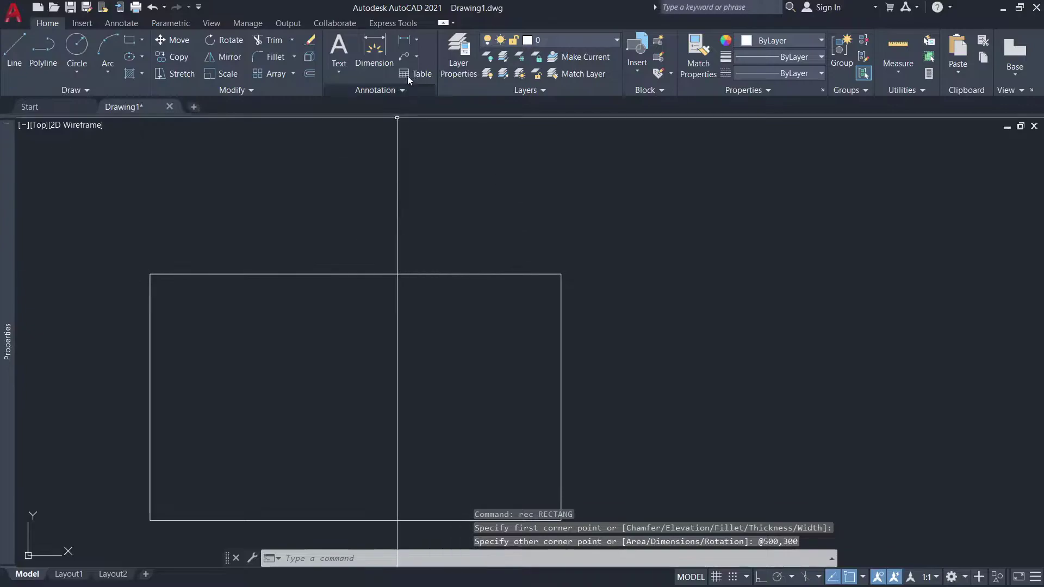
# - Add a trial 12345 multileader at the rectangle's top-right corner, then delete it
pyautogui.click(403, 52)
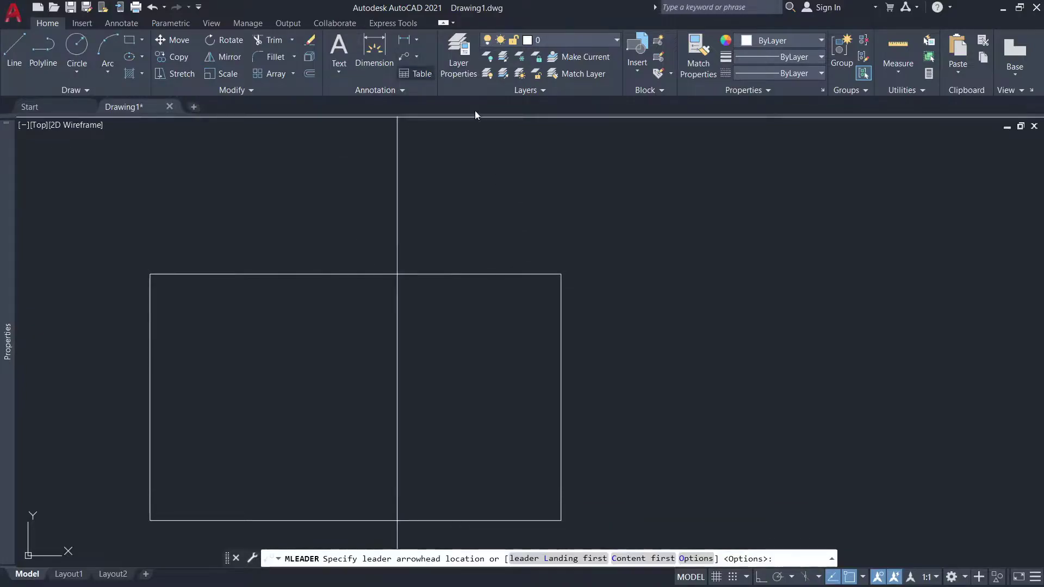
pyautogui.click(561, 274)
pyautogui.click(593, 221)
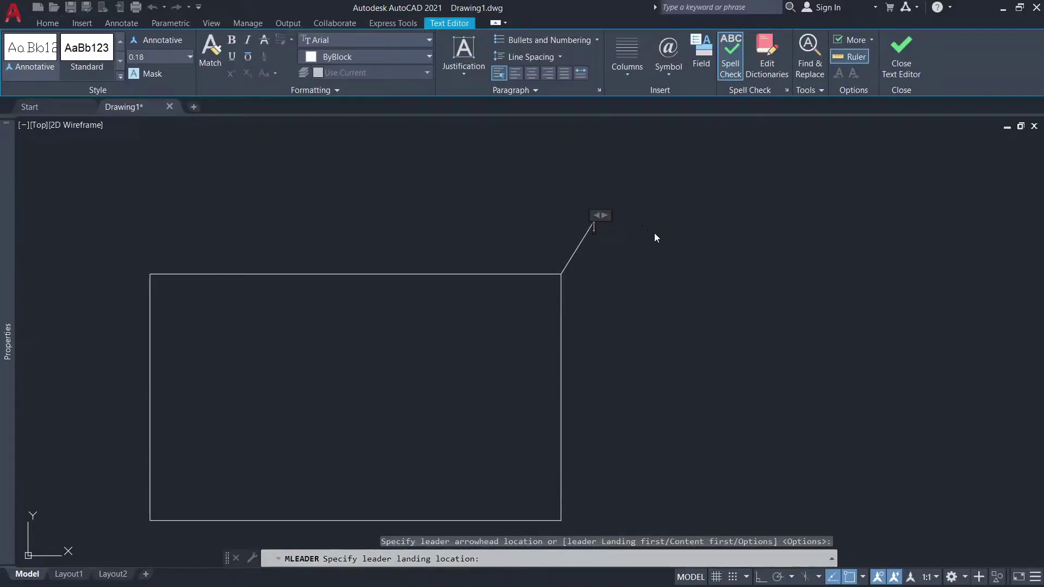
pyautogui.write('12345')
pyautogui.click(647, 241)
pyautogui.scroll(5, 581, 209)
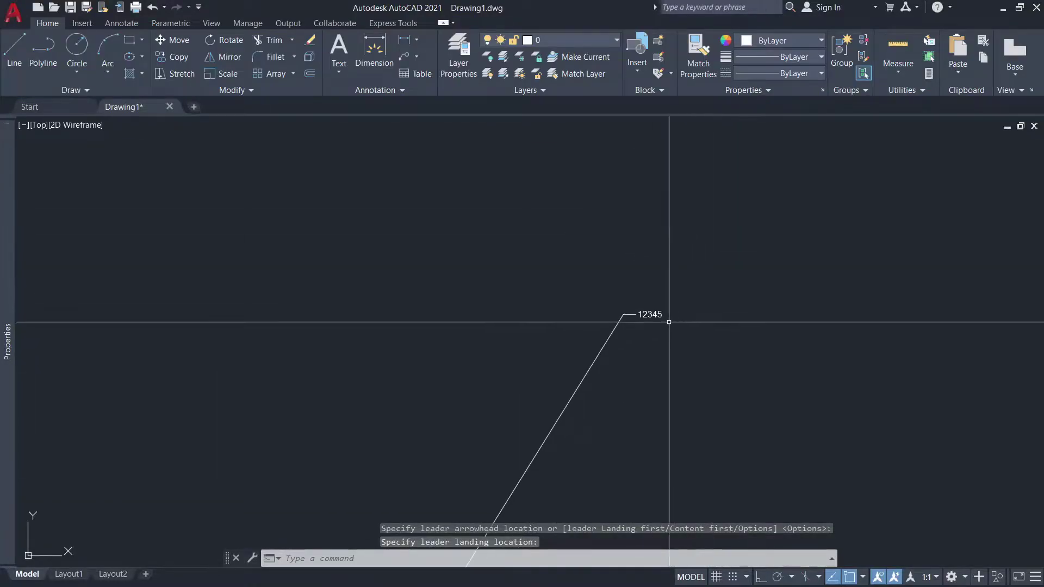
pyautogui.scroll(-4, 670, 317)
pyautogui.scroll(-2, 634, 289)
pyautogui.click(634, 289)
pyautogui.click(549, 232)
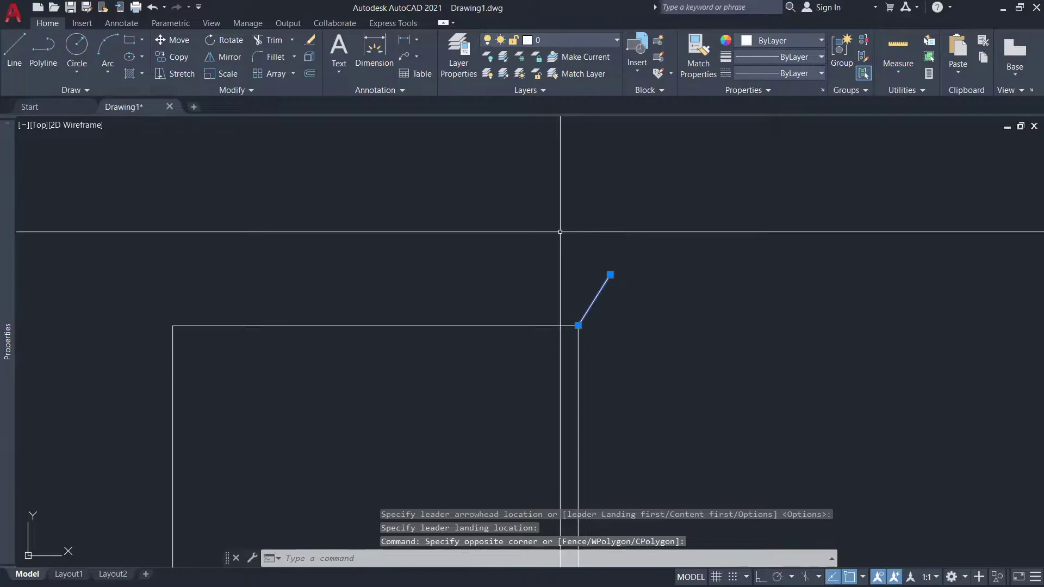
pyautogui.press('Delete')
pyautogui.scroll(-4, 448, 256)
pyautogui.scroll(2, 392, 272)
pyautogui.scroll(2, 381, 250)
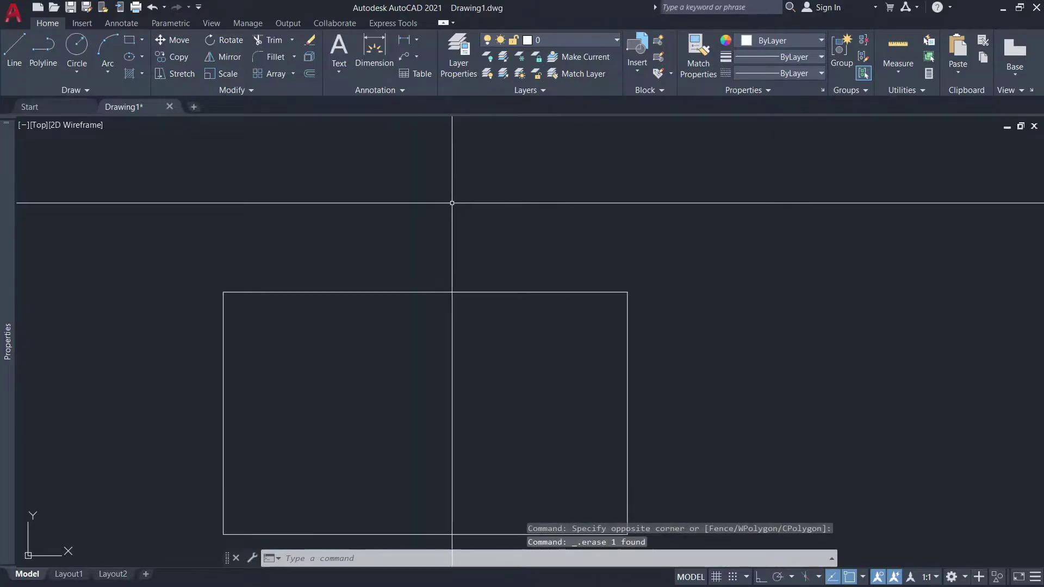
# - Open Manage Multileader Styles from the expanded Annotation panel's multileader style dropdown
pyautogui.click(417, 57)
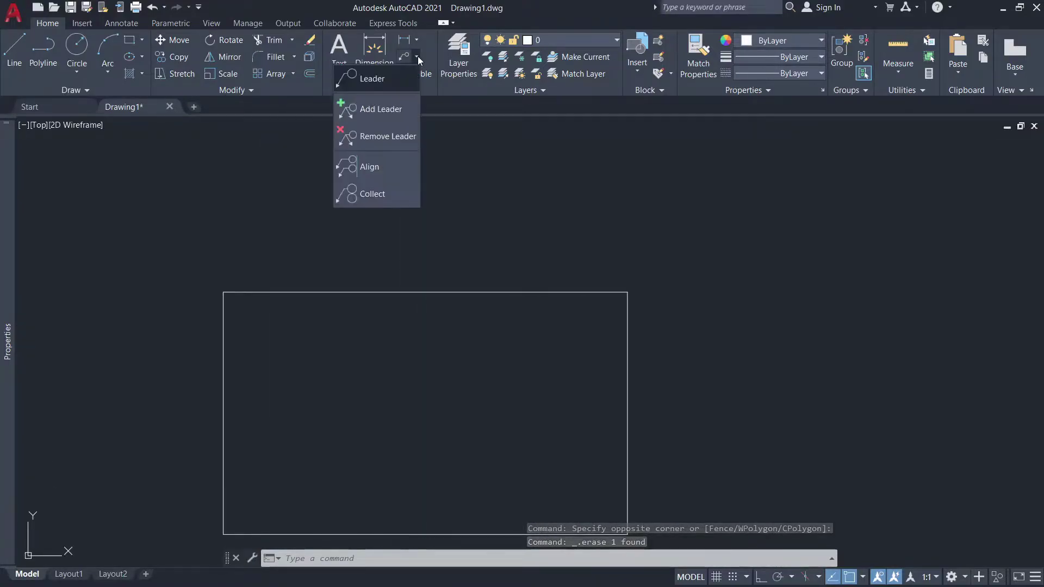
pyautogui.click(432, 35)
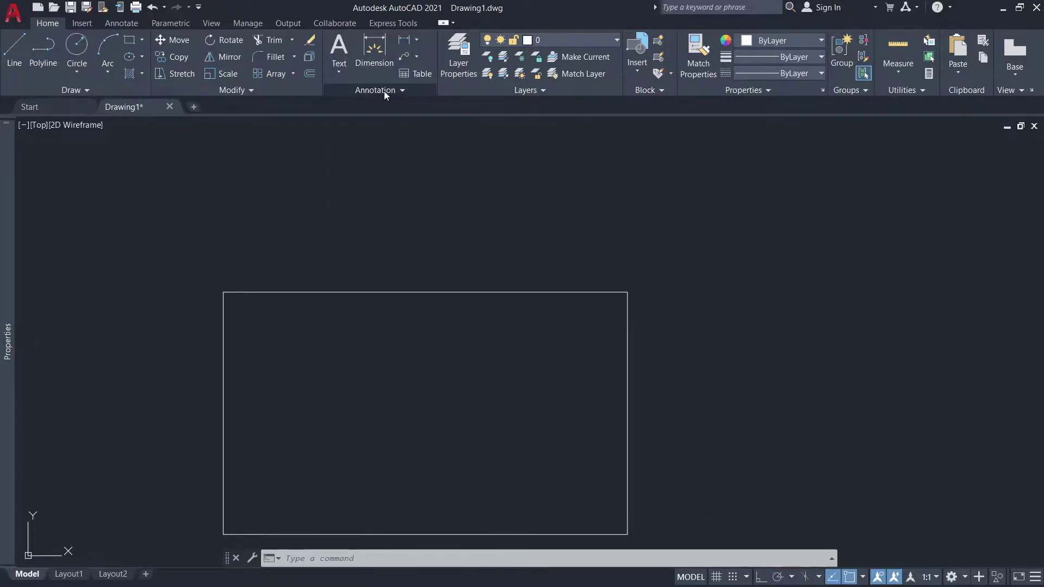
pyautogui.click(404, 90)
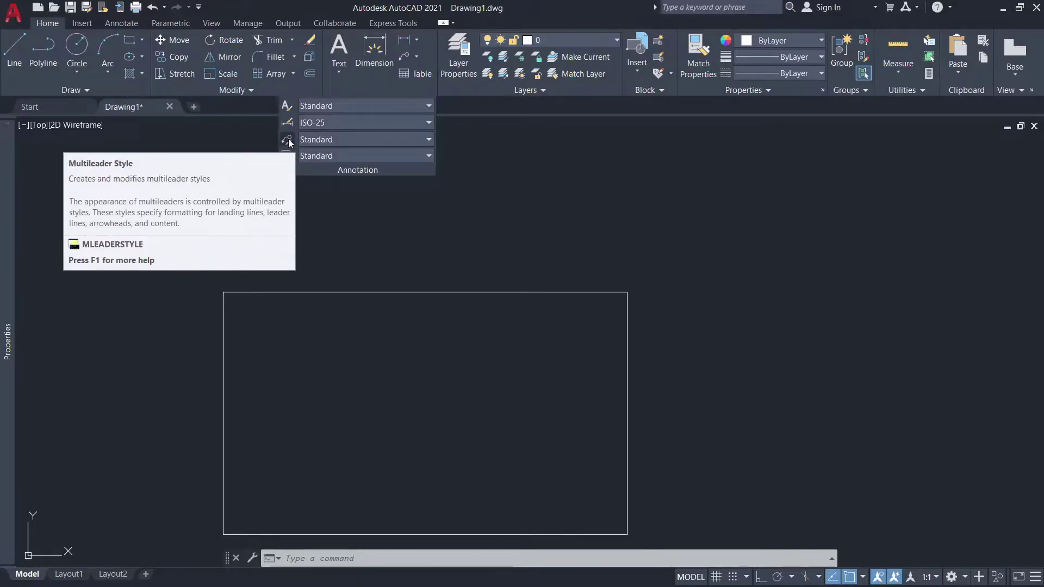
pyautogui.click(348, 138)
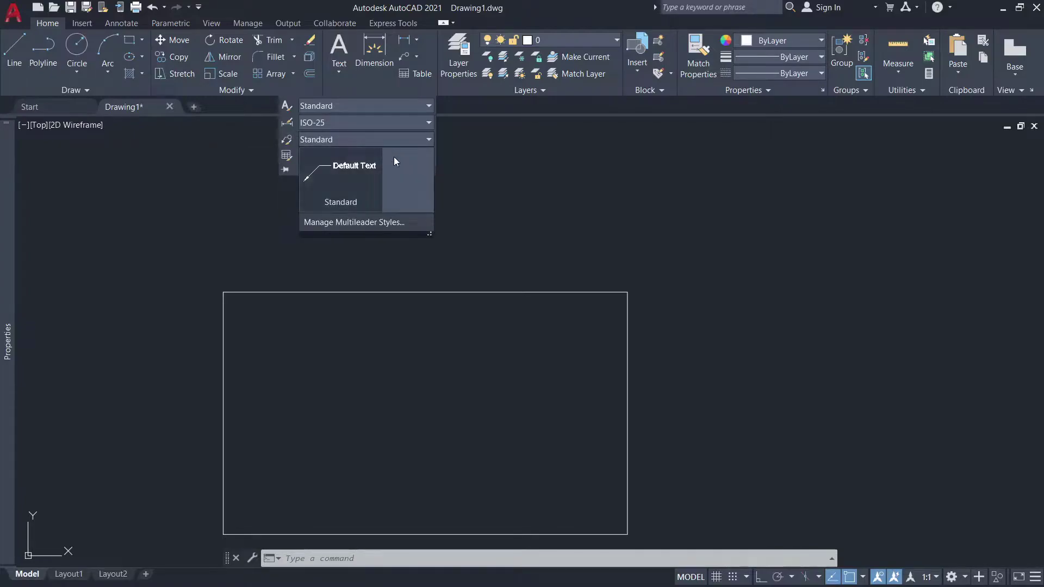
pyautogui.click(374, 223)
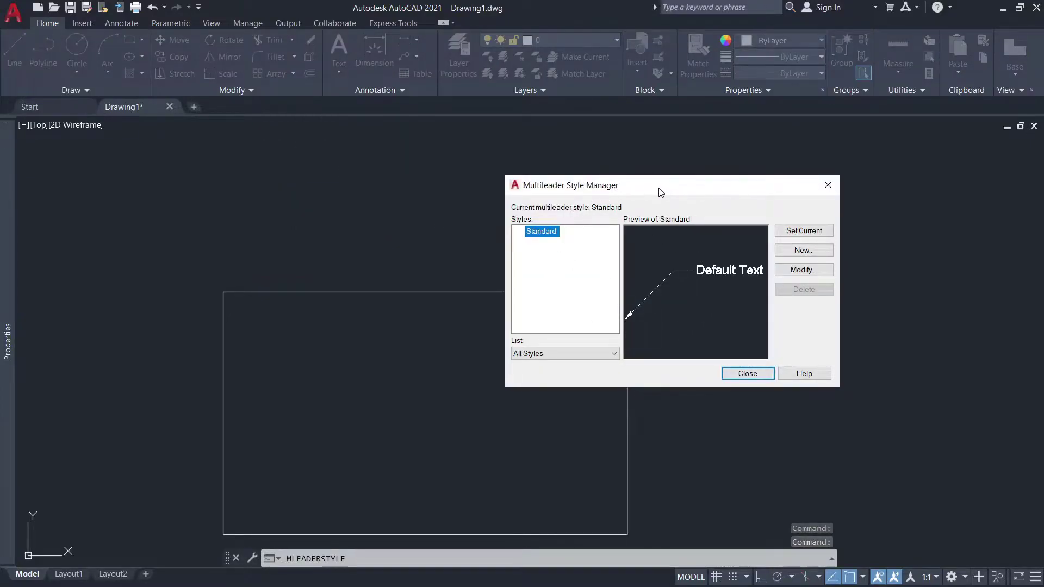
# - Set the Standard multileader style's Content text height to 2.2
pyautogui.moveTo(652, 196); pyautogui.dragTo(617, 183)
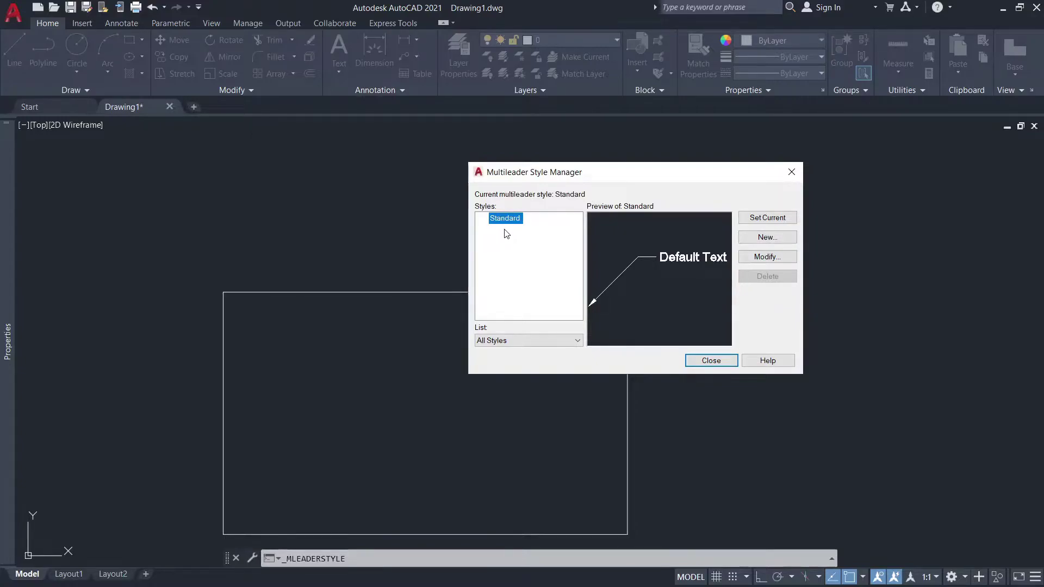
pyautogui.click(775, 263)
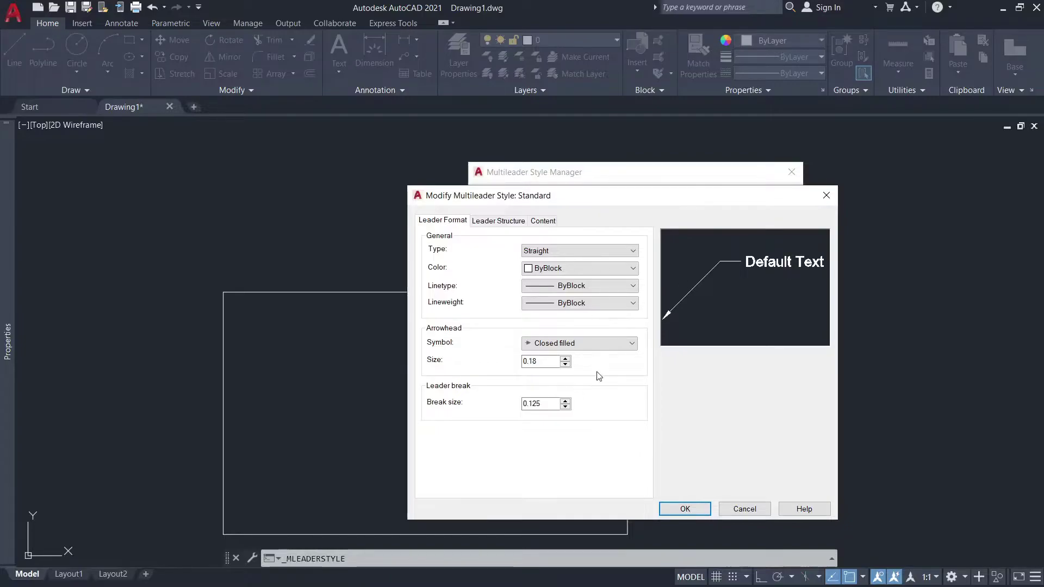
pyautogui.click(489, 224)
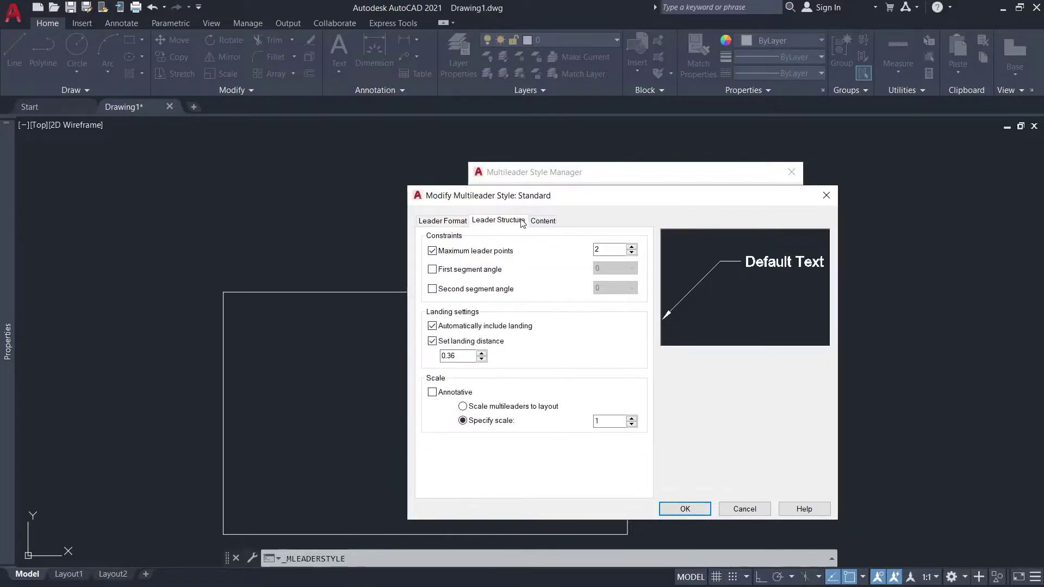
pyautogui.click(543, 222)
pyautogui.click(493, 222)
pyautogui.click(549, 219)
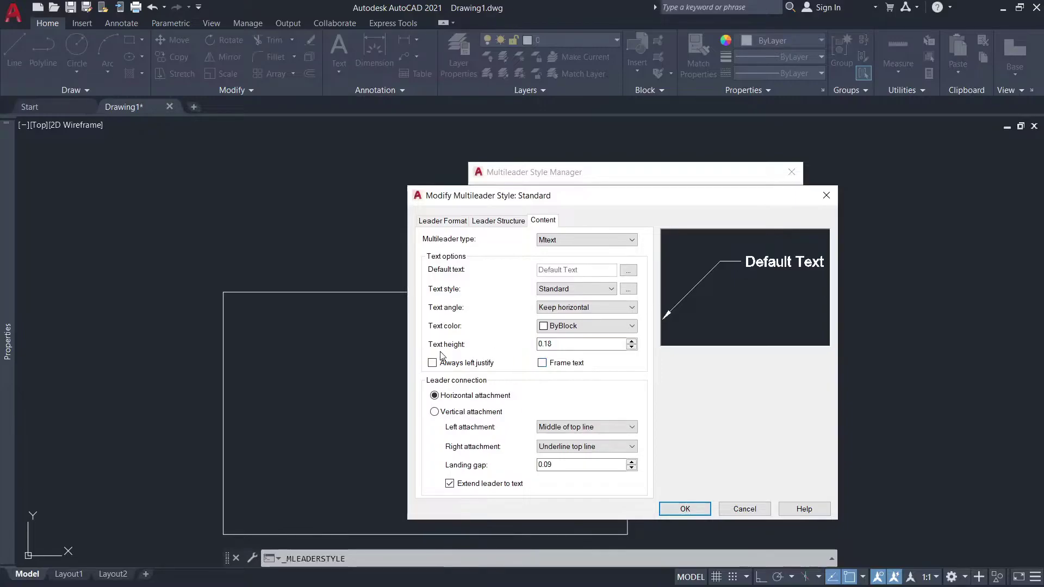
pyautogui.click(566, 346)
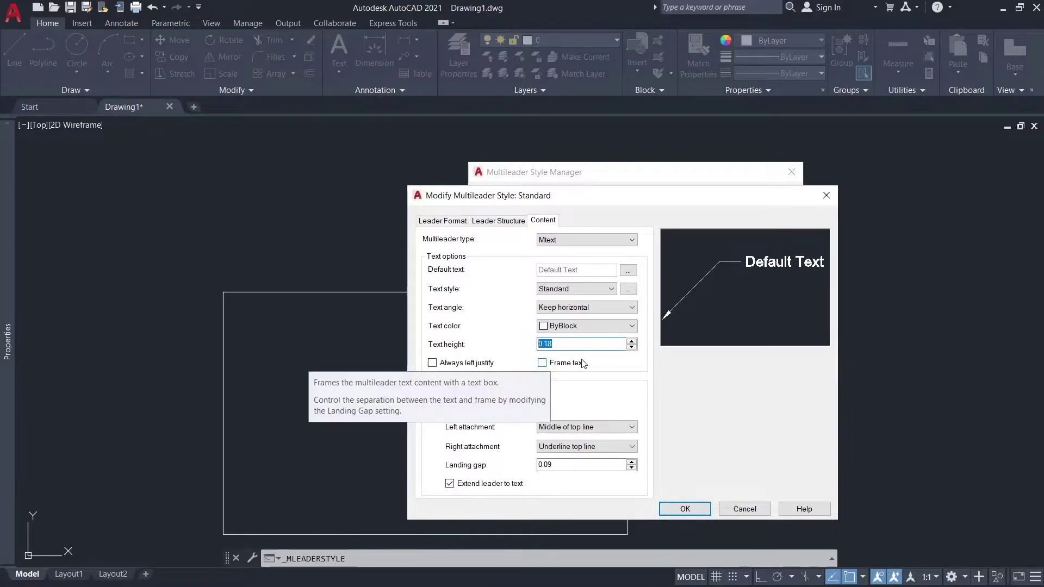
pyautogui.write('2.2')
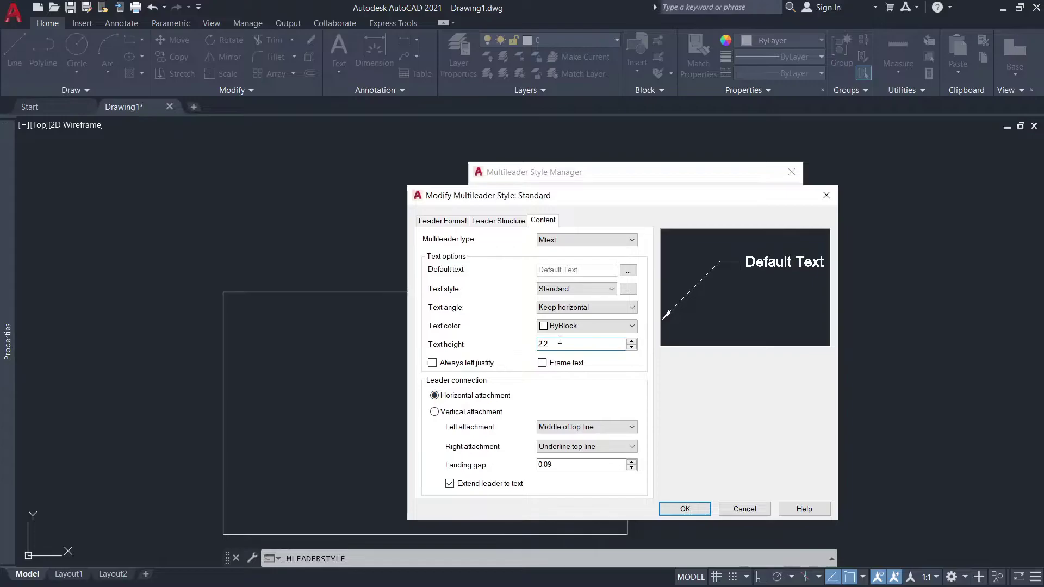
# - Set the Leader Structure scale to 10, confirm, and close the style manager
pyautogui.click(506, 223)
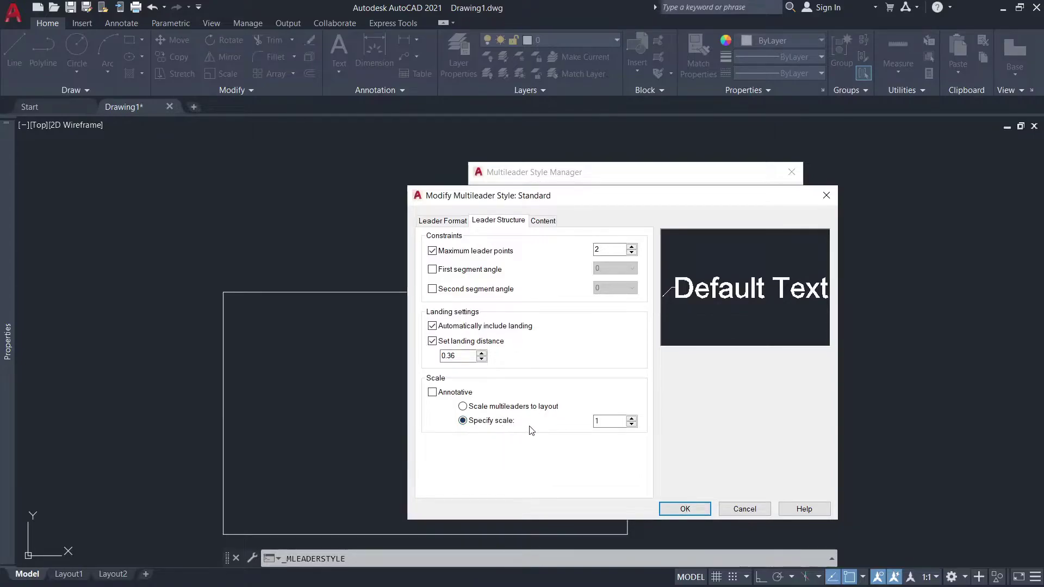
pyautogui.write('1')
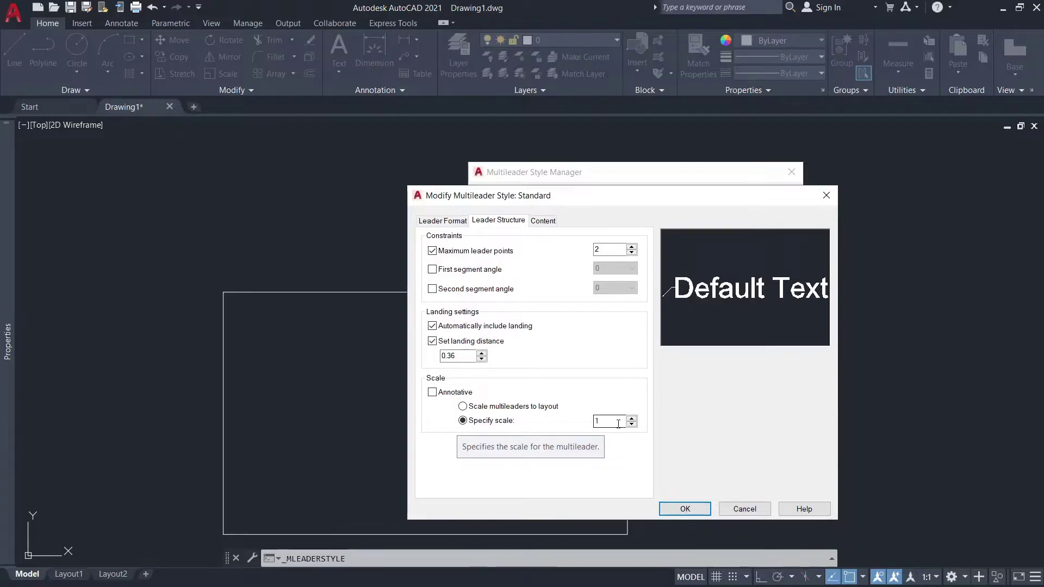
pyautogui.click(610, 422)
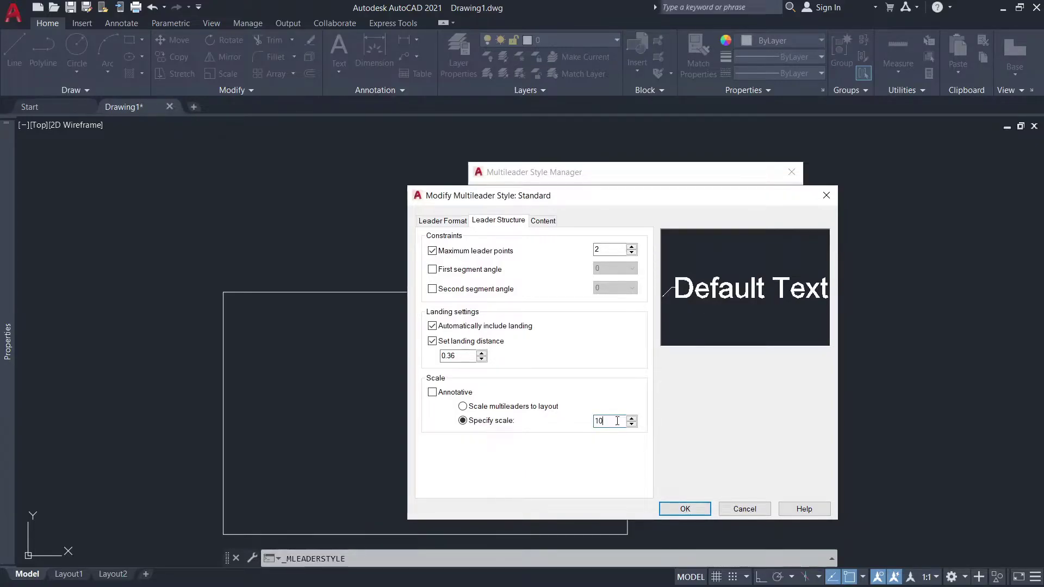
pyautogui.click(683, 507)
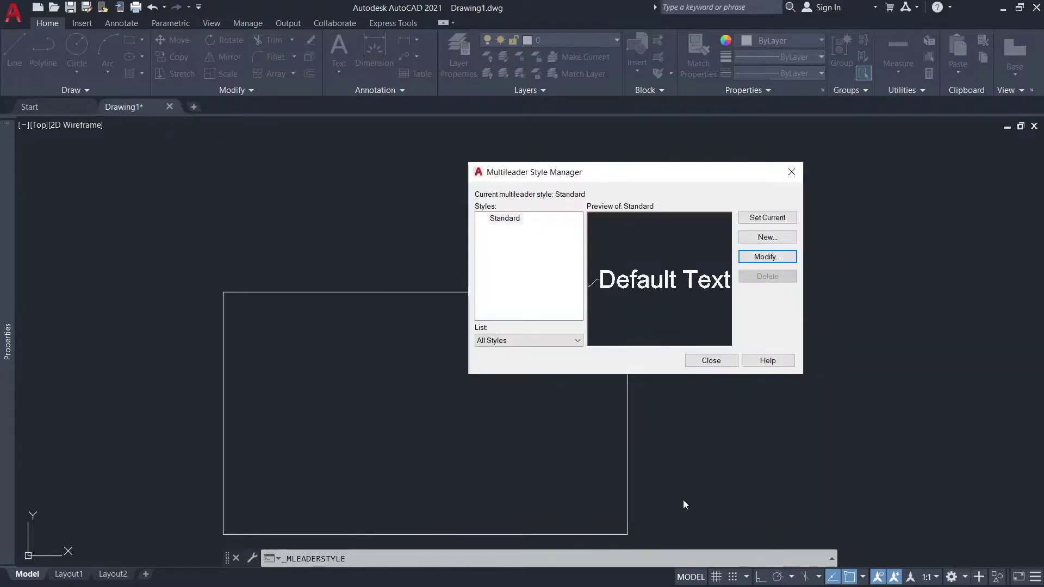
pyautogui.click(701, 361)
pyautogui.scroll(-4, 462, 381)
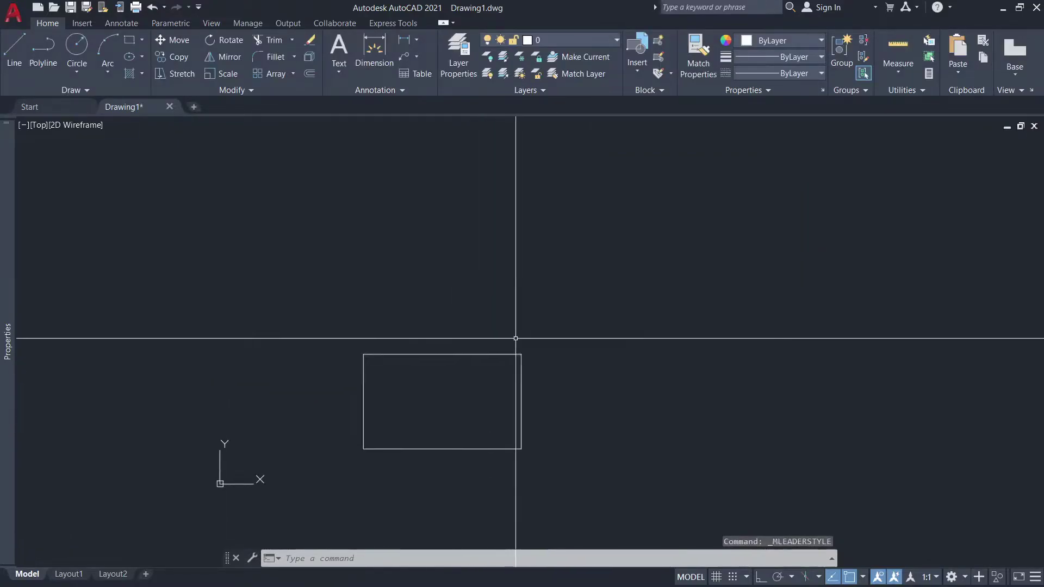
pyautogui.scroll(2, 509, 326)
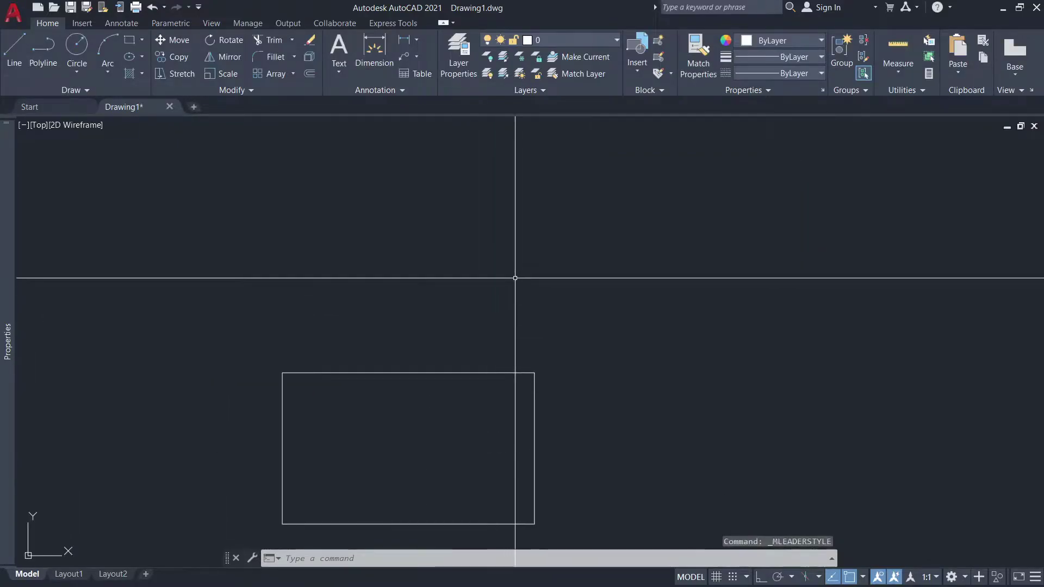
# - Place a multileader labelled 123 from the rectangle's top-right corner
pyautogui.click(404, 56)
pyautogui.click(535, 373)
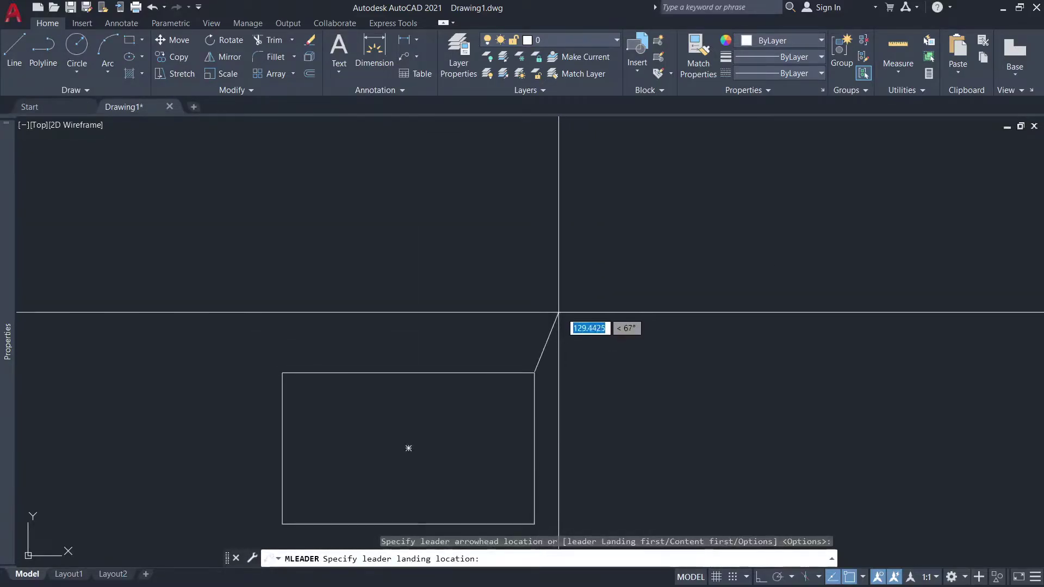
pyautogui.click(571, 326)
pyautogui.write('123')
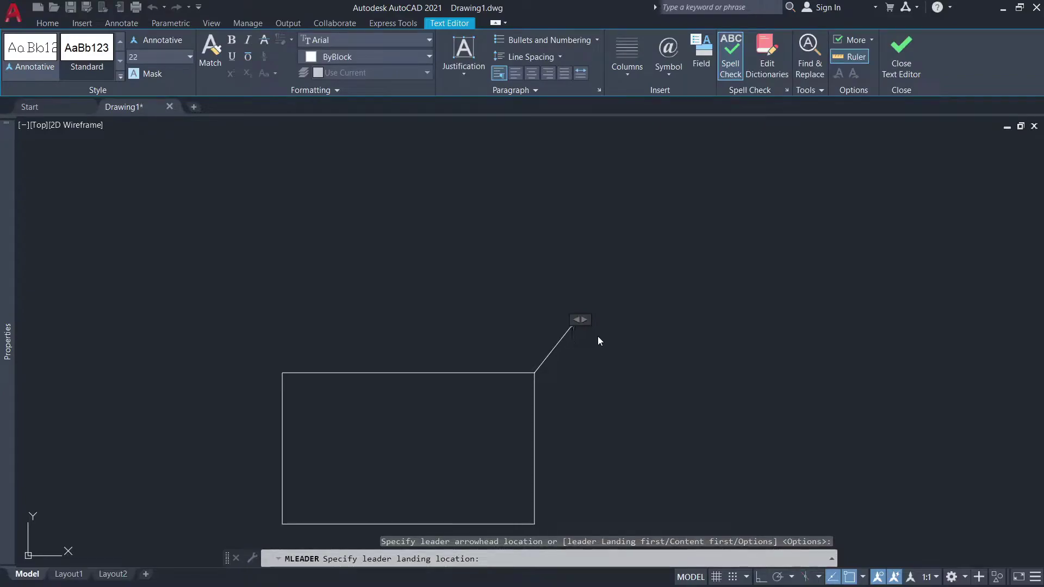
pyautogui.click(659, 350)
pyautogui.scroll(7, 578, 349)
pyautogui.scroll(-1, 509, 267)
pyautogui.scroll(-6, 598, 283)
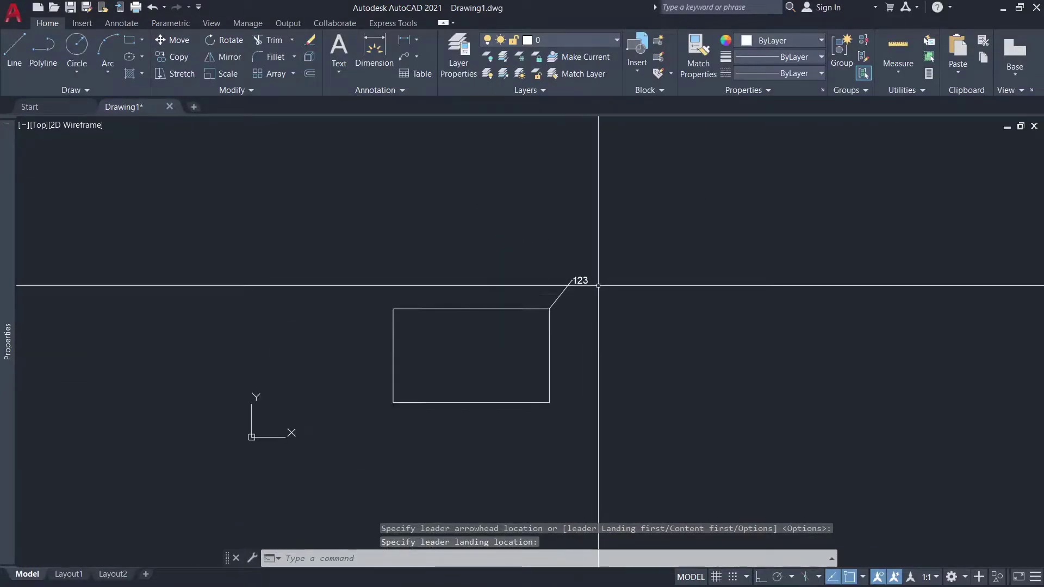
pyautogui.scroll(4, 598, 283)
pyautogui.scroll(7, 511, 320)
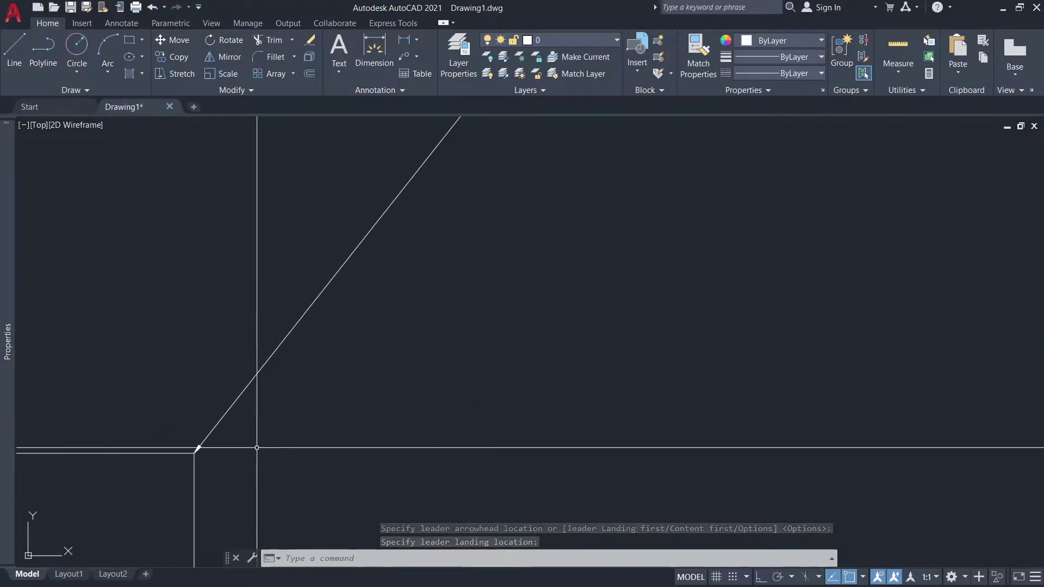
pyautogui.scroll(-10, 446, 370)
pyautogui.scroll(4, 494, 364)
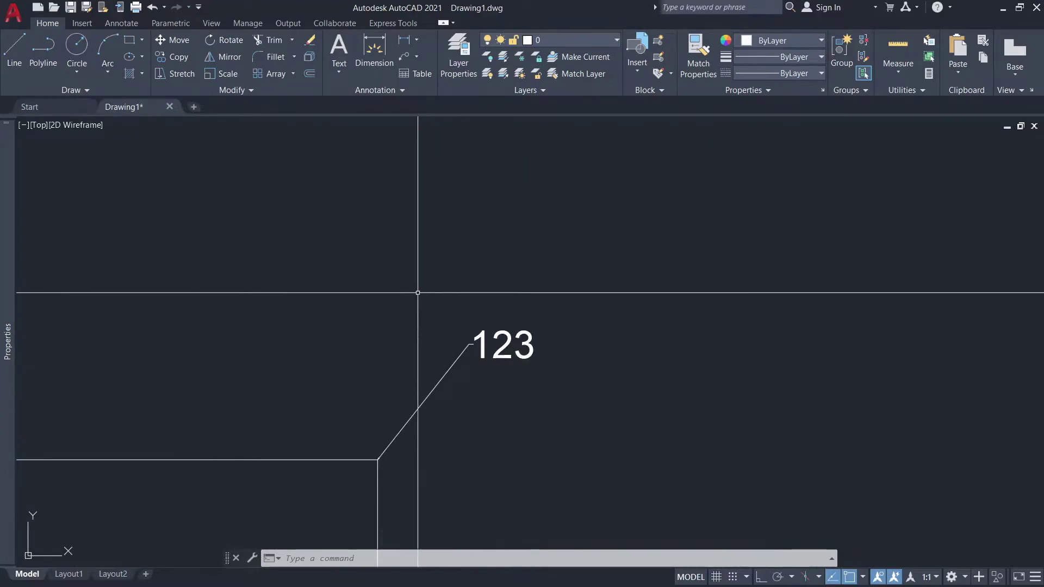
# - Delete the 123 leader and restore it with Ctrl+Z
pyautogui.moveTo(553, 391); pyautogui.dragTo(387, 299)
pyautogui.press('Delete')
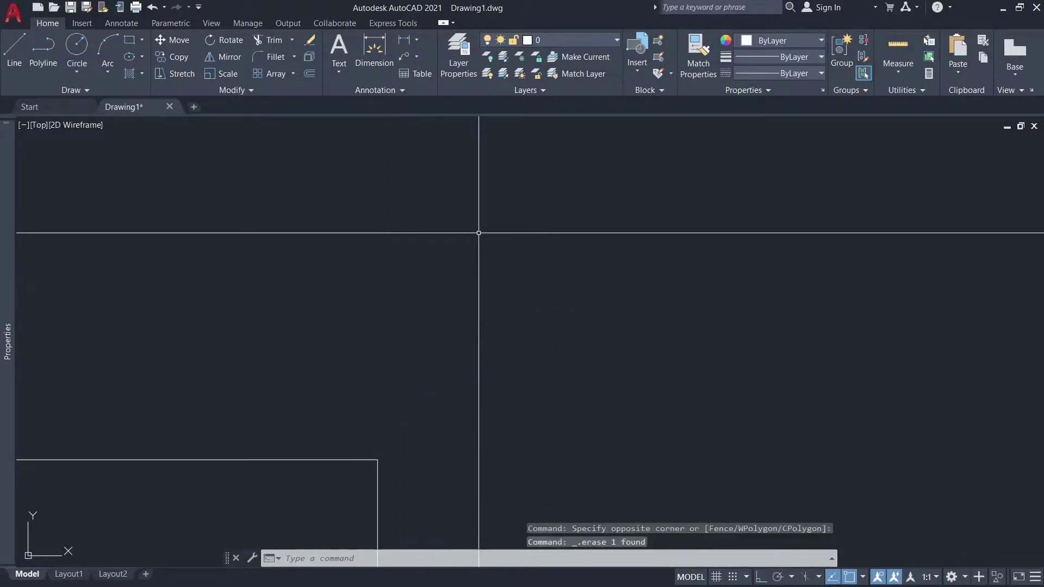
pyautogui.hotkey('ctrl', 'z')
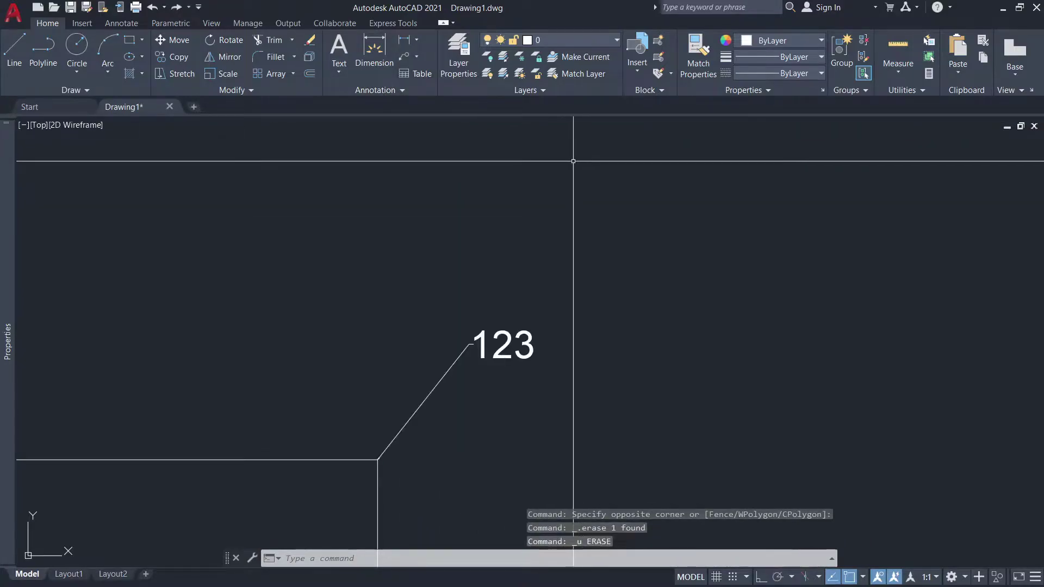
pyautogui.scroll(-2, 460, 228)
pyautogui.scroll(2, 413, 353)
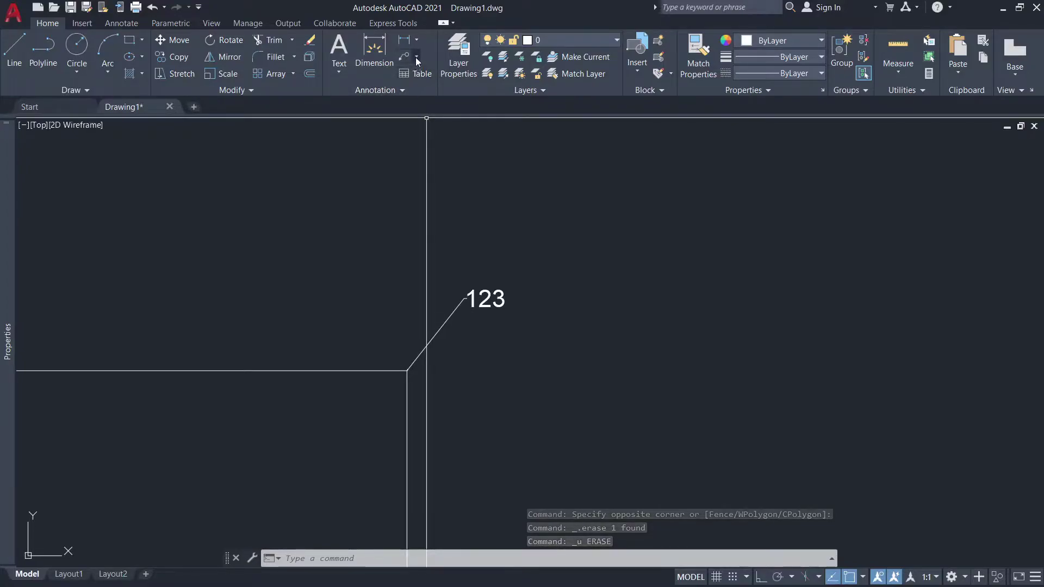
# - Set the Standard multileader style's Leader Format arrowhead size to 1
pyautogui.click(403, 90)
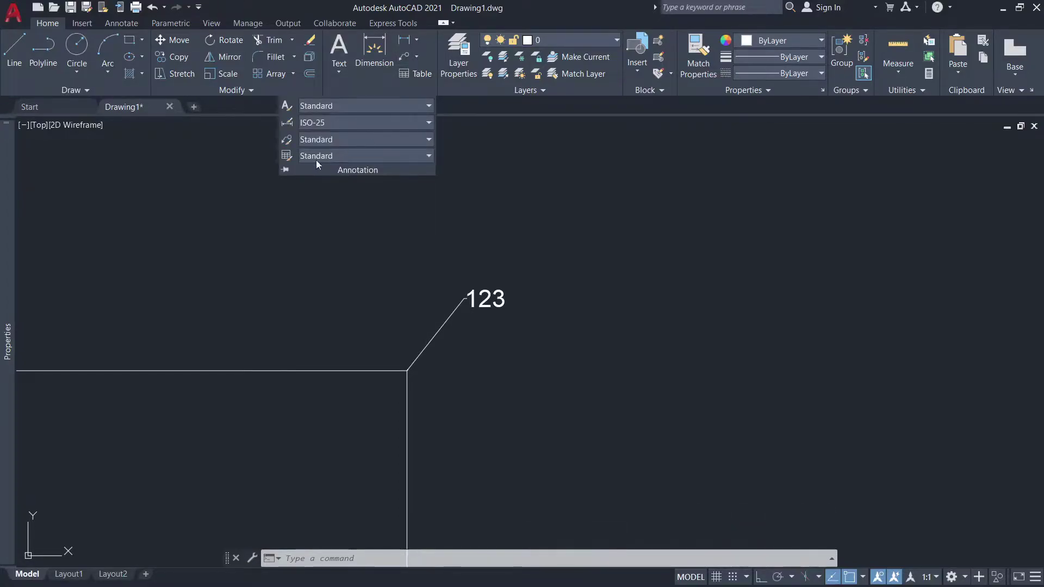
pyautogui.click(289, 140)
pyautogui.click(775, 260)
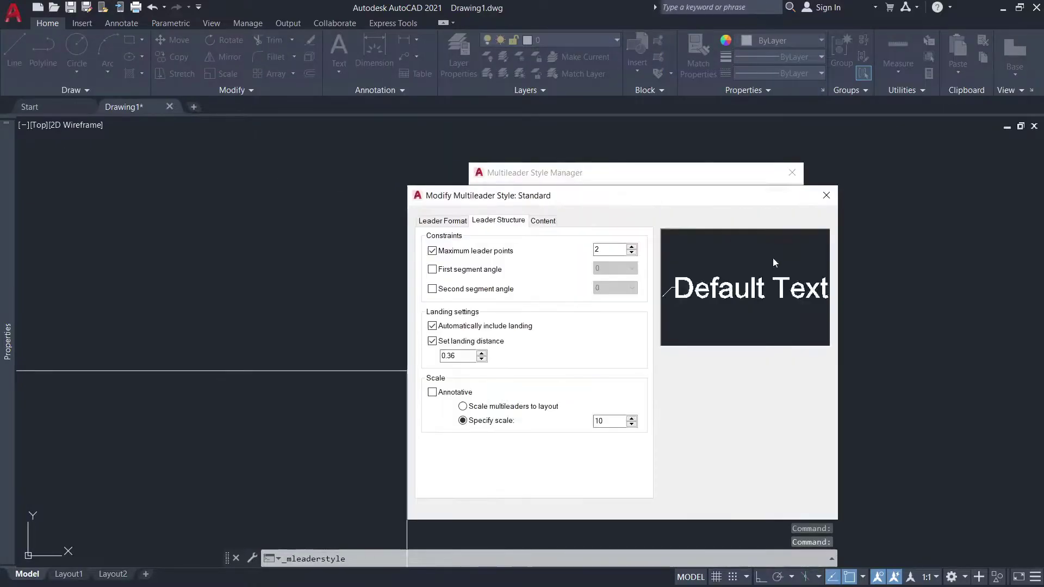
pyautogui.click(455, 225)
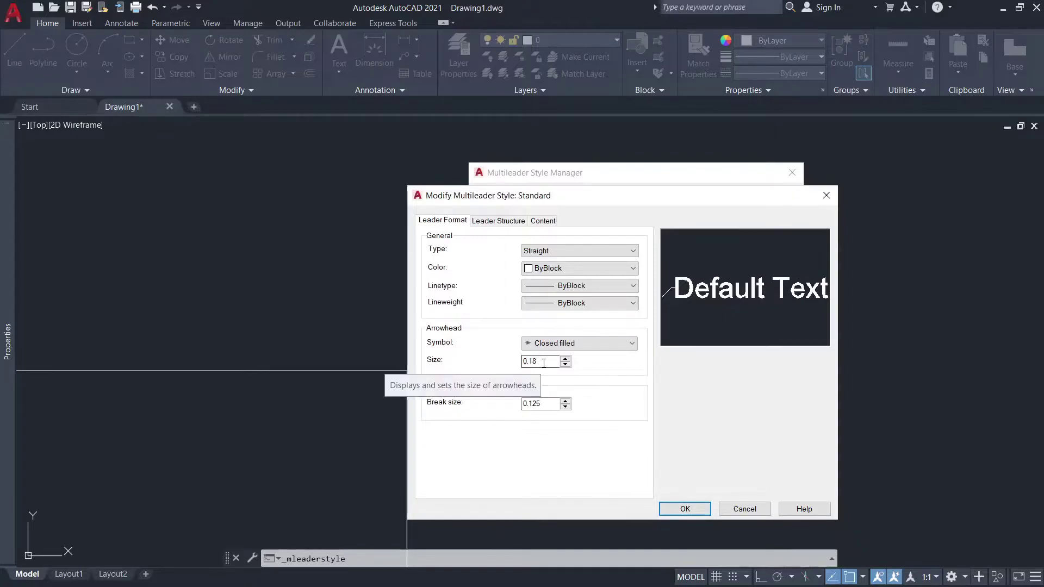
pyautogui.doubleClick(525, 362)
pyautogui.write('1')
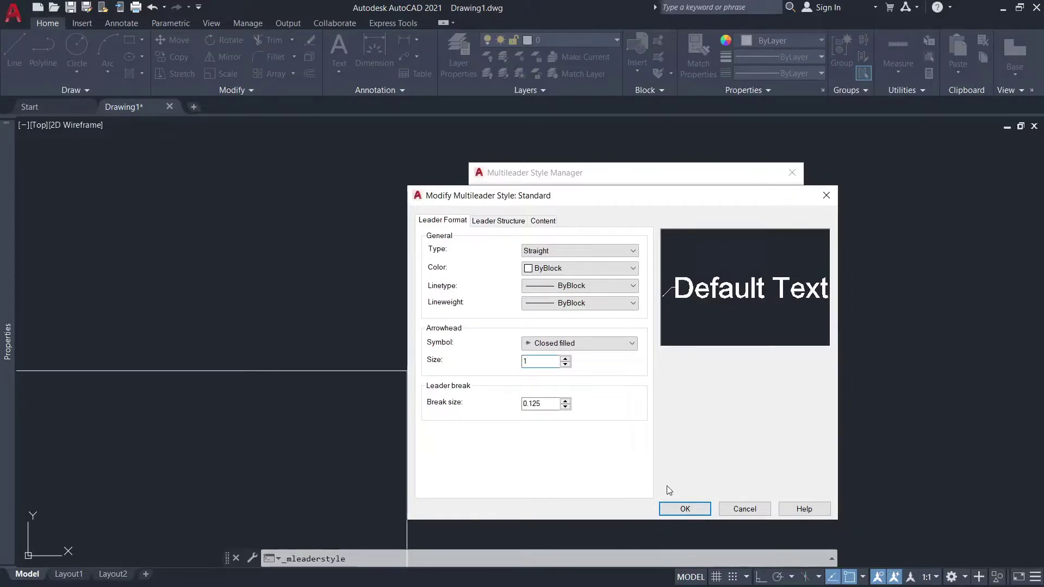
pyautogui.click(677, 508)
pyautogui.click(705, 360)
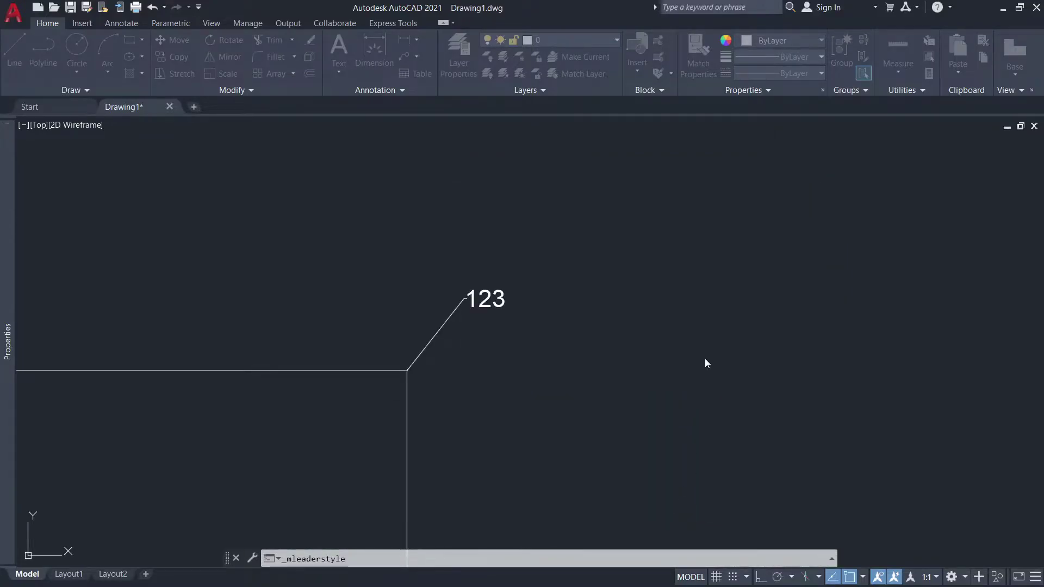
# - Zoom to check the 123 leader's larger arrow, then reopen the Multileader Style Manager
pyautogui.scroll(3, 400, 354)
pyautogui.scroll(-3, 551, 293)
pyautogui.scroll(-3, 582, 343)
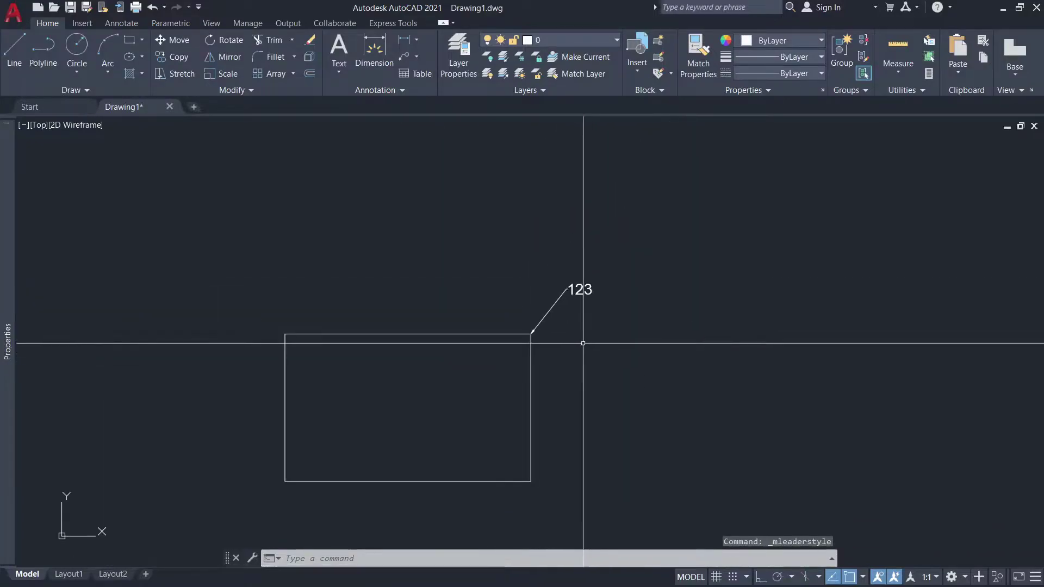
pyautogui.scroll(3, 576, 340)
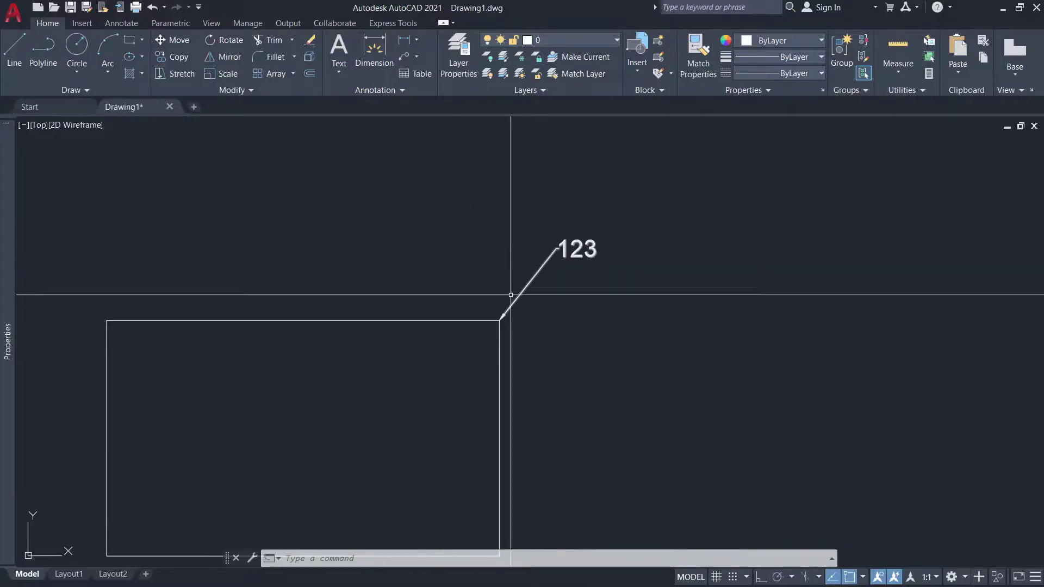
pyautogui.press('Return')
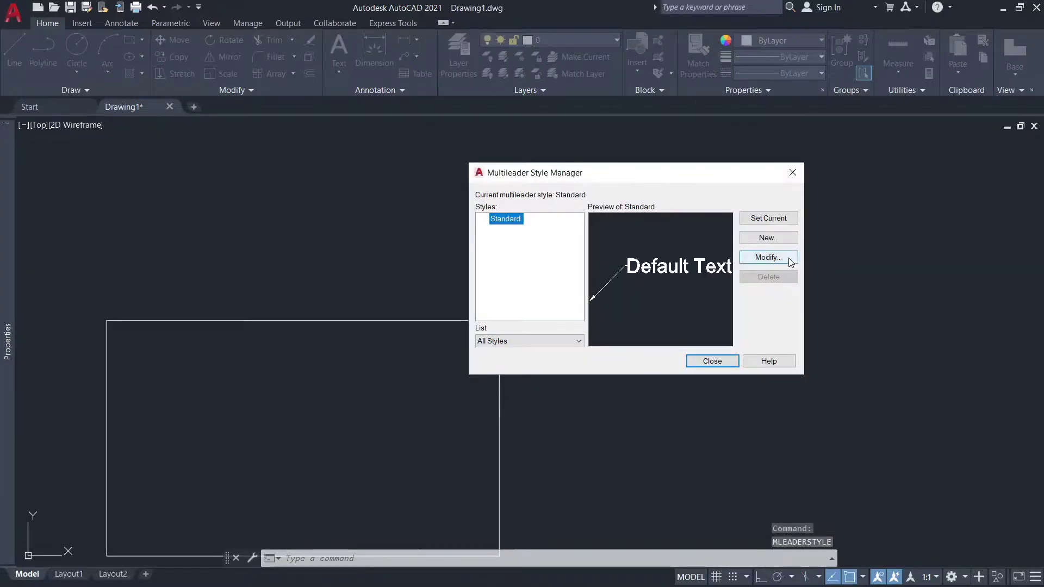
# - Reapply the Standard style's arrowhead size and close the Multileader Style Manager
pyautogui.click(788, 259)
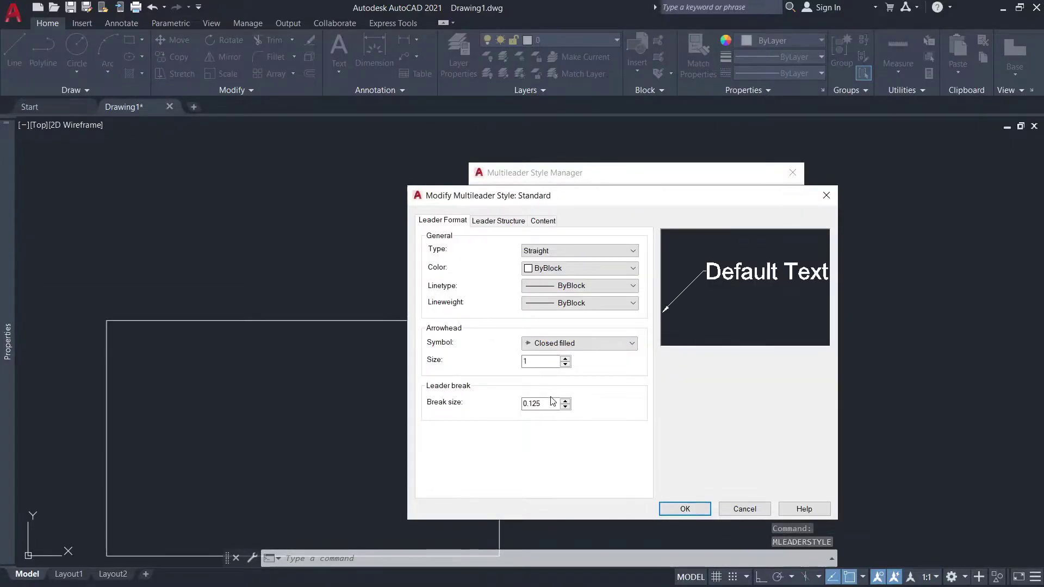
pyautogui.doubleClick(536, 363)
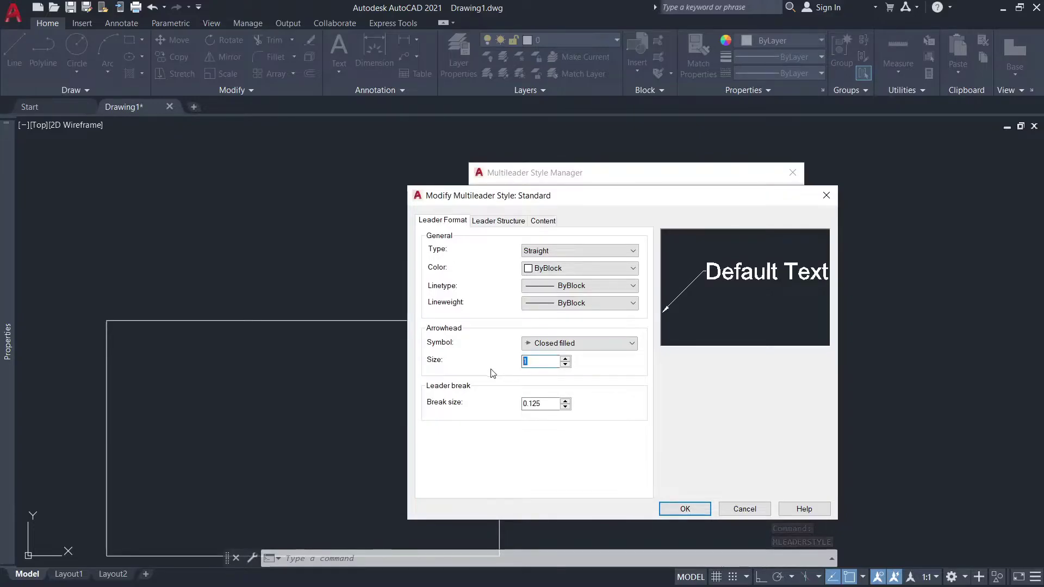
pyautogui.write('2')
pyautogui.click(683, 509)
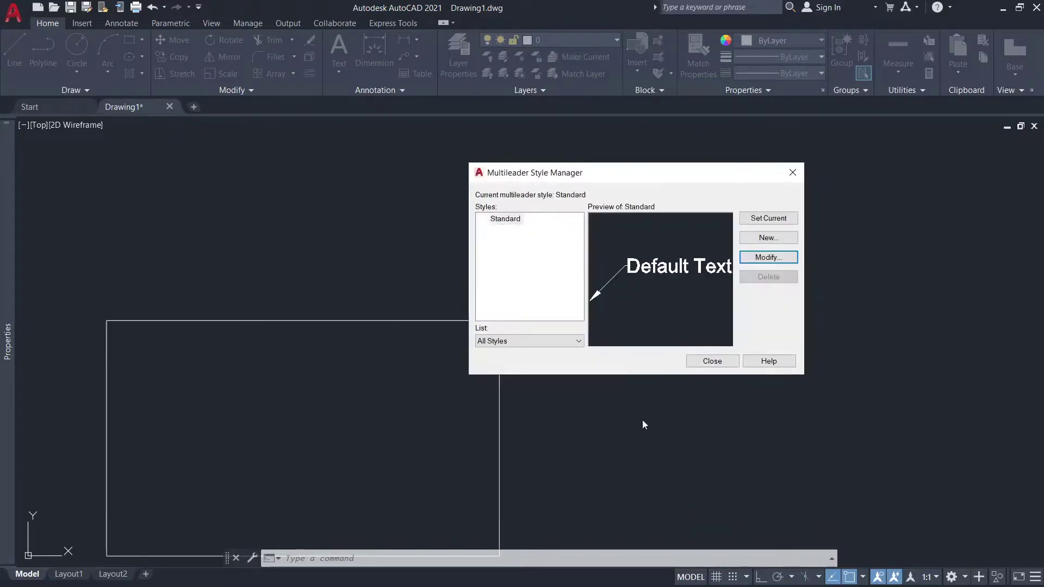
pyautogui.click(715, 361)
# - Zoom in and out to inspect the 123 leader on the rectangle's corner
pyautogui.scroll(-2, 565, 290)
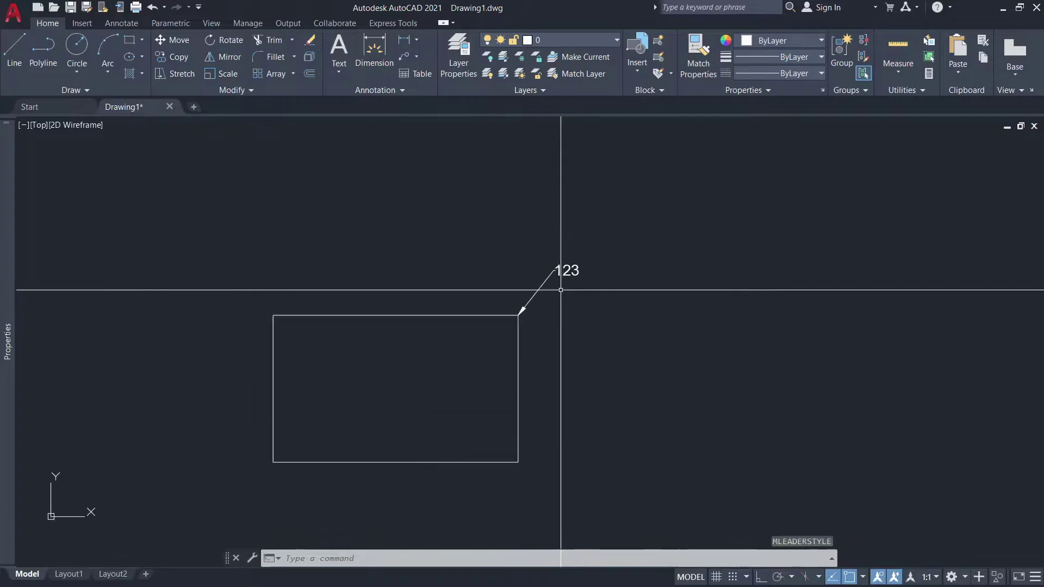
pyautogui.scroll(2, 580, 263)
pyautogui.scroll(-2, 580, 252)
pyautogui.scroll(2, 445, 232)
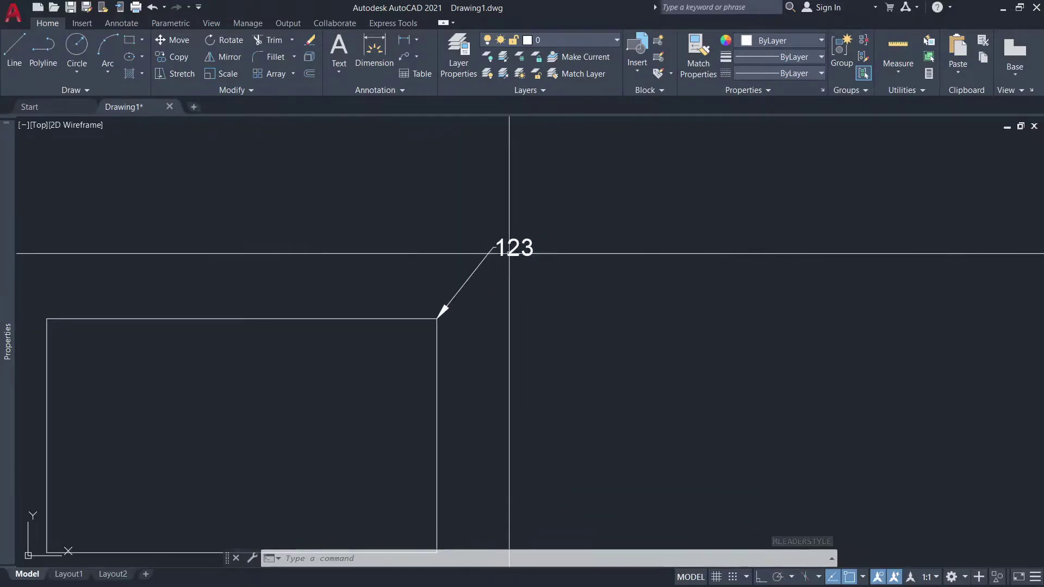
pyautogui.scroll(3, 489, 254)
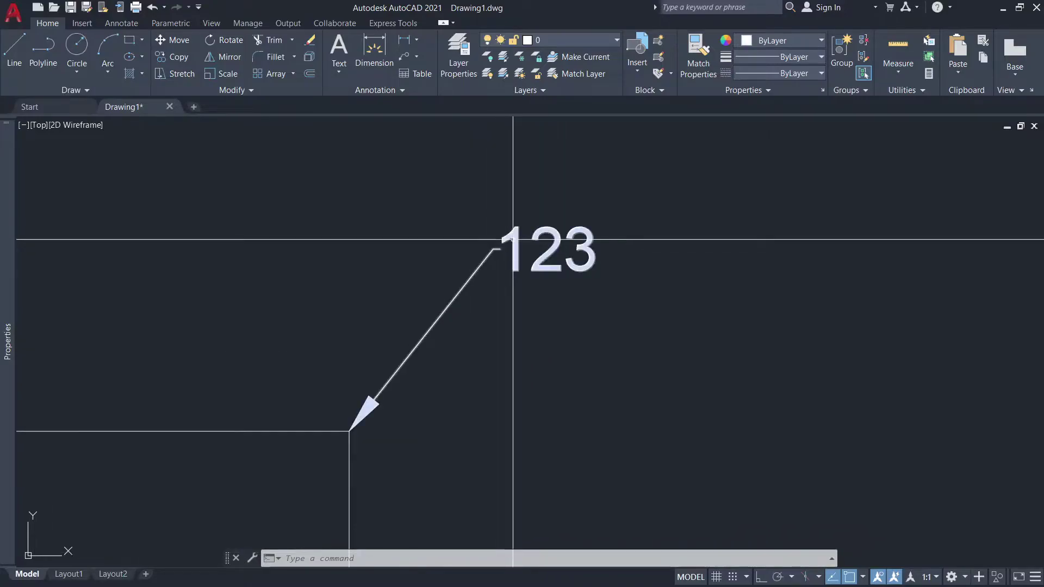
pyautogui.scroll(2, 397, 400)
pyautogui.scroll(-3, 478, 292)
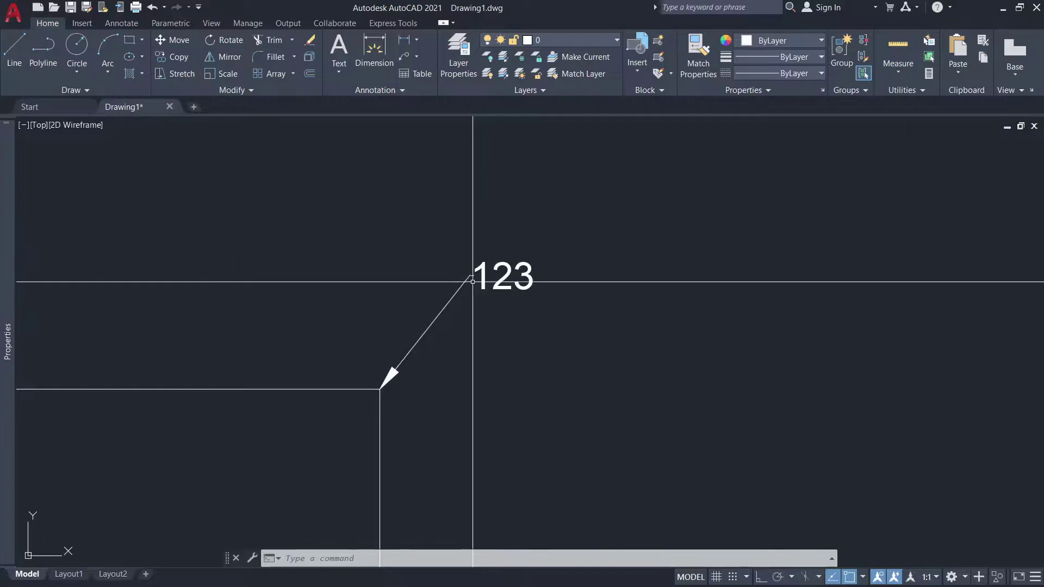
pyautogui.scroll(2, 440, 323)
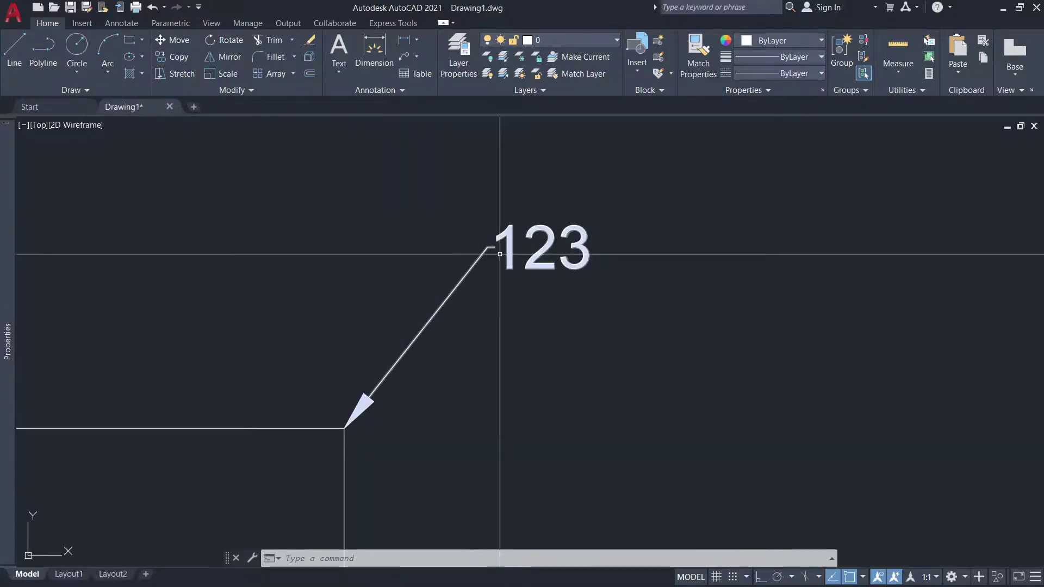
pyautogui.scroll(2, 499, 252)
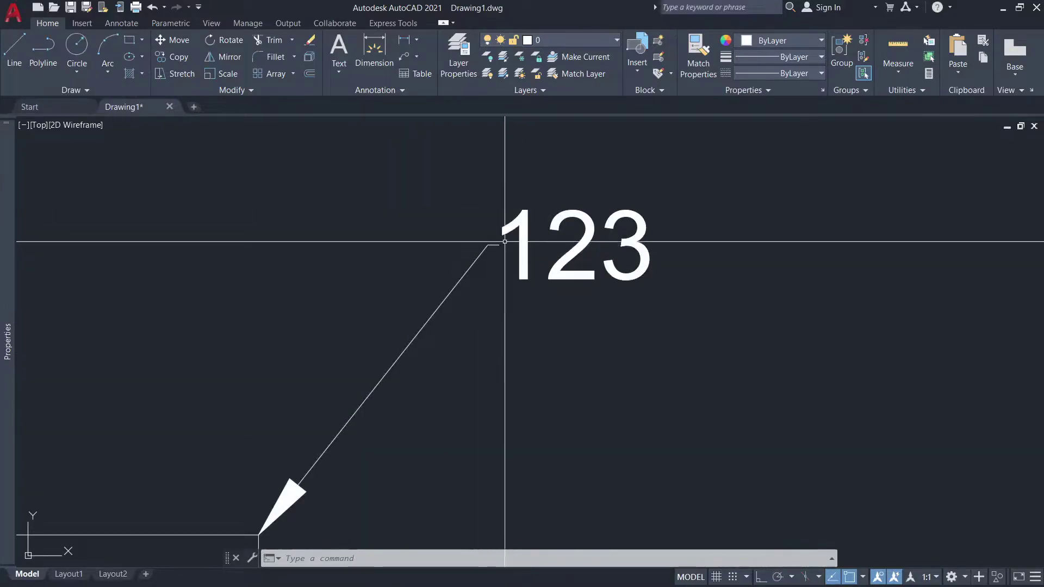
pyautogui.scroll(-2, 533, 248)
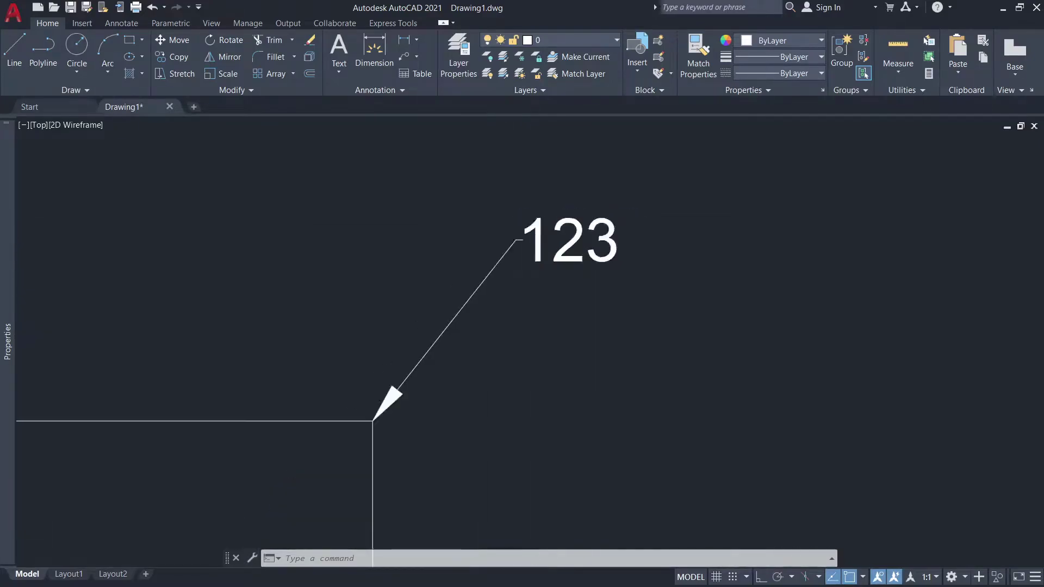
pyautogui.scroll(-2, 548, 275)
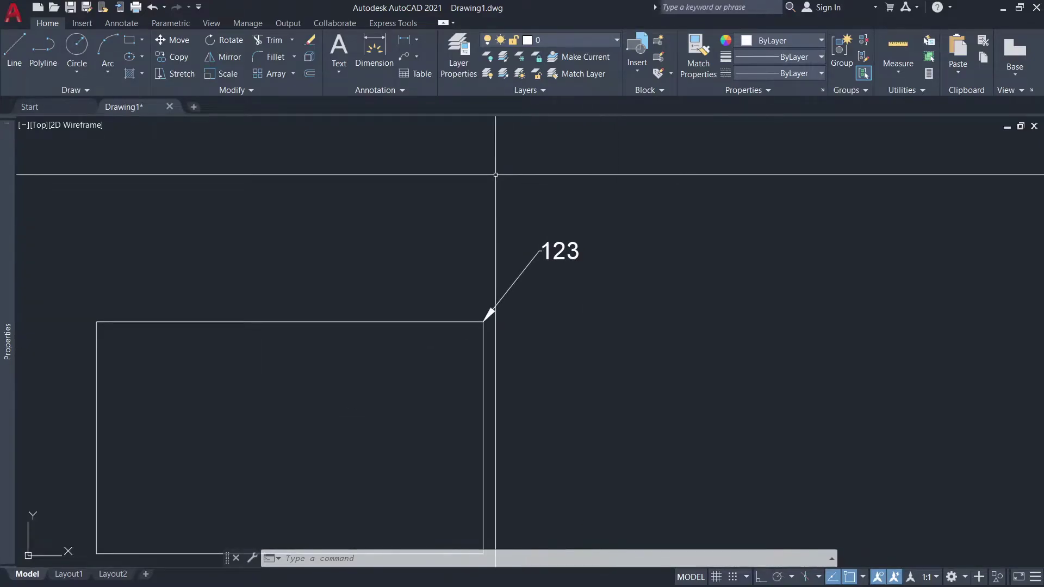
# - Give the Standard multileader style maximum 2 leader points and landing distance 5
pyautogui.click(400, 91)
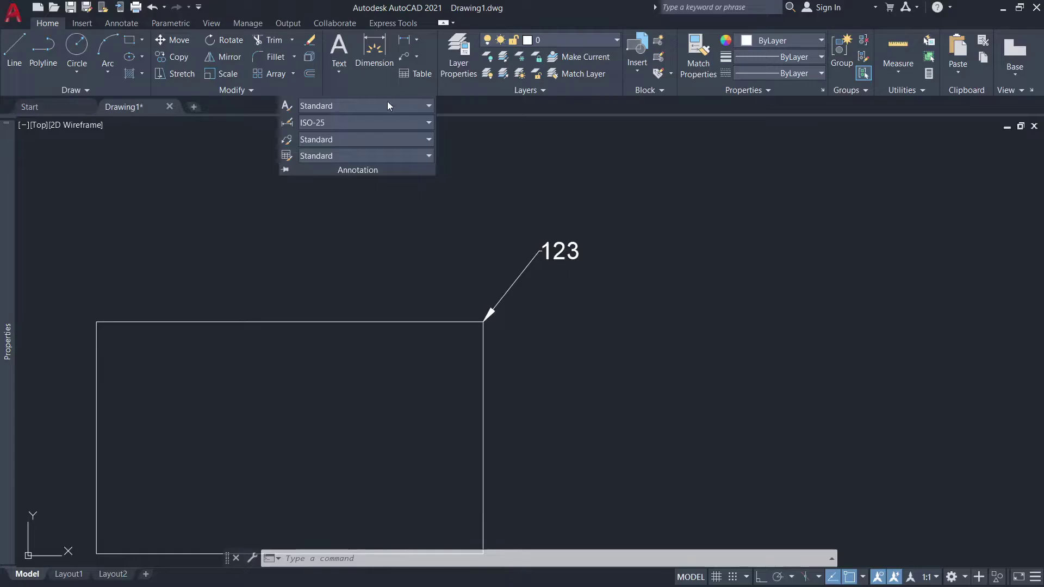
pyautogui.click(287, 141)
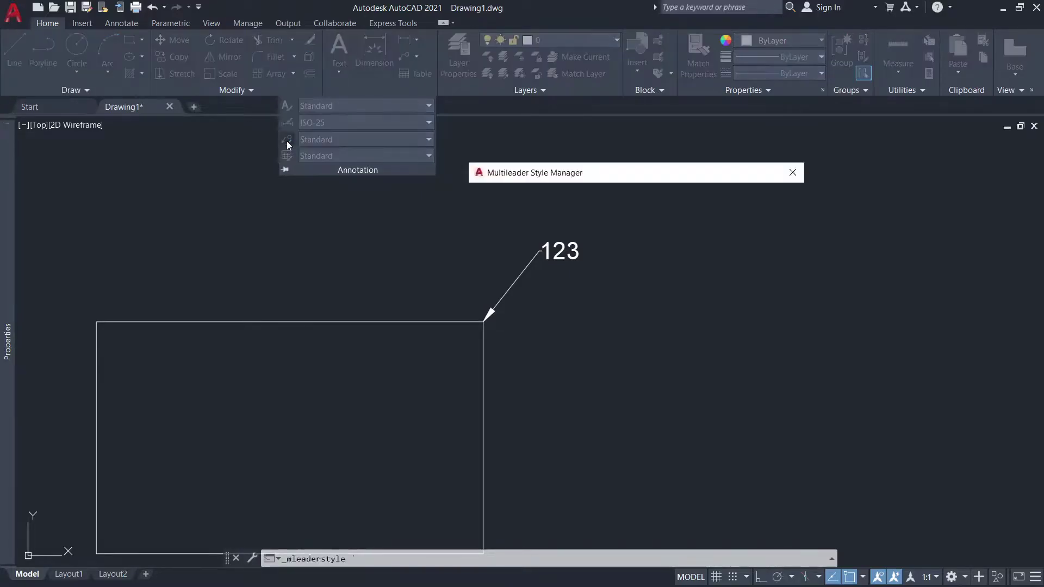
pyautogui.click(771, 257)
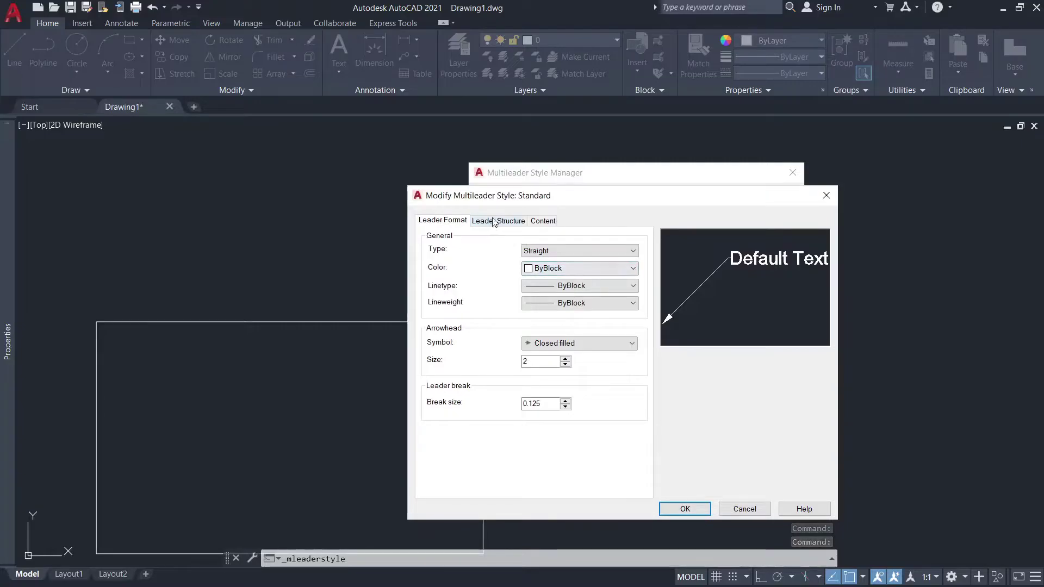
pyautogui.click(516, 223)
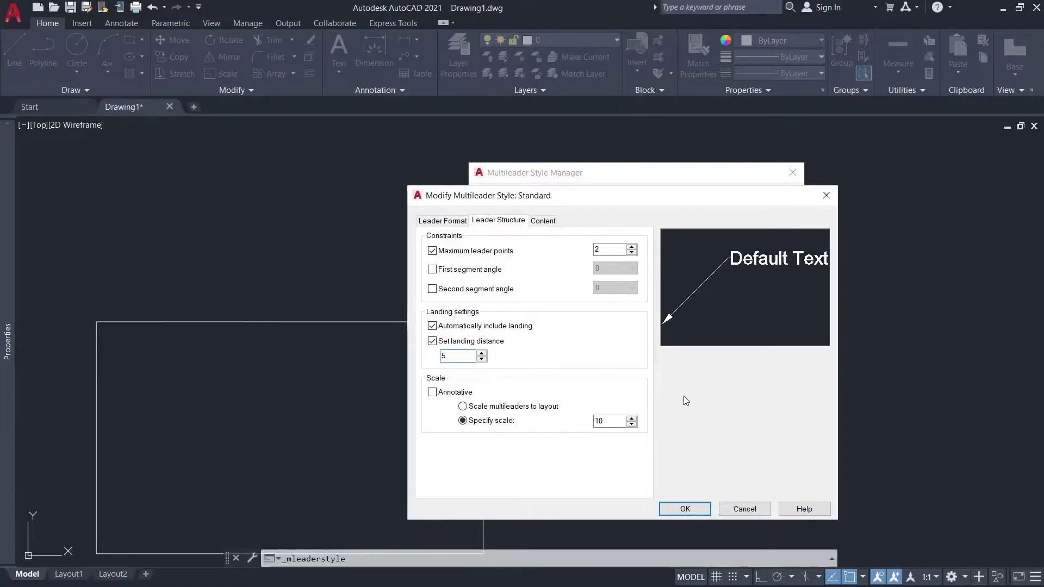
pyautogui.click(698, 507)
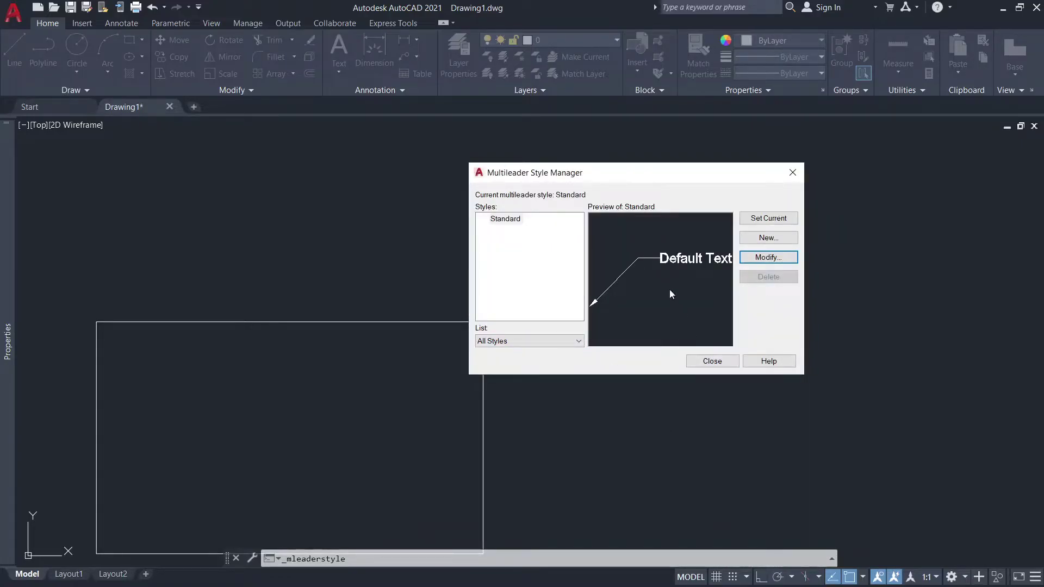
# - Inspect the 123 leader's horizontal landing, then reopen the Multileader Style Manager
pyautogui.click(707, 362)
pyautogui.scroll(-4, 601, 277)
pyautogui.scroll(4, 560, 244)
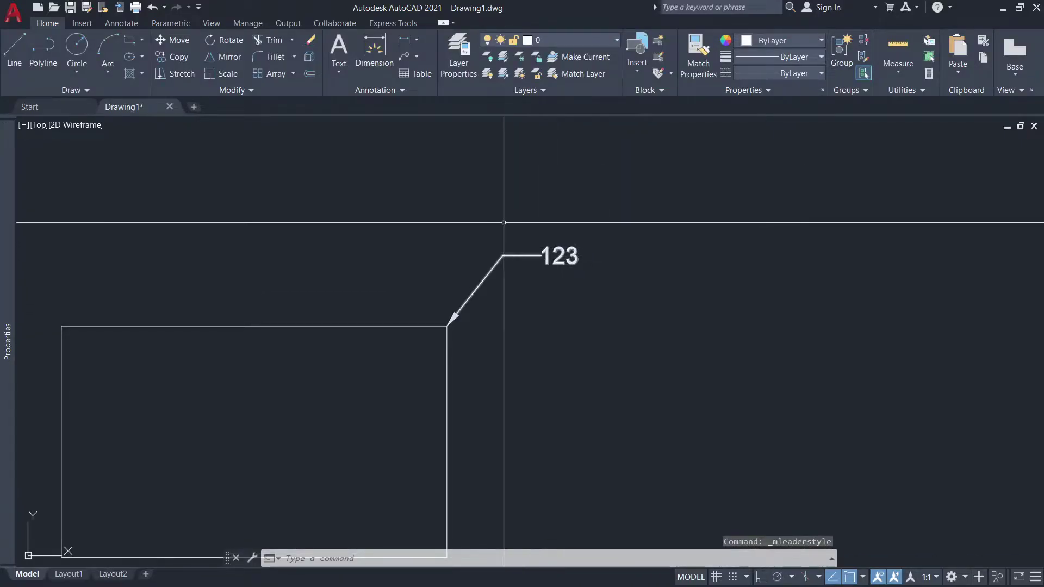
pyautogui.scroll(-2, 502, 248)
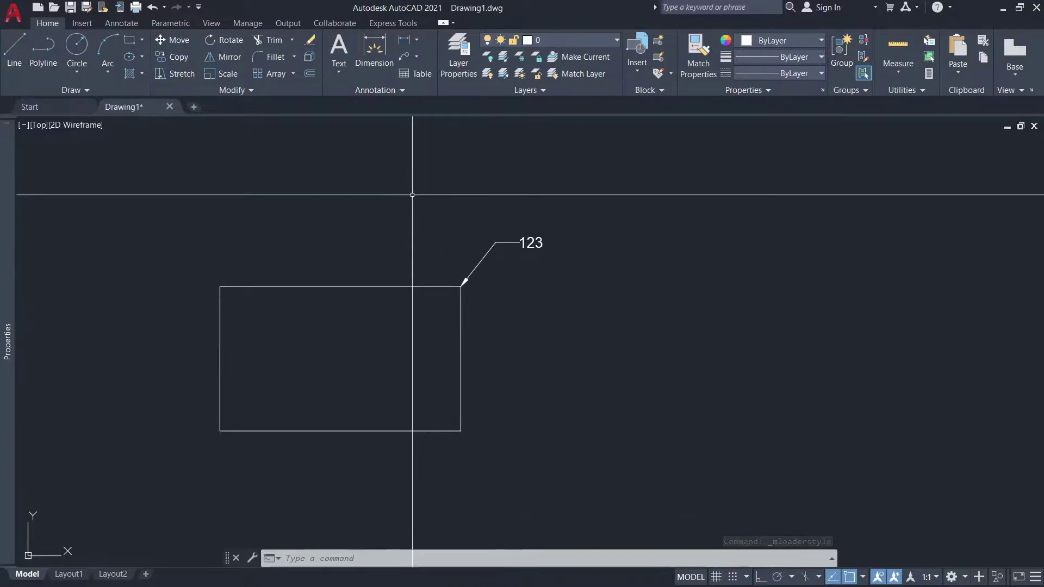
pyautogui.scroll(2, 535, 256)
pyautogui.scroll(1, 494, 234)
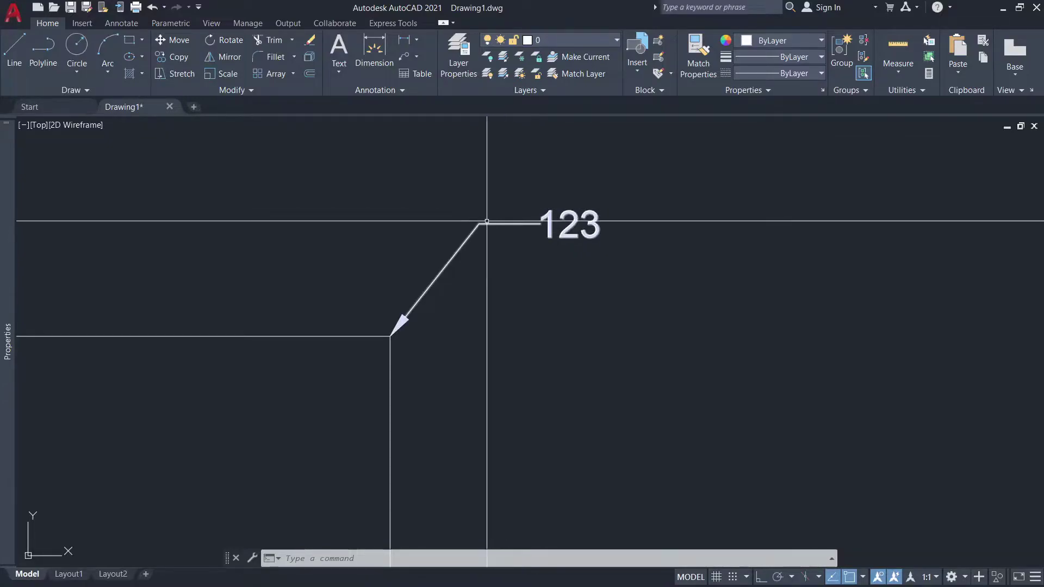
pyautogui.scroll(-5, 478, 168)
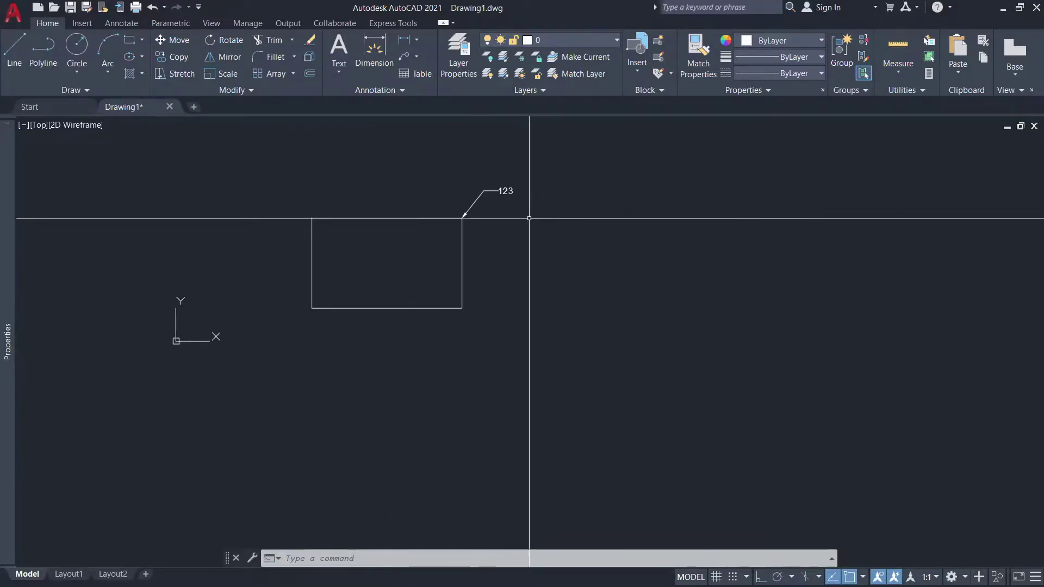
pyautogui.scroll(2, 531, 217)
pyautogui.click(395, 89)
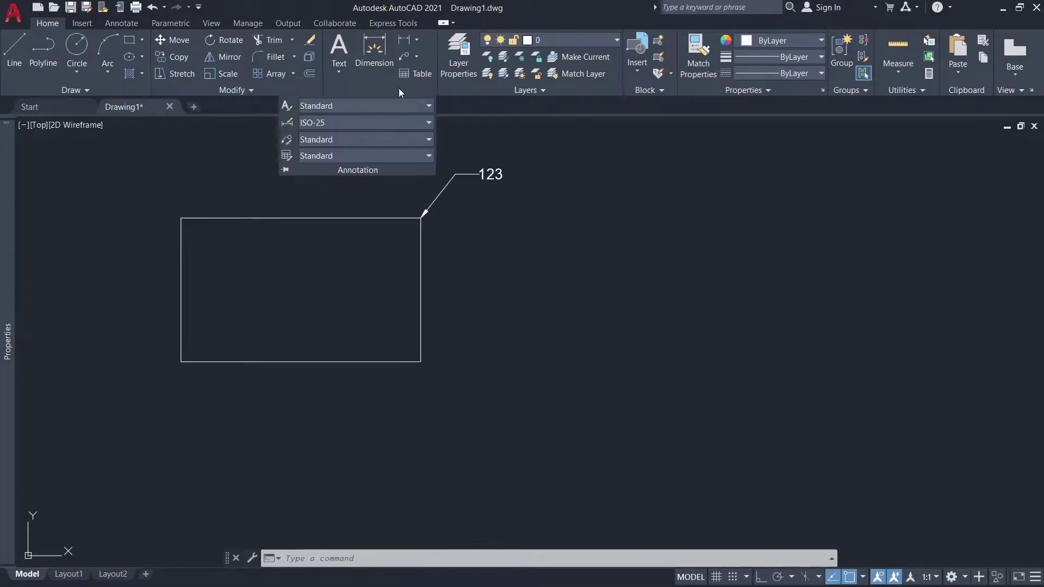
pyautogui.click(289, 142)
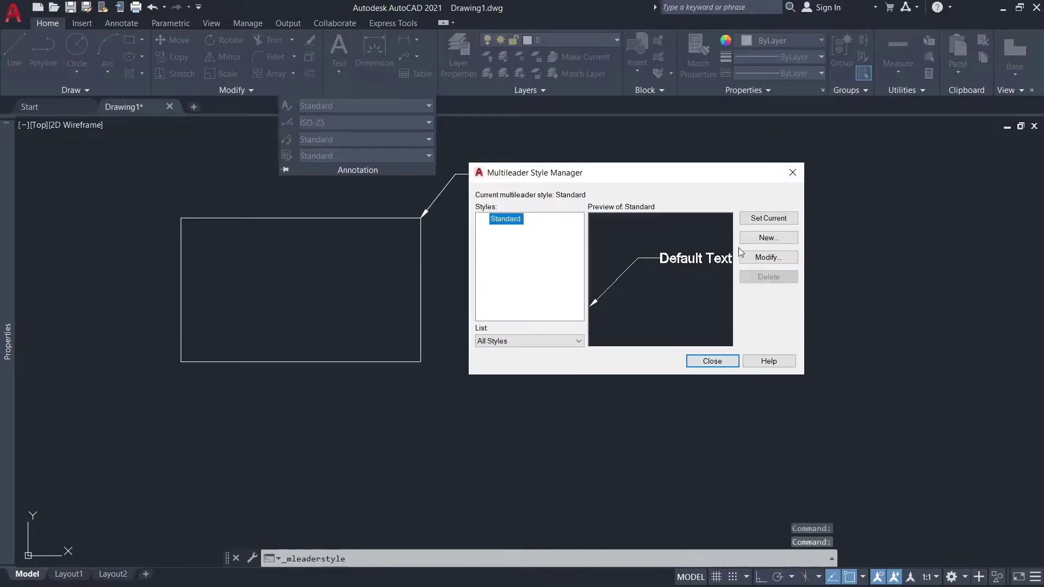
# - Set the Standard multileader style to 3 leader points and landing distance 1
pyautogui.click(761, 256)
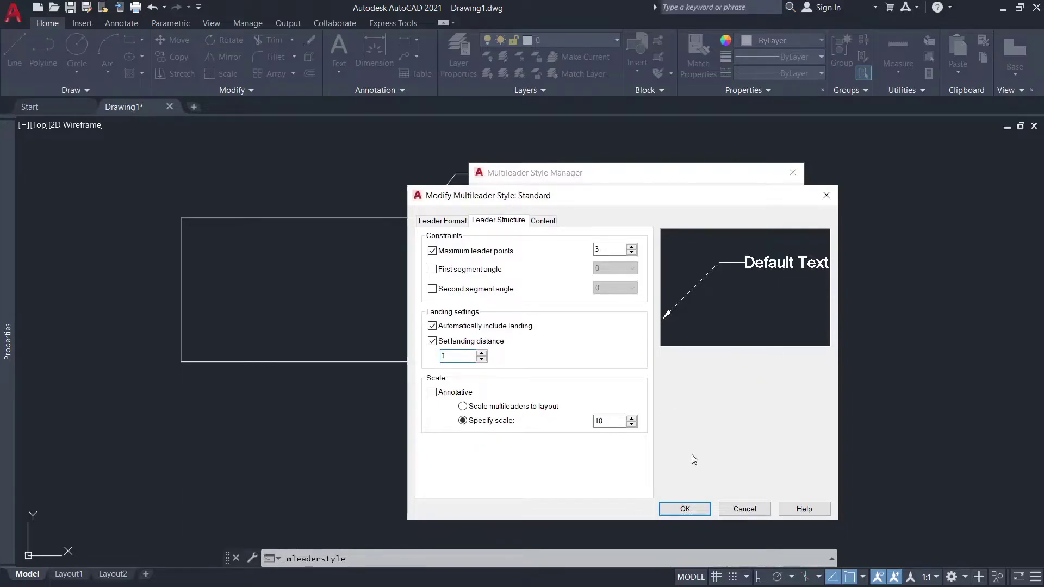
pyautogui.click(681, 513)
pyautogui.click(710, 361)
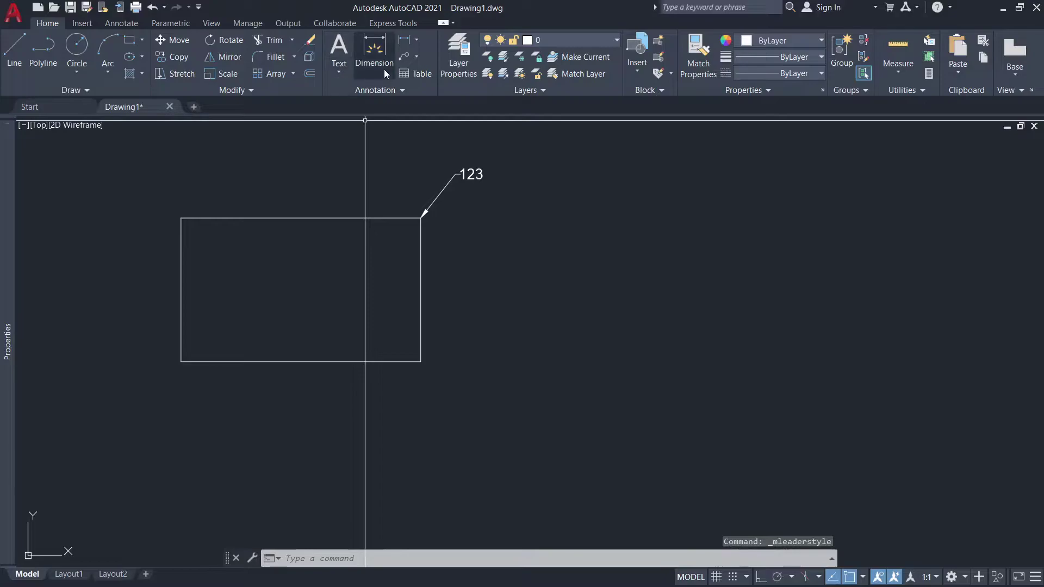
# - Place a multileader on the rectangle's lower right edge with a horizontal landing, labelled 12345
pyautogui.click(403, 57)
pyautogui.click(421, 318)
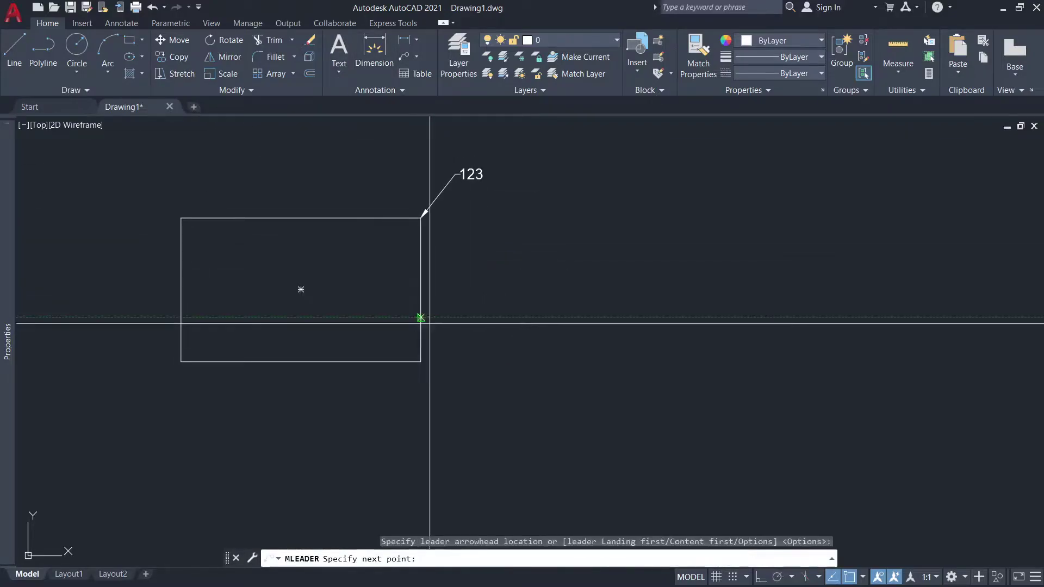
pyautogui.click(466, 359)
pyautogui.press('F8')
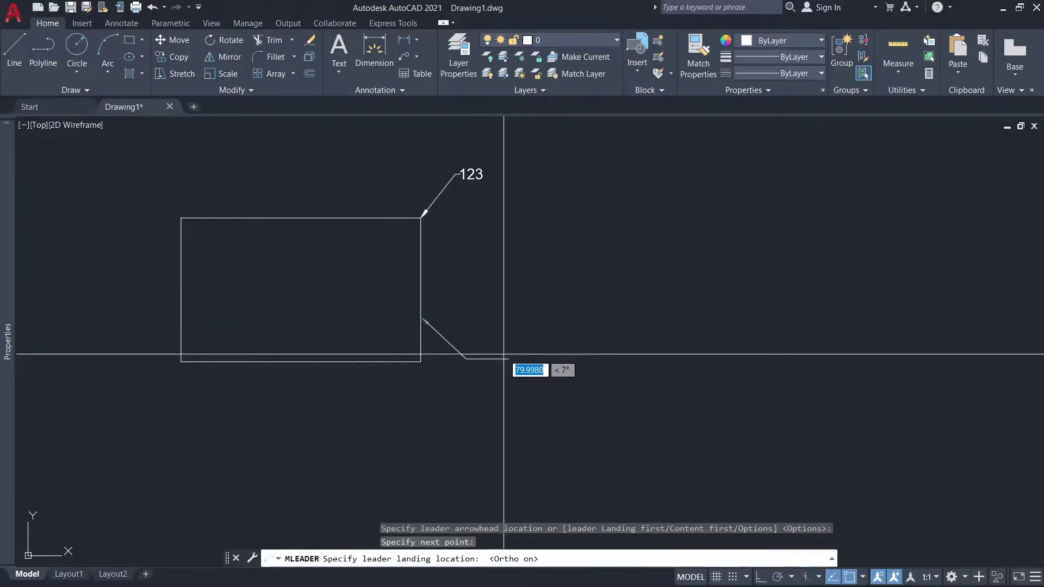
pyautogui.click(502, 359)
pyautogui.write('12')
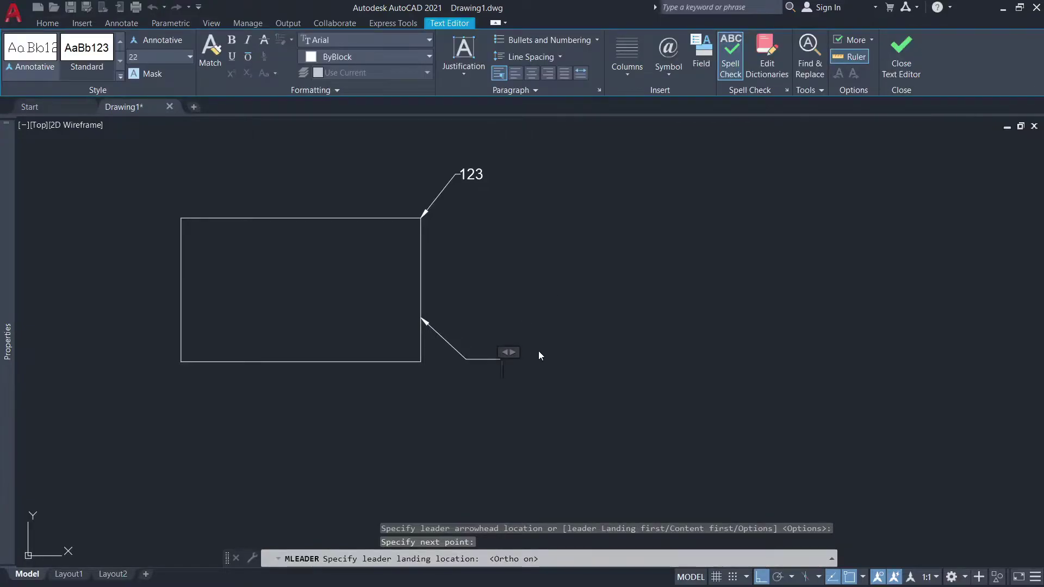
pyautogui.write('345')
pyautogui.click(517, 379)
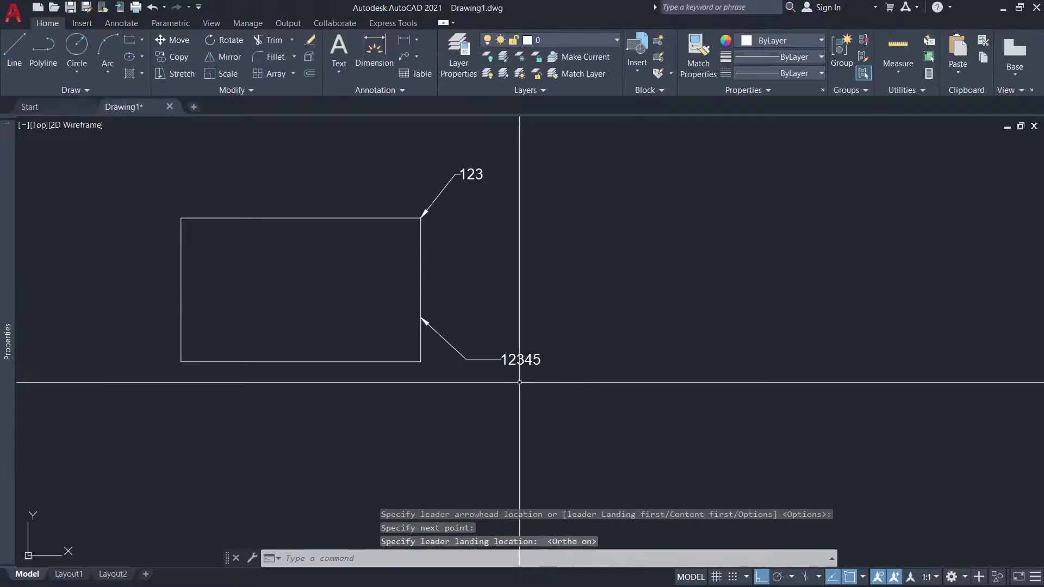
# - Zoom and pan around to check the 12345 leader, then cancel the active command
pyautogui.scroll(8, 376, 318)
pyautogui.moveTo(375, 319); pyautogui.dragTo(280, 270)
pyautogui.scroll(2, 338, 303)
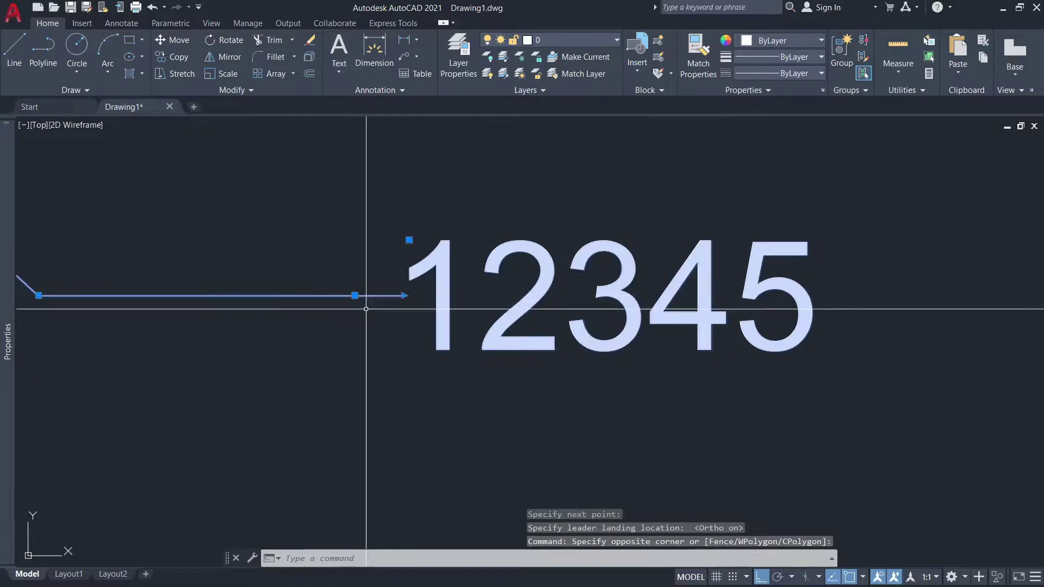
pyautogui.scroll(-2, 473, 291)
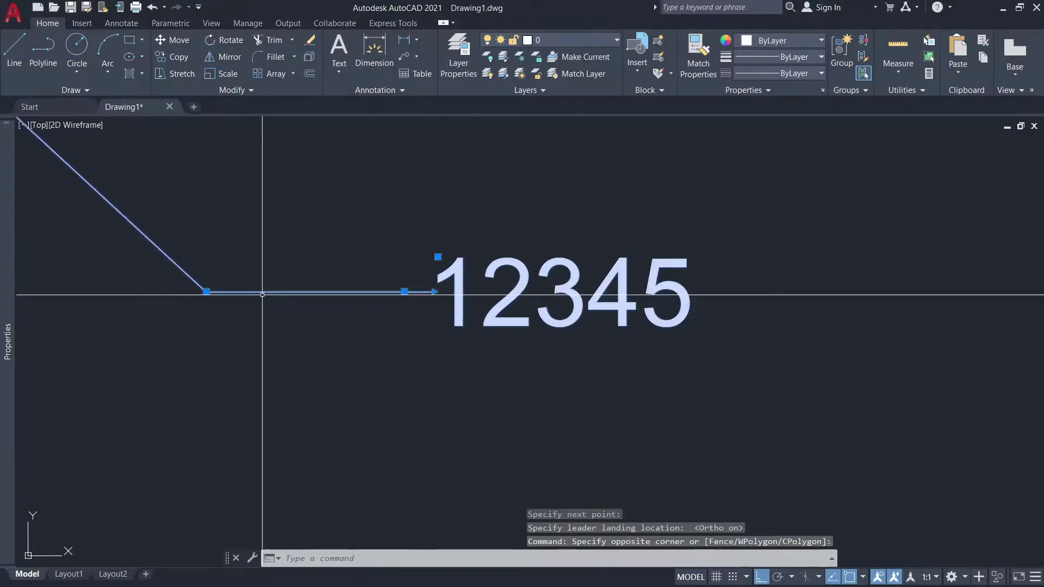
pyautogui.scroll(-2, 511, 245)
pyautogui.press('Escape')
pyautogui.scroll(-2, 577, 354)
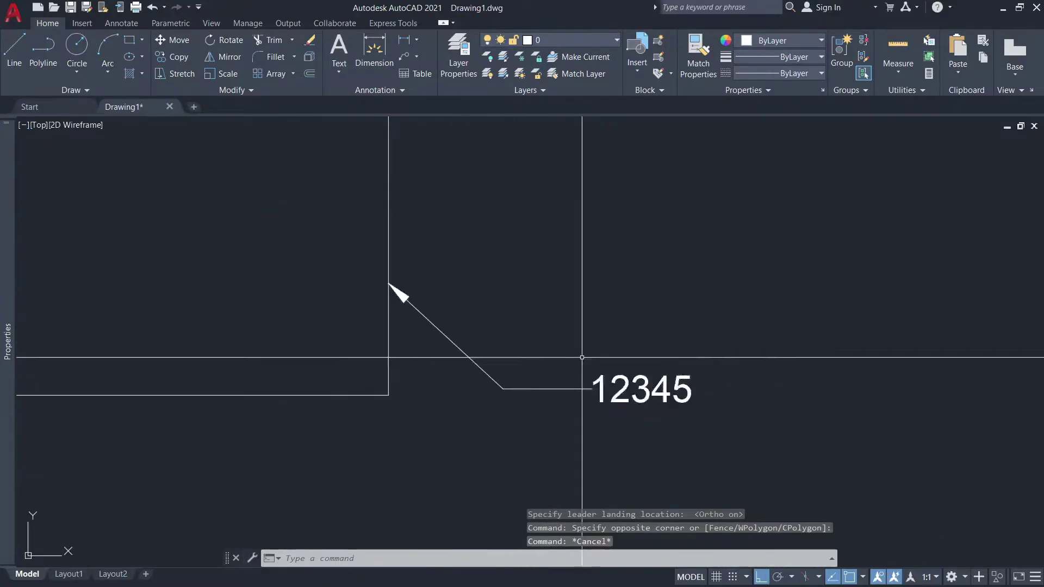
pyautogui.scroll(-3, 577, 303)
pyautogui.moveTo(576, 294); pyautogui.dragTo(573, 316, button='middle')
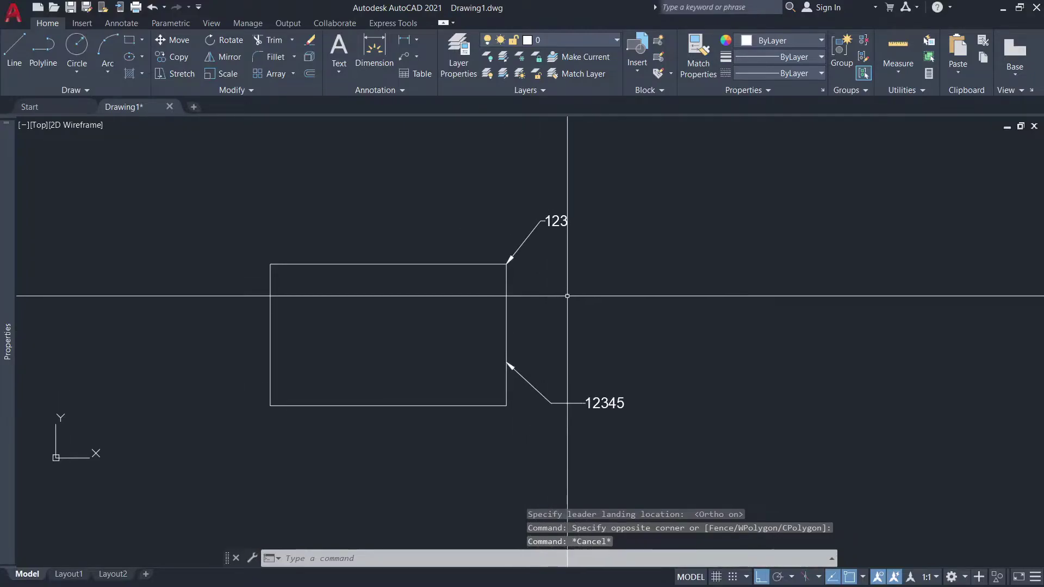
pyautogui.scroll(2, 552, 283)
pyautogui.scroll(-4, 552, 283)
pyautogui.scroll(2, 606, 322)
pyautogui.scroll(4, 573, 373)
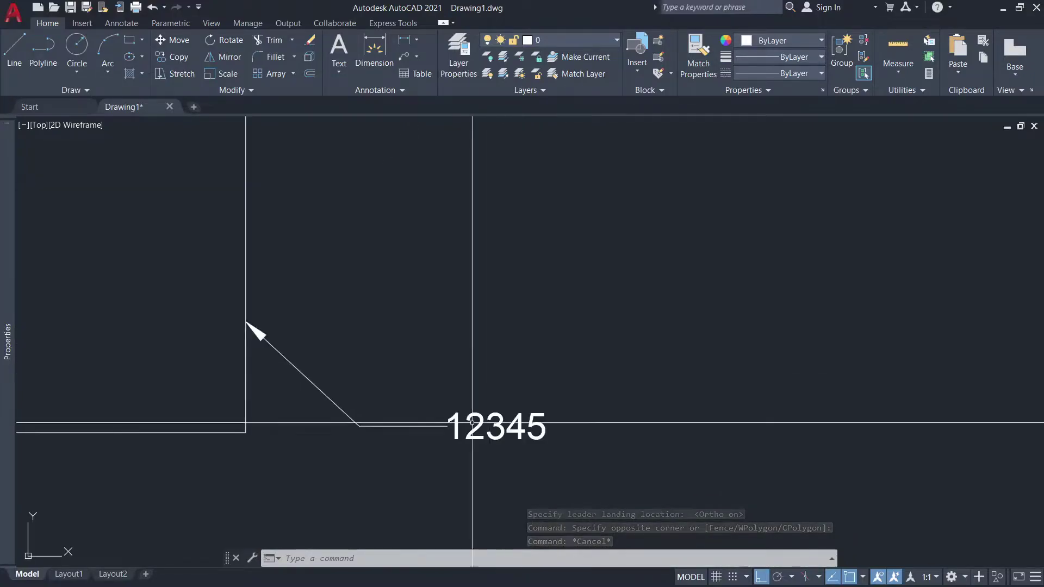
pyautogui.scroll(-4, 543, 413)
pyautogui.scroll(2, 549, 369)
pyautogui.scroll(-6, 522, 359)
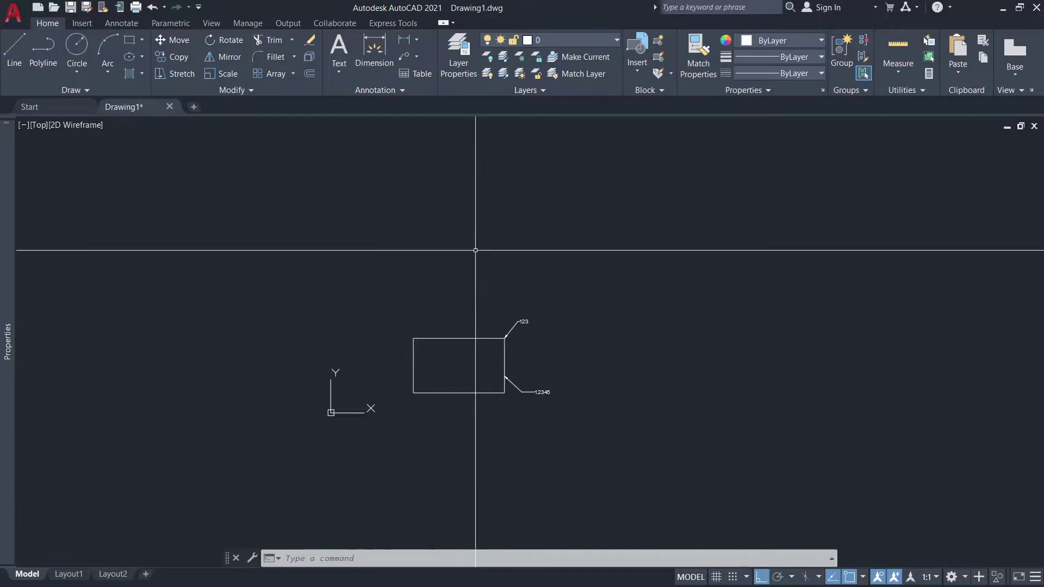
pyautogui.scroll(4, 472, 245)
pyautogui.scroll(-2, 526, 346)
pyautogui.scroll(4, 527, 450)
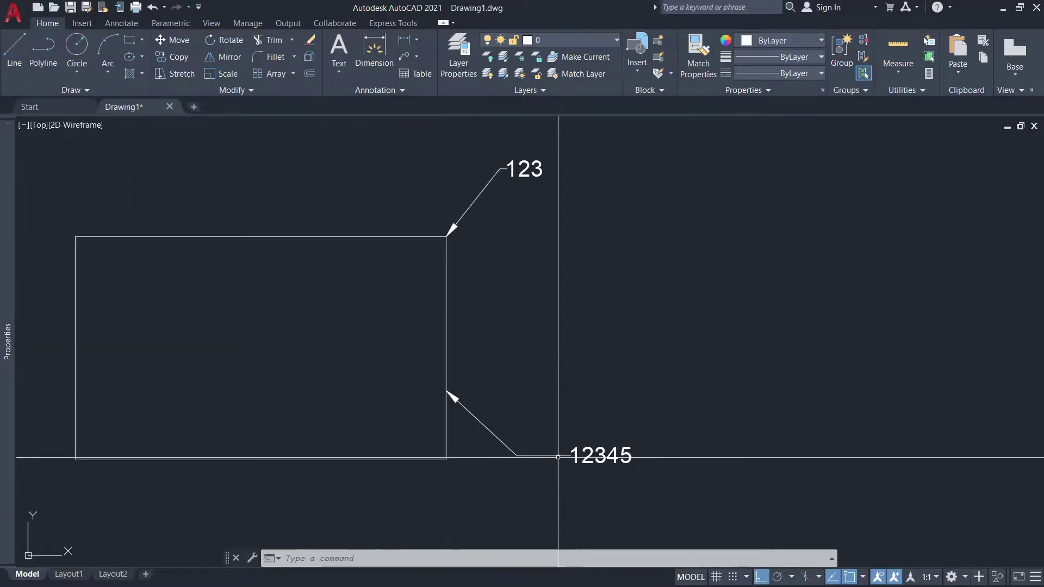
pyautogui.scroll(-2, 515, 372)
pyautogui.press('Escape')
pyautogui.press('Escape')
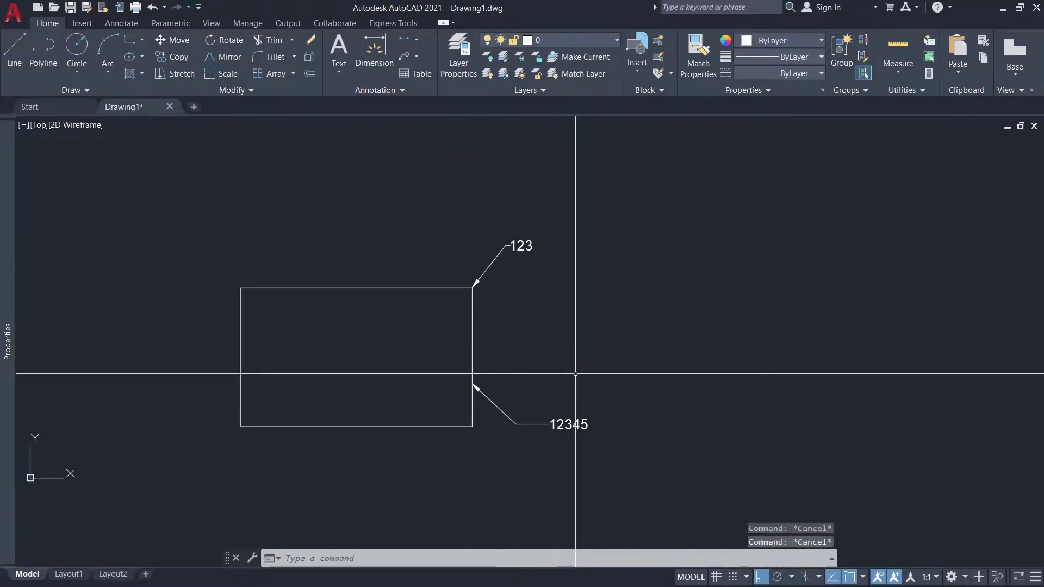
# - Set the Standard multileader style's content type to Block, using Detail Callout
pyautogui.click(400, 88)
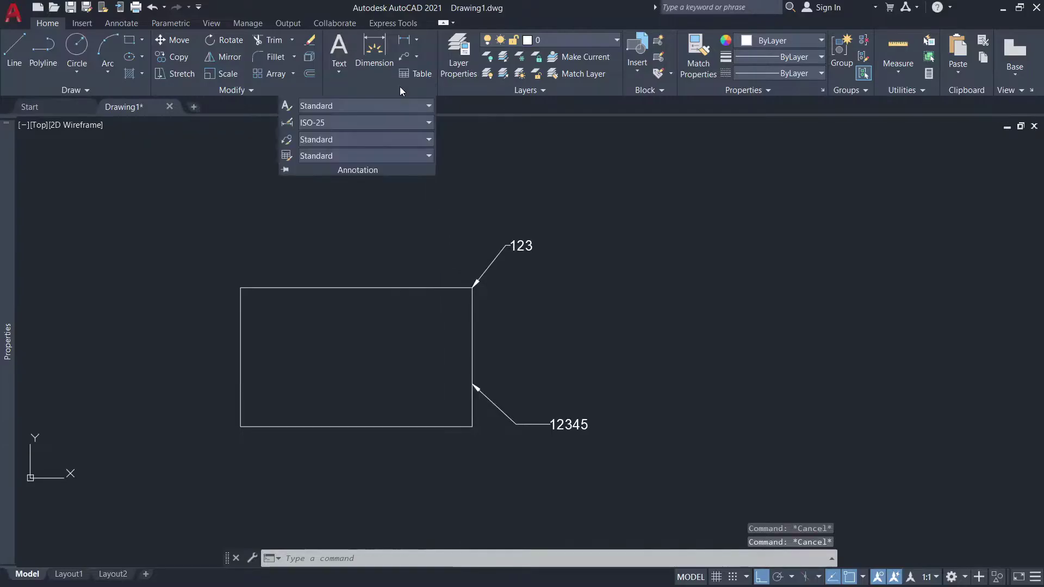
pyautogui.click(288, 140)
pyautogui.click(758, 258)
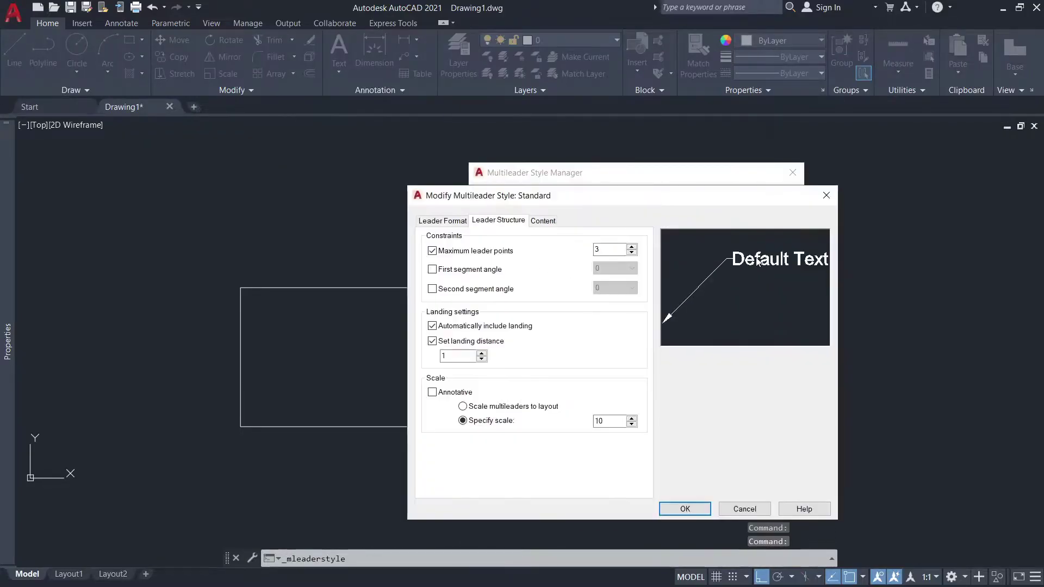
pyautogui.click(541, 223)
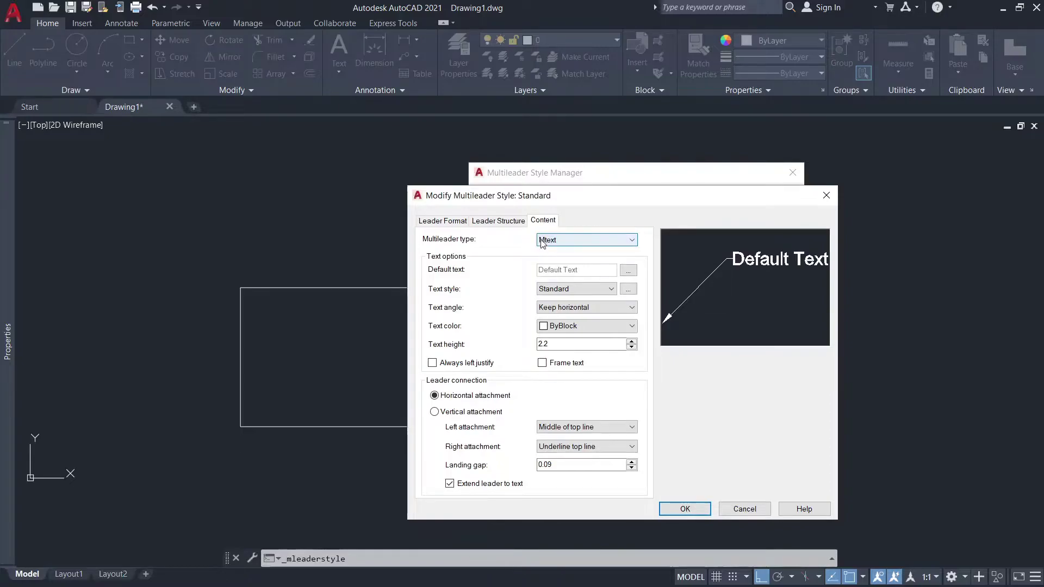
pyautogui.click(633, 241)
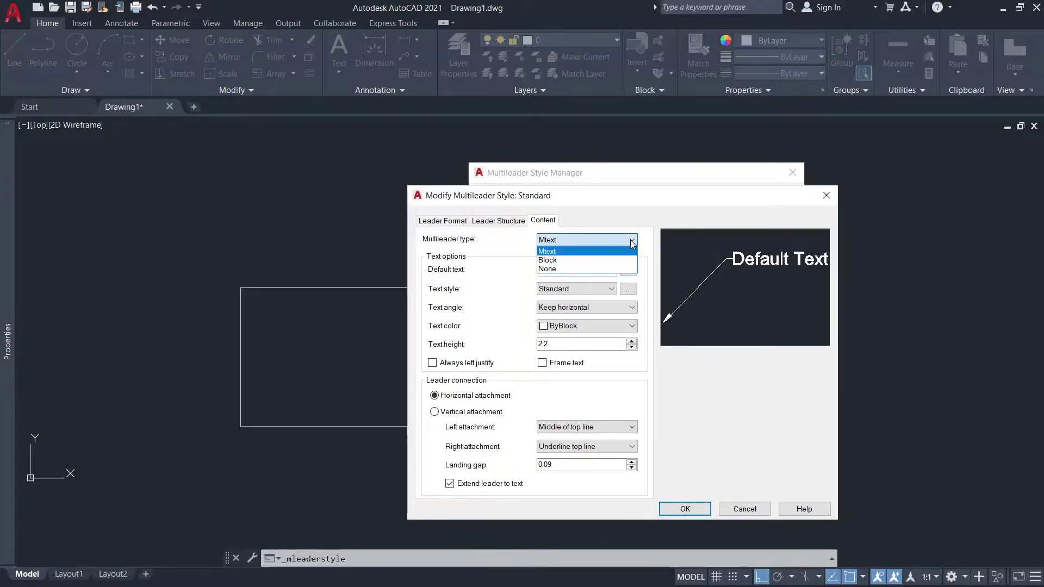
pyautogui.click(549, 260)
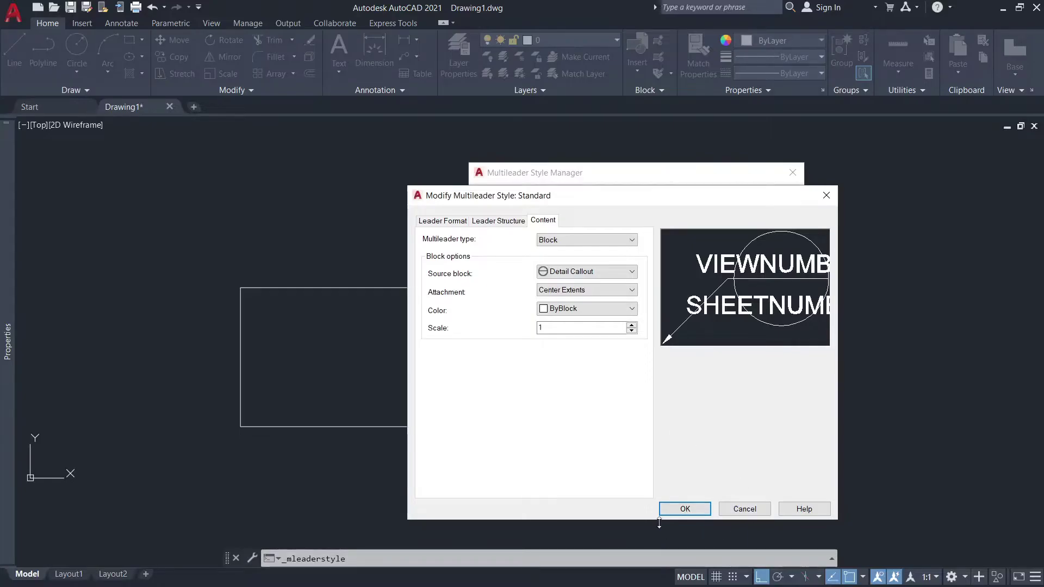
pyautogui.click(684, 508)
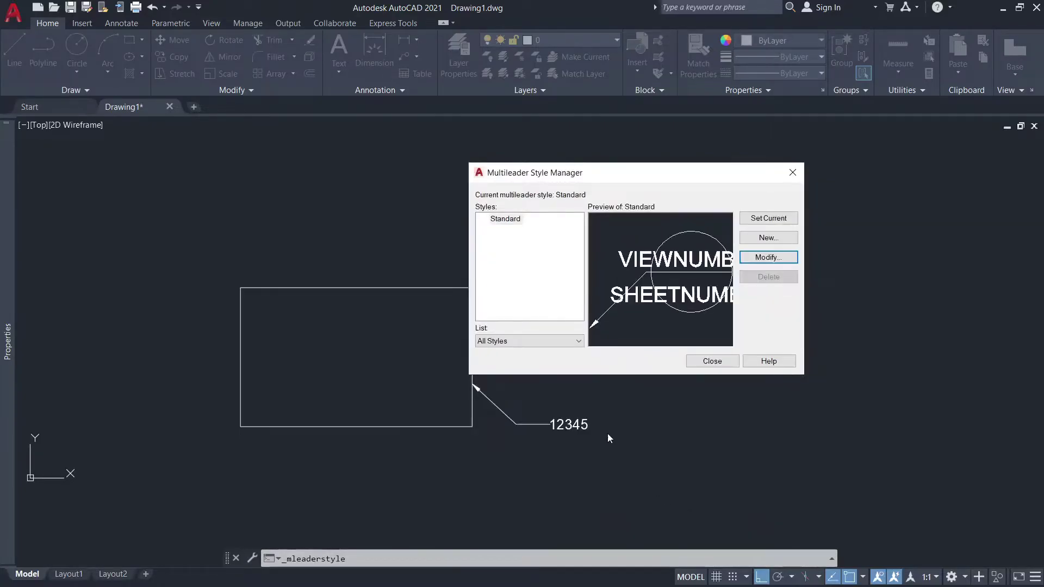
pyautogui.click(713, 361)
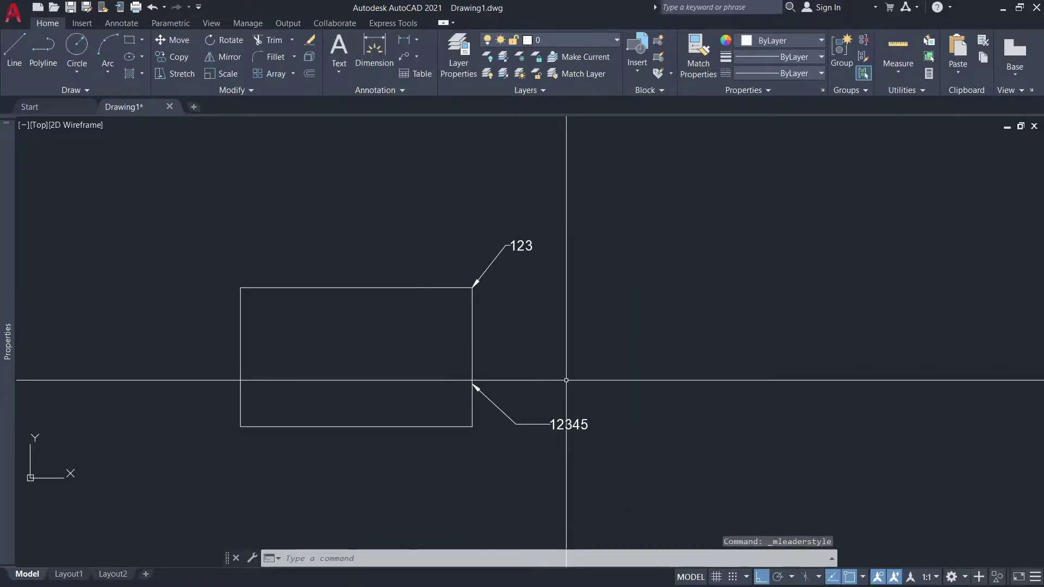
# - Draw an LE quick leader from the rectangle's right edge outward, labelled 1
pyautogui.write('le')
pyautogui.press('Return')
pyautogui.click(476, 322)
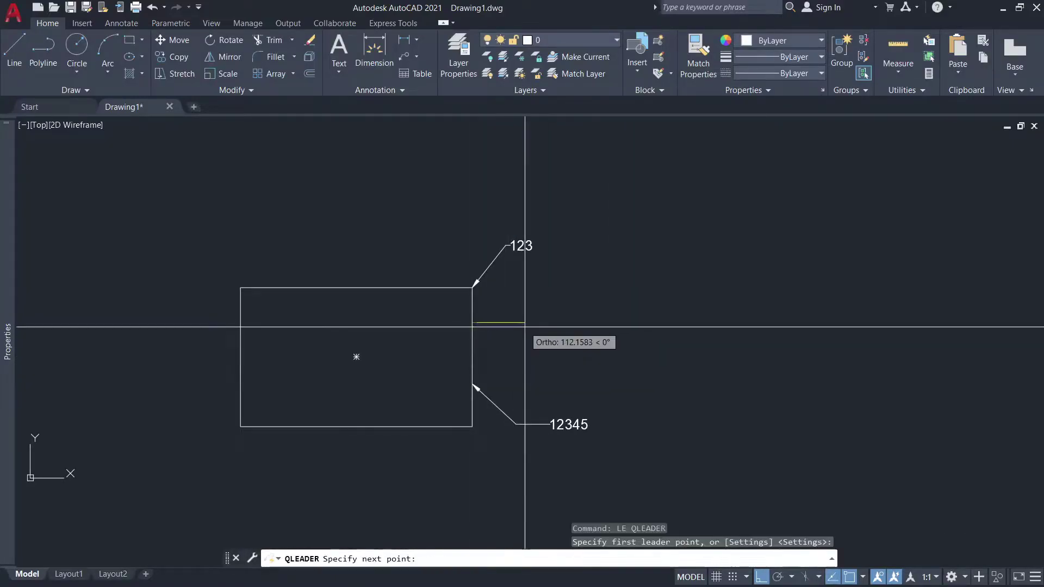
pyautogui.click(562, 348)
pyautogui.press('Return')
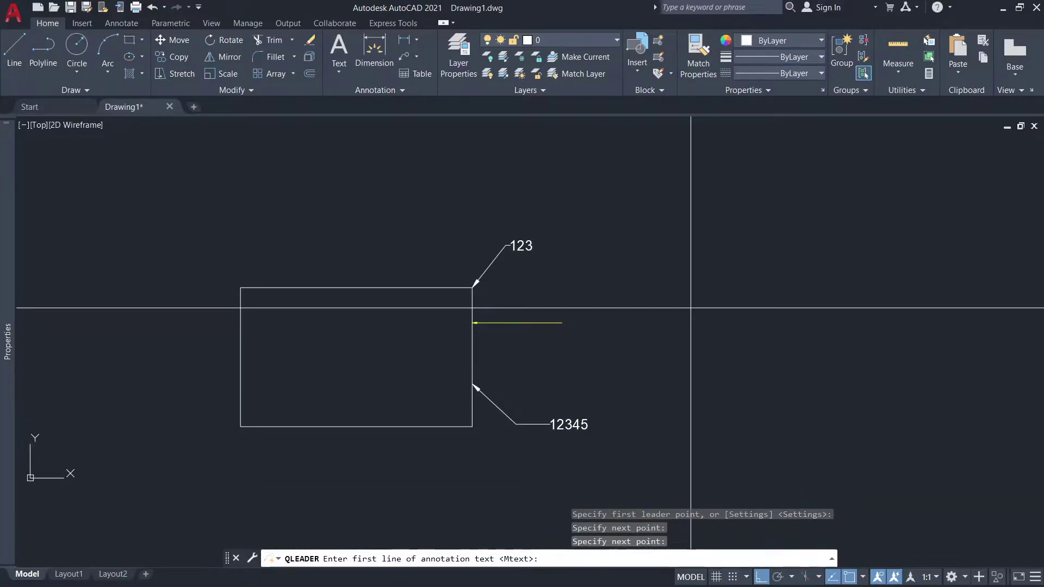
pyautogui.write('1')
pyautogui.press('Return')
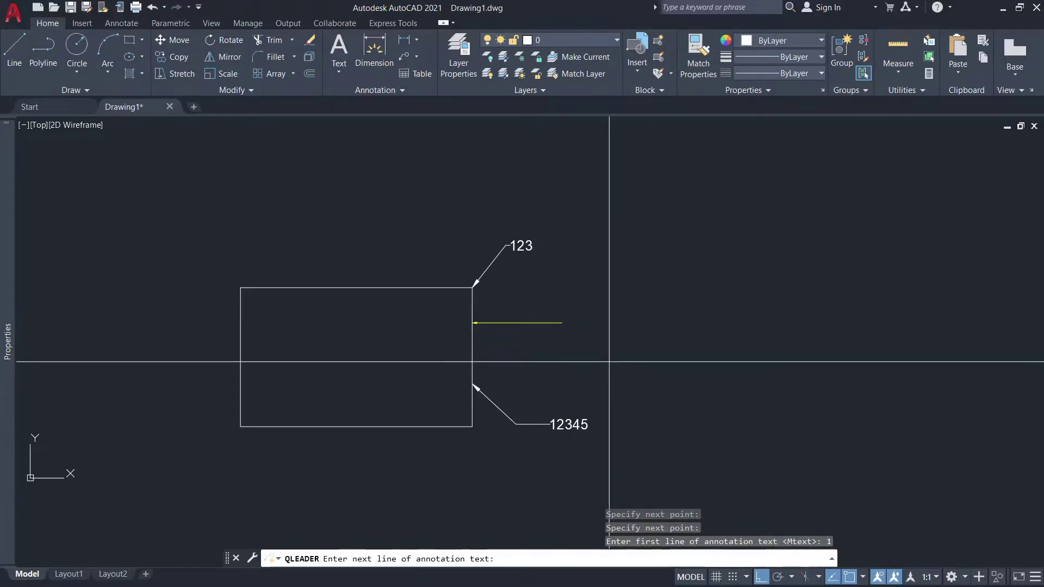
pyautogui.press('Return')
# - Zoom around to inspect the 1 leader, cancelling a stray selection and restarted leader
pyautogui.scroll(5, 544, 318)
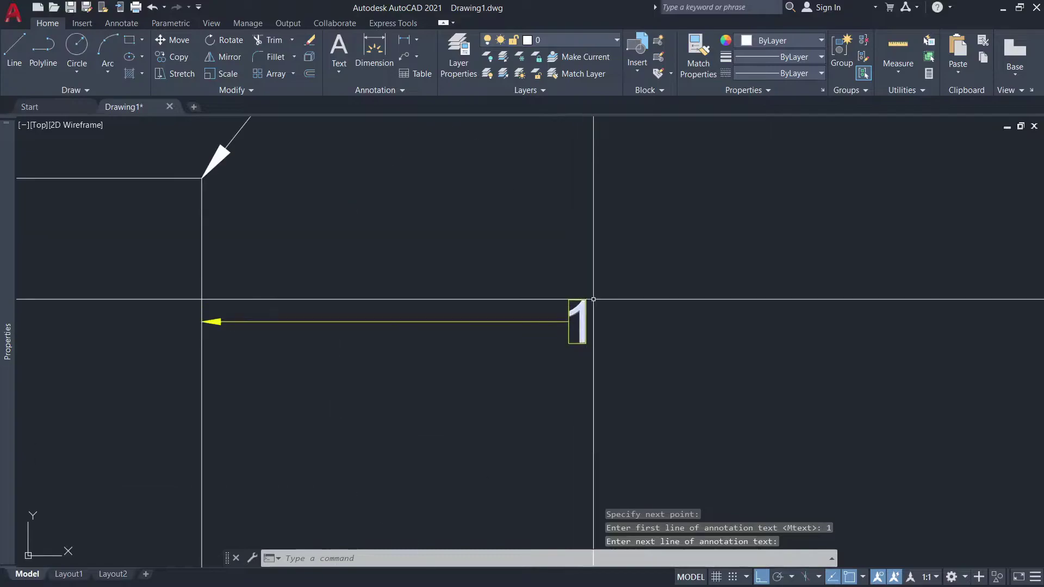
pyautogui.scroll(-2, 587, 296)
pyautogui.scroll(6, 587, 299)
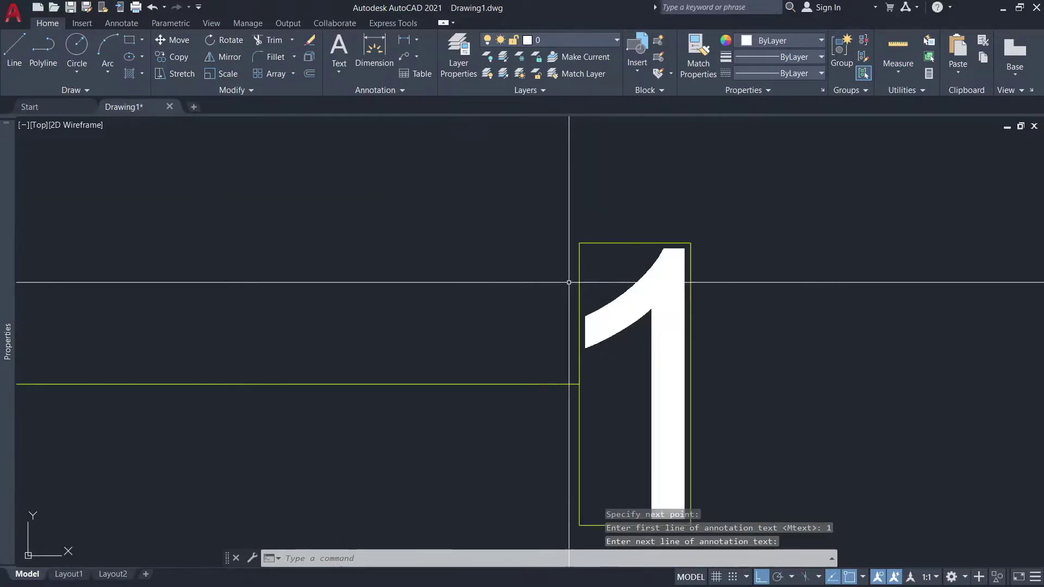
pyautogui.click(607, 272)
pyautogui.press('Escape')
pyautogui.scroll(-2, 487, 268)
pyautogui.scroll(-3, 566, 301)
pyautogui.scroll(-2, 571, 285)
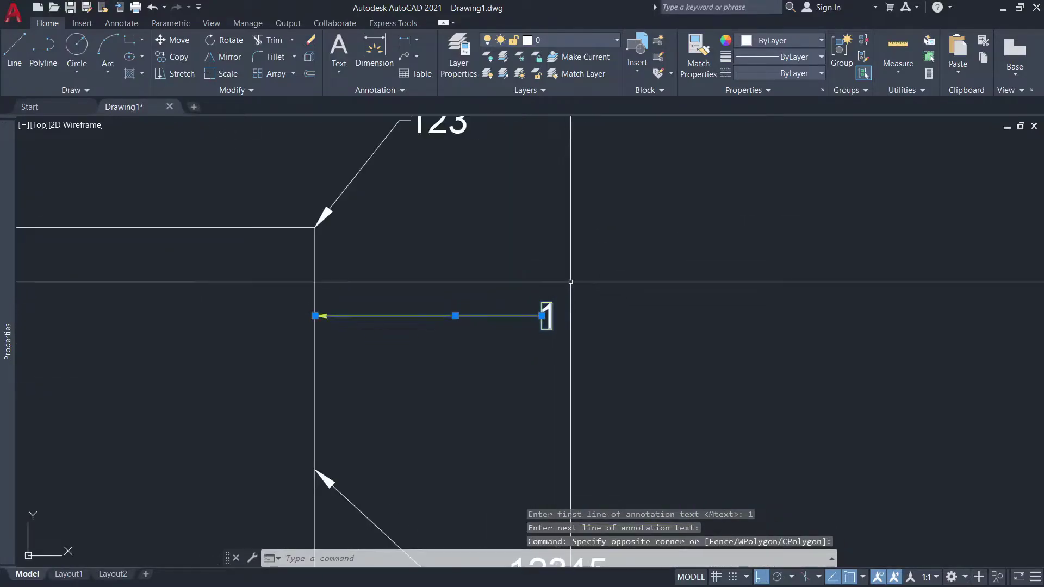
pyautogui.press('Return')
pyautogui.scroll(2, 552, 315)
pyautogui.scroll(-2, 552, 316)
pyautogui.press('Escape')
pyautogui.press('Escape')
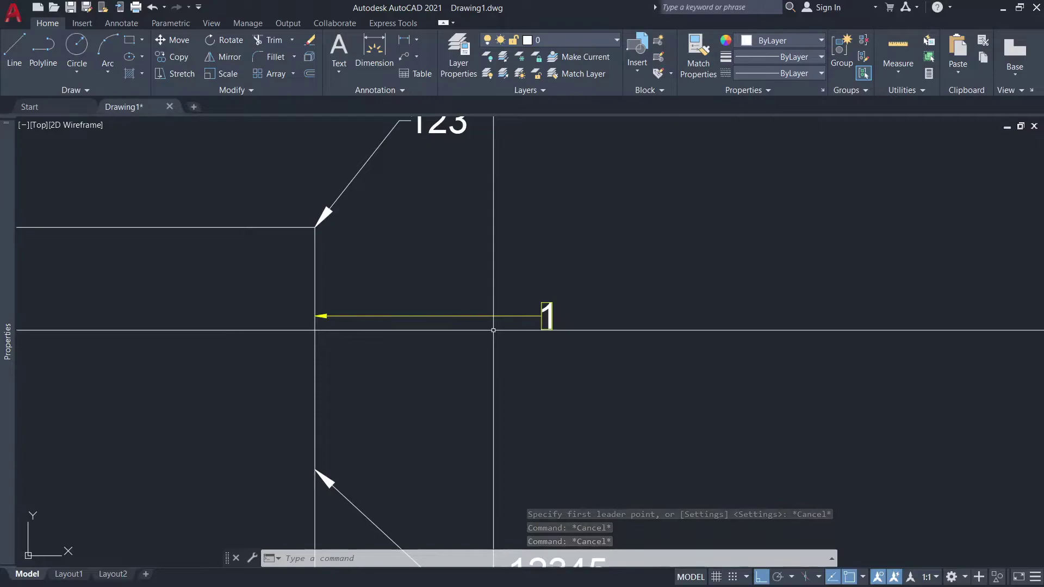
pyautogui.scroll(-5, 497, 336)
pyautogui.scroll(2, 501, 330)
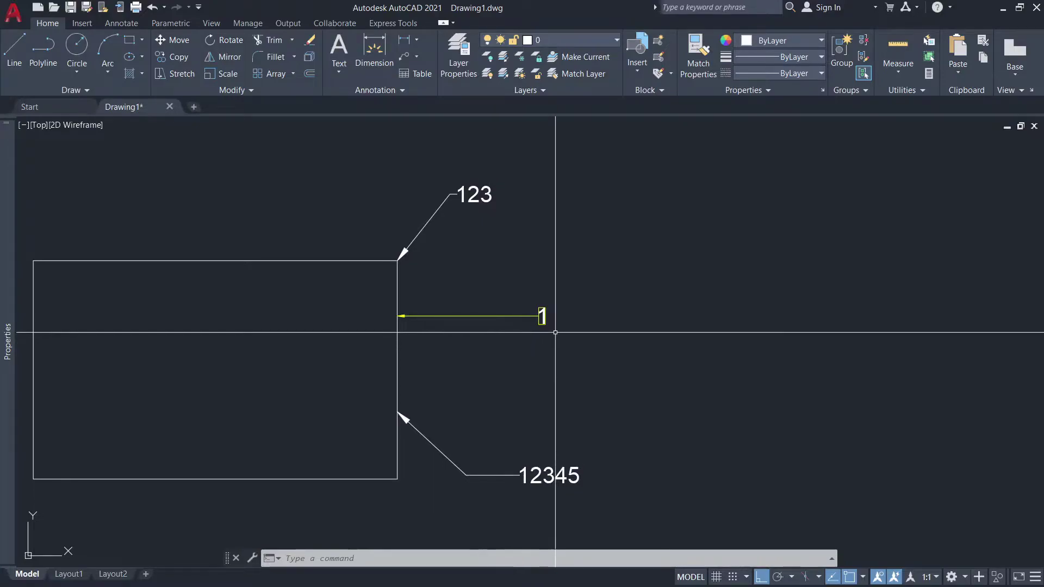
# - Start QLE, review its Annotation, Leader Line & Arrow and Attachment settings, and pick a first point
pyautogui.write('q')
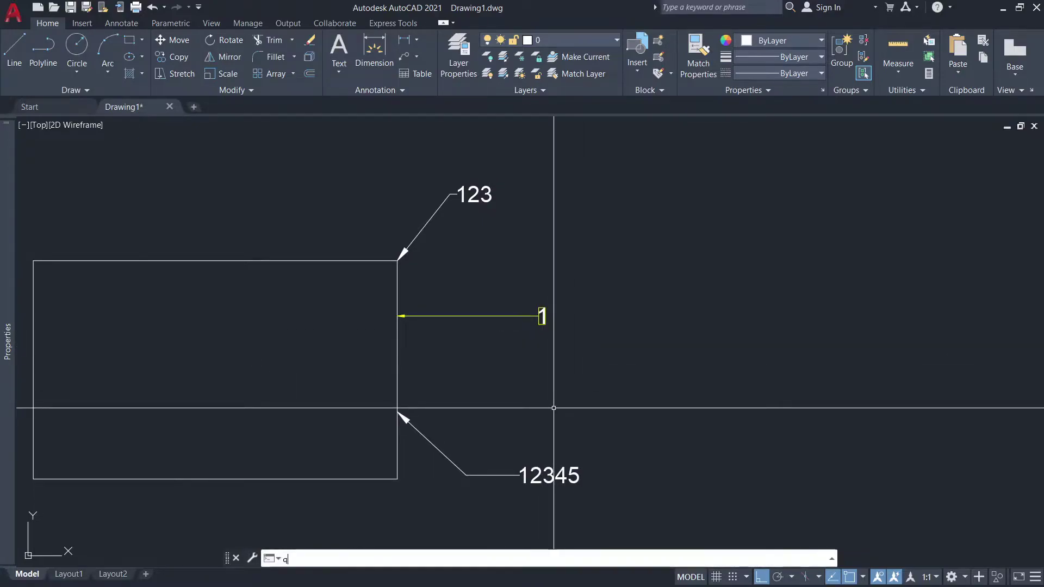
pyautogui.write('le')
pyautogui.press('Return')
pyautogui.click(508, 561)
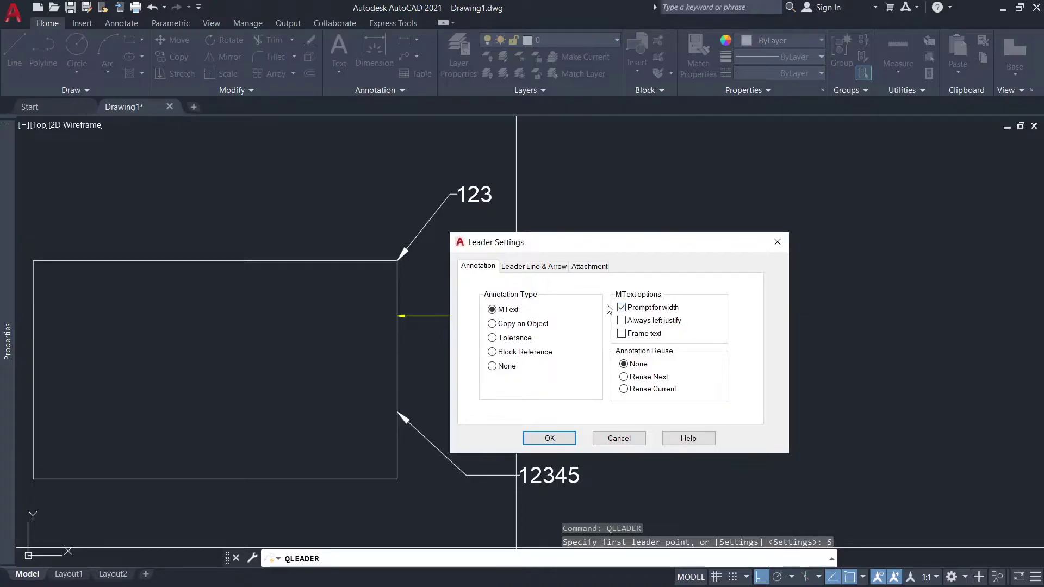
pyautogui.click(505, 268)
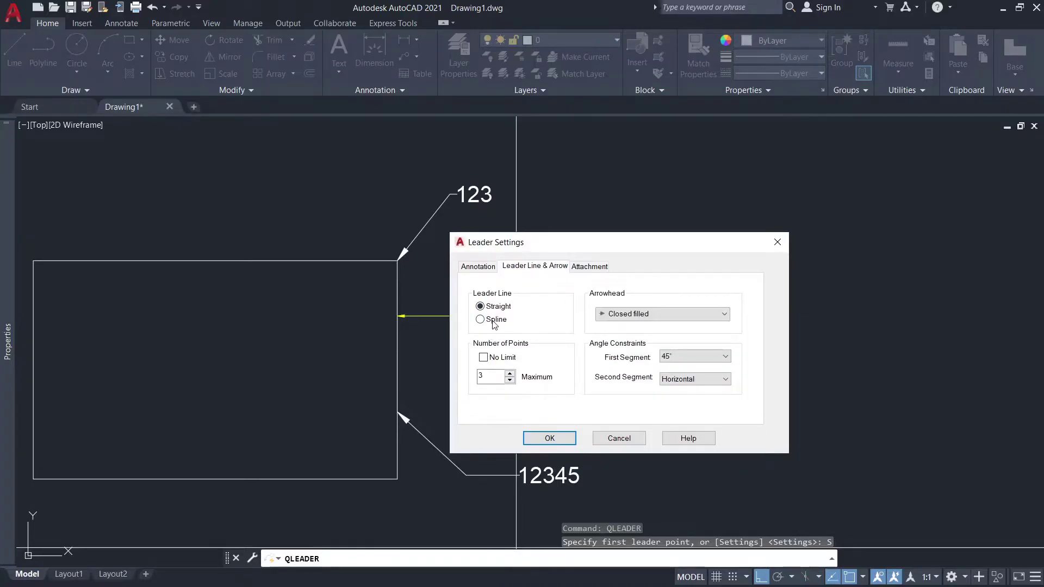
pyautogui.click(580, 268)
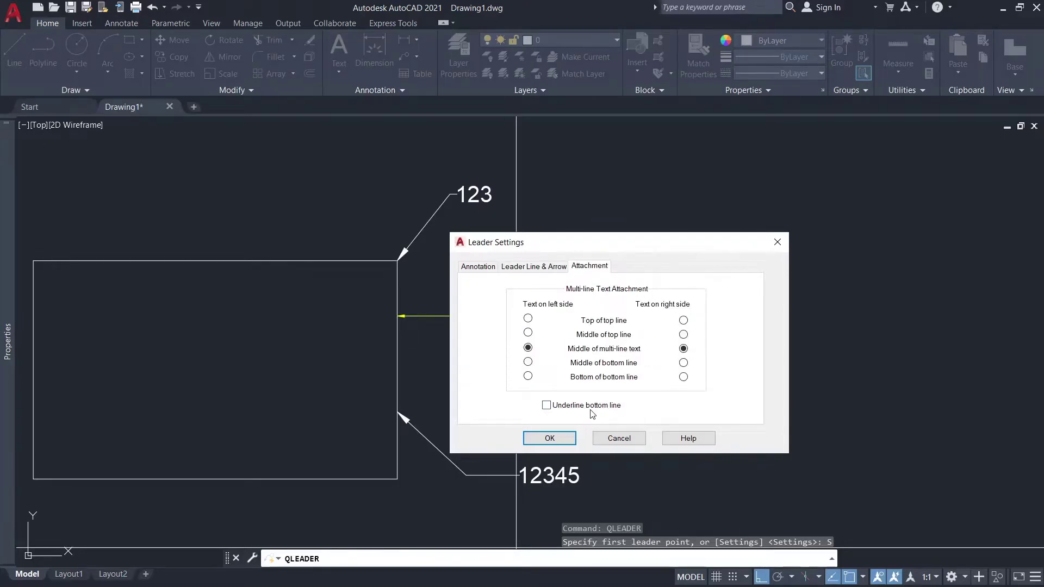
pyautogui.click(571, 438)
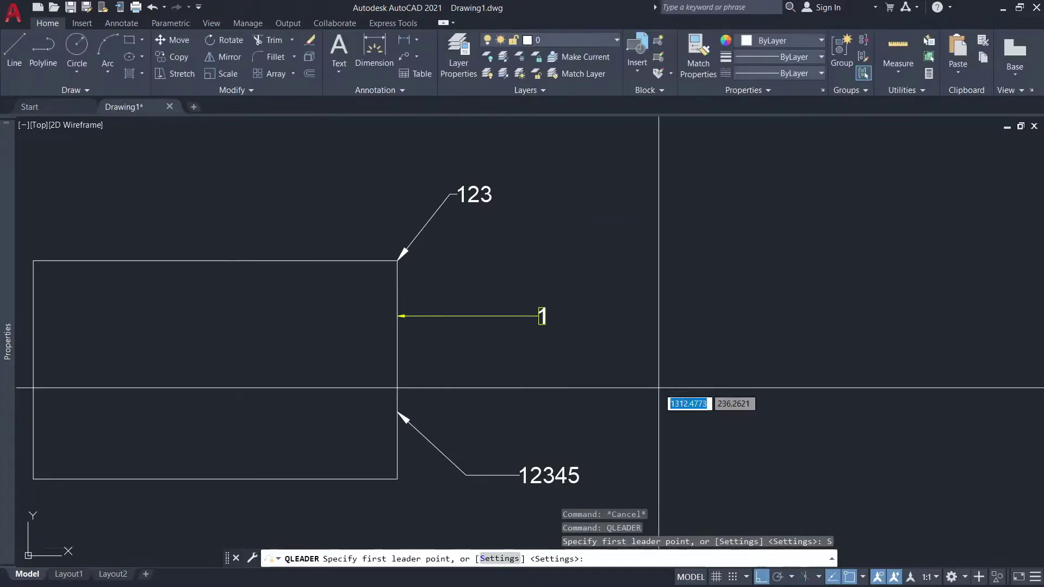
pyautogui.click(602, 280)
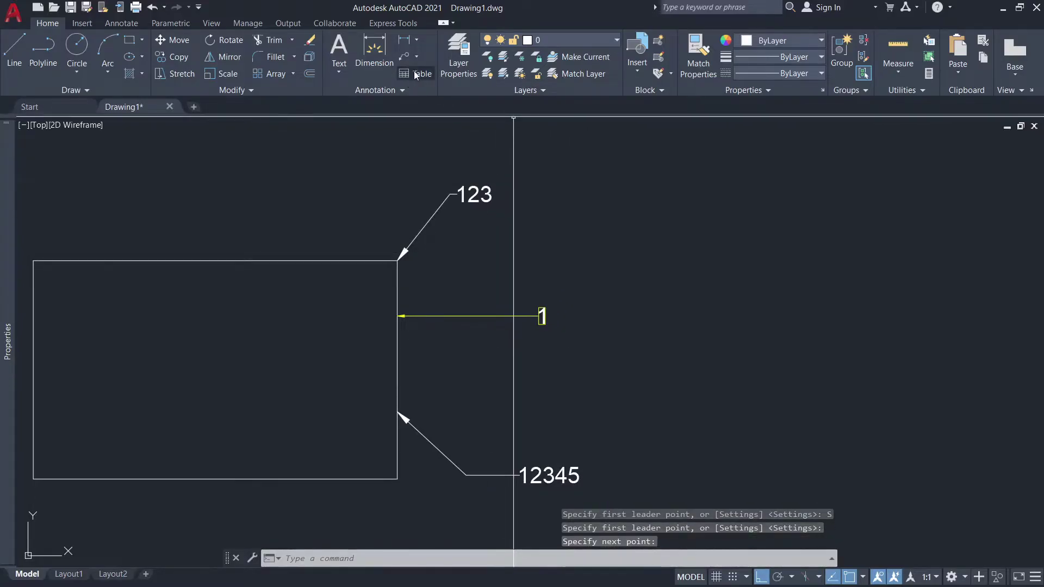
# - Check the multileader style manager, then erase the 1 quick leader
pyautogui.click(402, 90)
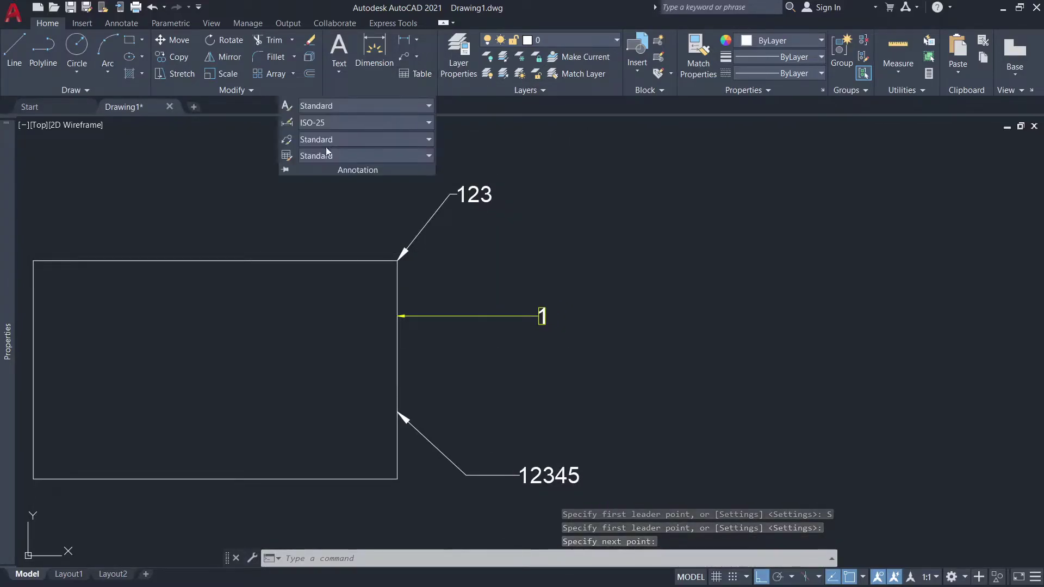
pyautogui.click(286, 140)
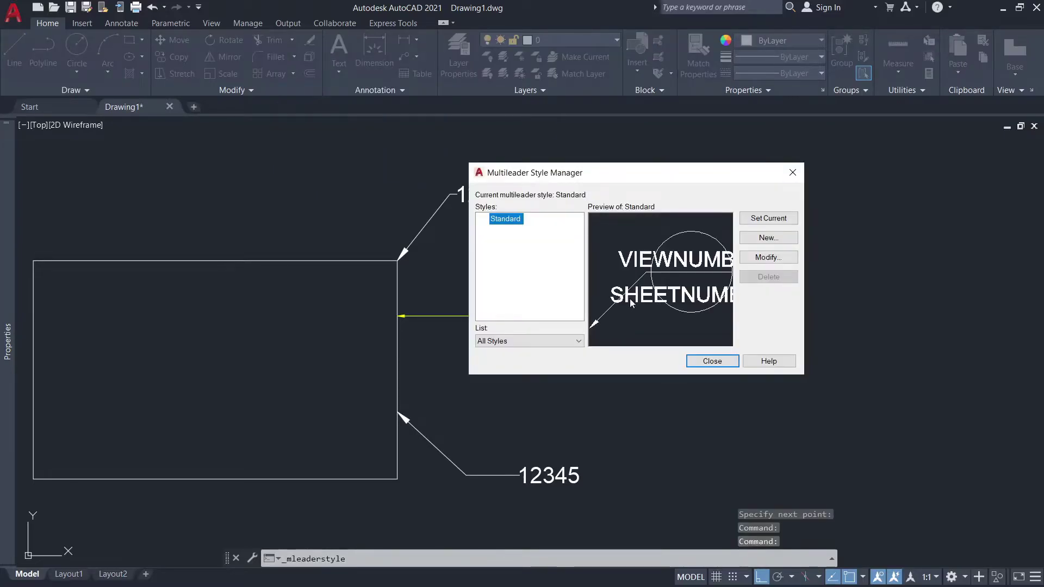
pyautogui.click(708, 364)
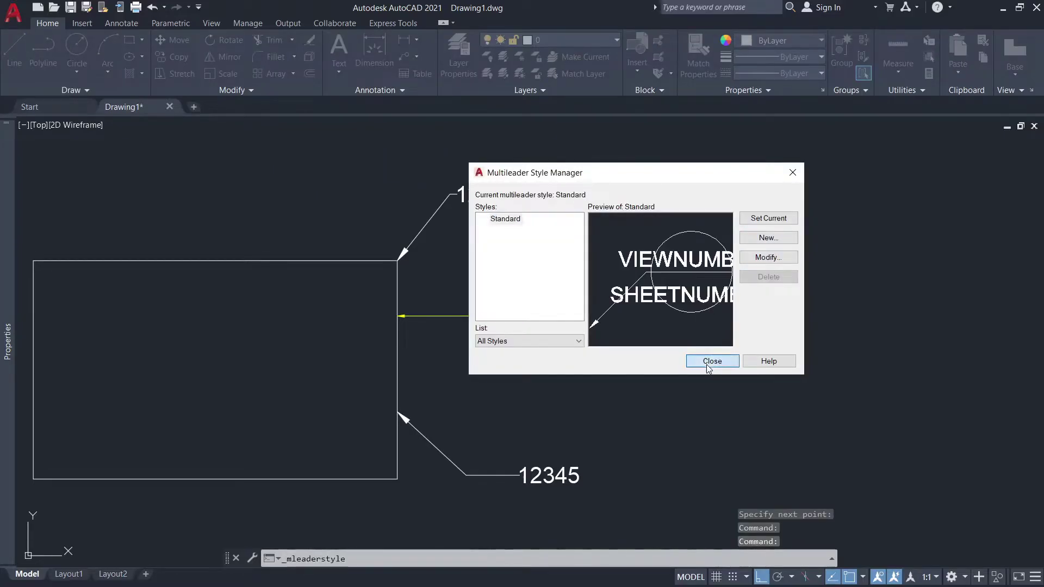
pyautogui.click(547, 353)
pyautogui.click(481, 287)
pyautogui.write('e')
pyautogui.press('Return')
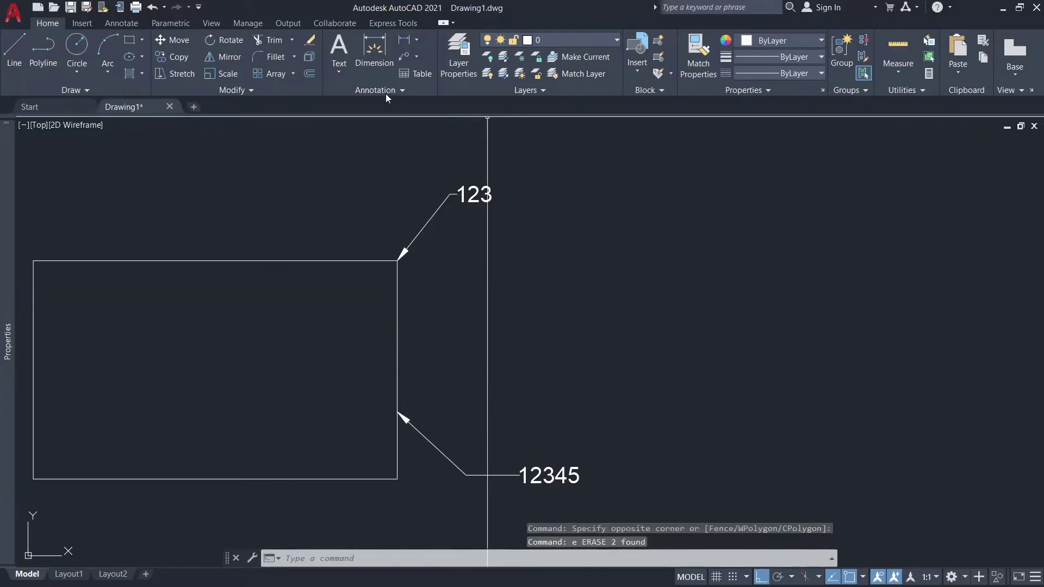
# - Place a detail-callout multileader on the rectangle's right edge with view 01 and sheet NT
pyautogui.click(404, 56)
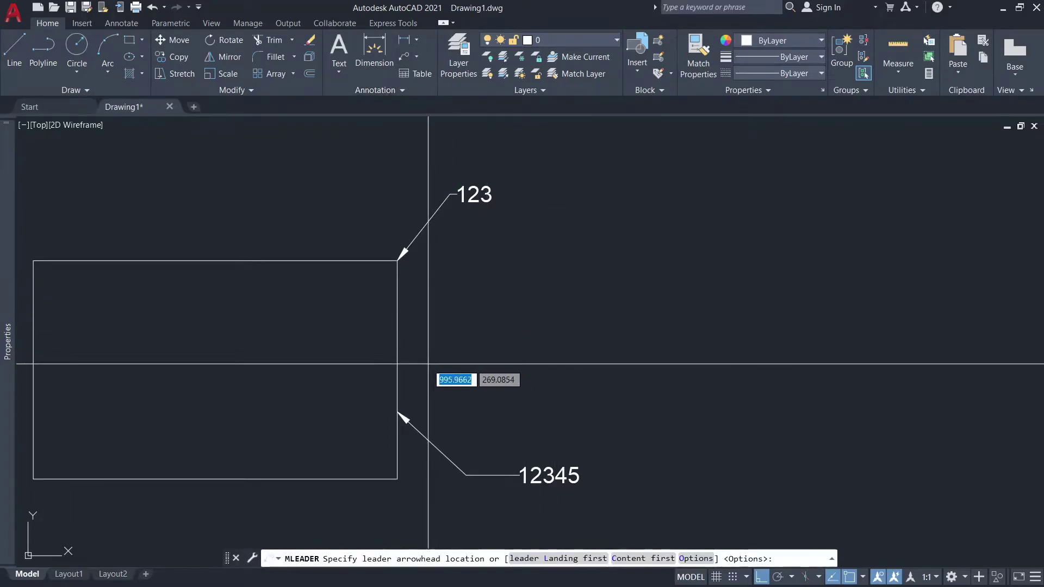
pyautogui.click(398, 347)
pyautogui.click(445, 348)
pyautogui.click(518, 363)
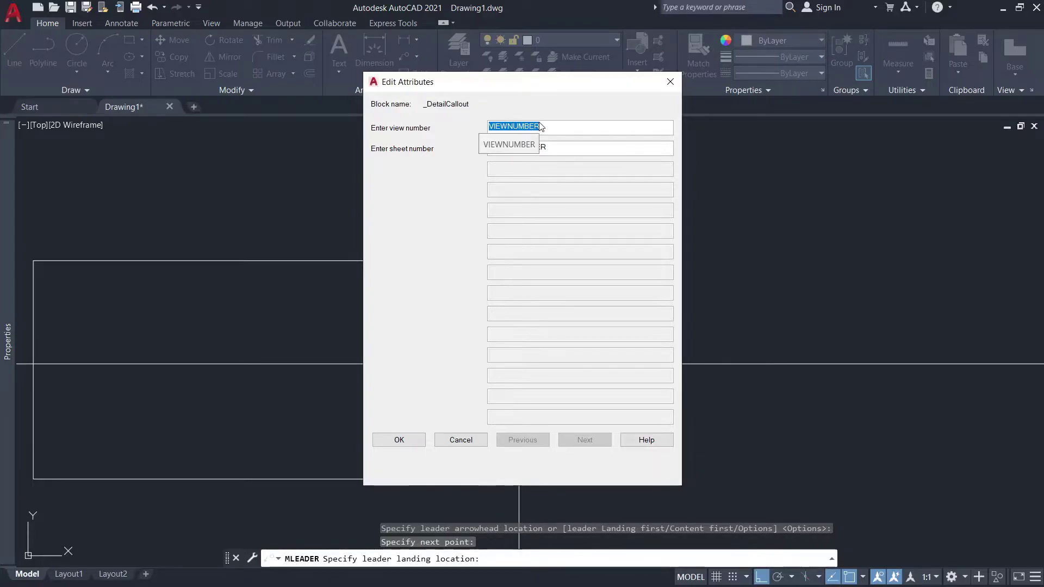
pyautogui.write('01')
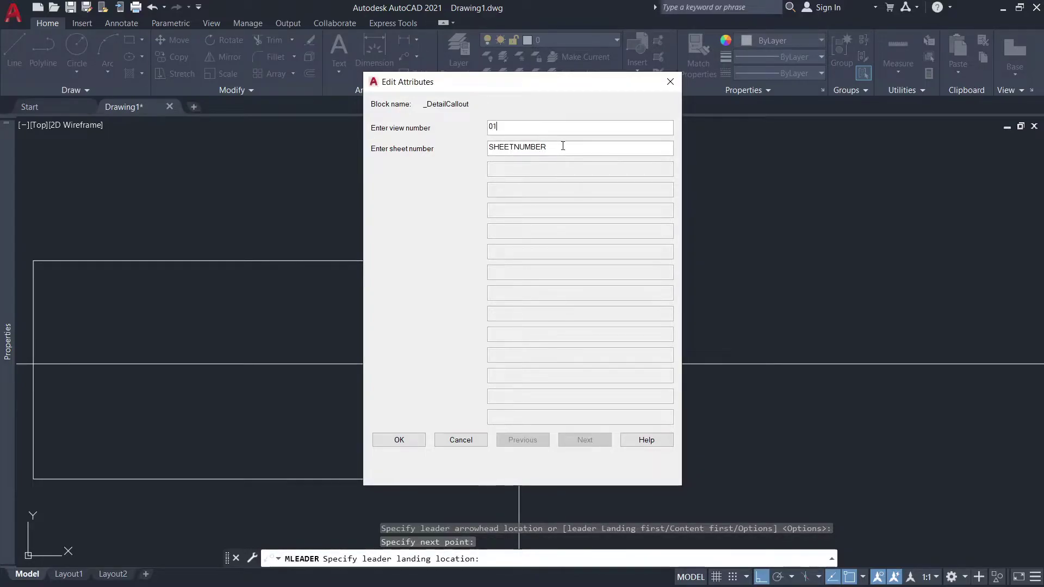
pyautogui.press('Tab')
pyautogui.write('n')
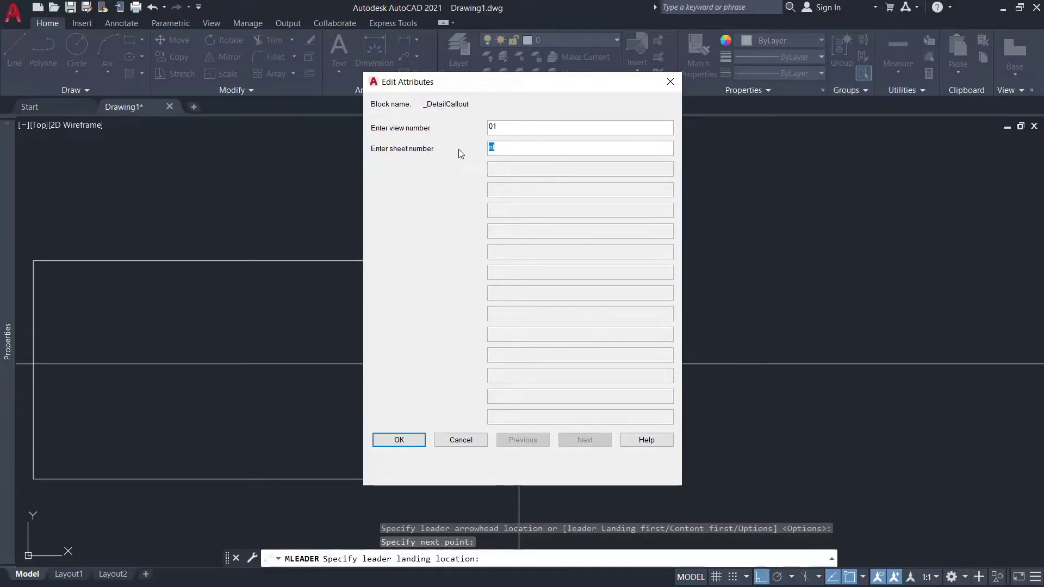
pyautogui.write('NT')
pyautogui.click(406, 442)
# - Zoom around to check the new callout and dismiss a stray command entry
pyautogui.scroll(3, 578, 431)
pyautogui.scroll(2, 620, 305)
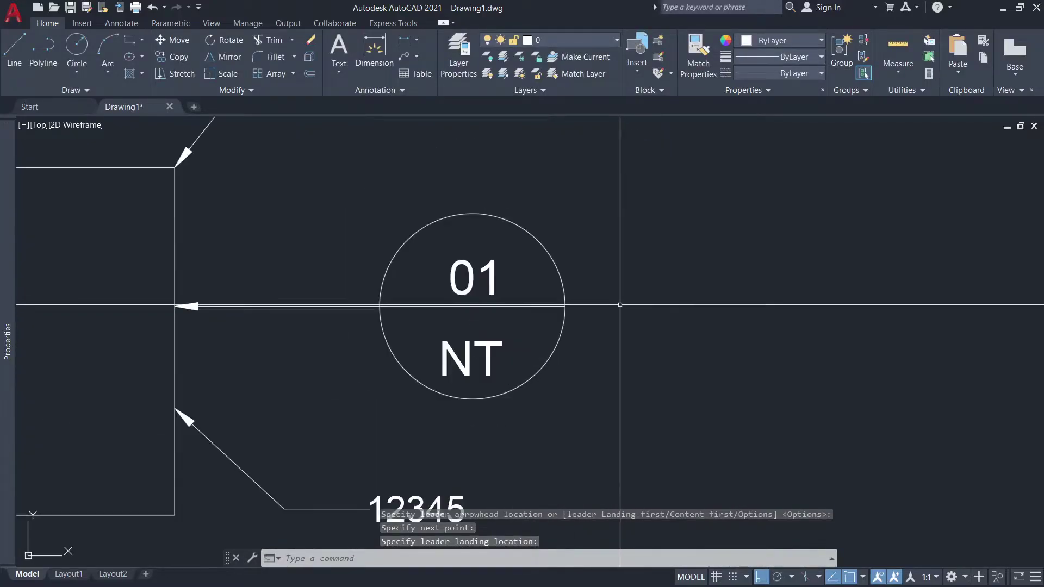
pyautogui.scroll(-5, 585, 302)
pyautogui.scroll(5, 566, 275)
pyautogui.scroll(-2, 580, 262)
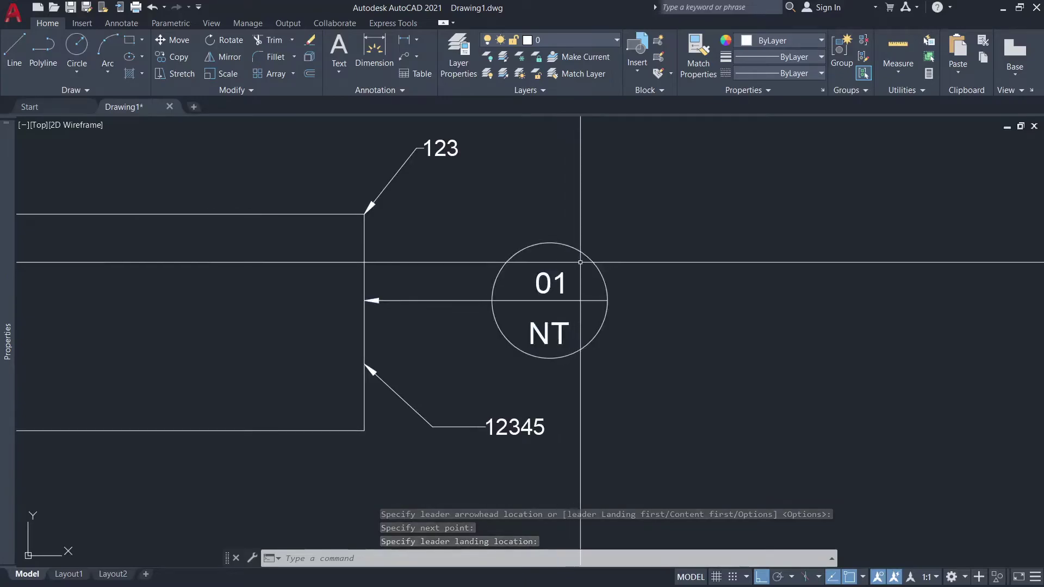
pyautogui.scroll(-3, 593, 272)
pyautogui.scroll(-3, 598, 266)
pyautogui.scroll(-2, 571, 252)
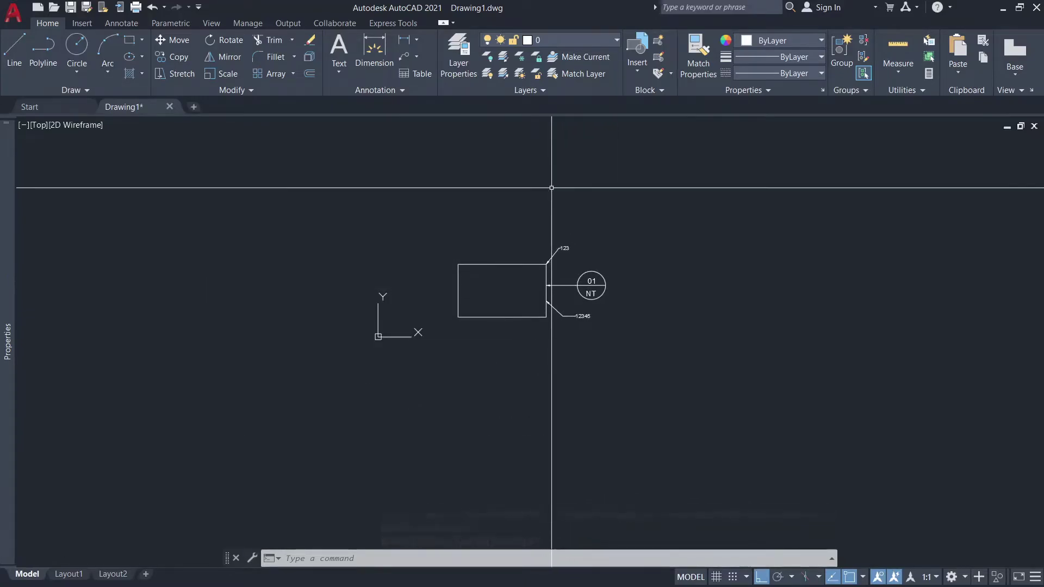
pyautogui.scroll(4, 593, 262)
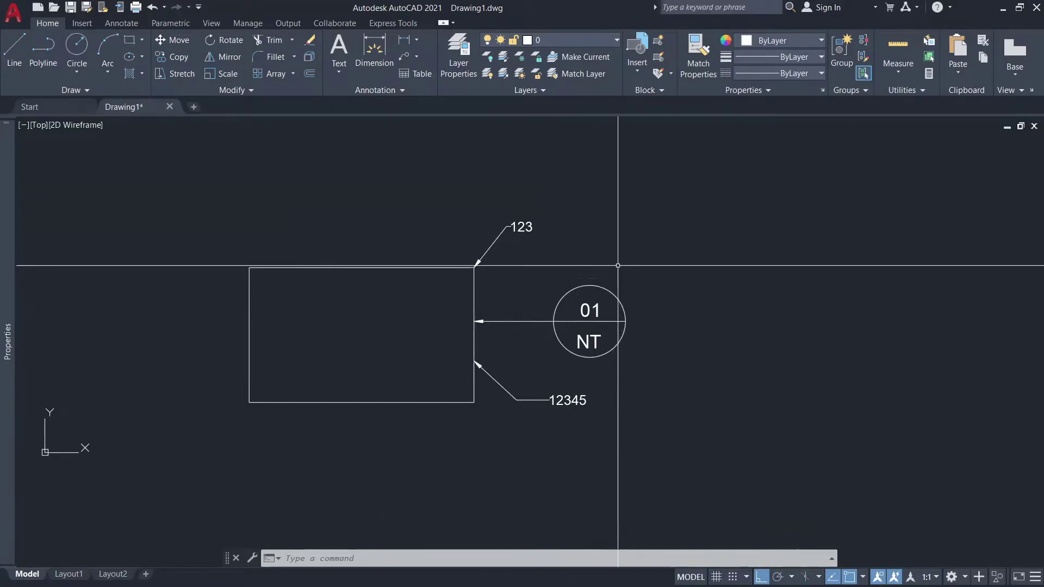
pyautogui.write('e')
pyautogui.press('Escape')
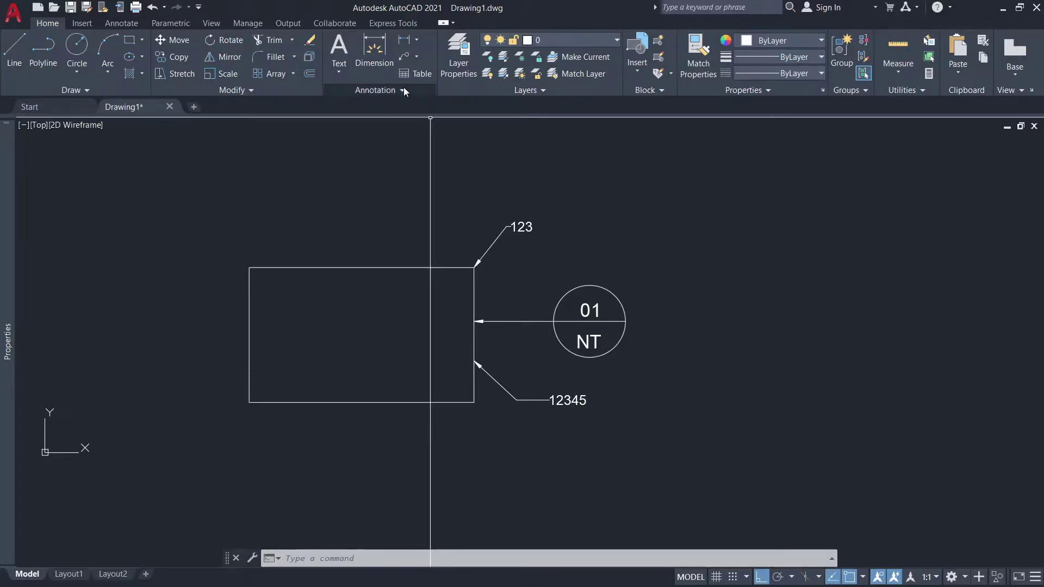
# - Set the Standard multileader style's source block to Slot
pyautogui.click(403, 88)
pyautogui.click(287, 140)
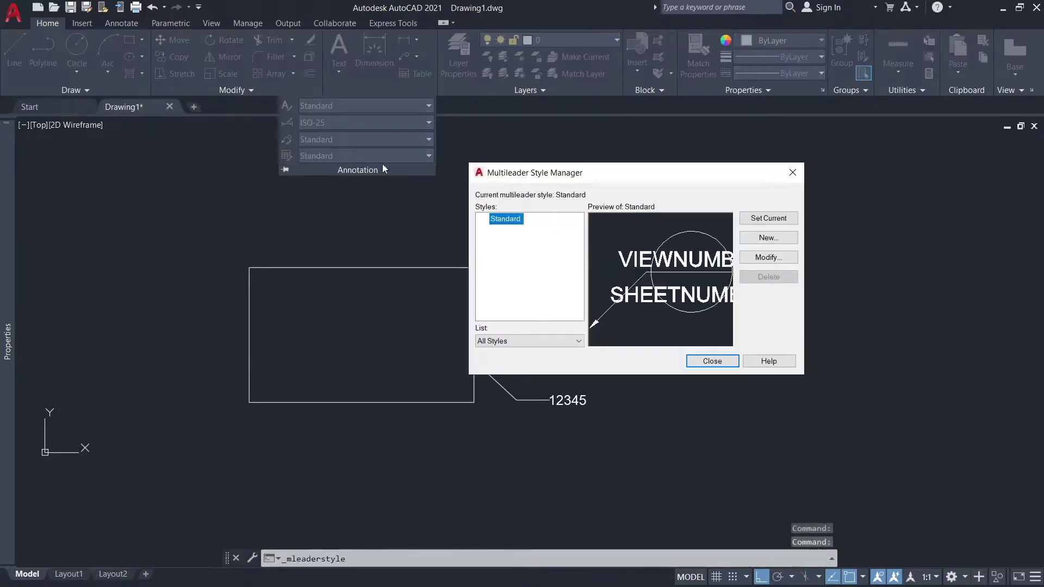
pyautogui.click(779, 258)
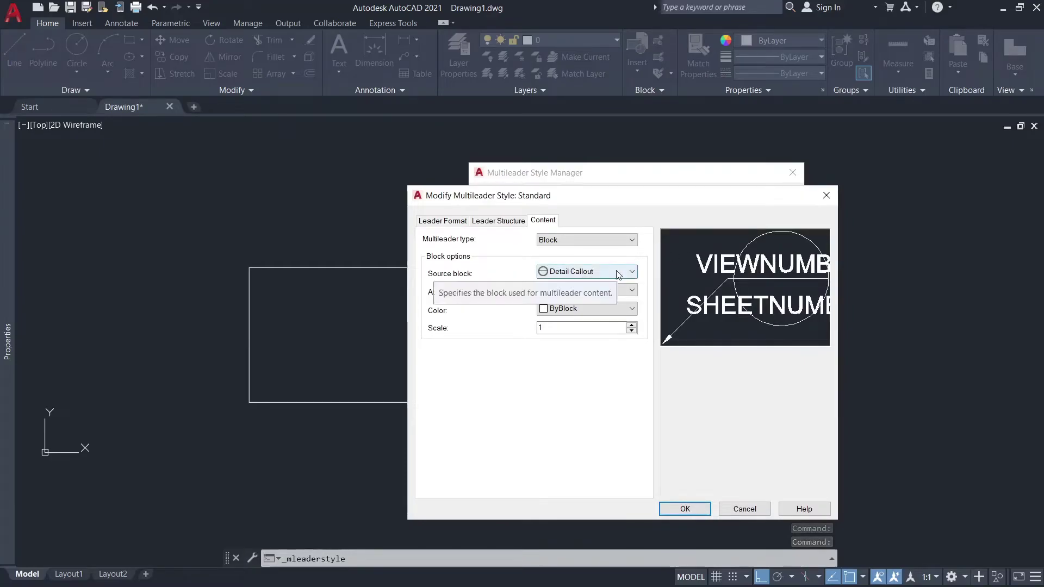
pyautogui.click(581, 275)
pyautogui.click(565, 295)
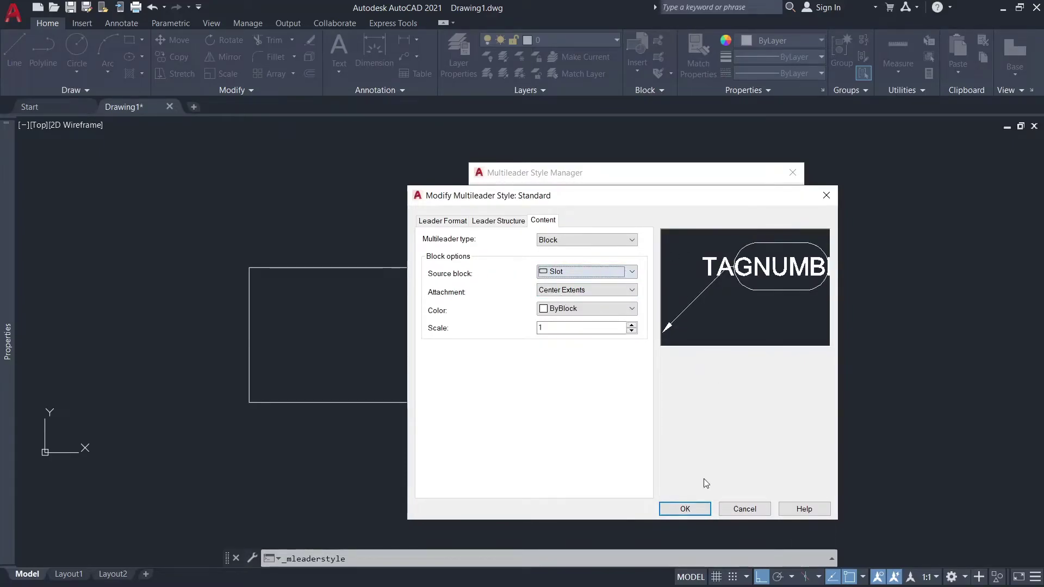
pyautogui.click(685, 509)
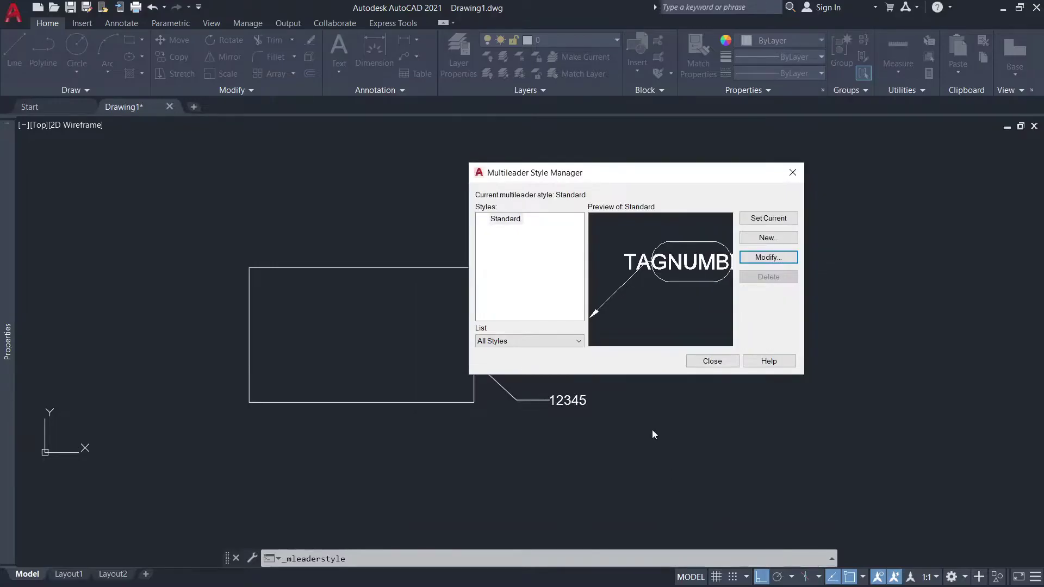
pyautogui.click(711, 361)
# - Add a slot-tag multileader reading ABCDE pointing down at the rectangle's top edge
pyautogui.scroll(-2, 576, 294)
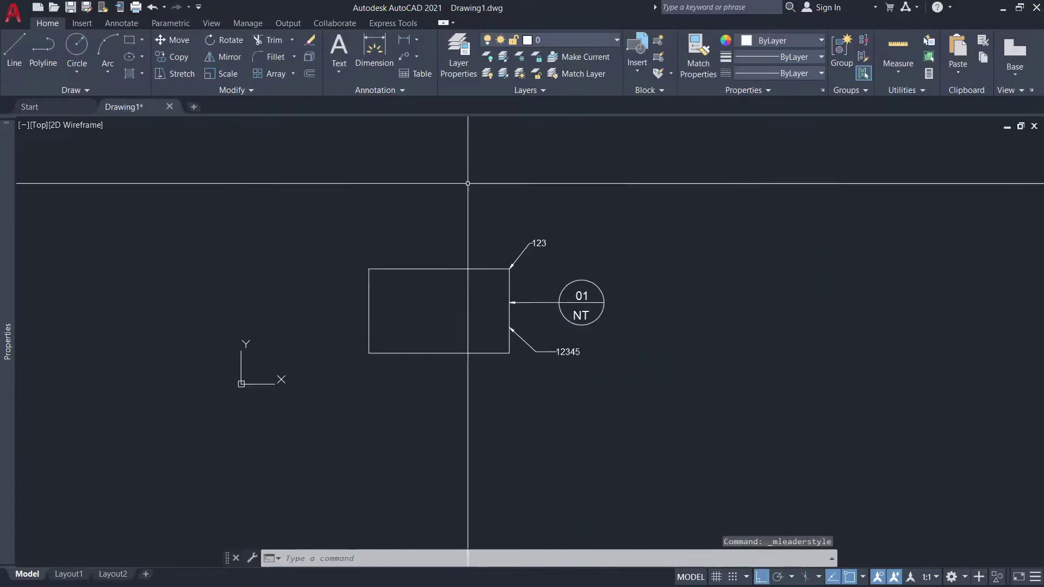
pyautogui.click(404, 54)
pyautogui.scroll(2, 457, 175)
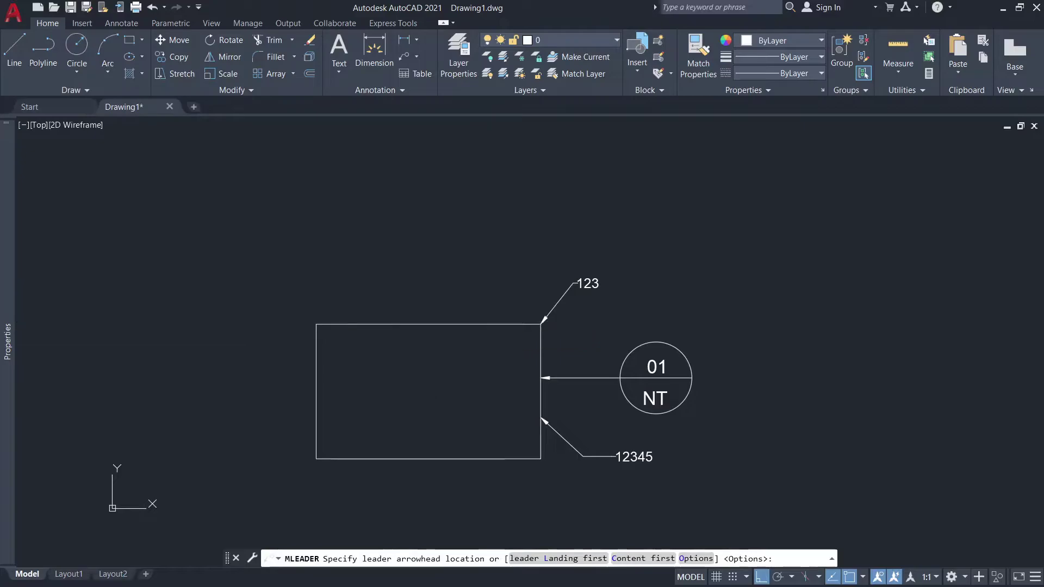
pyautogui.click(495, 318)
pyautogui.click(513, 248)
pyautogui.click(587, 233)
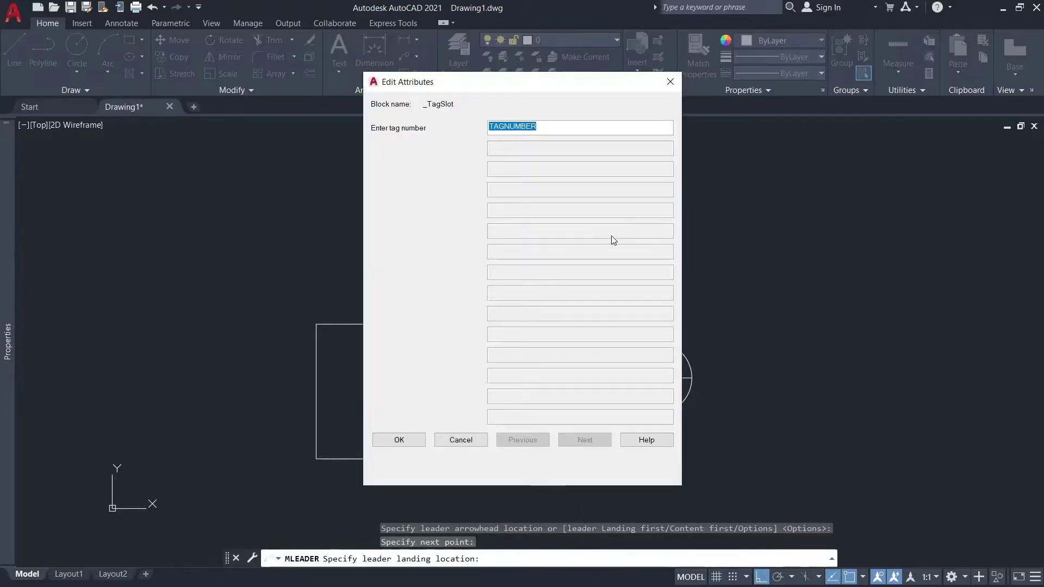
pyautogui.write('ABCDE')
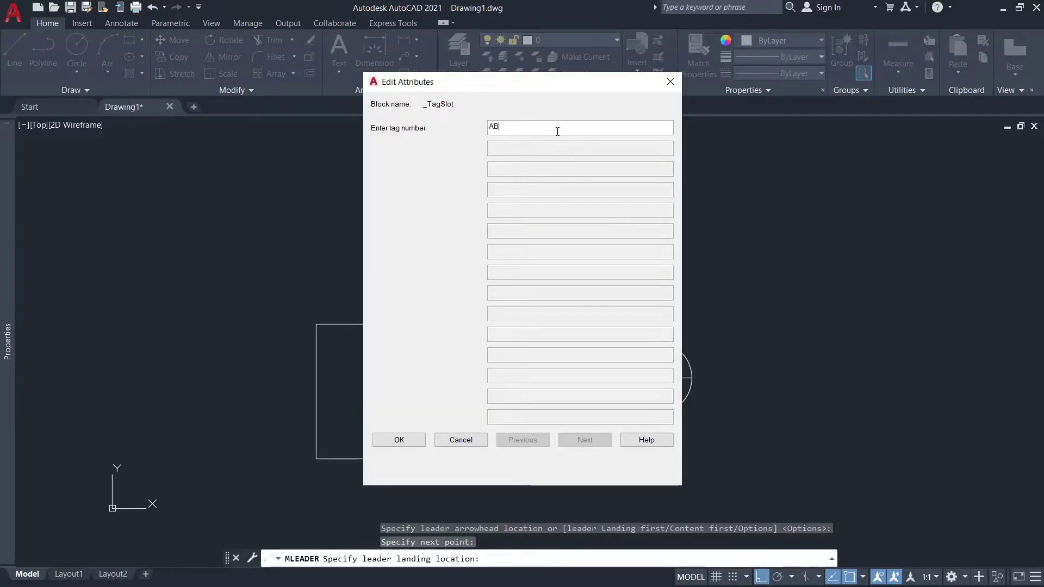
pyautogui.click(411, 439)
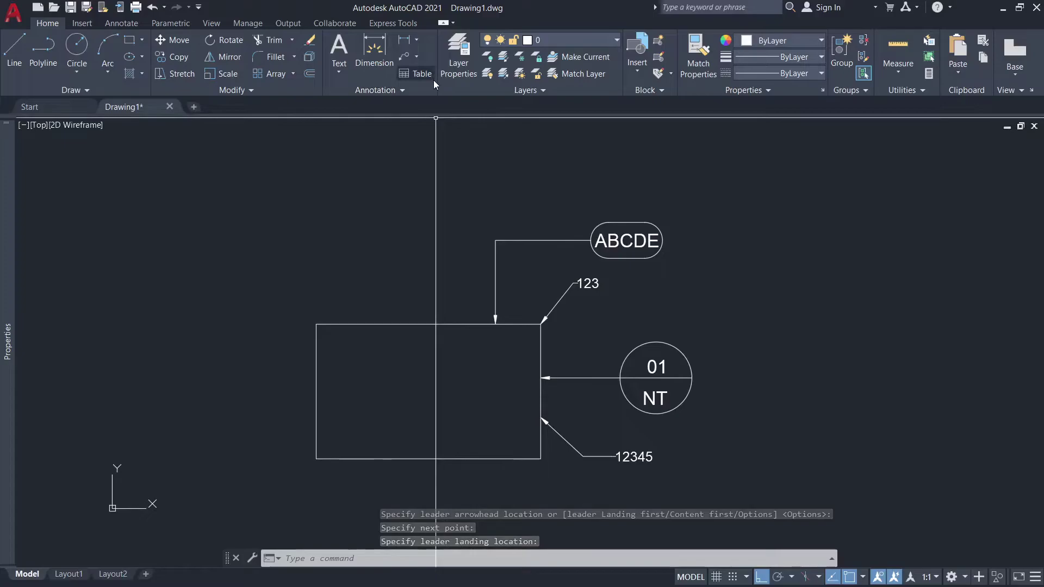
# - Set the Standard multileader style's source block to Circle
pyautogui.click(396, 90)
pyautogui.click(289, 141)
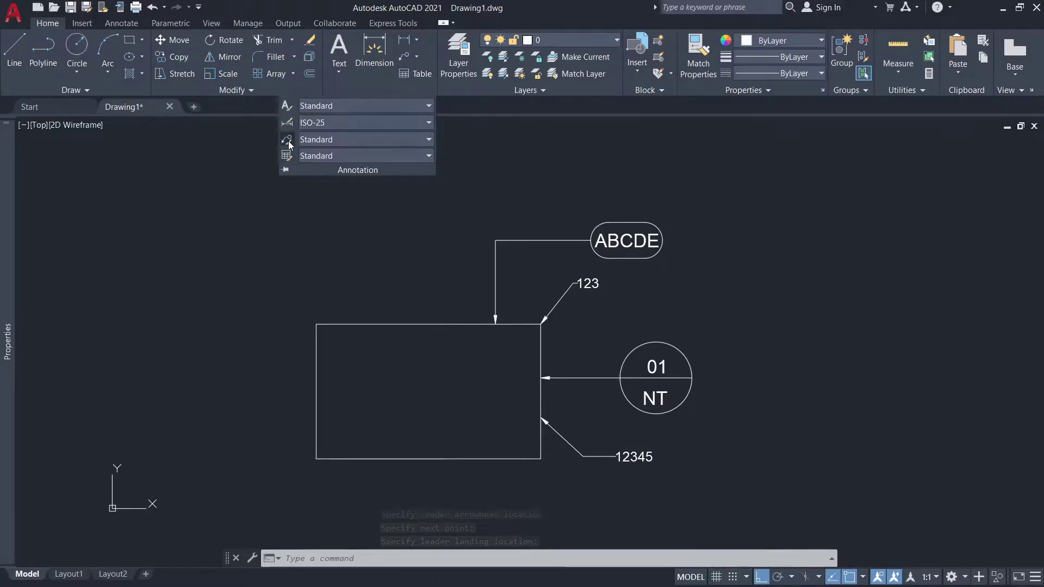
pyautogui.click(762, 255)
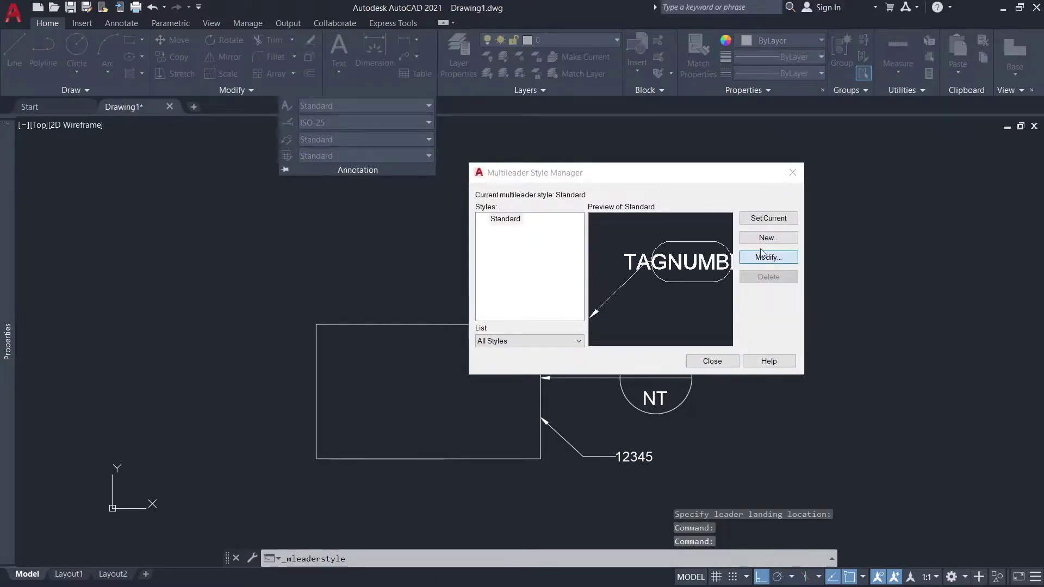
pyautogui.click(613, 275)
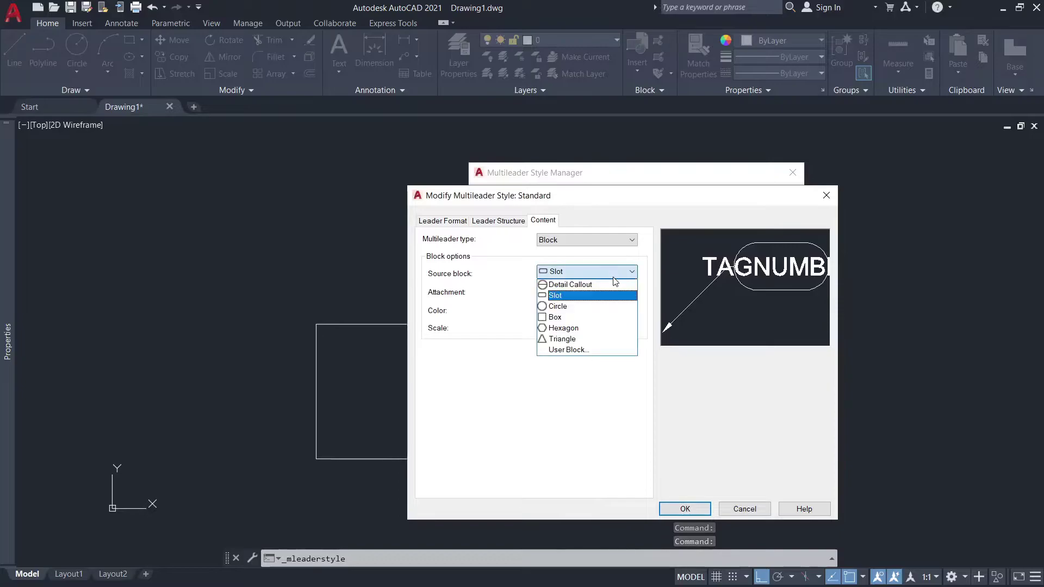
pyautogui.click(580, 307)
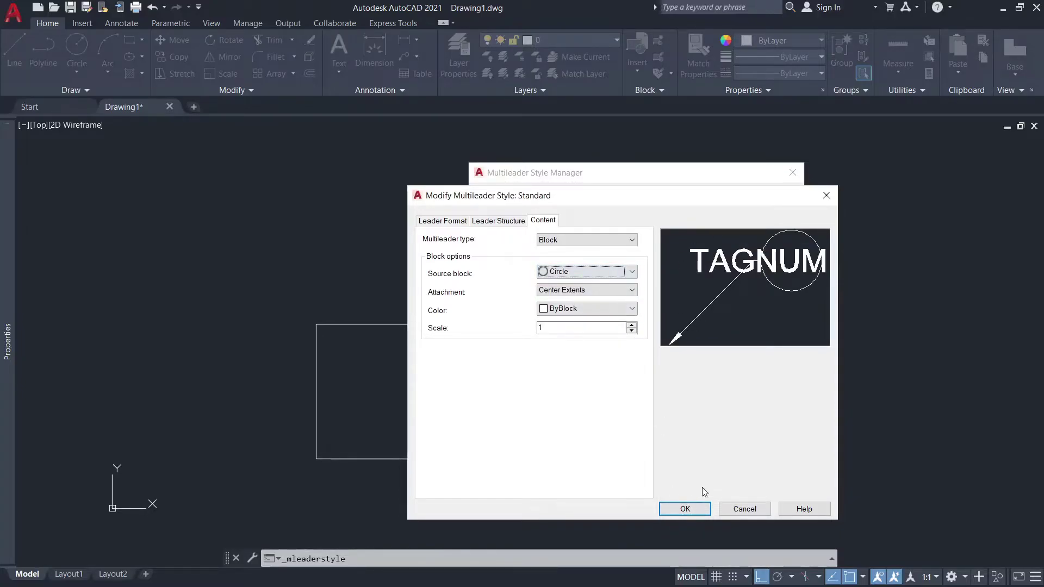
pyautogui.click(686, 508)
pyautogui.click(700, 365)
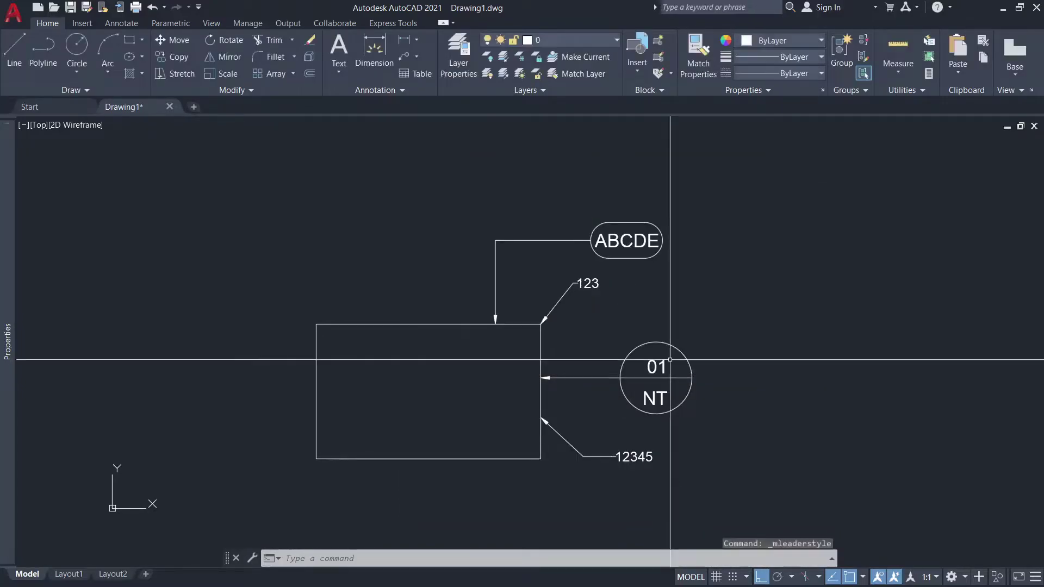
# - Add circle tags 1 and 2 pointing at the rectangle's top-left corner and left edge
pyautogui.click(405, 56)
pyautogui.click(316, 324)
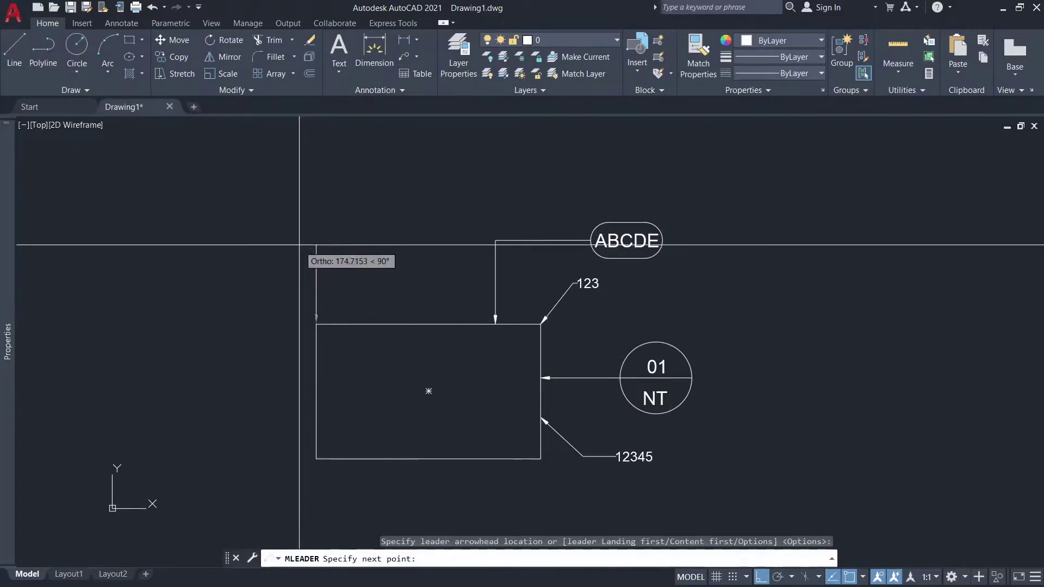
pyautogui.click(292, 284)
pyautogui.click(244, 284)
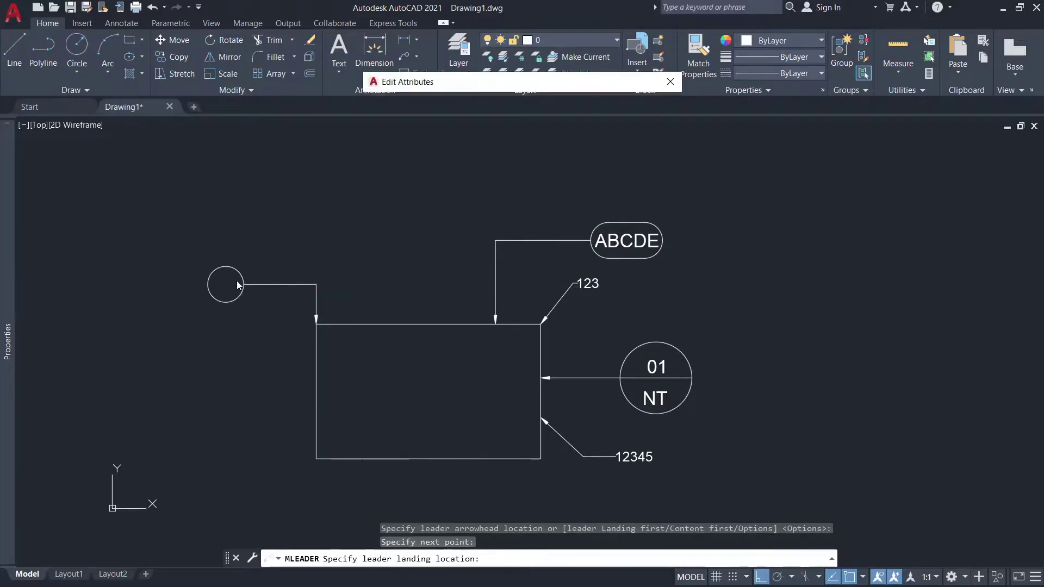
pyautogui.write('1')
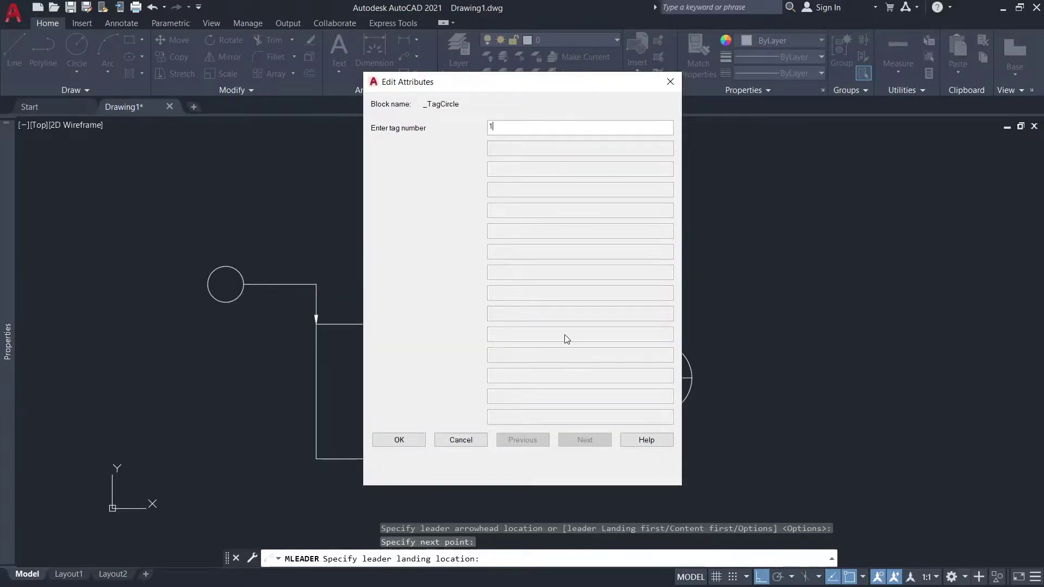
pyautogui.click(399, 440)
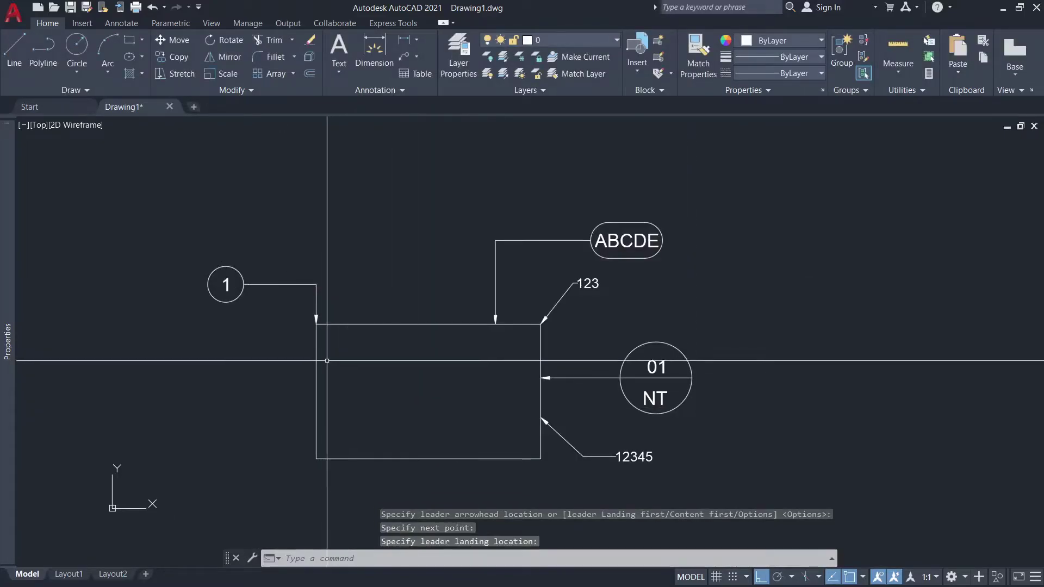
pyautogui.press('Return')
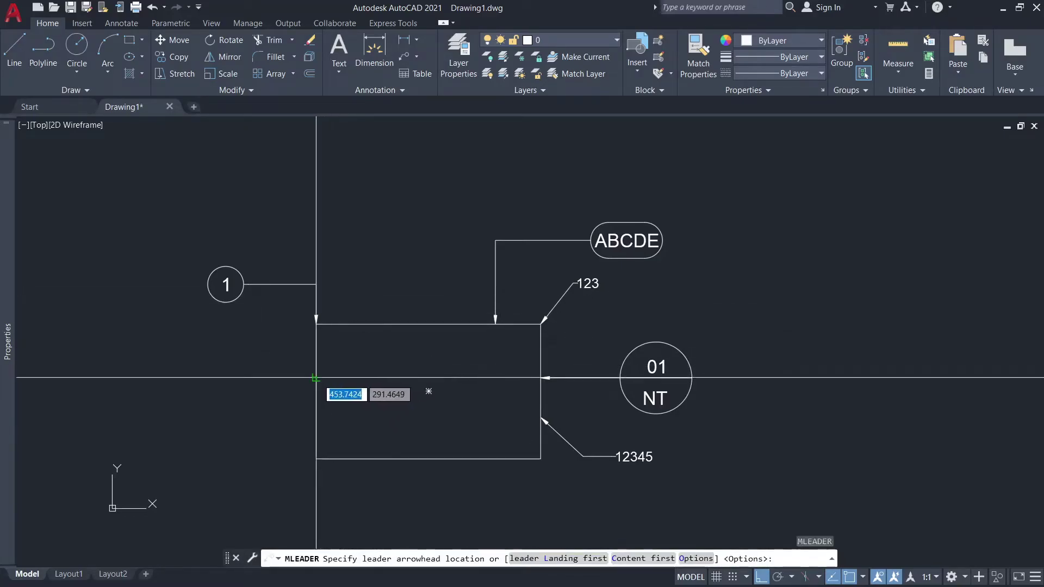
pyautogui.click(315, 377)
pyautogui.click(256, 384)
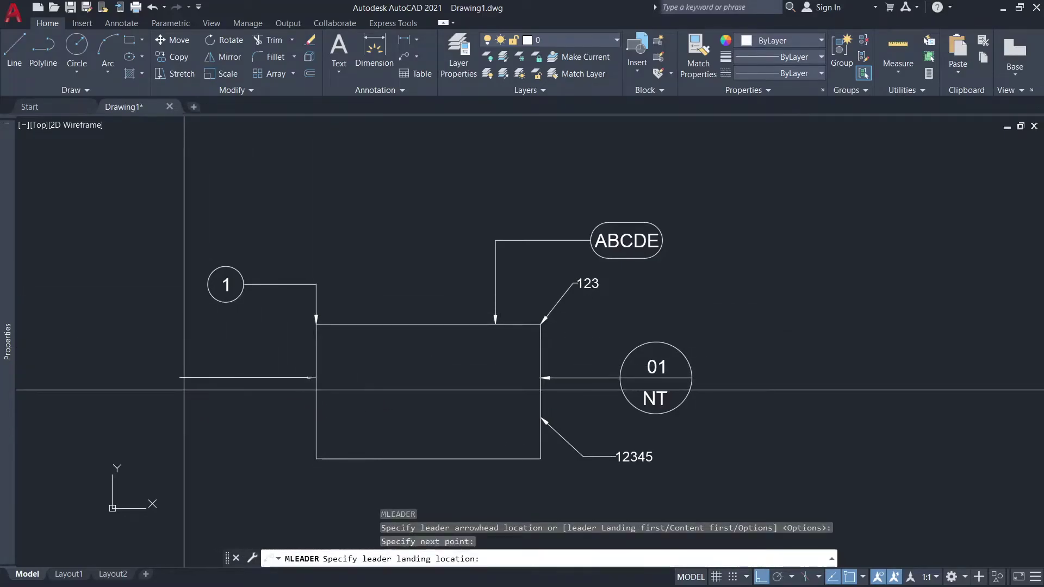
pyautogui.click(182, 379)
pyautogui.write('2')
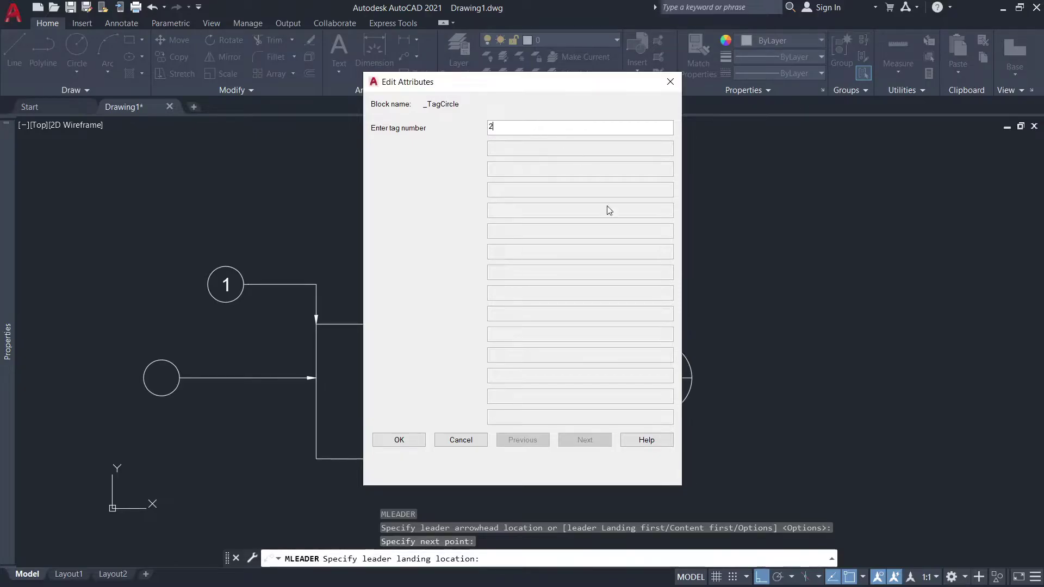
pyautogui.click(399, 440)
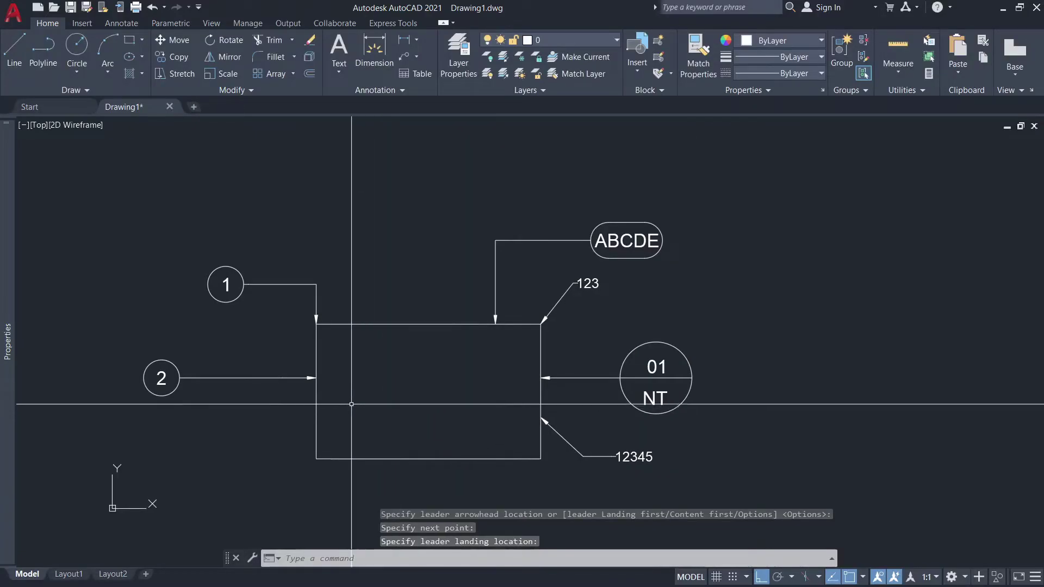
# - Add circle tag 3 with an angled leader to the rectangle's lower left edge
pyautogui.press('Return')
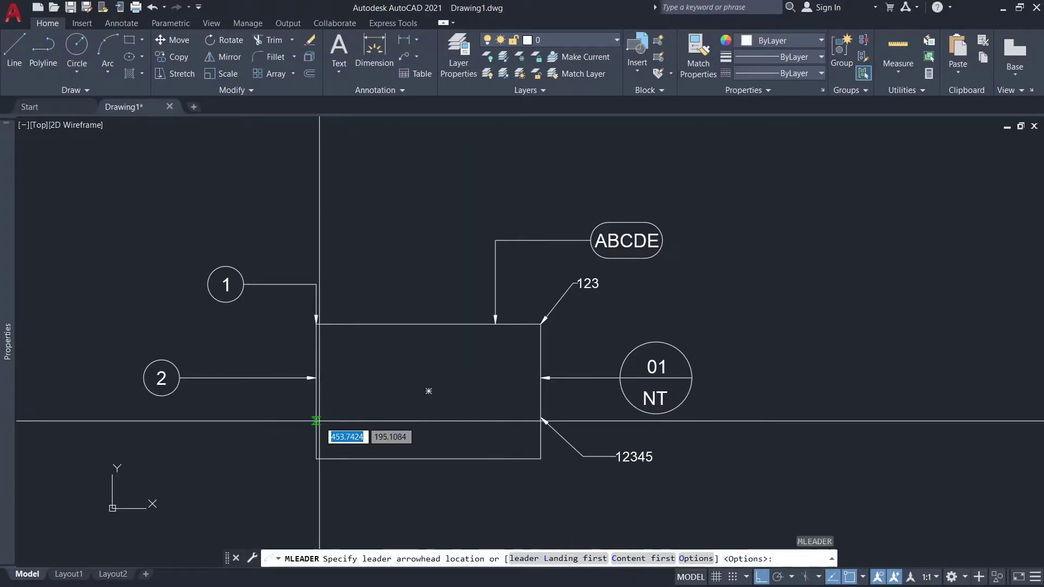
pyautogui.click(316, 426)
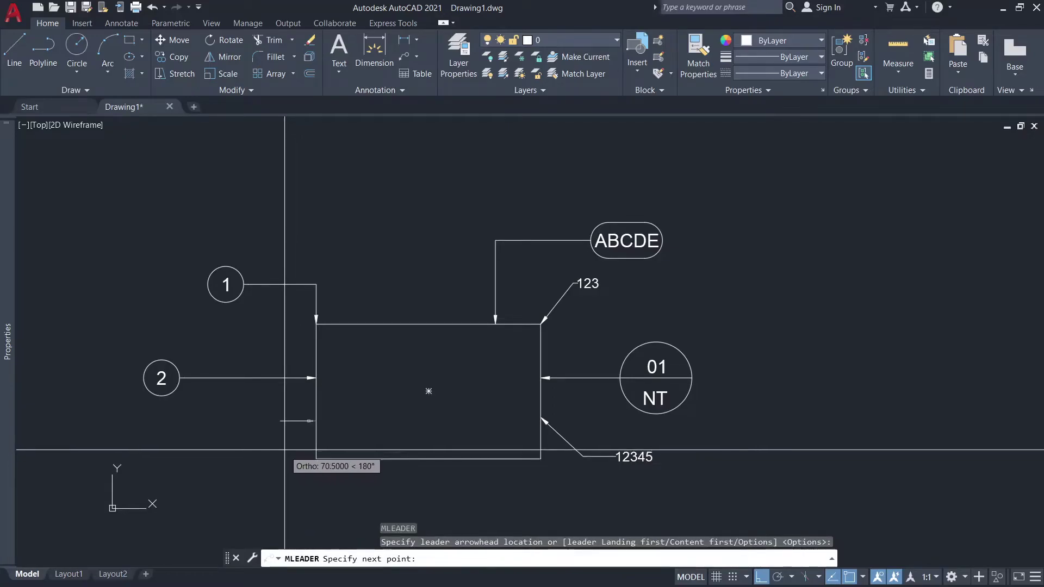
pyautogui.press('F8')
pyautogui.click(272, 478)
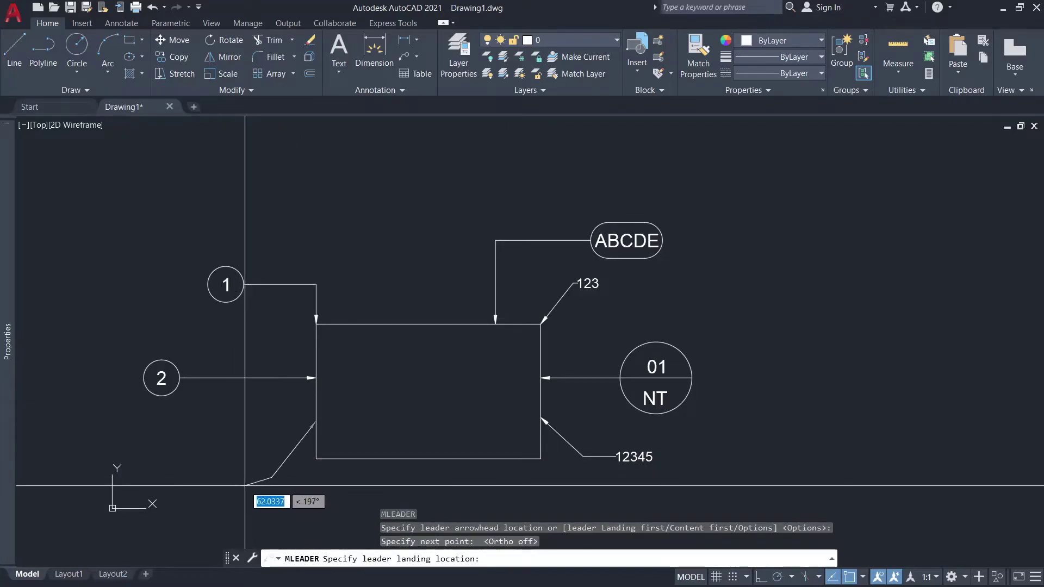
pyautogui.press('F8')
pyautogui.click(261, 471)
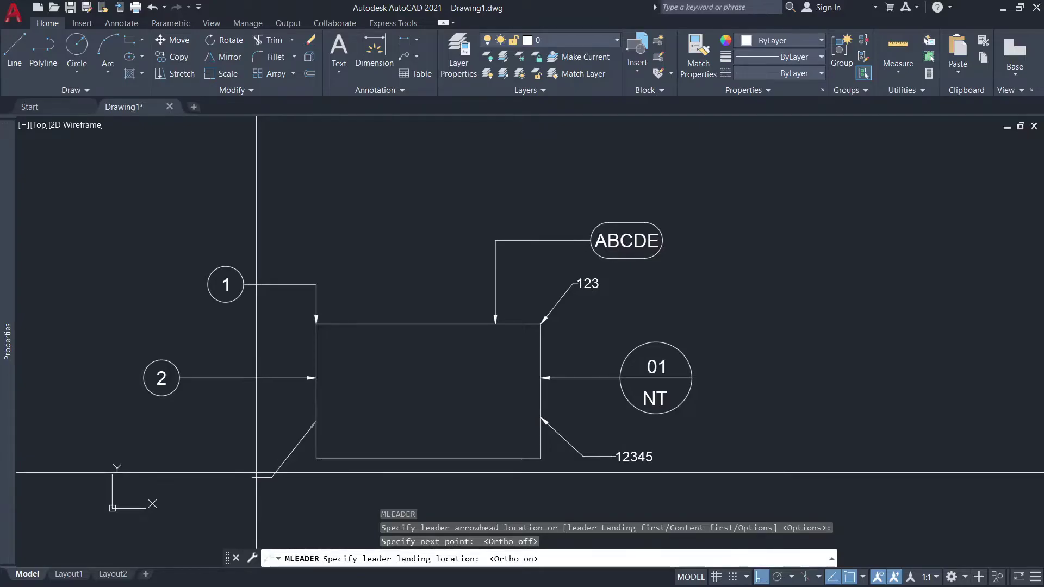
pyautogui.write('3')
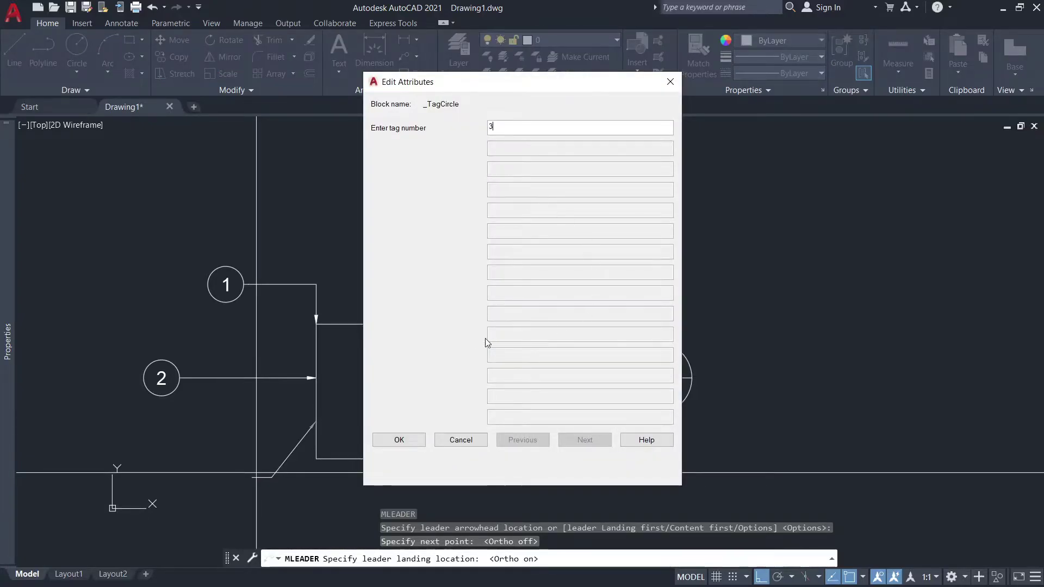
pyautogui.click(405, 442)
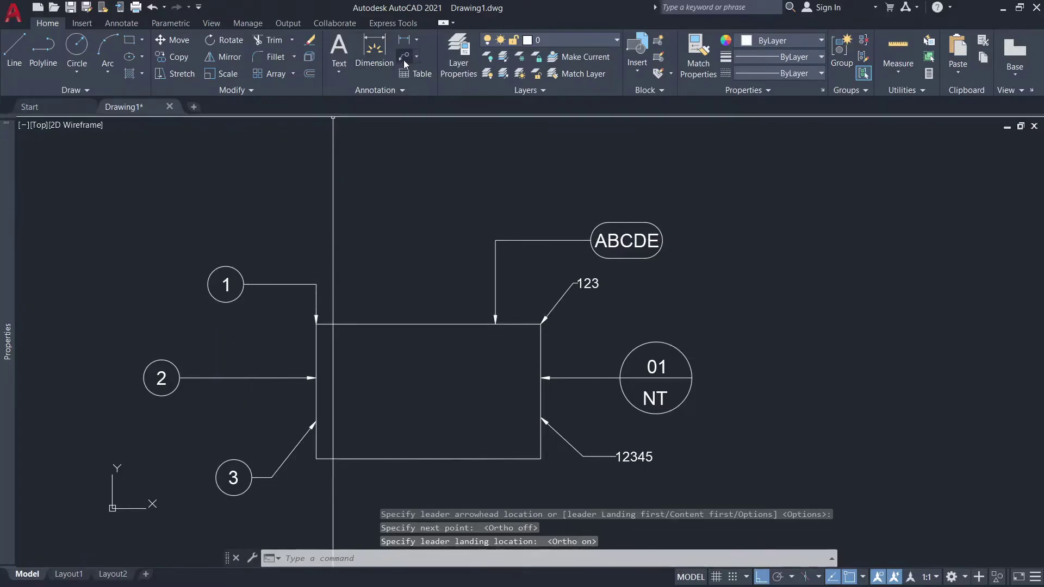
# - Change the Standard multileader style's source block from Circle to Box
pyautogui.click(401, 90)
pyautogui.click(286, 140)
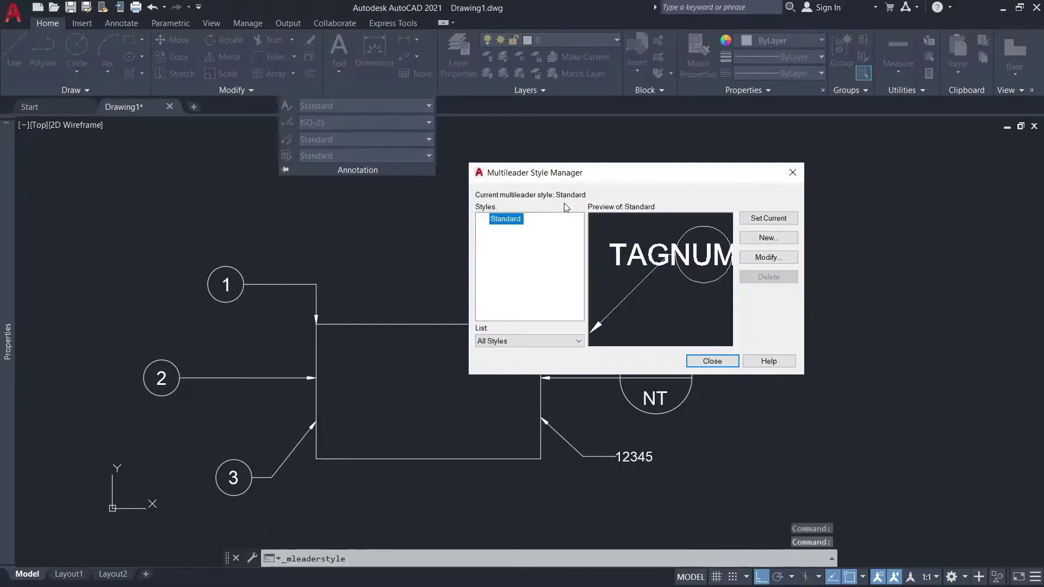
pyautogui.click(769, 258)
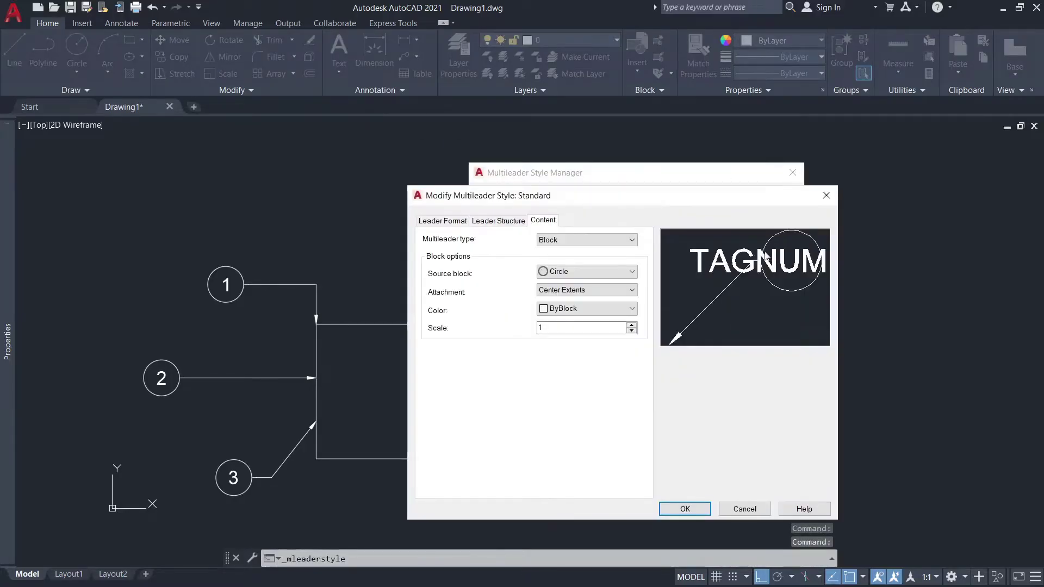
pyautogui.click(590, 273)
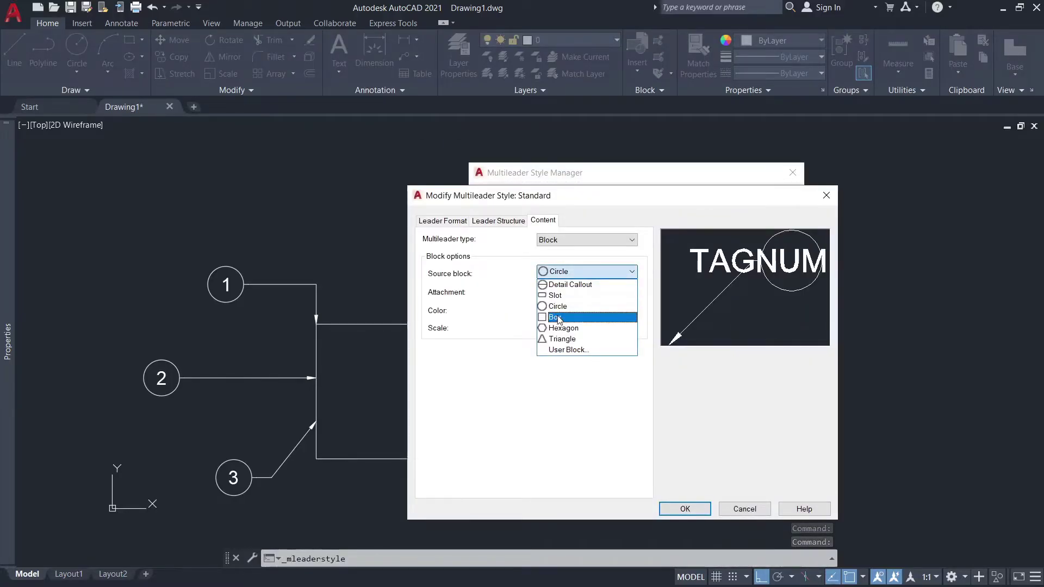
pyautogui.click(559, 318)
pyautogui.click(682, 509)
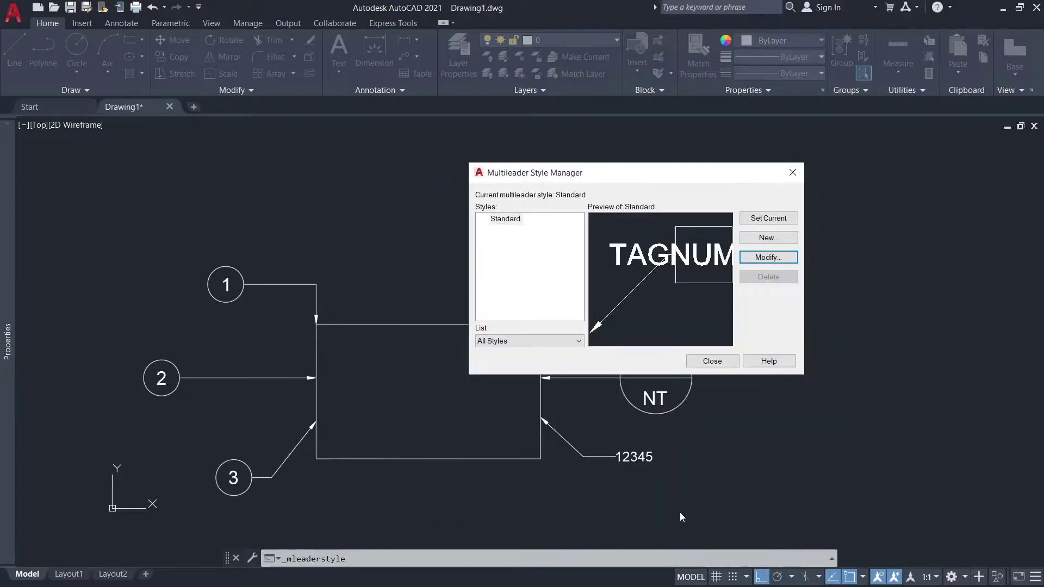
pyautogui.click(709, 361)
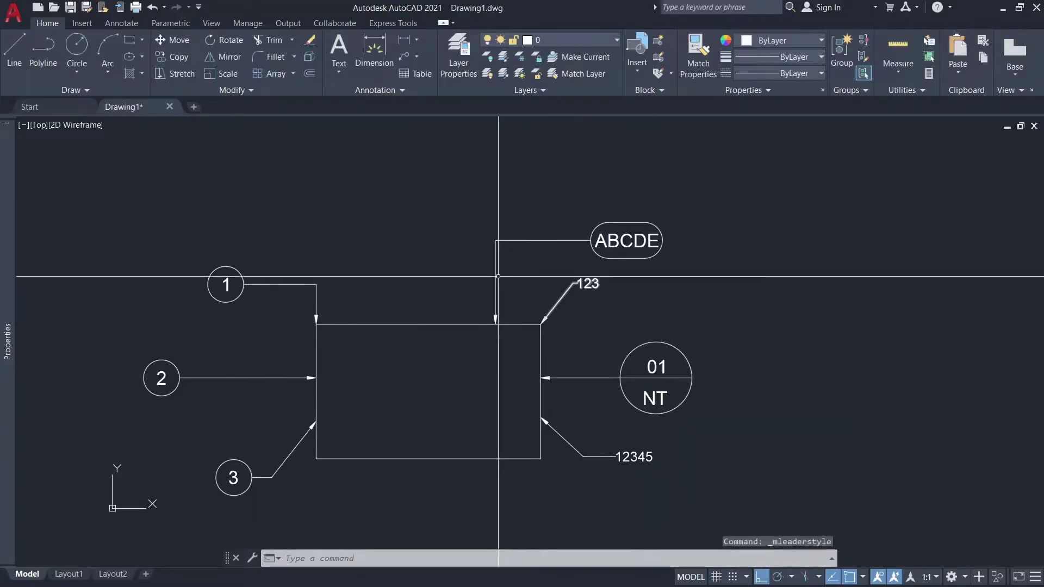
# - Add a box-tag multileader numbered 12345 whose leader points down to the rectangle's top edge
pyautogui.click(405, 56)
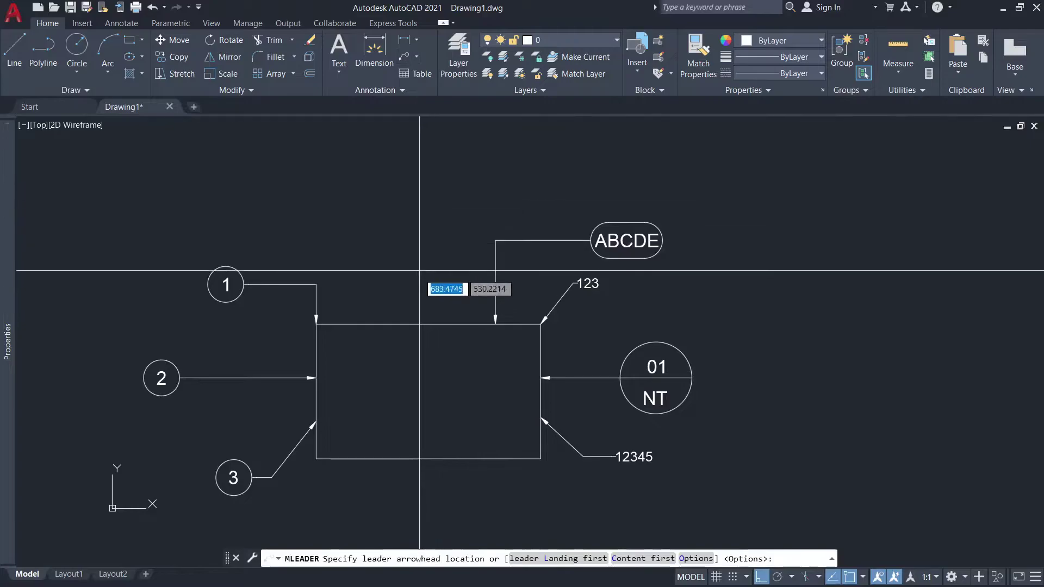
pyautogui.click(419, 322)
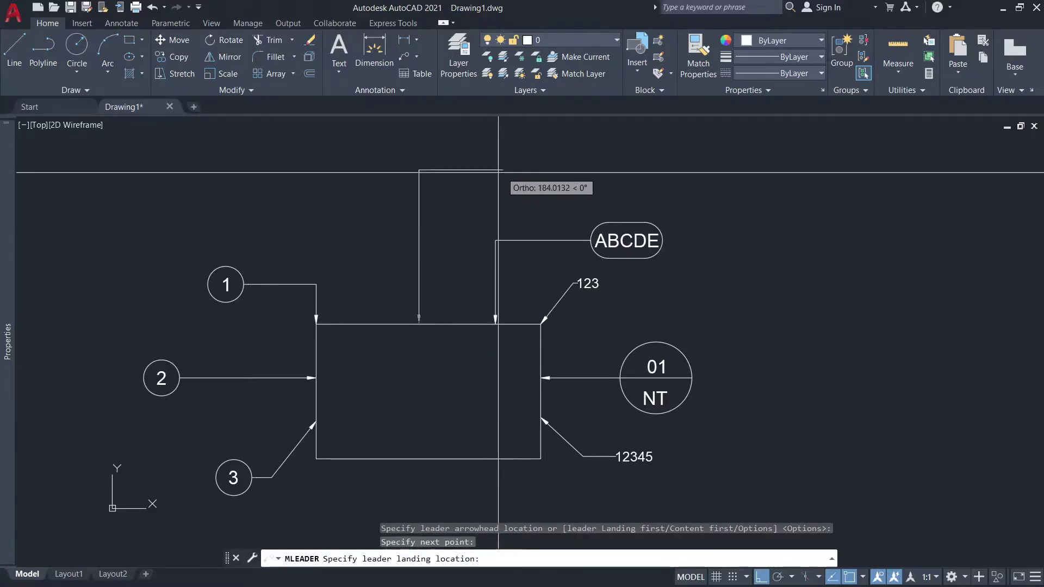
pyautogui.click(475, 170)
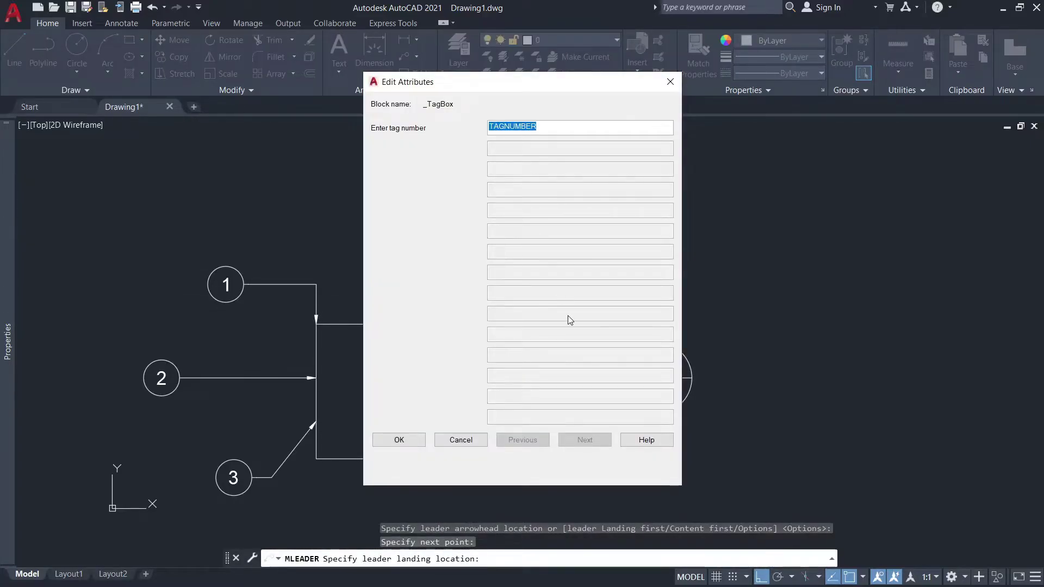
pyautogui.write('12345')
pyautogui.click(411, 439)
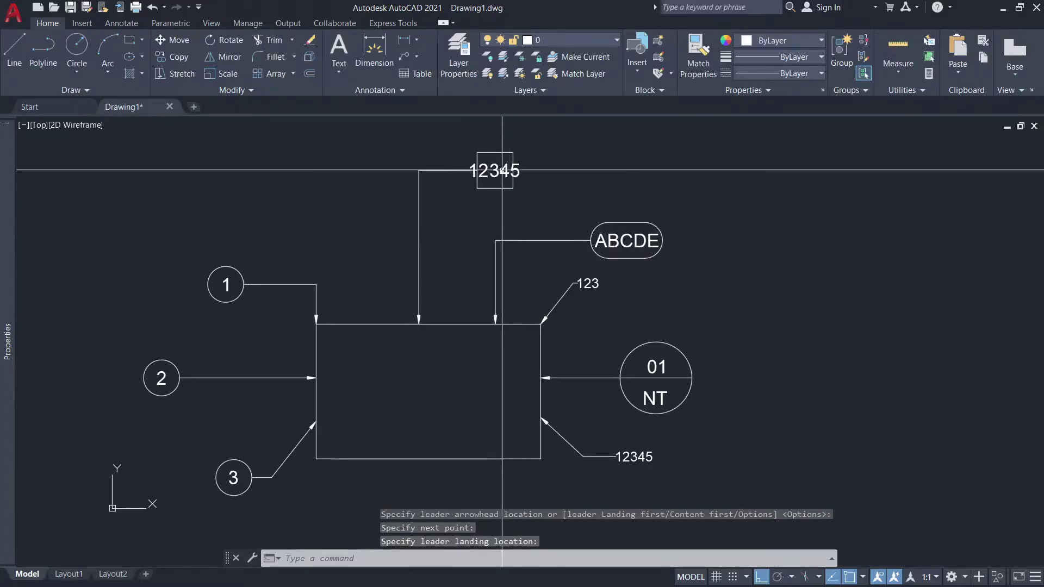
pyautogui.scroll(5, 515, 172)
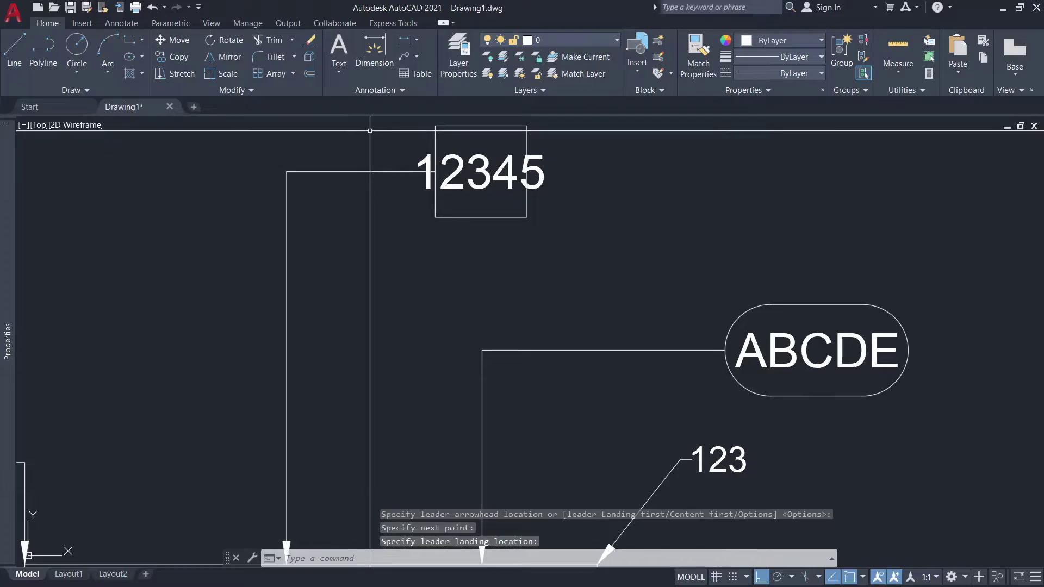
pyautogui.click(402, 89)
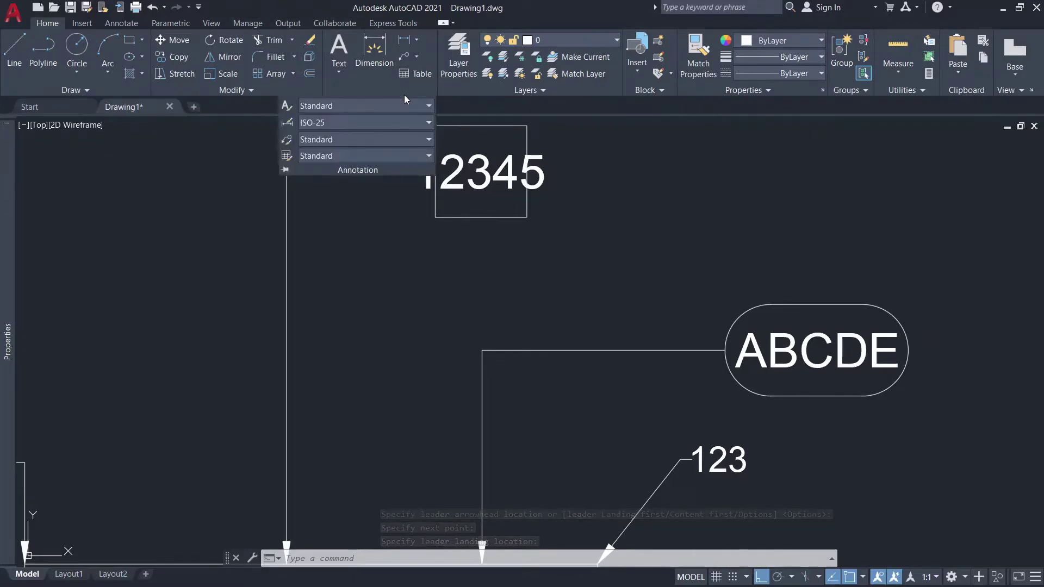
# - Switch the Standard multileader style's source block to Hexagon and close the style manager
pyautogui.click(287, 139)
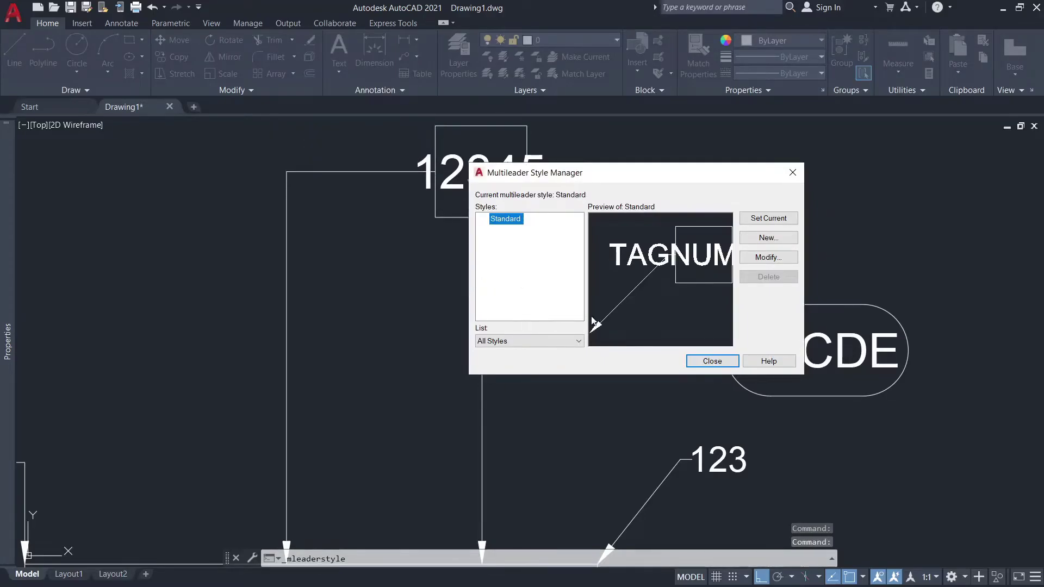
pyautogui.click(768, 257)
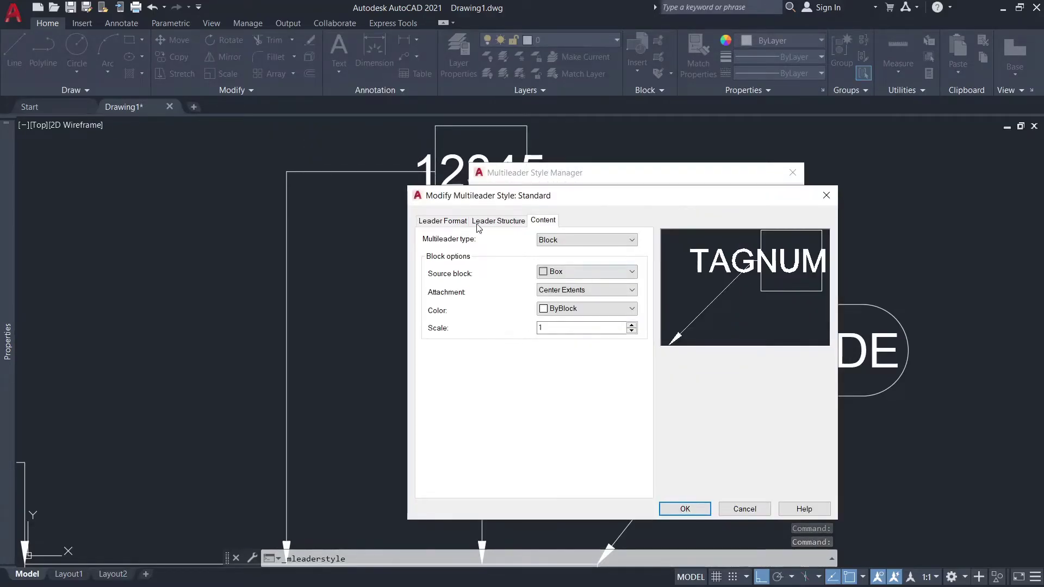
pyautogui.click(594, 272)
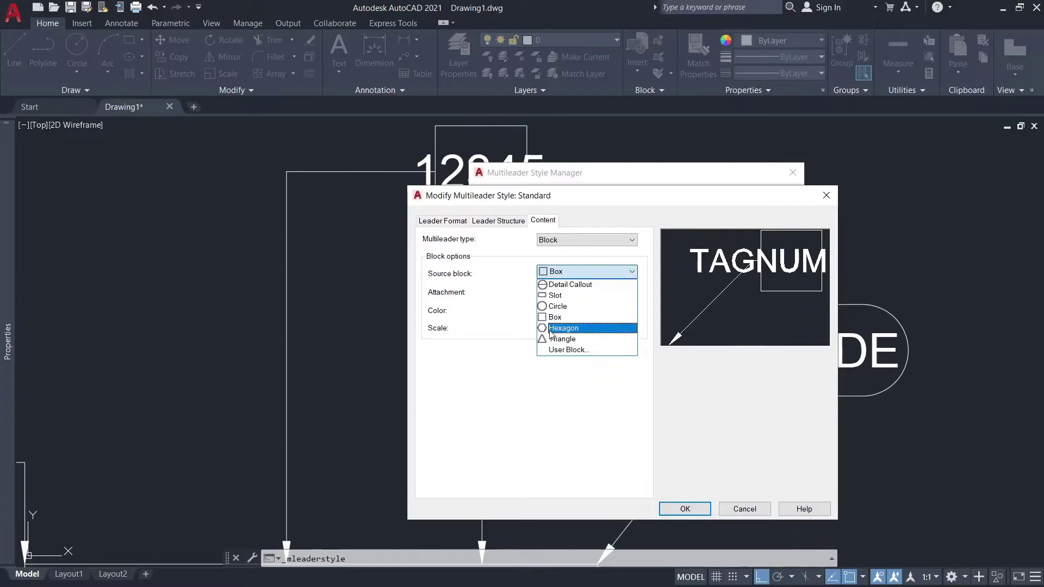
pyautogui.click(583, 332)
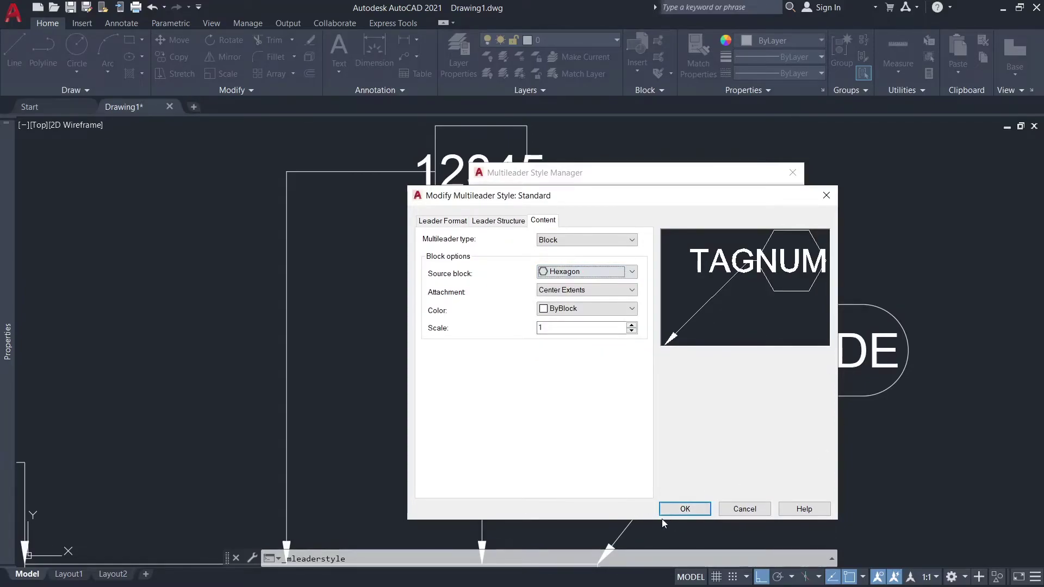
pyautogui.click(685, 509)
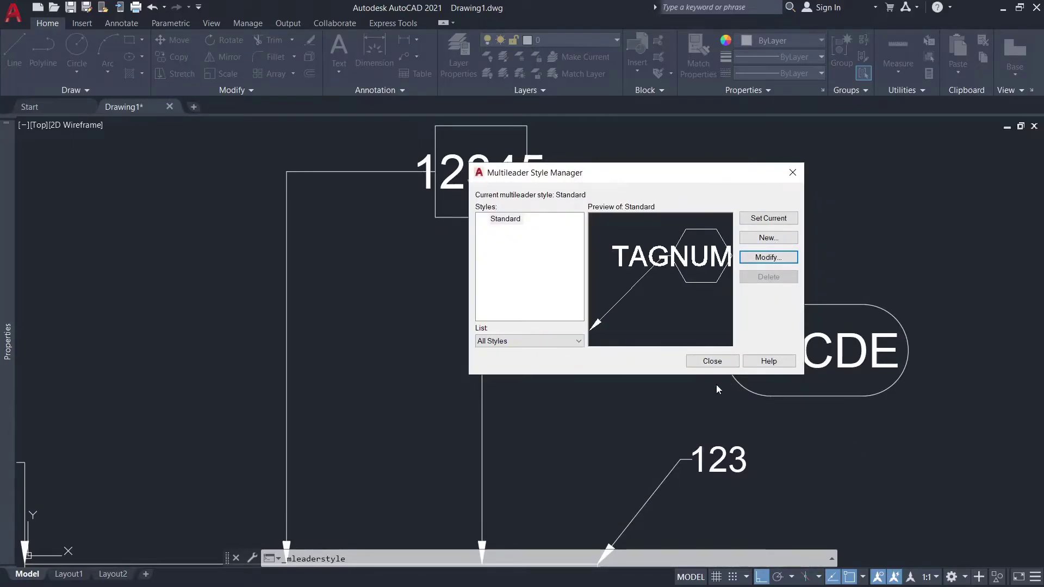
pyautogui.click(711, 361)
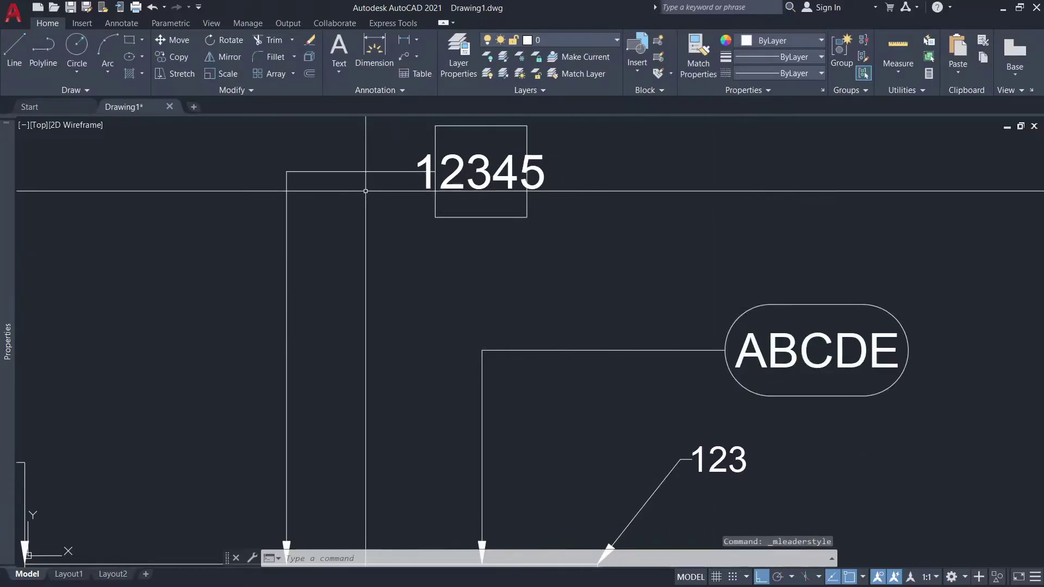
pyautogui.scroll(-2, 414, 155)
pyautogui.click(404, 56)
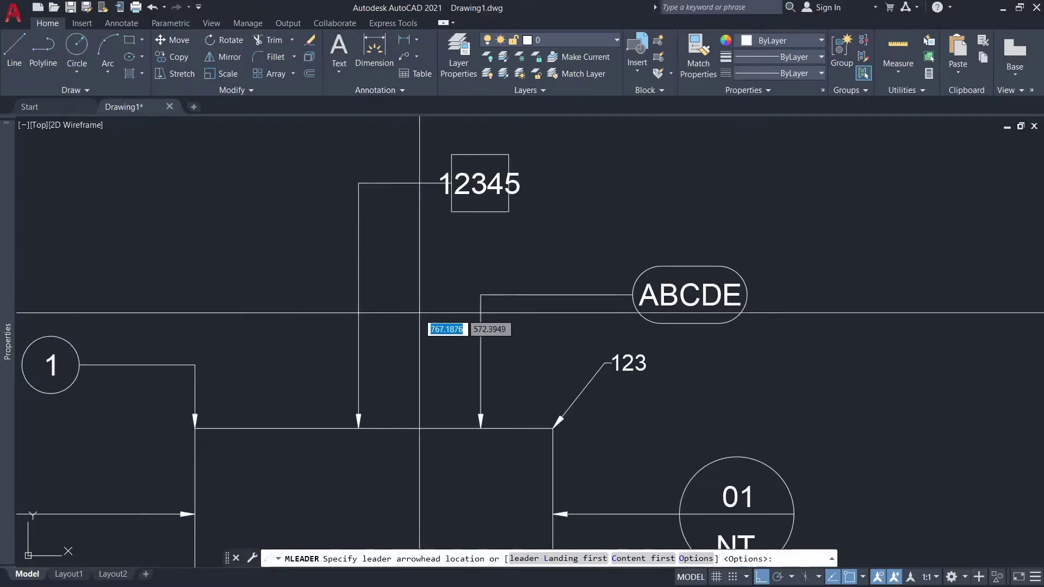
# - Place a hexagon tag 12 with its leader dropping from the rectangle's bottom edge
pyautogui.scroll(-5, 454, 343)
pyautogui.scroll(5, 454, 343)
pyautogui.click(434, 332)
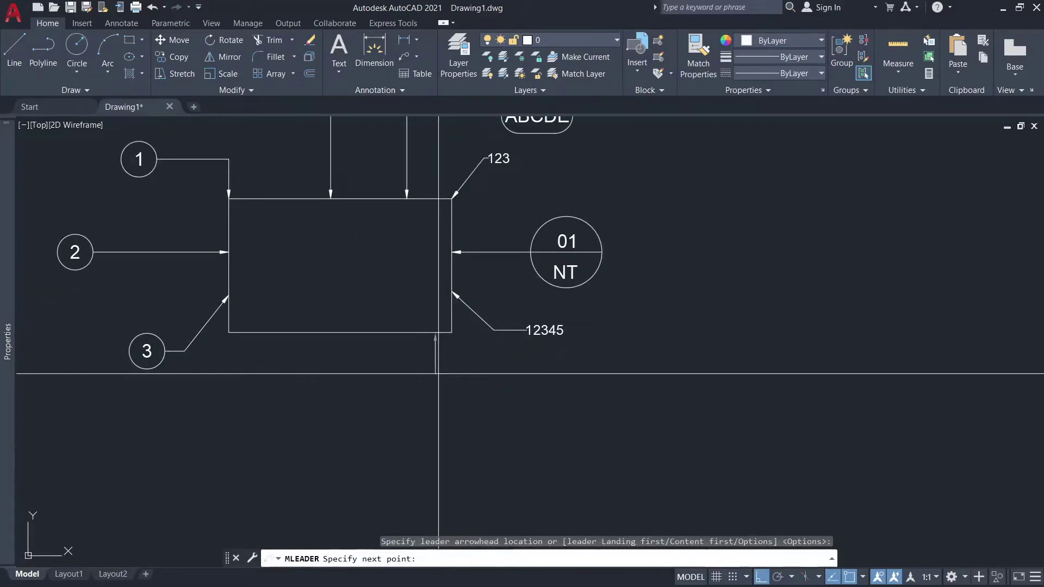
pyautogui.click(435, 374)
pyautogui.click(485, 381)
pyautogui.write('12')
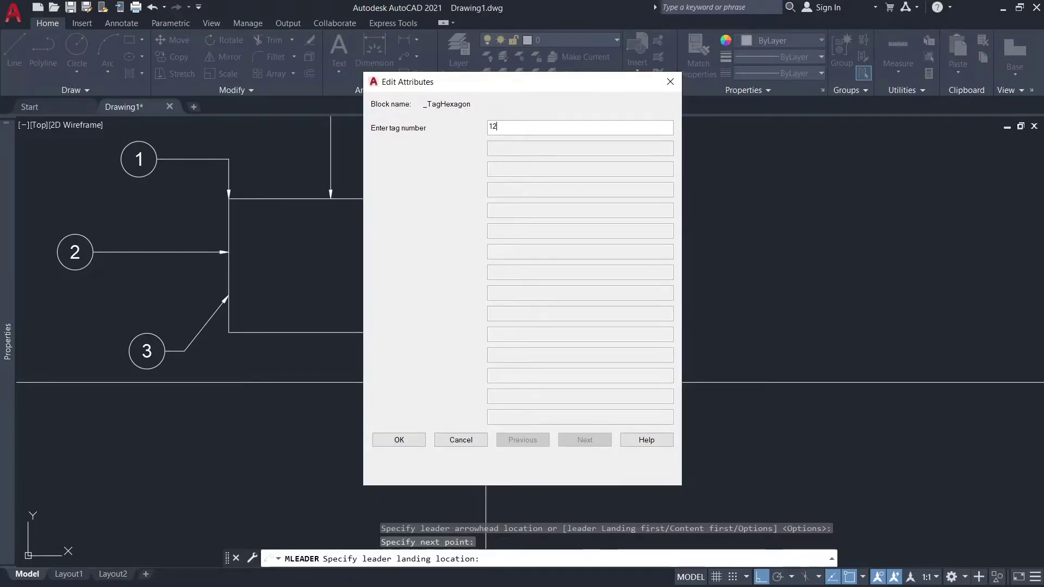
pyautogui.click(395, 441)
pyautogui.click(392, 441)
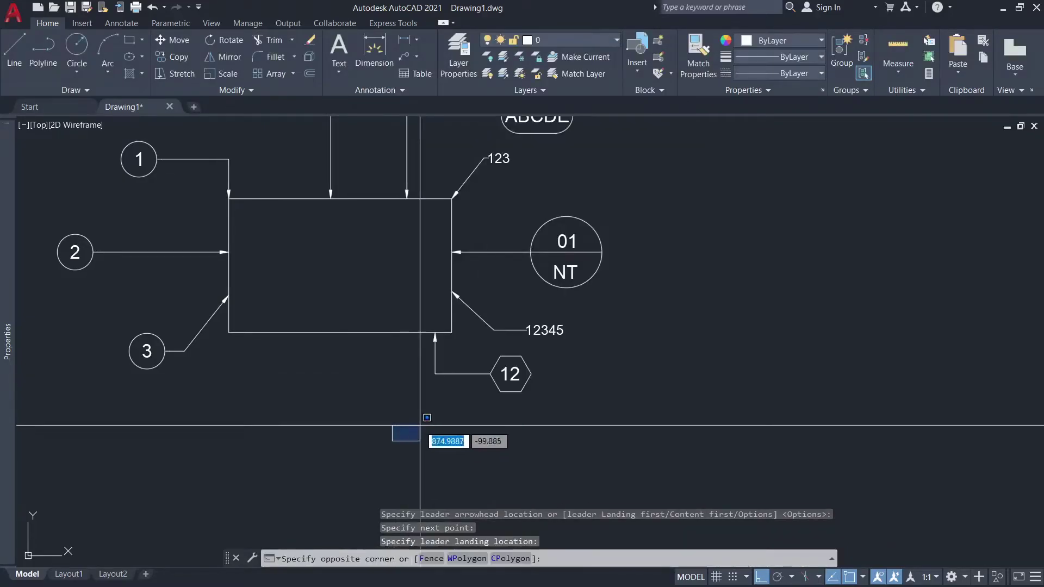
pyautogui.press('Escape')
# - Change the top box tag's number from 12345 to 12
pyautogui.scroll(-3, 502, 321)
pyautogui.scroll(6, 501, 256)
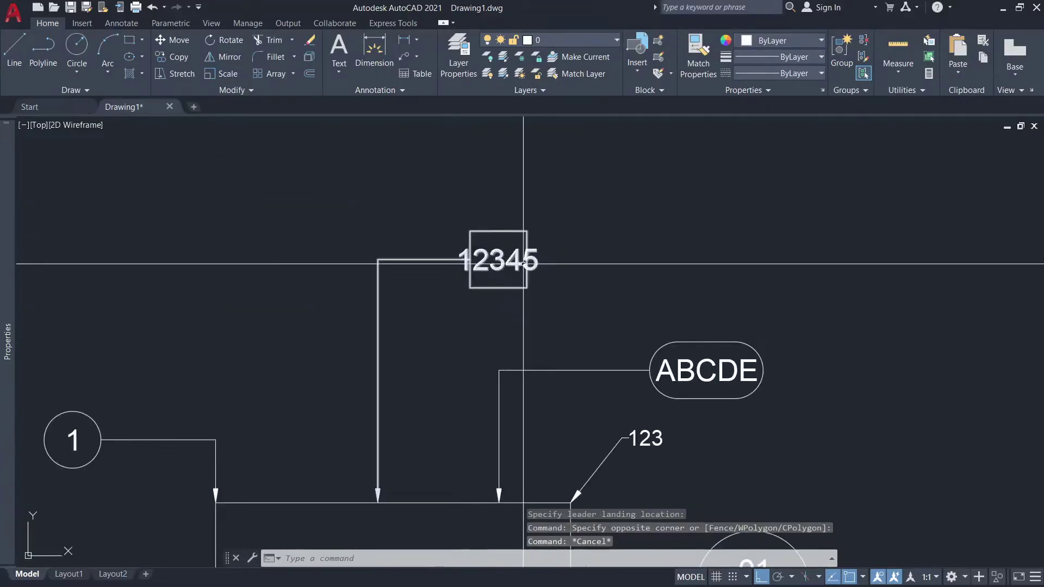
pyautogui.click(502, 255)
pyautogui.doubleClick(501, 255)
pyautogui.write('12')
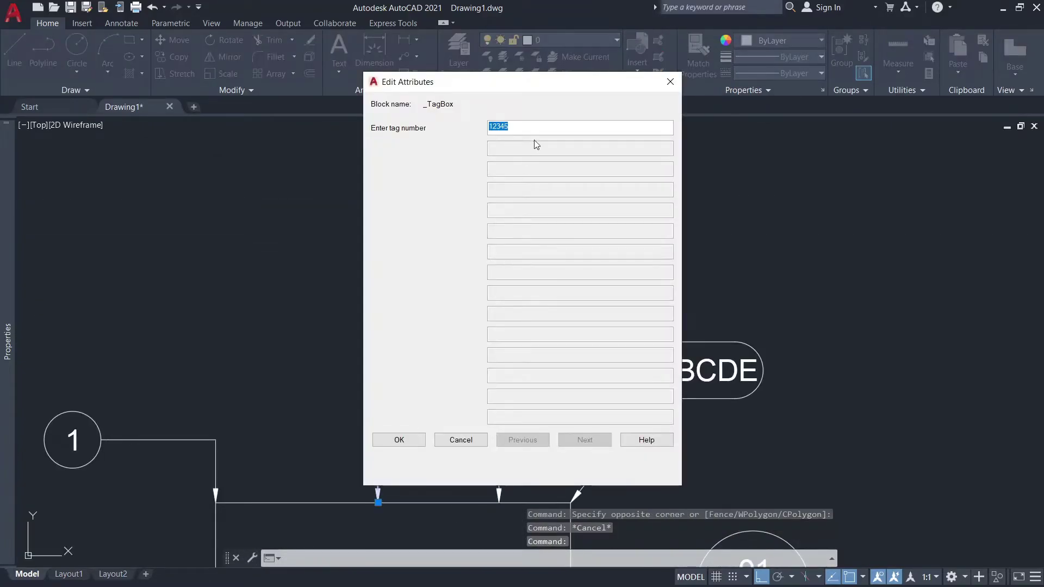
pyautogui.click(399, 440)
pyautogui.scroll(-3, 489, 251)
pyautogui.scroll(-2, 487, 246)
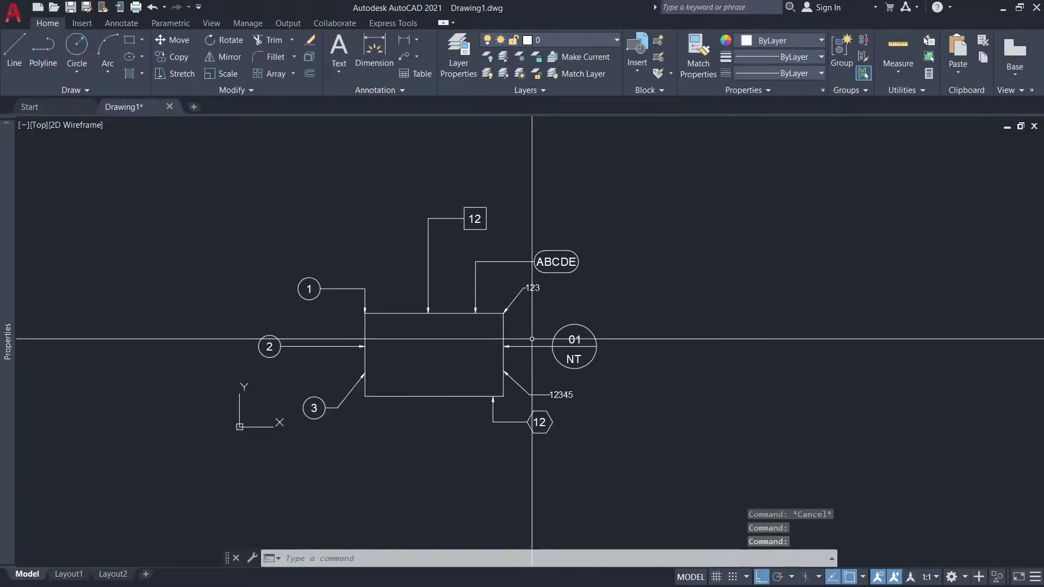
pyautogui.click(408, 88)
# - Change the Standard multileader style's source block to Triangle
pyautogui.click(287, 156)
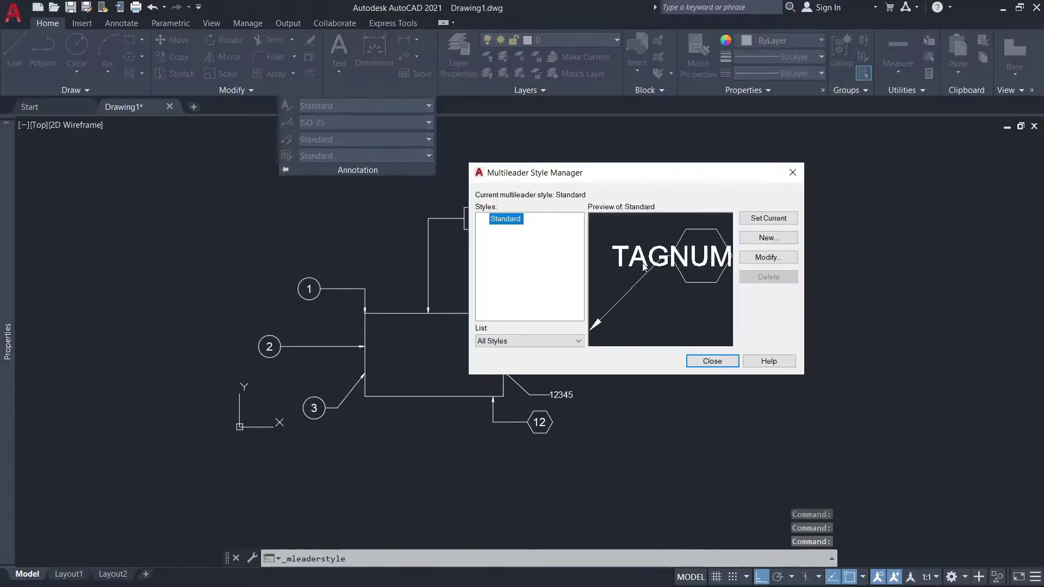
pyautogui.click(769, 258)
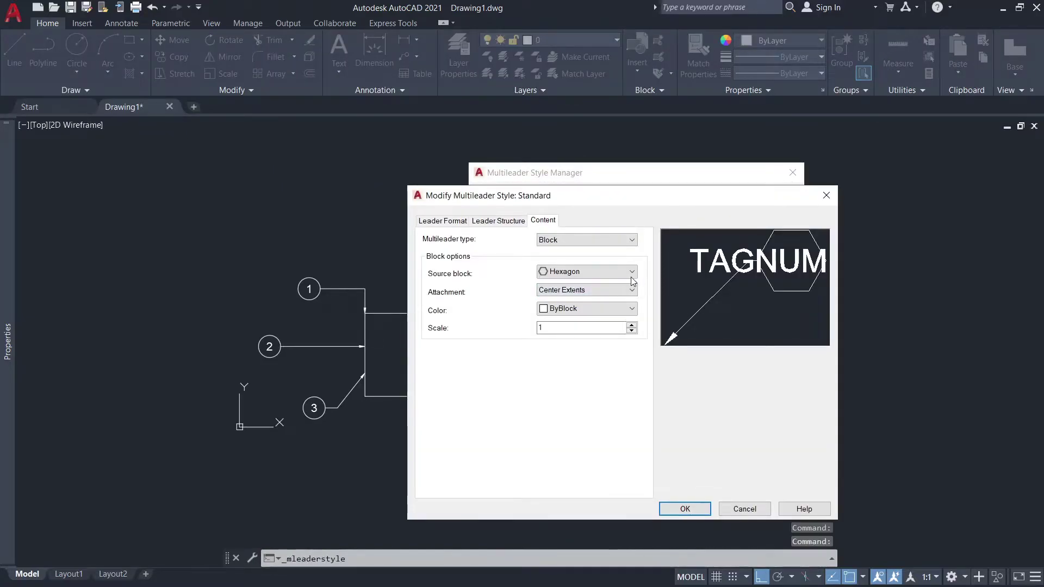
pyautogui.click(631, 272)
pyautogui.click(585, 332)
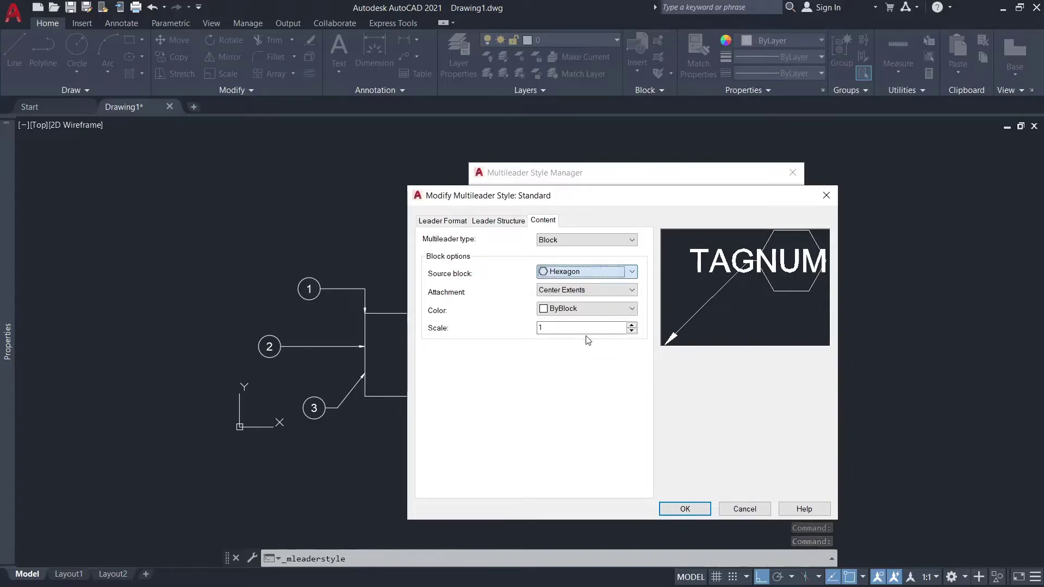
pyautogui.click(566, 341)
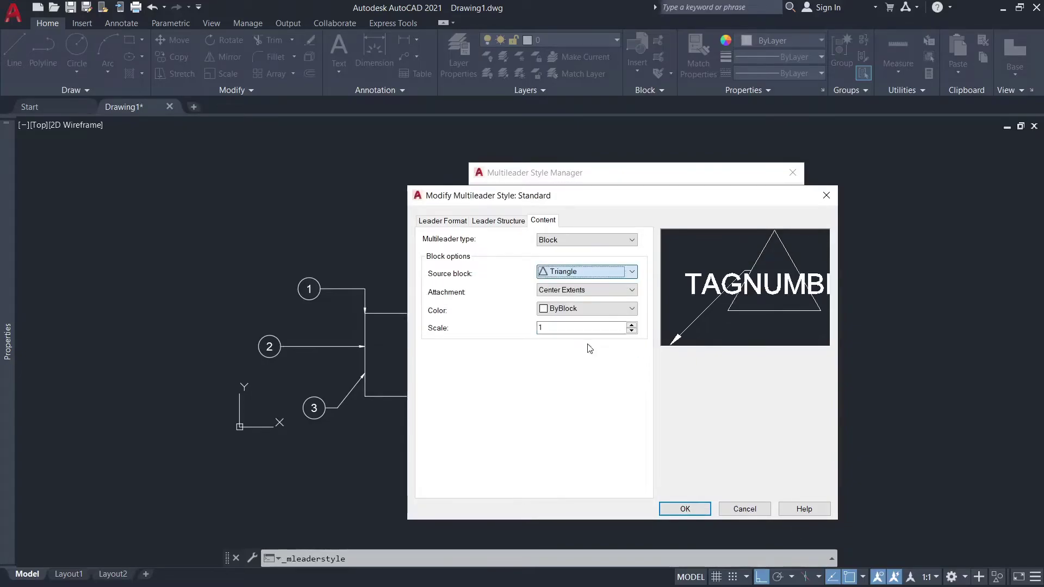
pyautogui.click(683, 508)
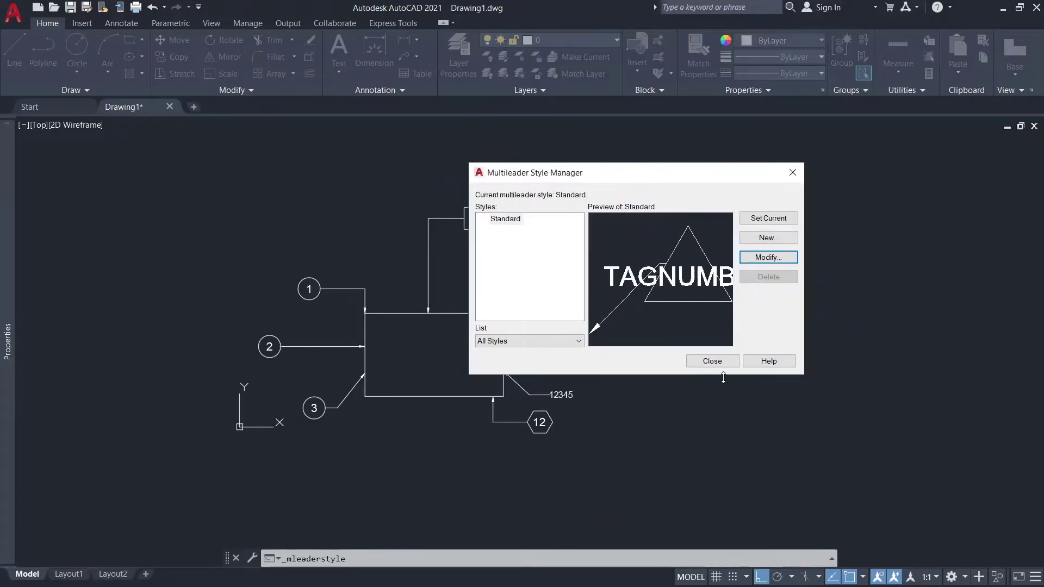
# - Set the Standard style's tag block colour to Yellow and close the style manager
pyautogui.click(764, 258)
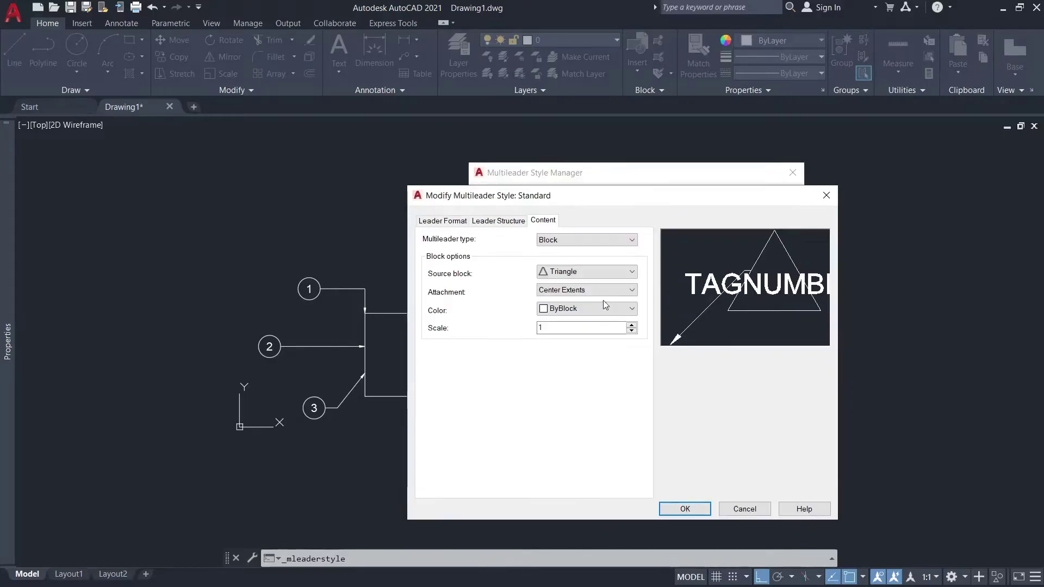
pyautogui.click(562, 312)
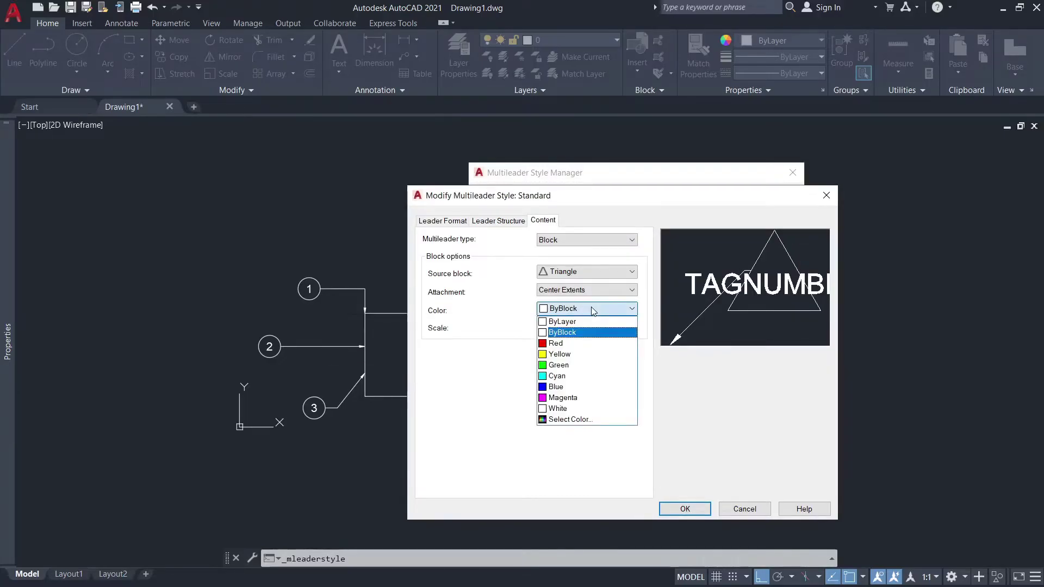
pyautogui.click(580, 357)
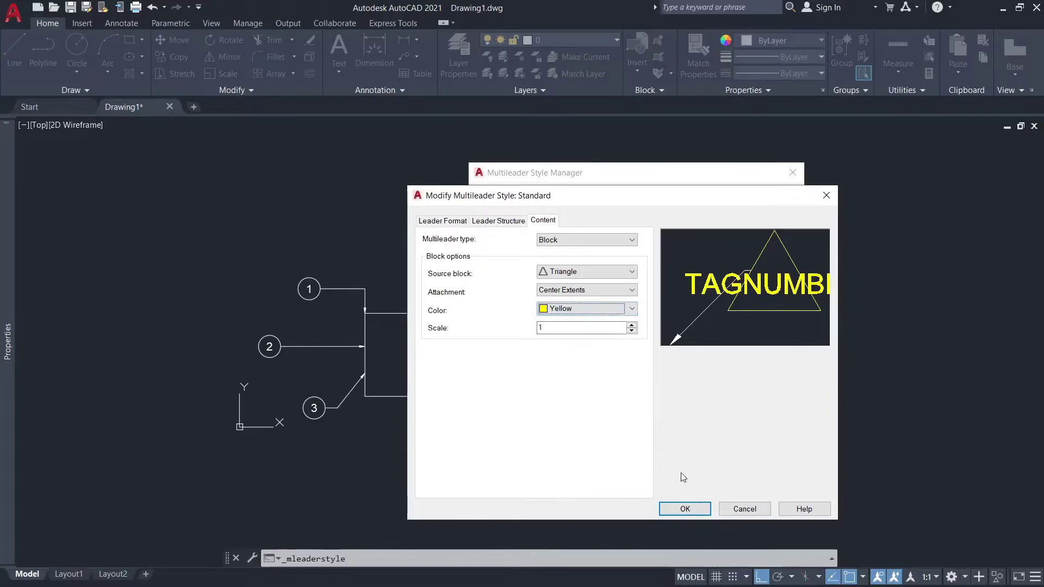
pyautogui.click(685, 510)
pyautogui.click(709, 360)
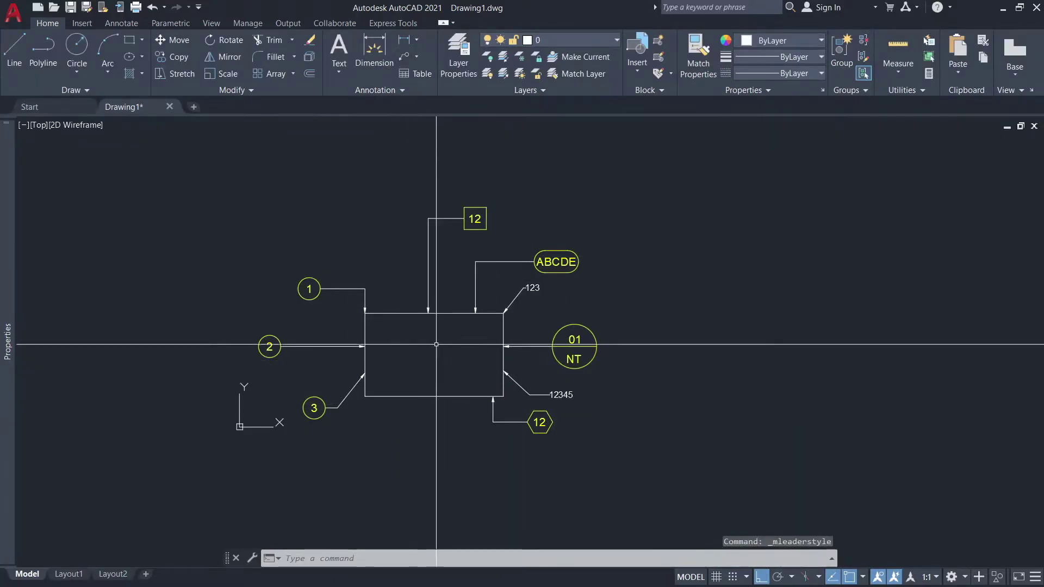
# - Draw a quick leader (LE) from the bottom edge, bending down-left, with width 1 and text 12
pyautogui.write('le')
pyautogui.press('Return')
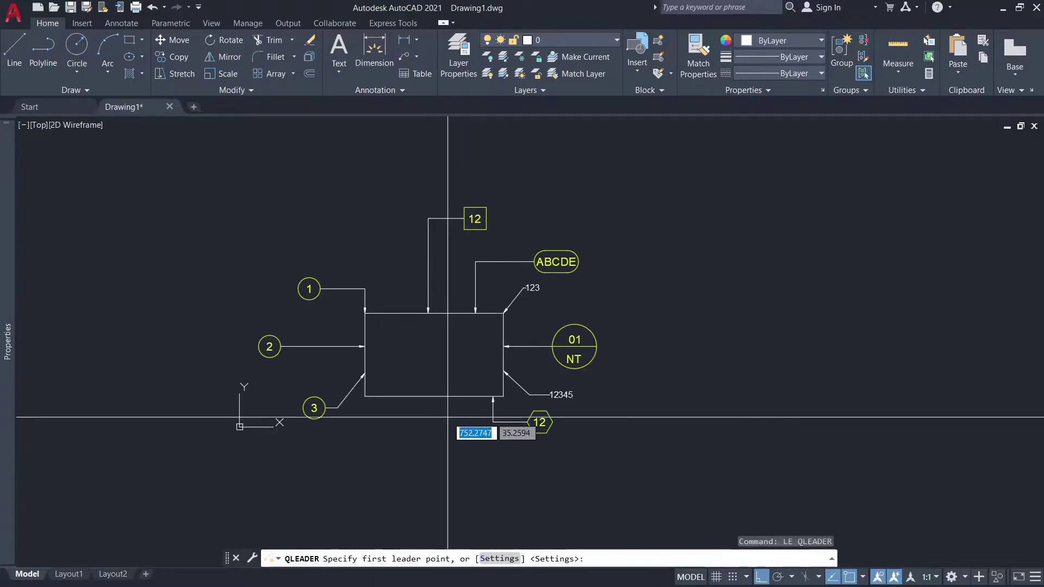
pyautogui.click(456, 398)
pyautogui.click(462, 458)
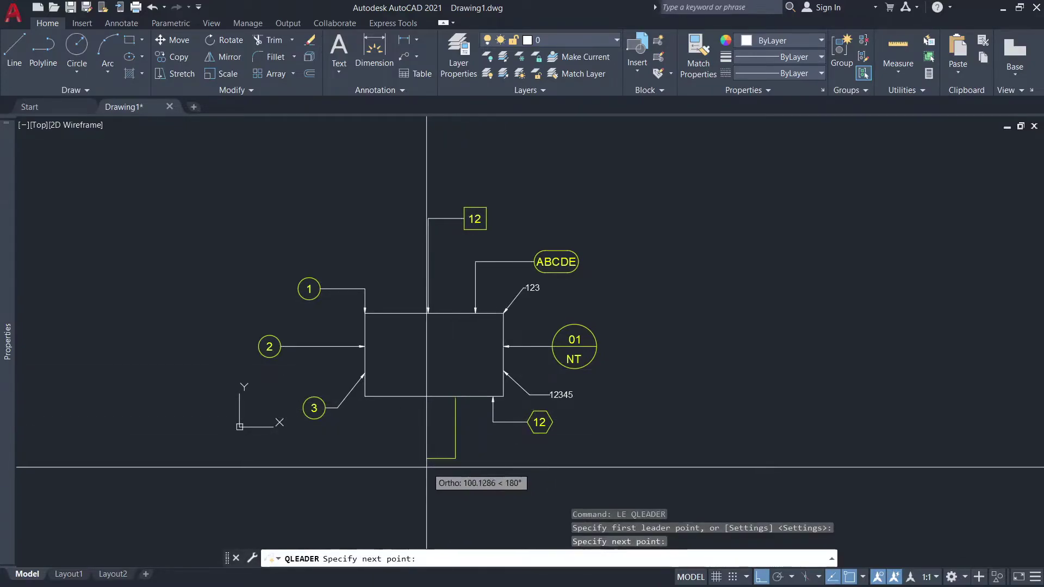
pyautogui.click(423, 476)
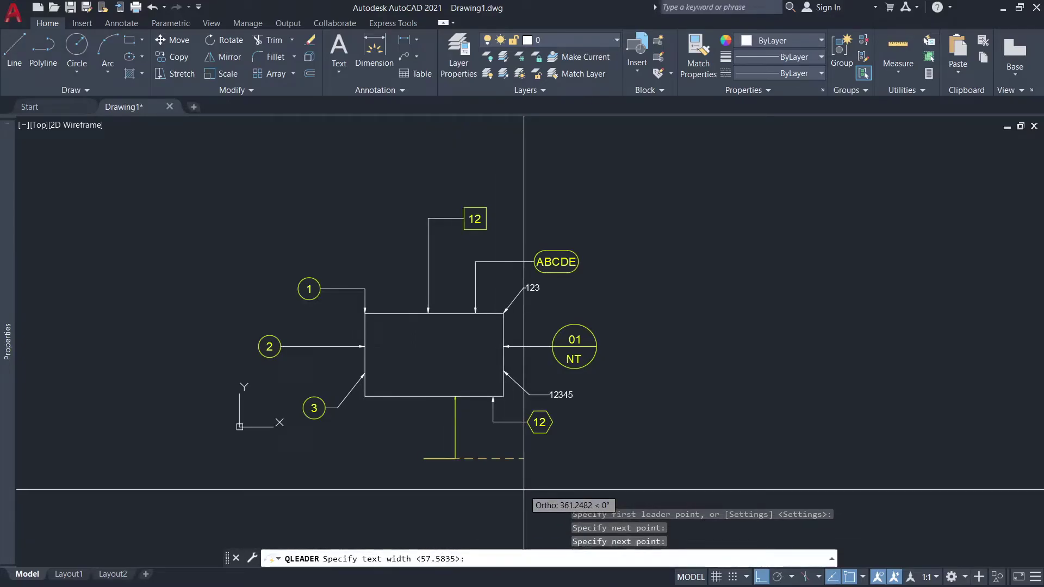
pyautogui.write('1')
pyautogui.press('Return')
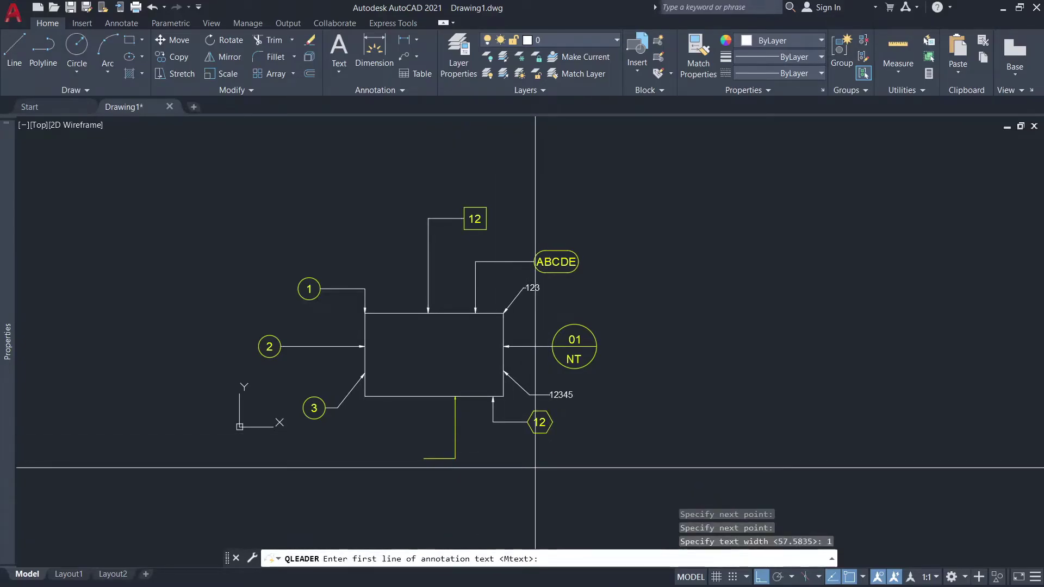
pyautogui.press('Return')
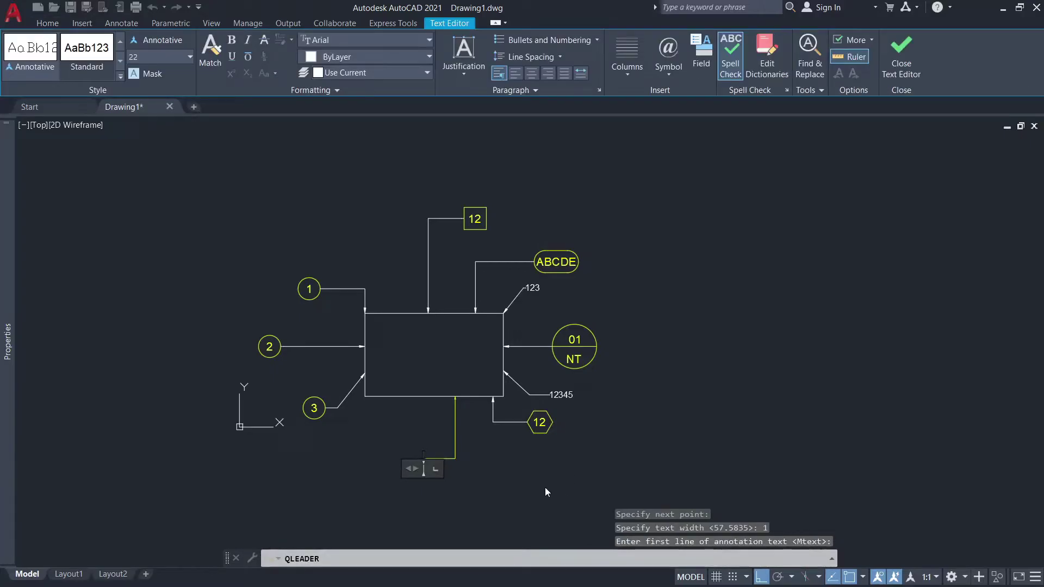
pyautogui.write('12')
pyautogui.click(560, 472)
# - Window-select the trial 12 leader and erase it
pyautogui.scroll(6, 428, 469)
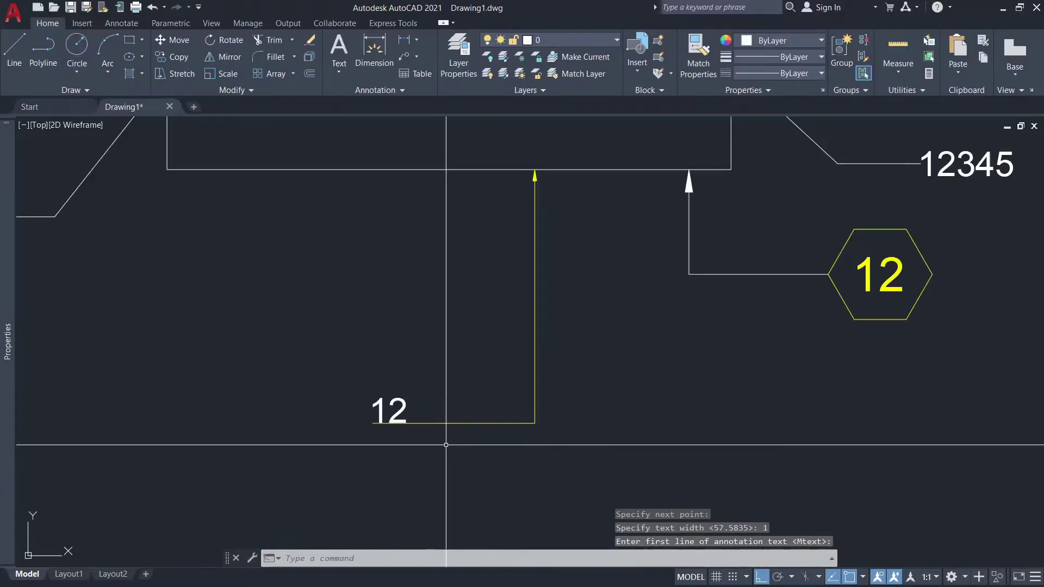
pyautogui.scroll(-4, 438, 424)
pyautogui.click(454, 349)
pyautogui.click(368, 434)
pyautogui.write('e')
pyautogui.press('Return')
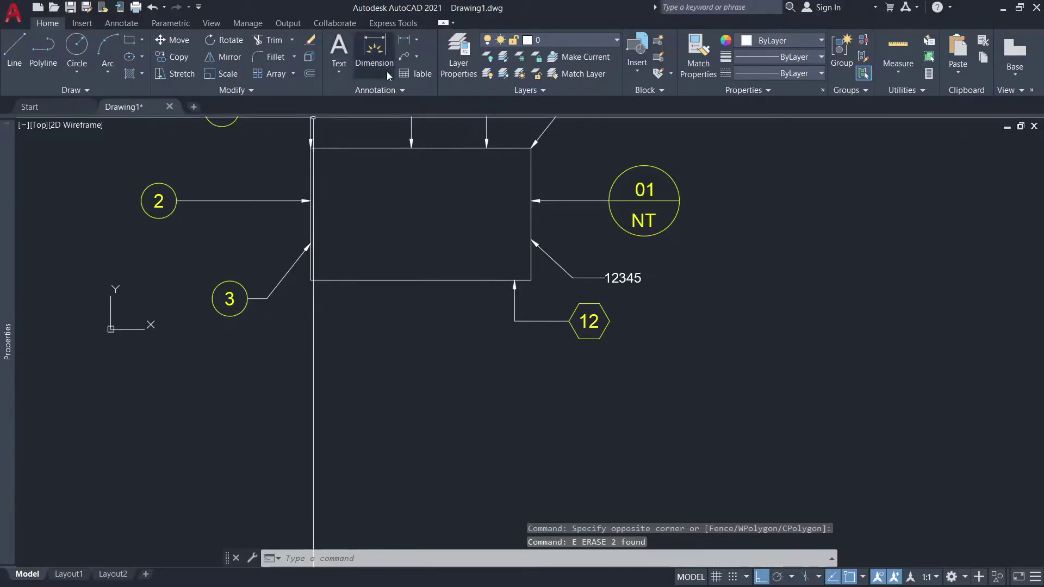
# - Open and close the multileader style manager without changes, cancelling the pending command
pyautogui.click(402, 90)
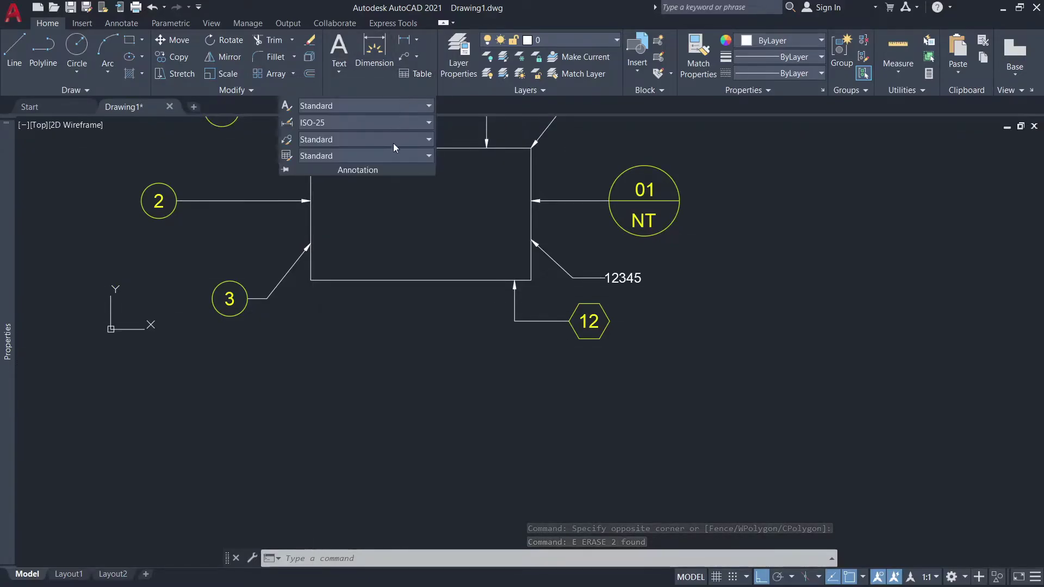
pyautogui.click(289, 142)
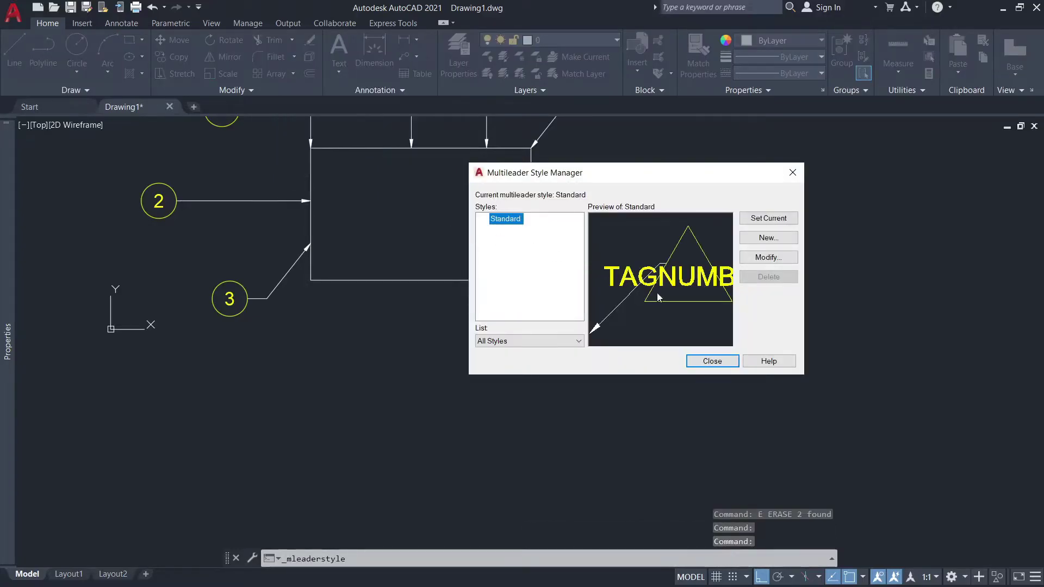
pyautogui.click(733, 362)
pyautogui.write('L')
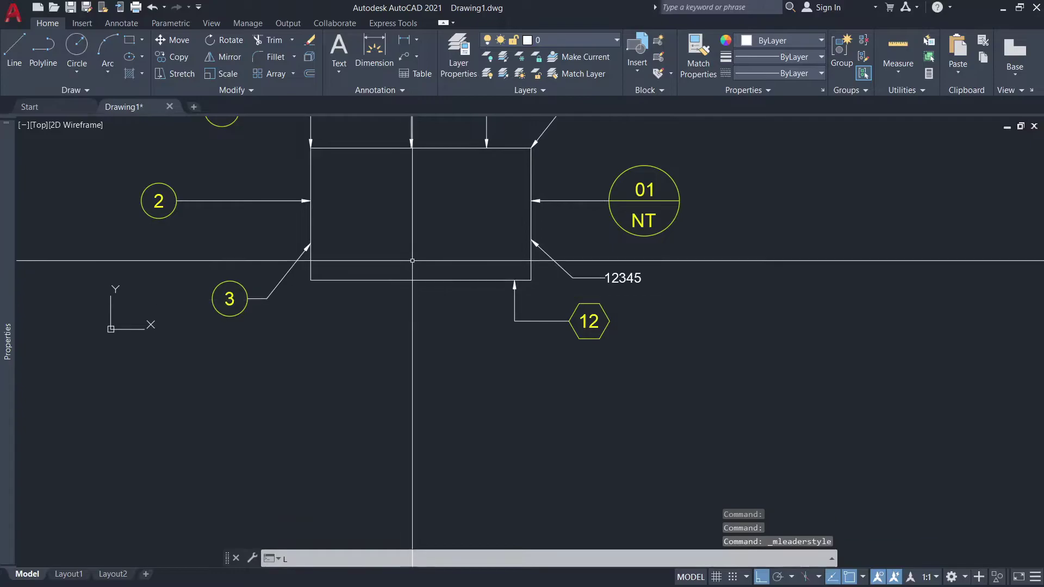
pyautogui.press('Escape')
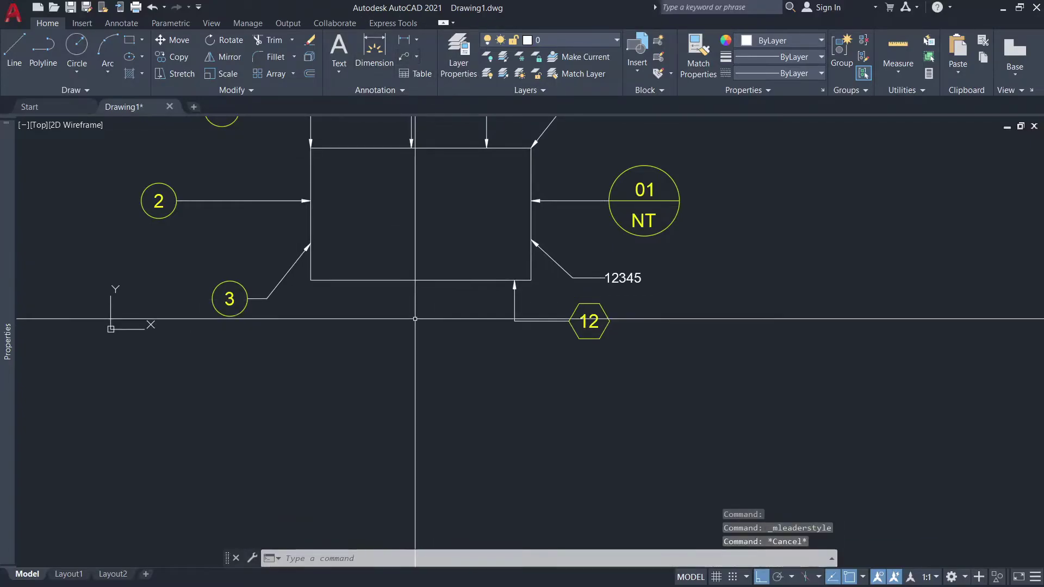
# - Add a yellow triangle-tag multileader numbered 12 pointing up at the rectangle's bottom edge
pyautogui.click(404, 56)
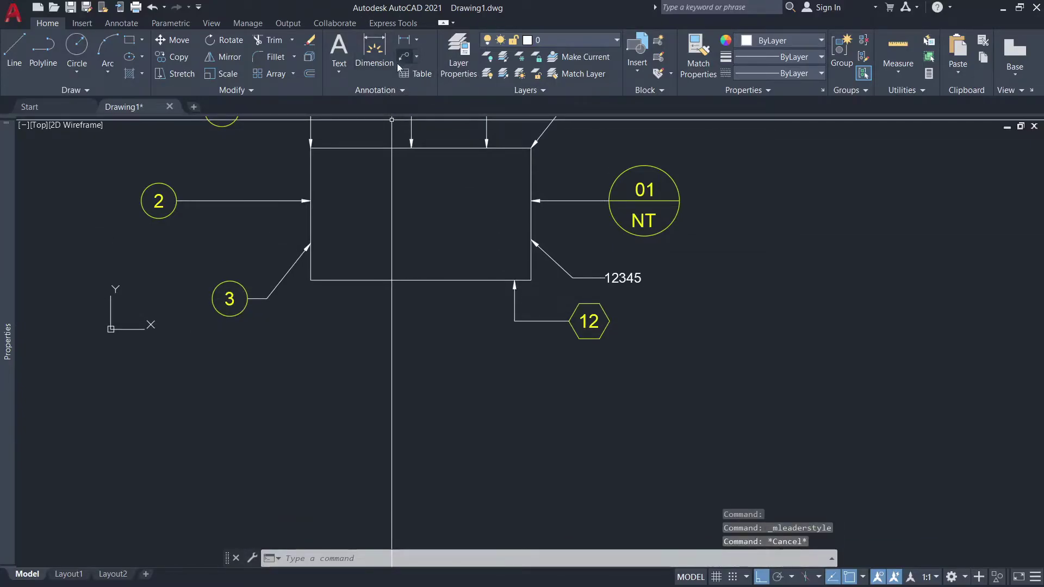
pyautogui.click(421, 281)
pyautogui.click(421, 389)
pyautogui.click(366, 392)
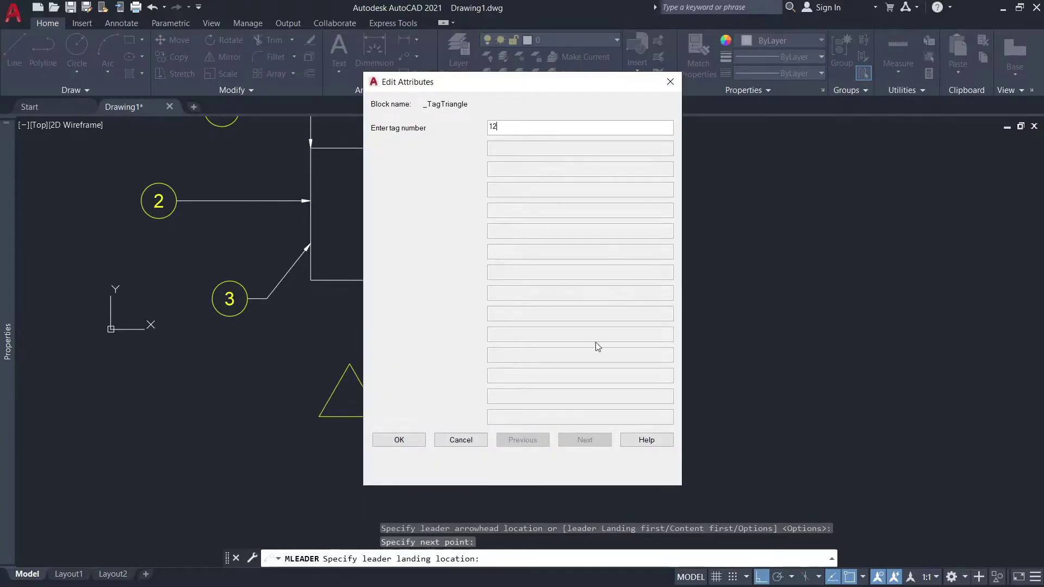
pyautogui.click(399, 439)
pyautogui.scroll(5, 429, 375)
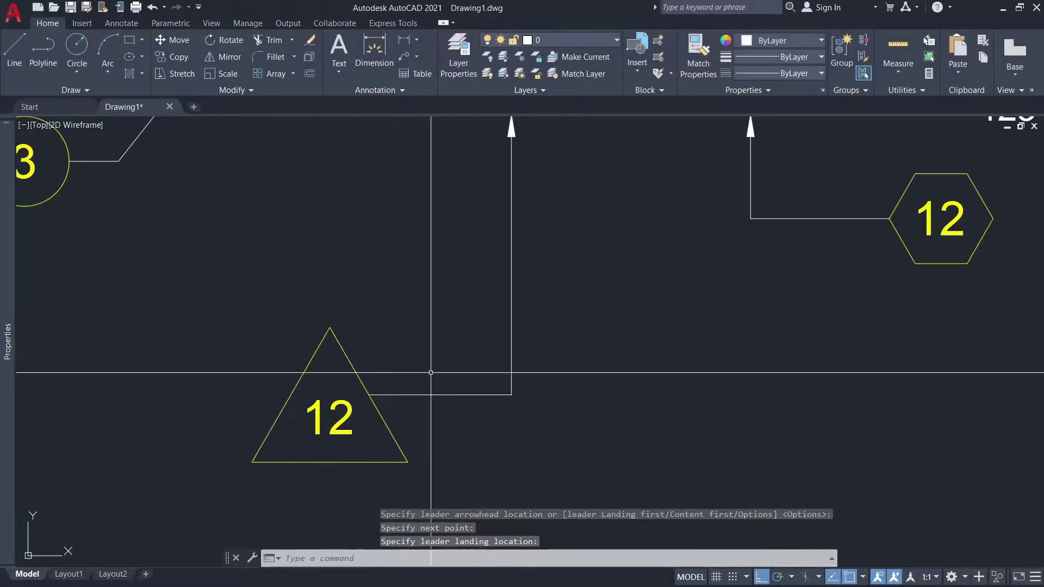
pyautogui.scroll(-4, 519, 325)
pyautogui.scroll(-5, 543, 245)
pyautogui.scroll(3, 592, 163)
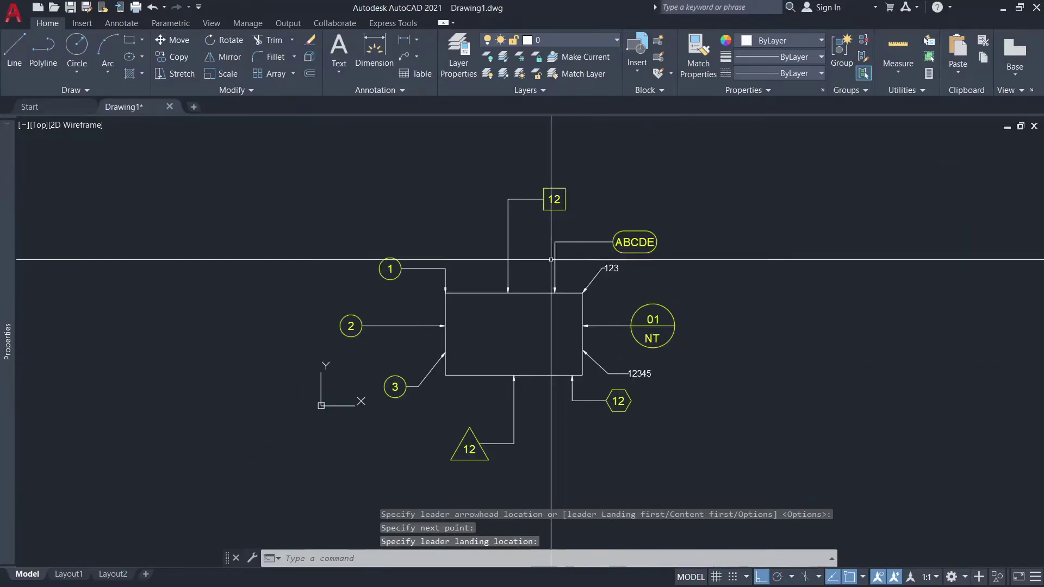
pyautogui.write('l')
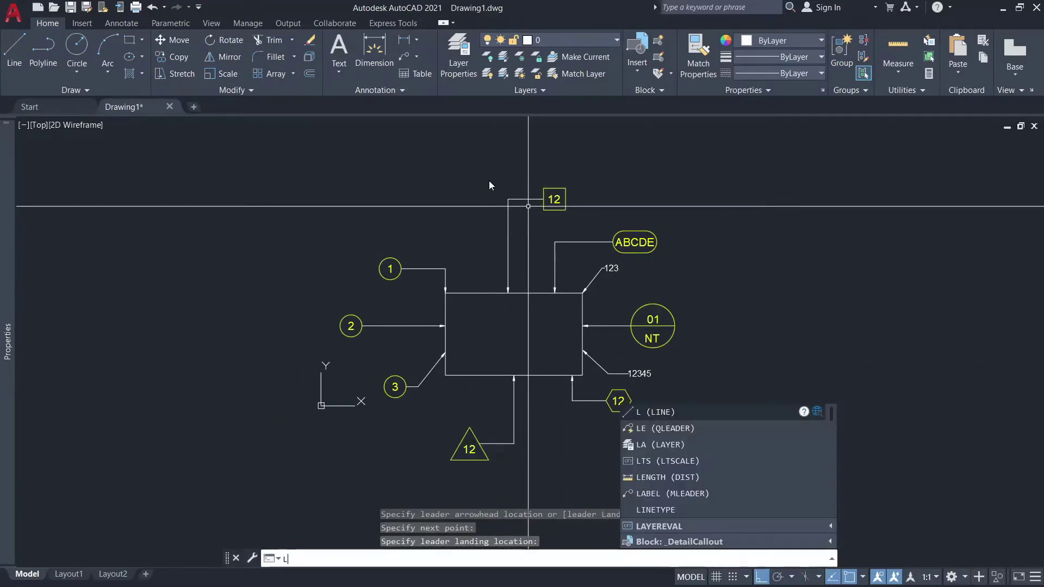
pyautogui.press('BackSpace')
pyautogui.click(402, 91)
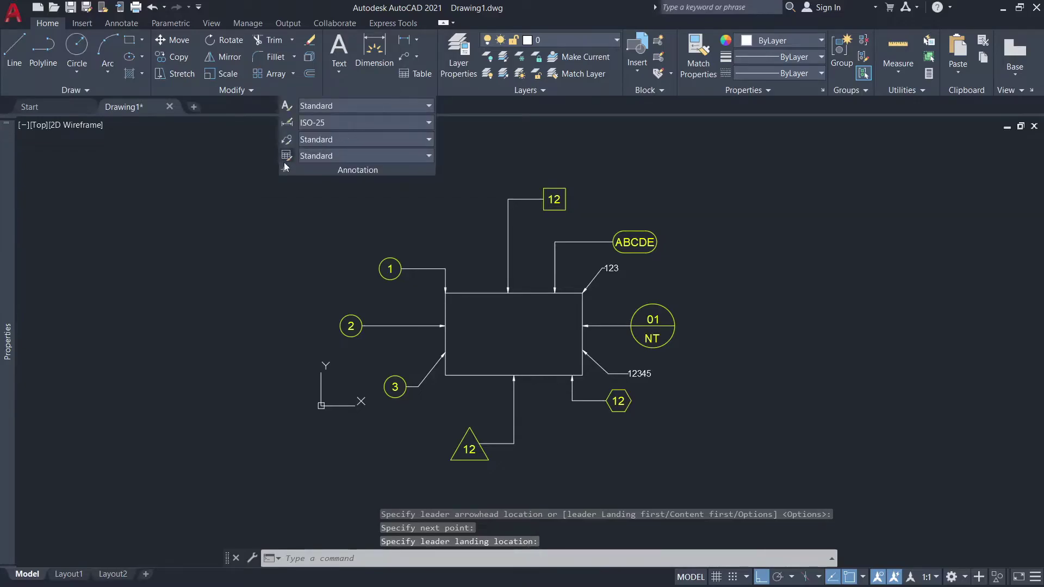
# - Constrain the Standard style's first leader segment angle to 45°
pyautogui.click(287, 140)
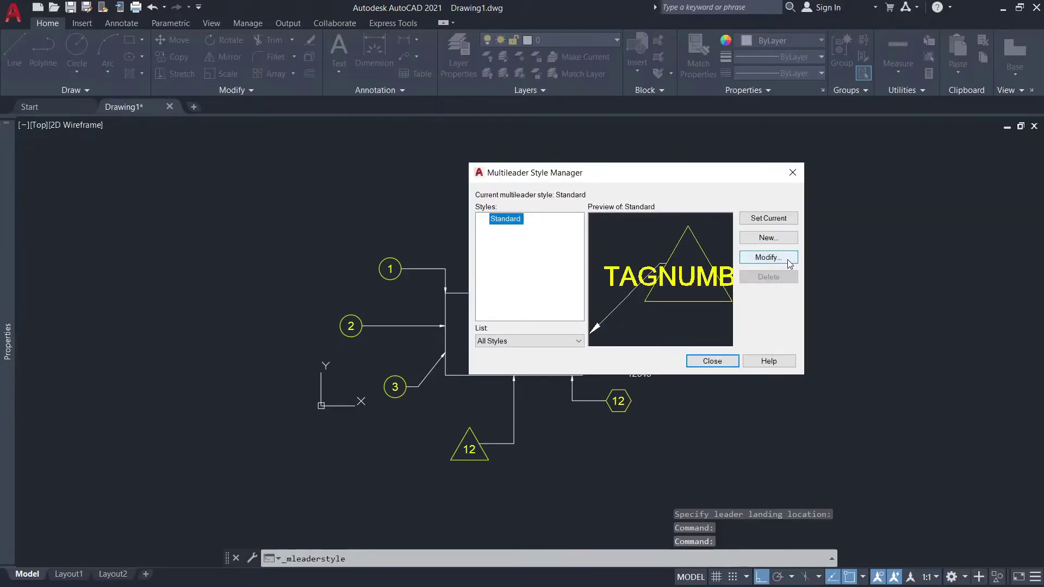
pyautogui.click(769, 257)
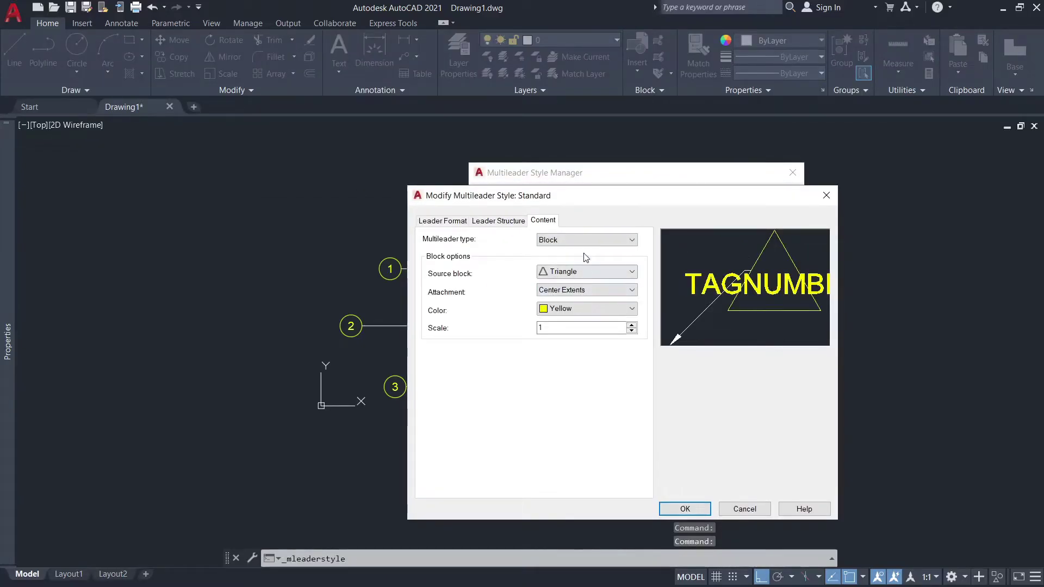
pyautogui.click(508, 220)
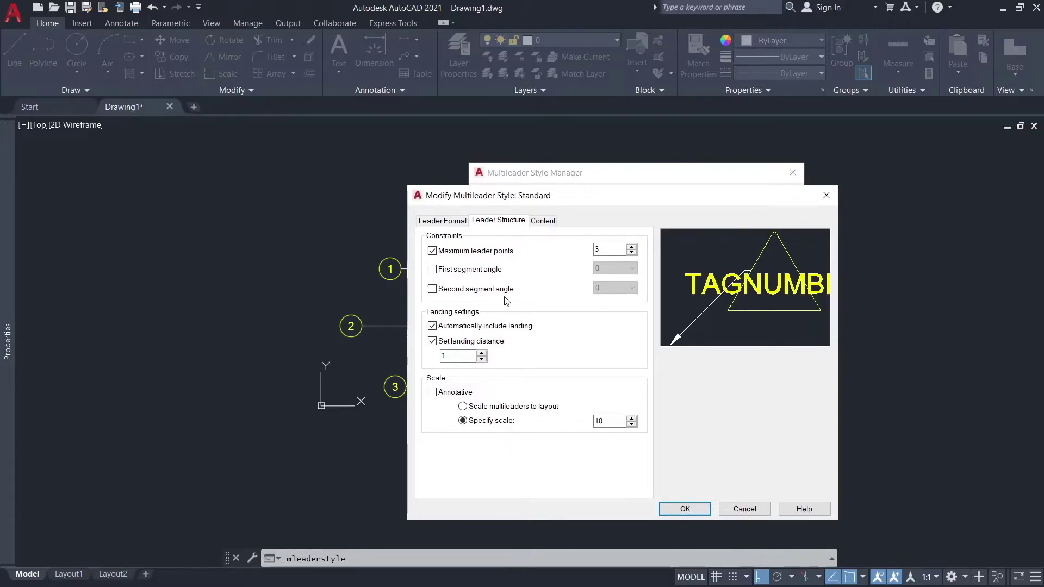
pyautogui.click(433, 269)
pyautogui.click(632, 269)
pyautogui.click(616, 305)
pyautogui.click(616, 294)
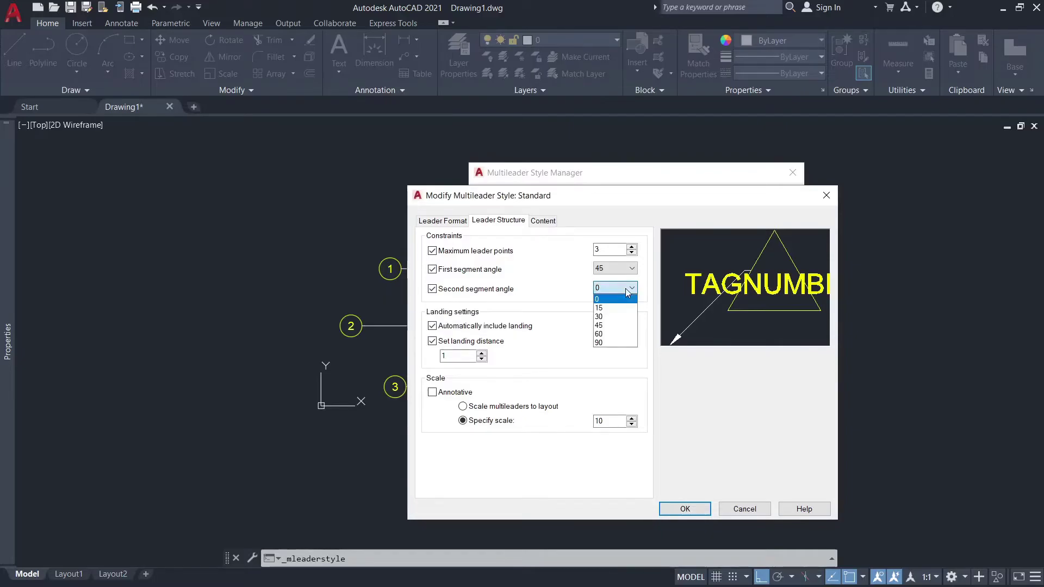
pyautogui.click(668, 511)
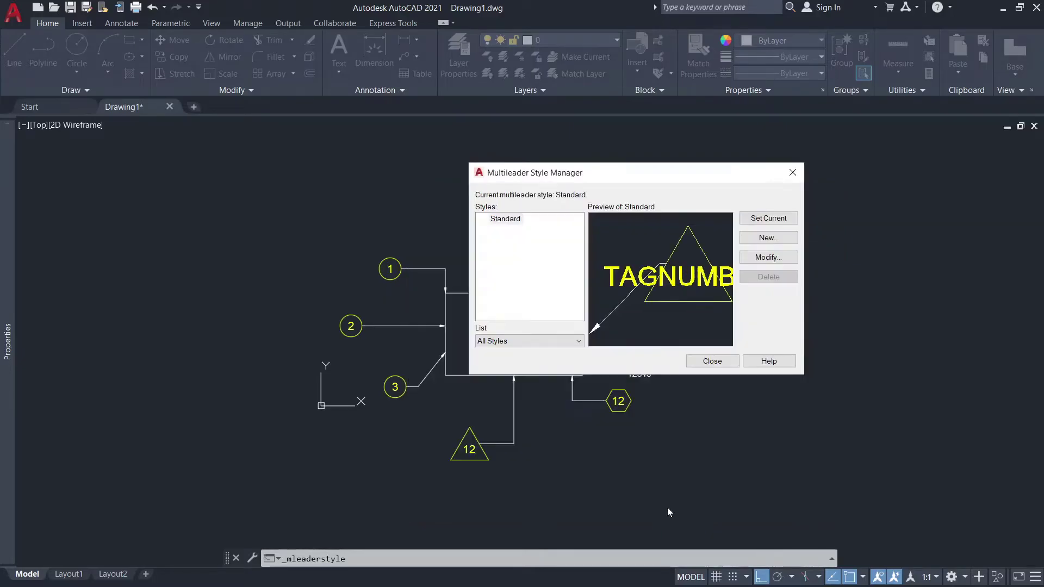
# - Change the Standard style's tag source block to Circle and apply it
pyautogui.click(758, 260)
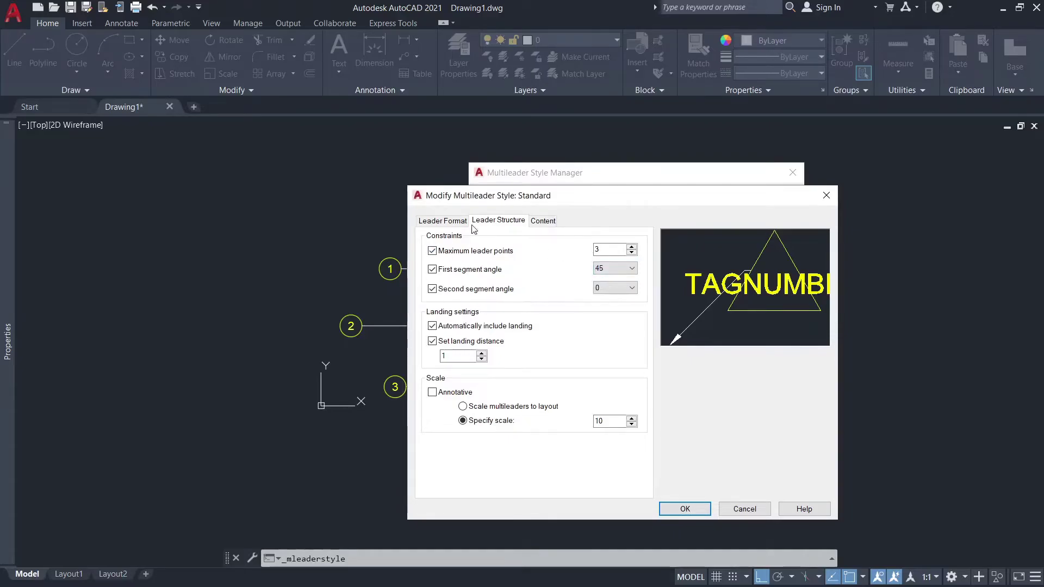
pyautogui.click(544, 221)
pyautogui.click(576, 272)
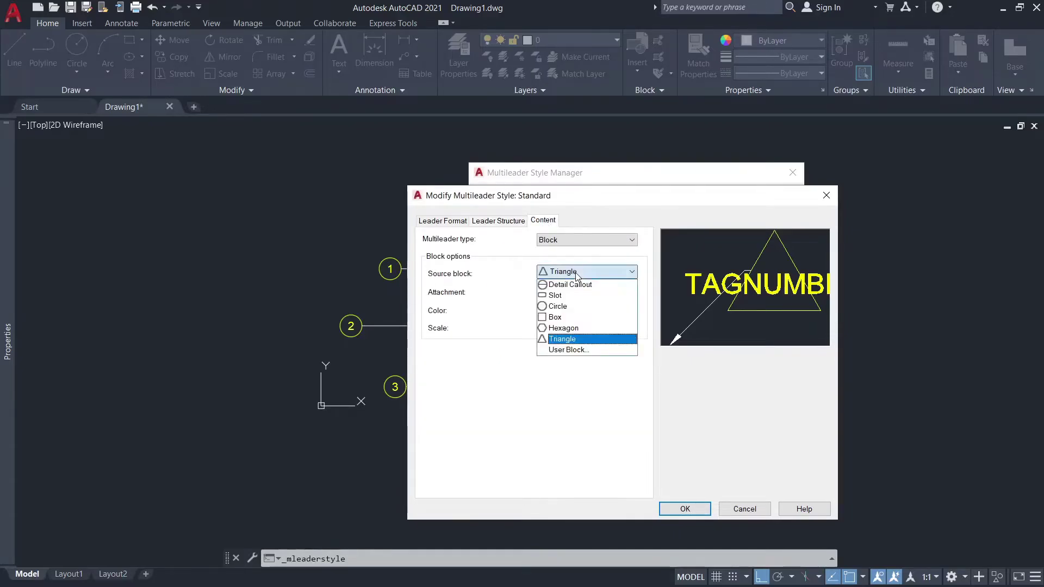
pyautogui.click(563, 308)
pyautogui.click(703, 511)
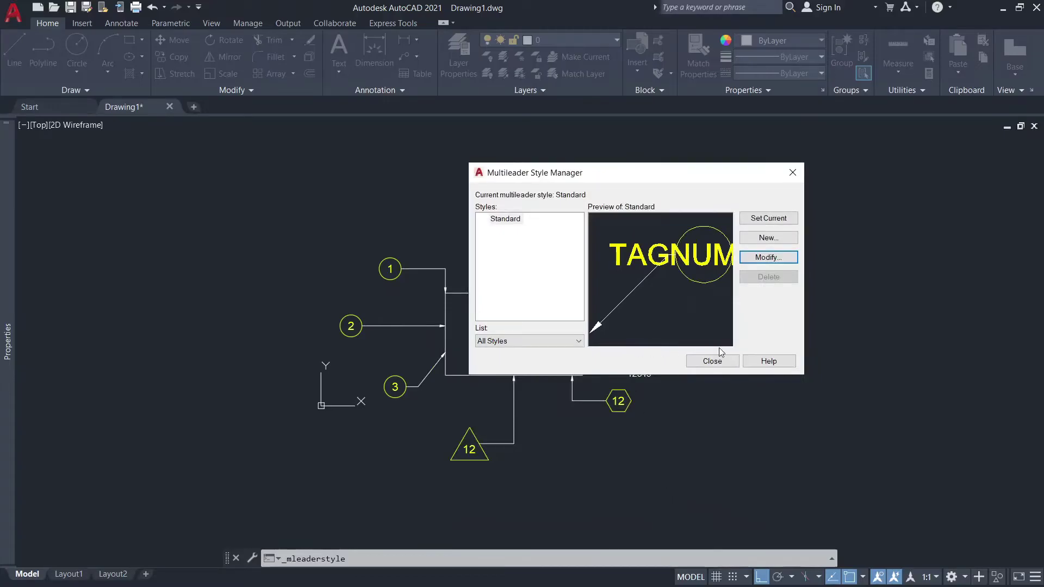
# - With Ortho off, add circle tag 12 on a 45° leader up to the rectangle's bottom edge
pyautogui.click(703, 362)
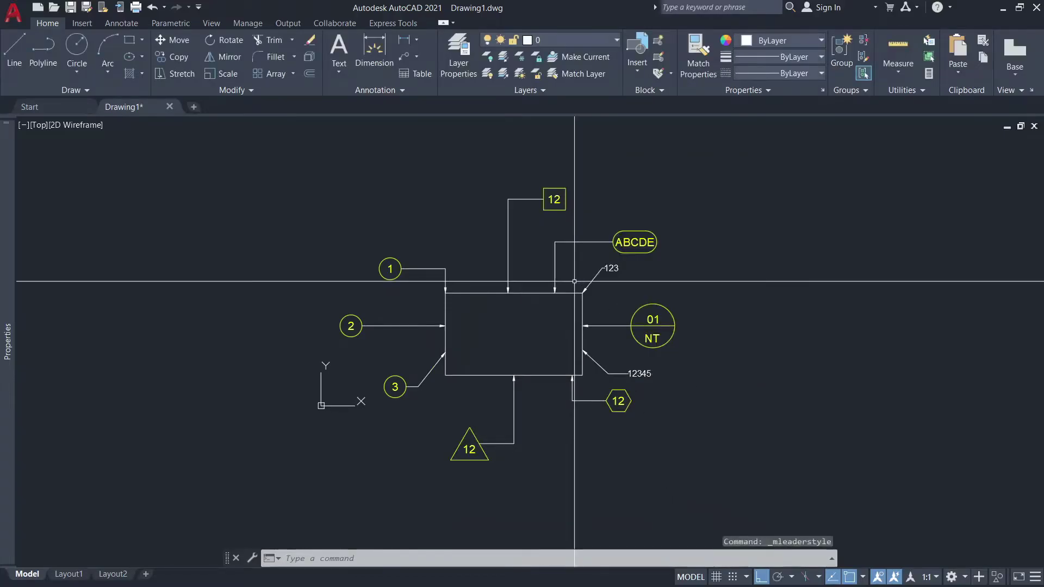
pyautogui.scroll(-2, 500, 361)
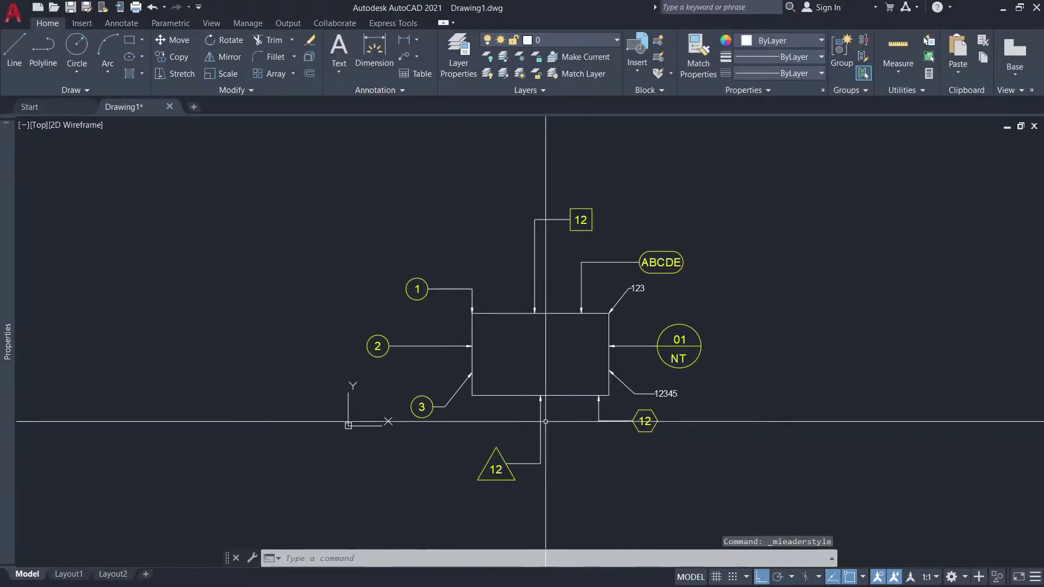
pyautogui.click(403, 58)
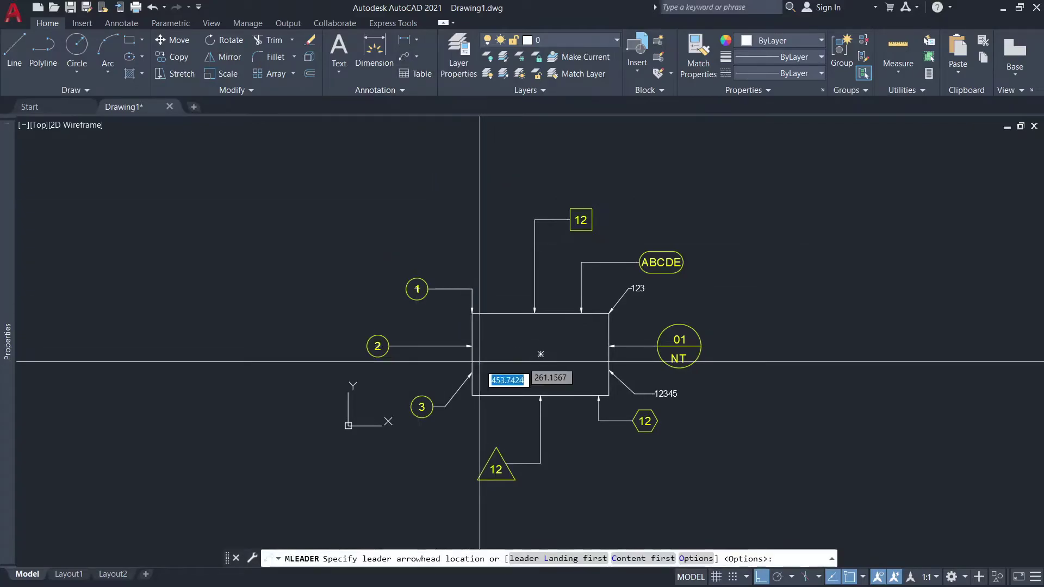
pyautogui.scroll(2, 484, 407)
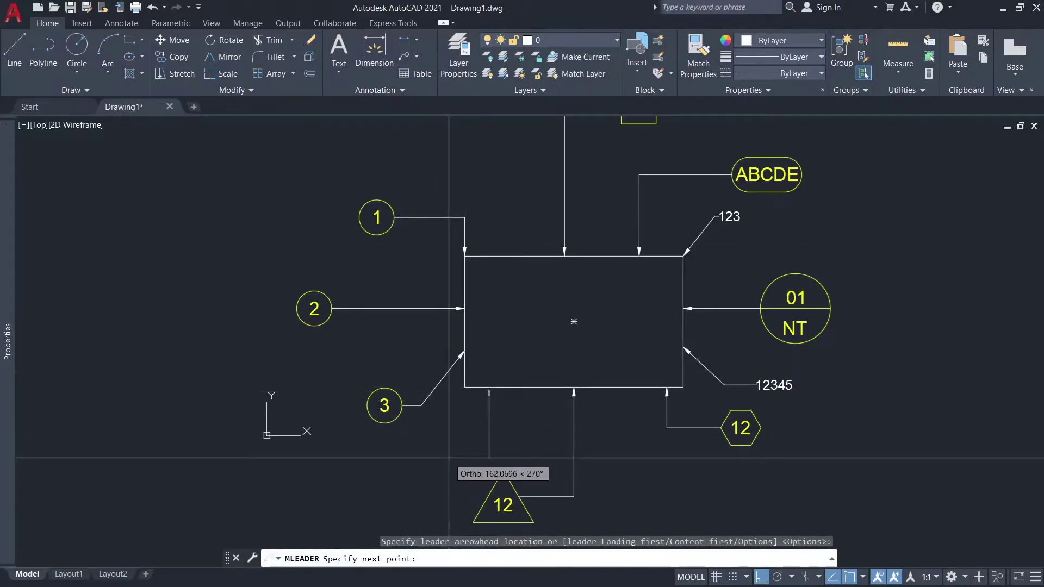
pyautogui.press('F8')
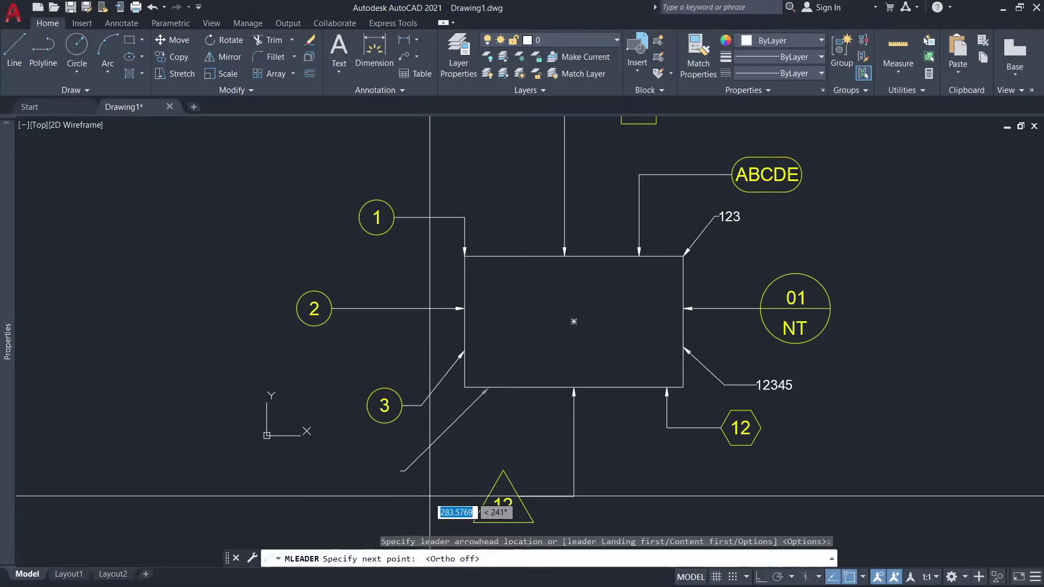
pyautogui.click(402, 473)
pyautogui.click(342, 492)
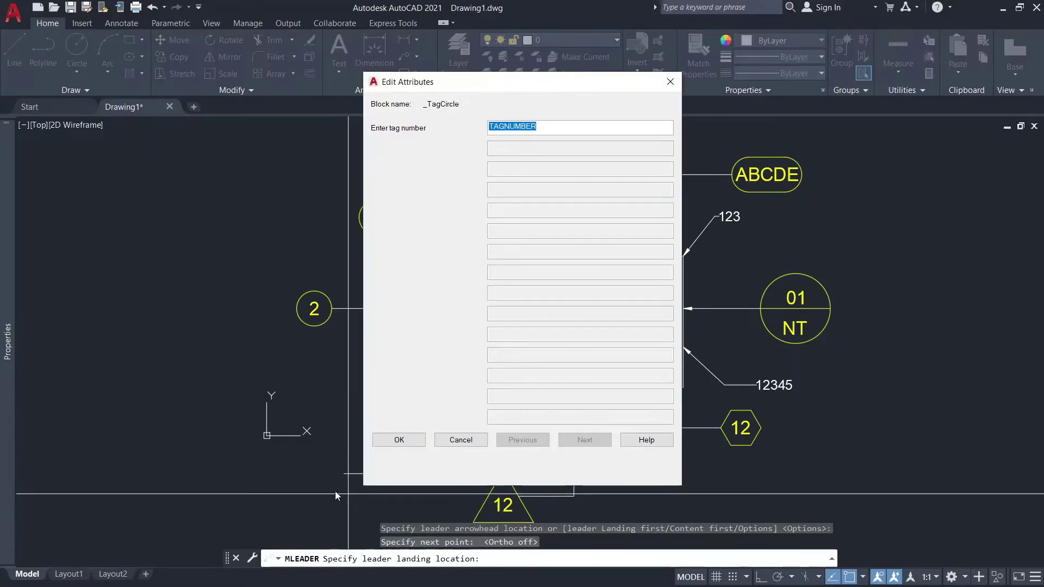
pyautogui.write('12')
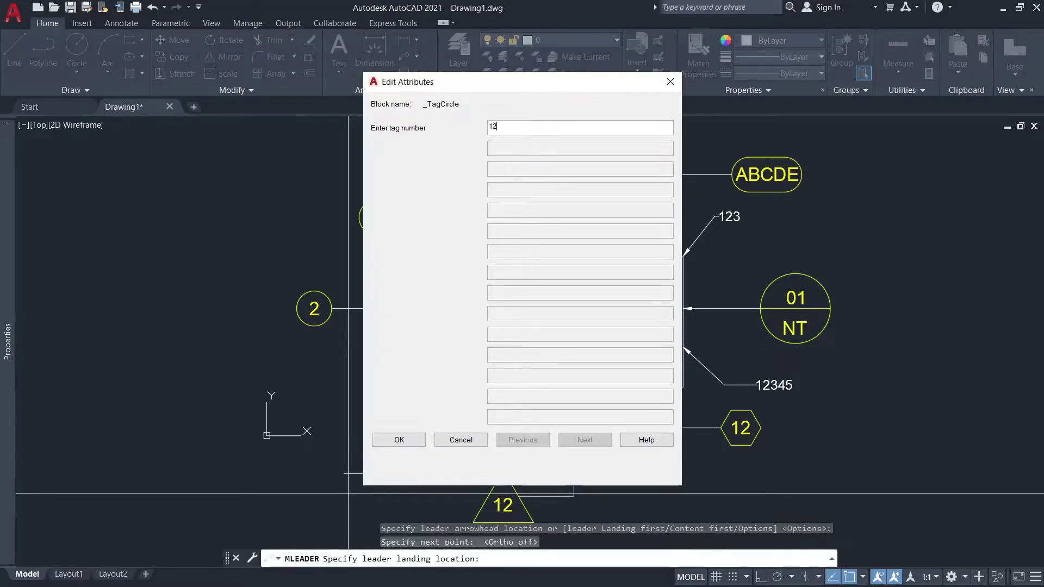
pyautogui.click(400, 439)
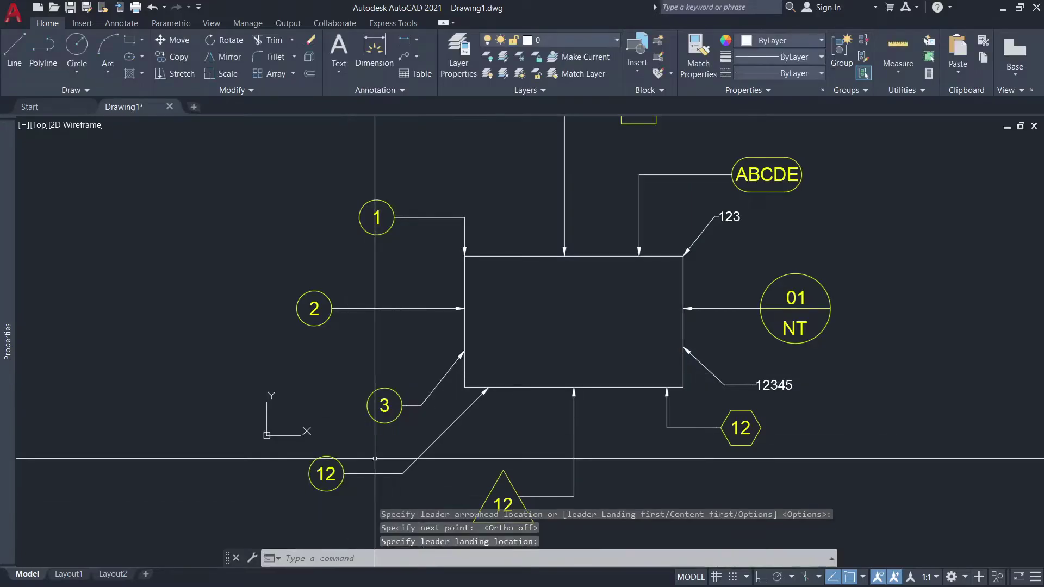
pyautogui.scroll(2, 354, 494)
pyautogui.scroll(-2, 354, 494)
pyautogui.scroll(2, 355, 489)
pyautogui.press('Escape')
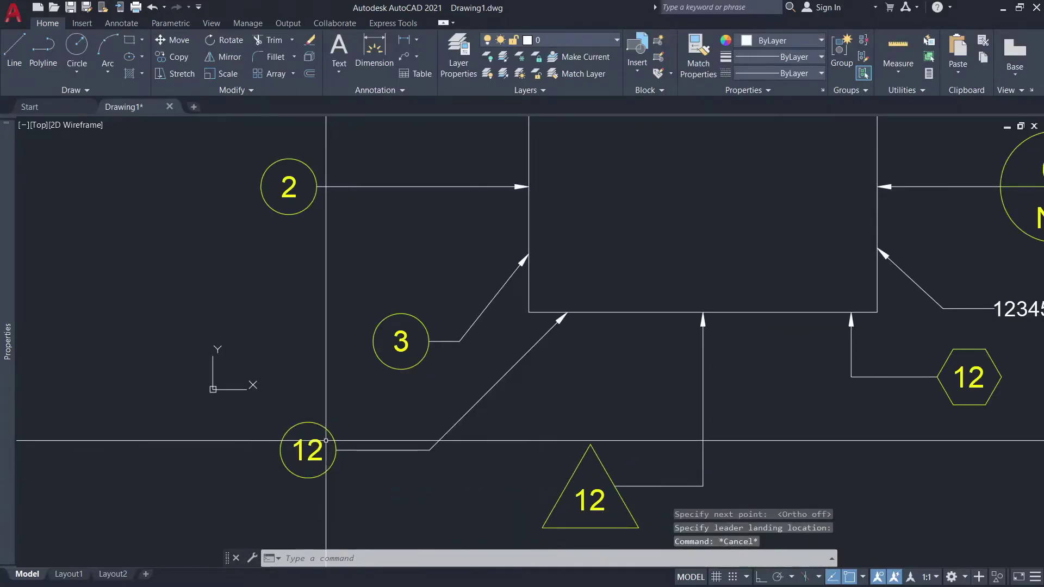
pyautogui.click(356, 449)
pyautogui.press('Escape')
pyautogui.press('Escape')
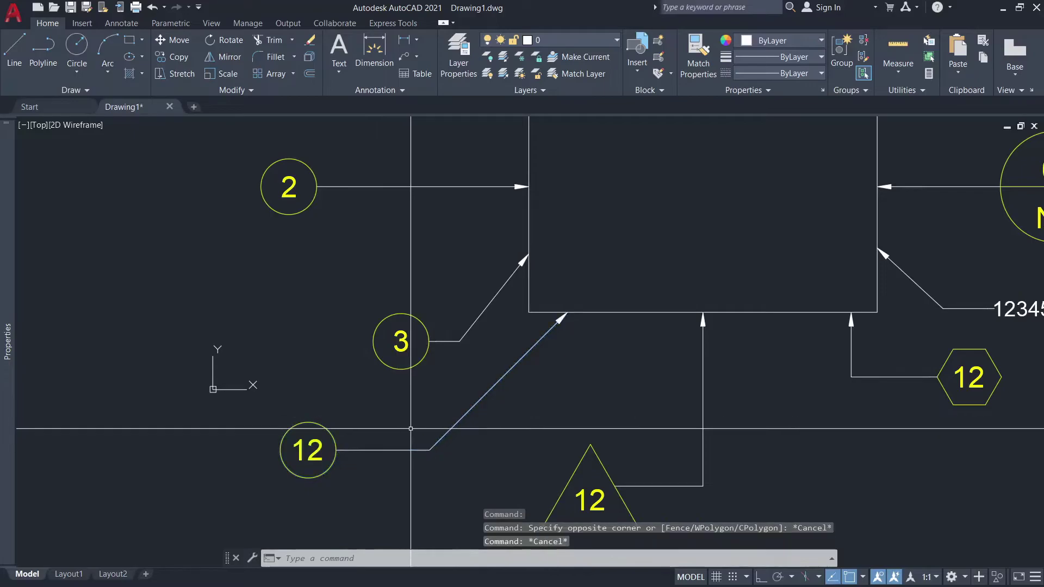
pyautogui.press('Escape')
pyautogui.scroll(3, 327, 451)
pyautogui.click(405, 443)
pyautogui.scroll(3, 381, 435)
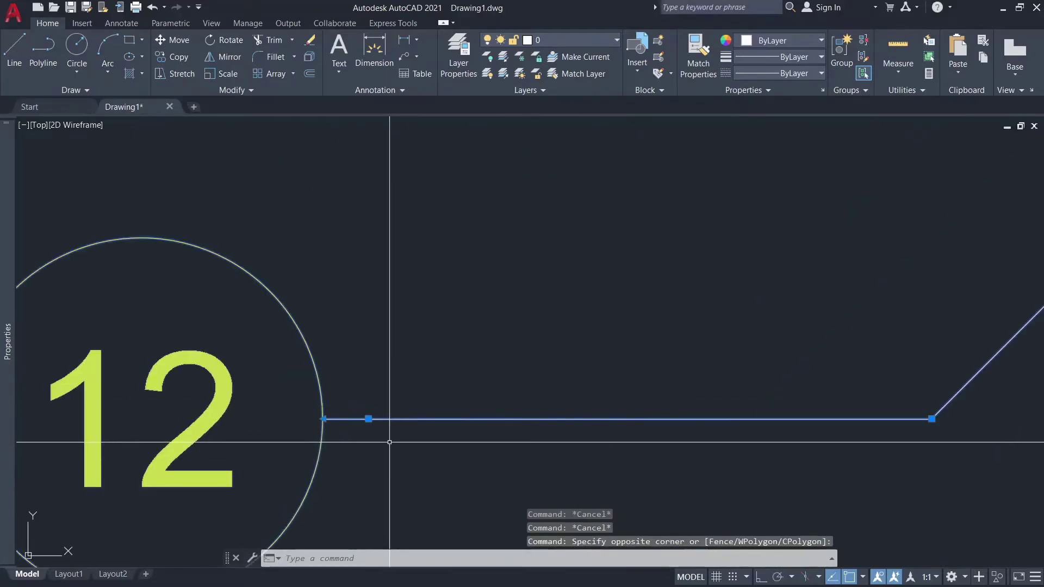
pyautogui.click(321, 419)
pyautogui.click(322, 419)
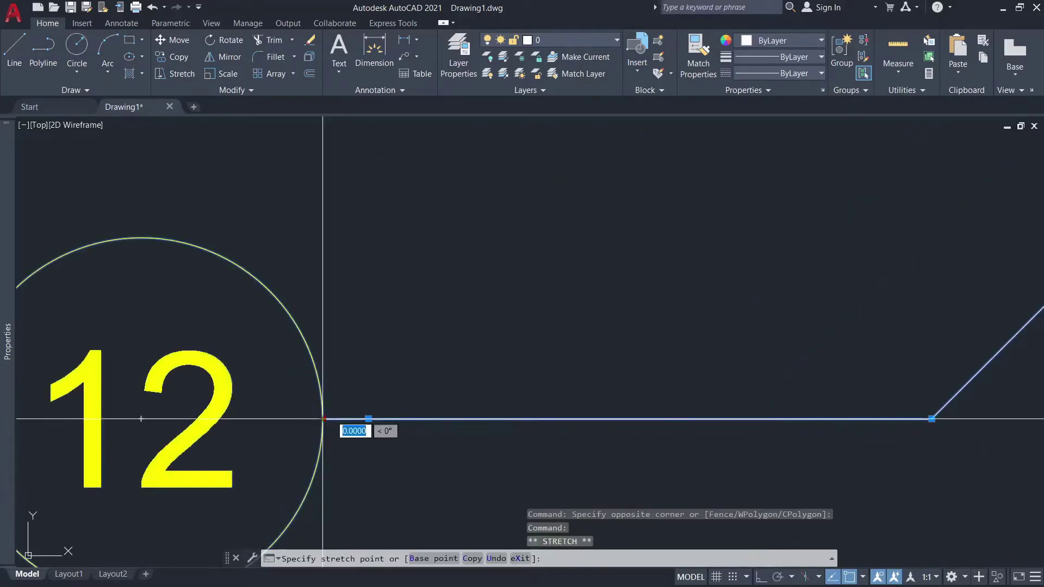
pyautogui.scroll(-5, 324, 411)
pyautogui.click(247, 403)
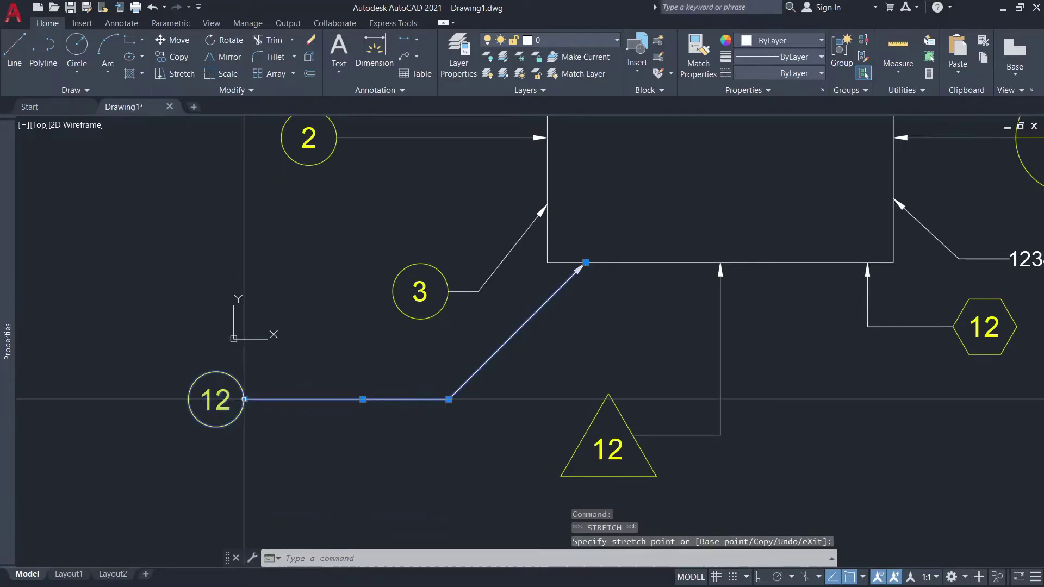
pyautogui.click(245, 399)
pyautogui.click(342, 401)
pyautogui.press('Escape')
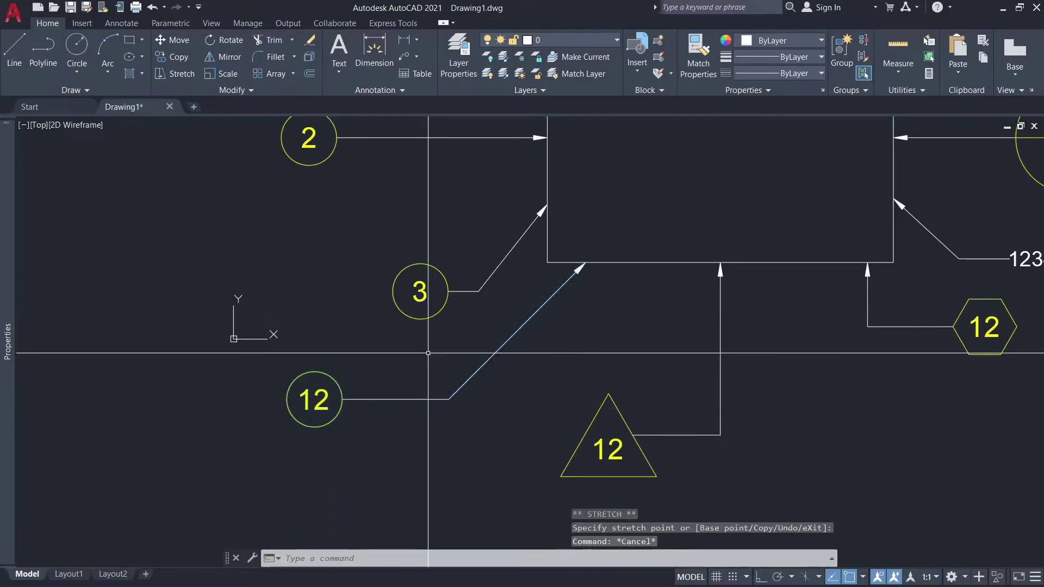
pyautogui.scroll(-4, 528, 377)
pyautogui.scroll(2, 529, 378)
pyautogui.scroll(-2, 421, 354)
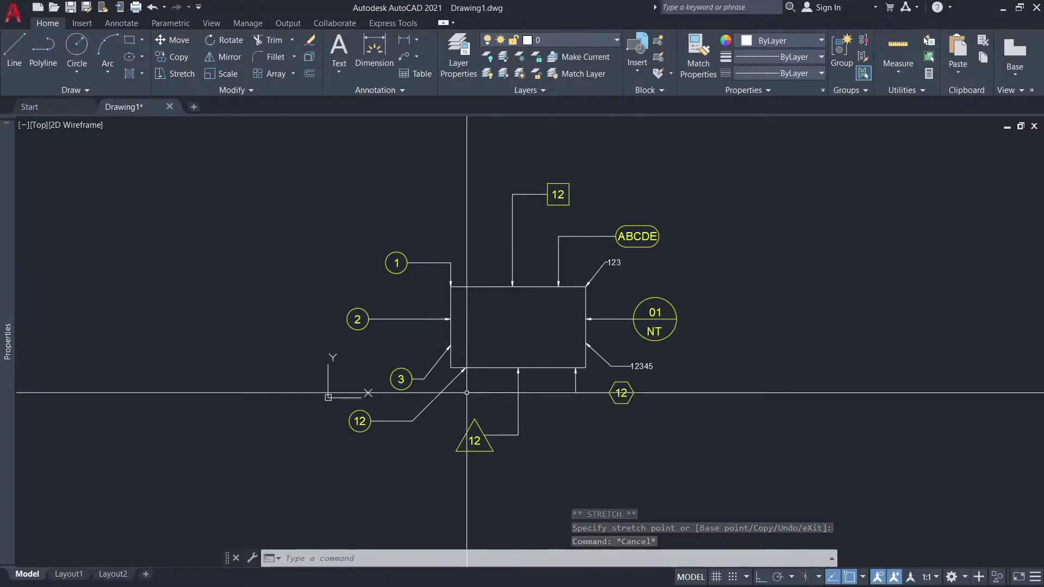
pyautogui.scroll(4, 451, 413)
pyautogui.click(426, 356)
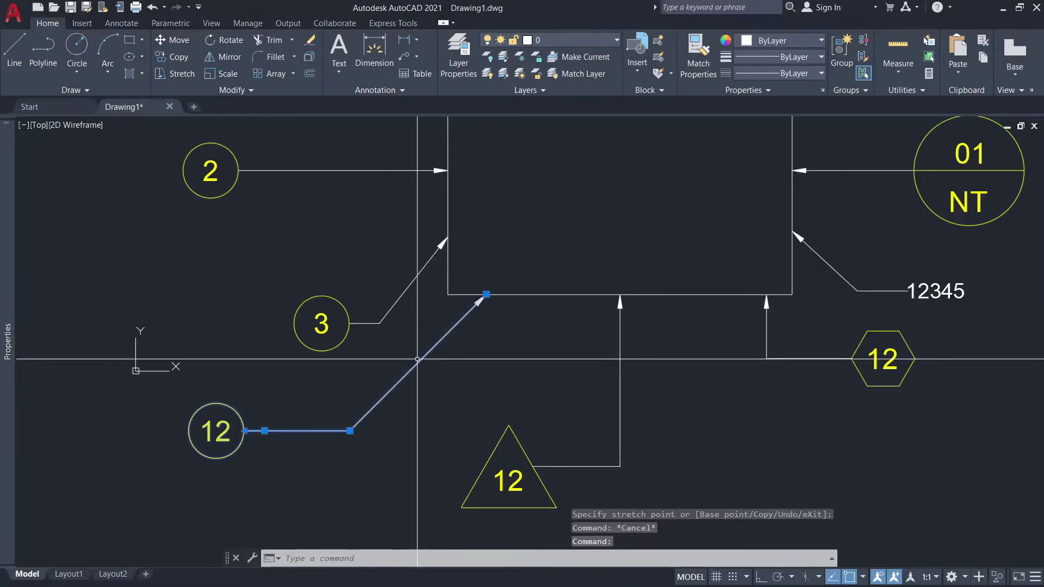
pyautogui.scroll(-4, 440, 349)
pyautogui.press('Escape')
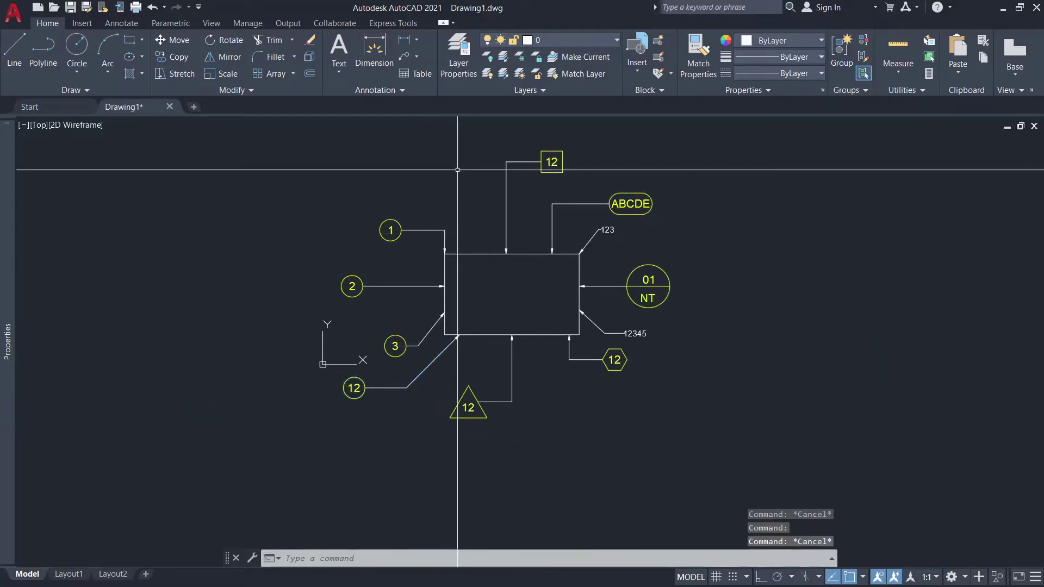
# - Add circle tag 34 on a leader angling down-right onto the rectangle's top edge
pyautogui.click(402, 57)
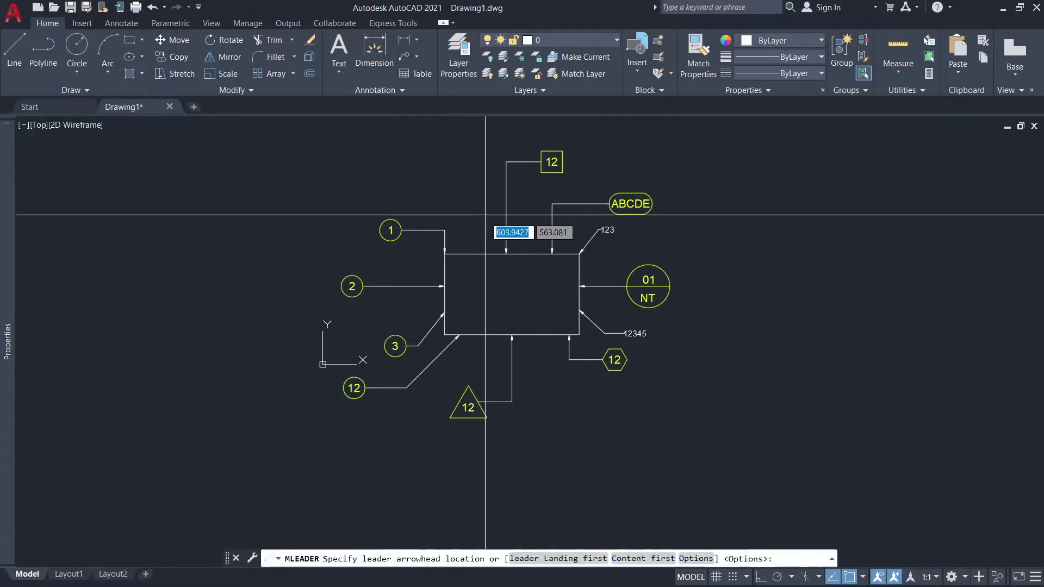
pyautogui.click(469, 254)
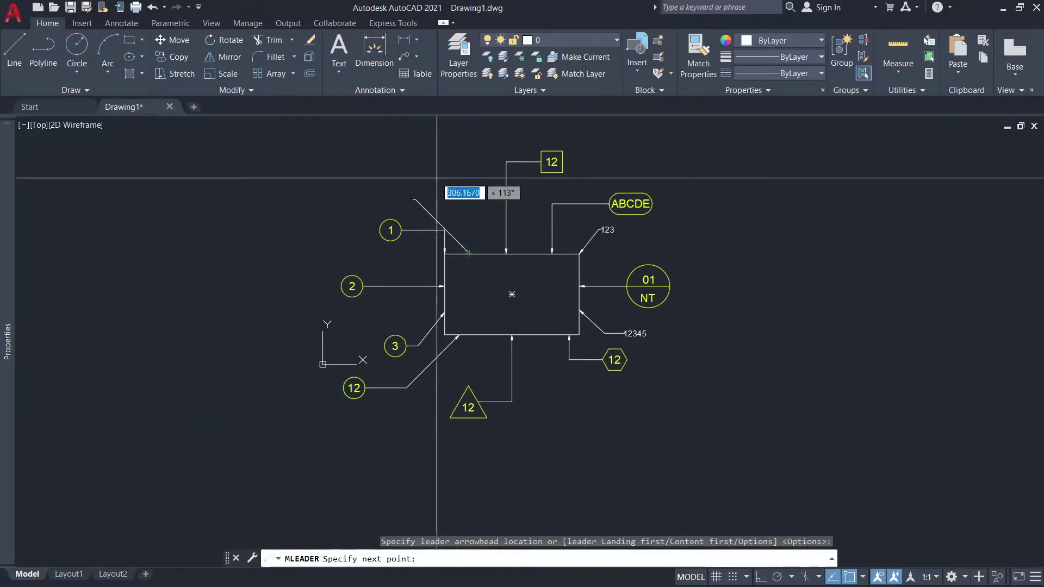
pyautogui.press('Escape')
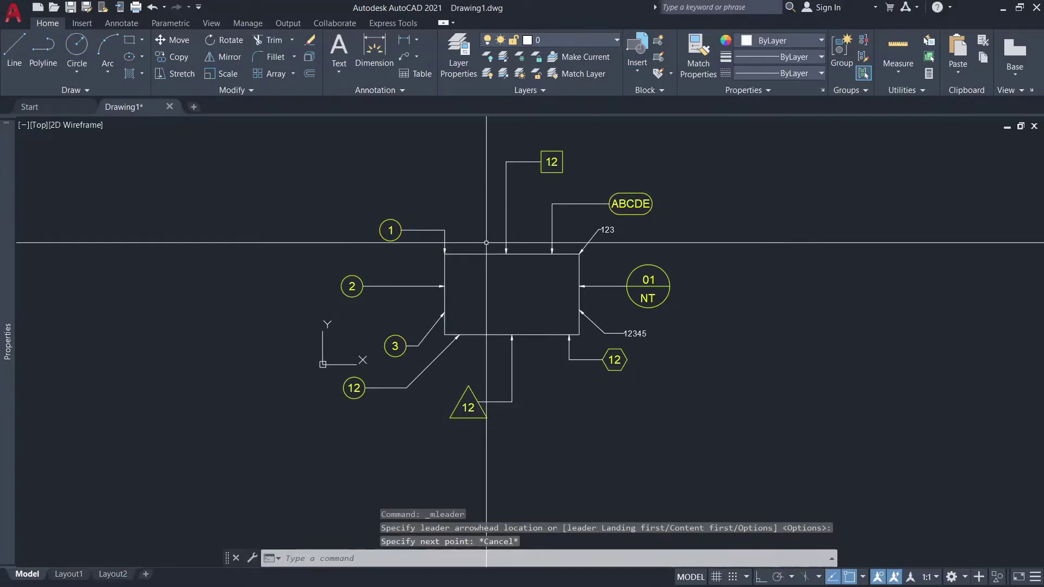
pyautogui.press('Return')
pyautogui.click(486, 254)
pyautogui.click(425, 180)
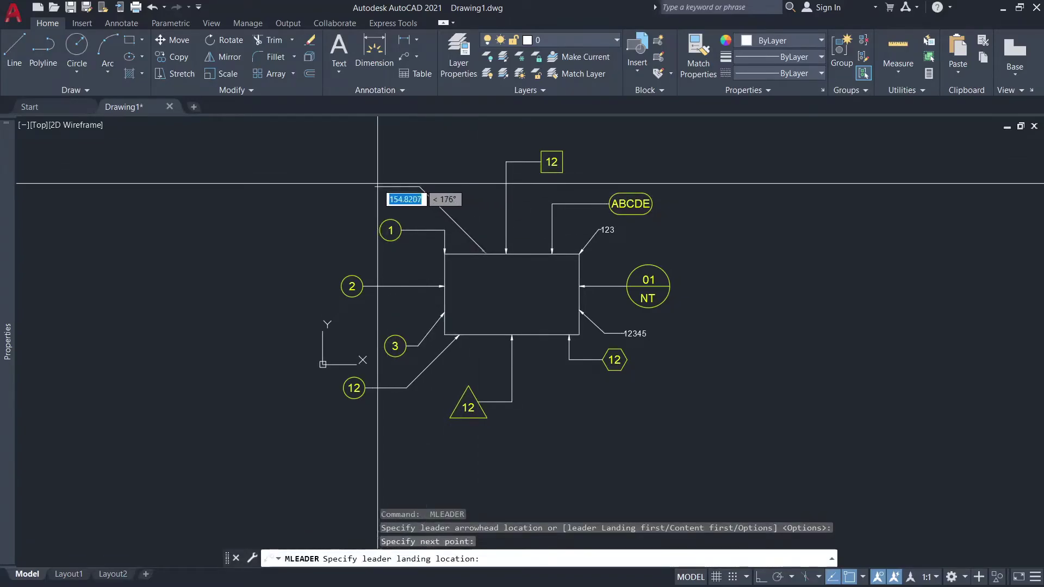
pyautogui.click(377, 183)
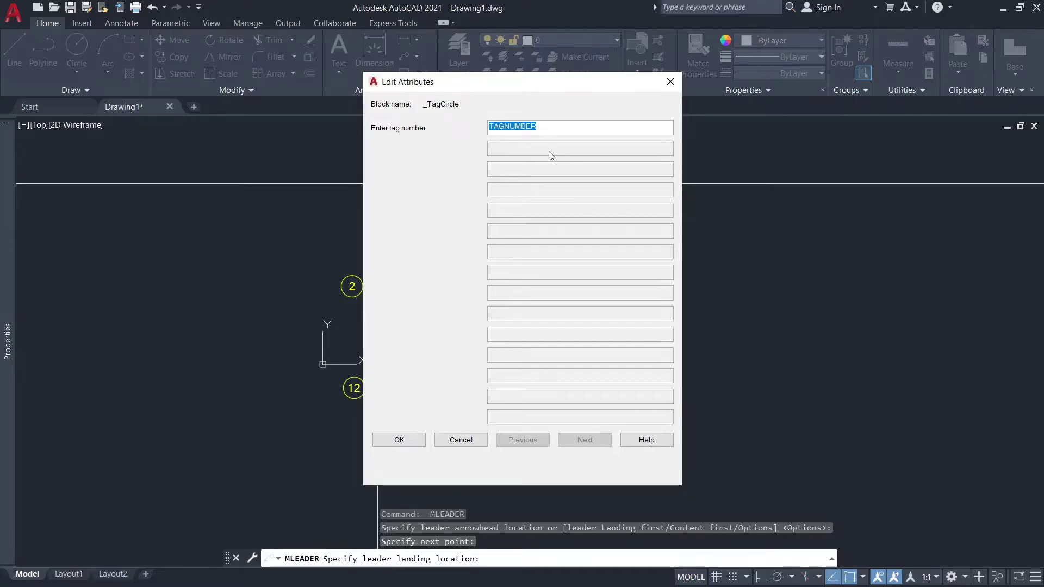
pyautogui.write('10')
pyautogui.click(402, 439)
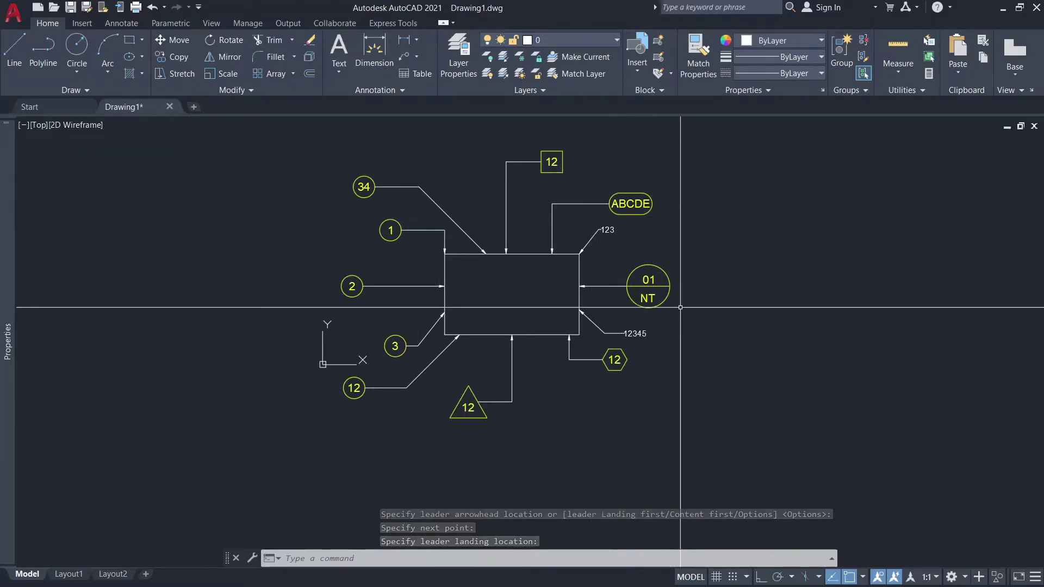
# - Open the Standard style's Leader Structure settings and enable the second segment angle constraint
pyautogui.click(400, 91)
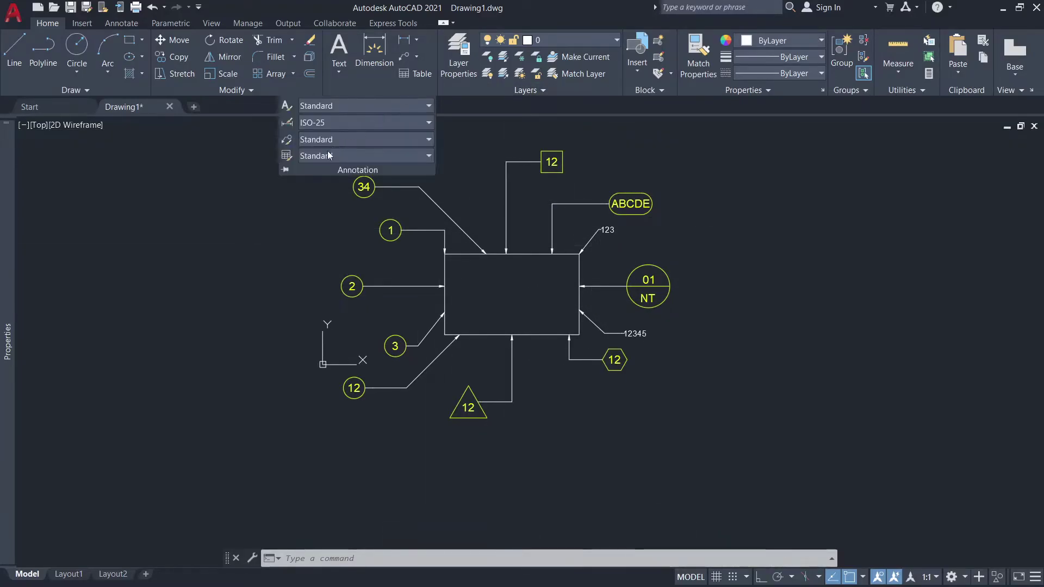
pyautogui.click(288, 143)
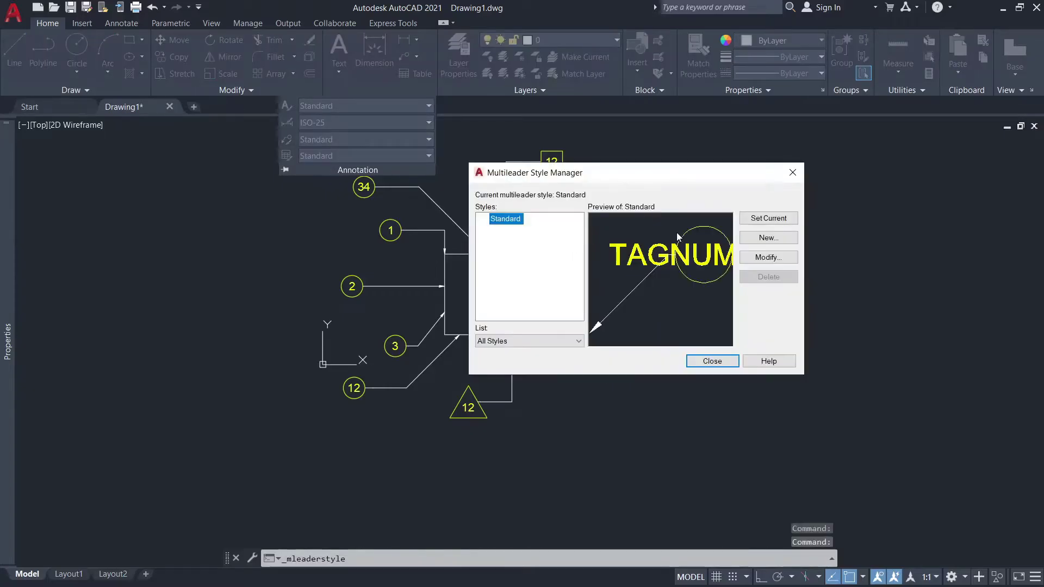
pyautogui.click(784, 258)
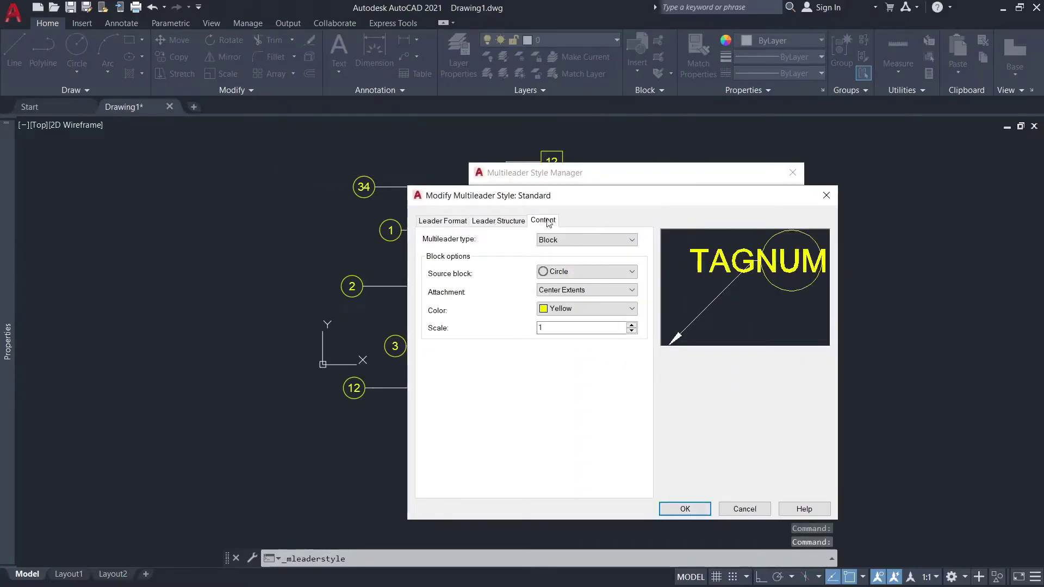
pyautogui.click(496, 222)
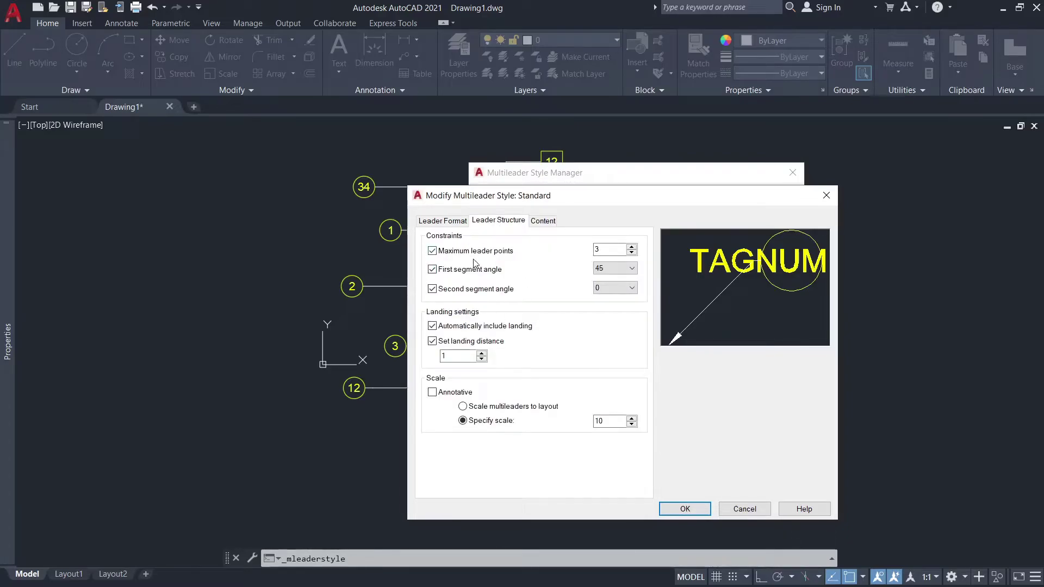
pyautogui.click(433, 289)
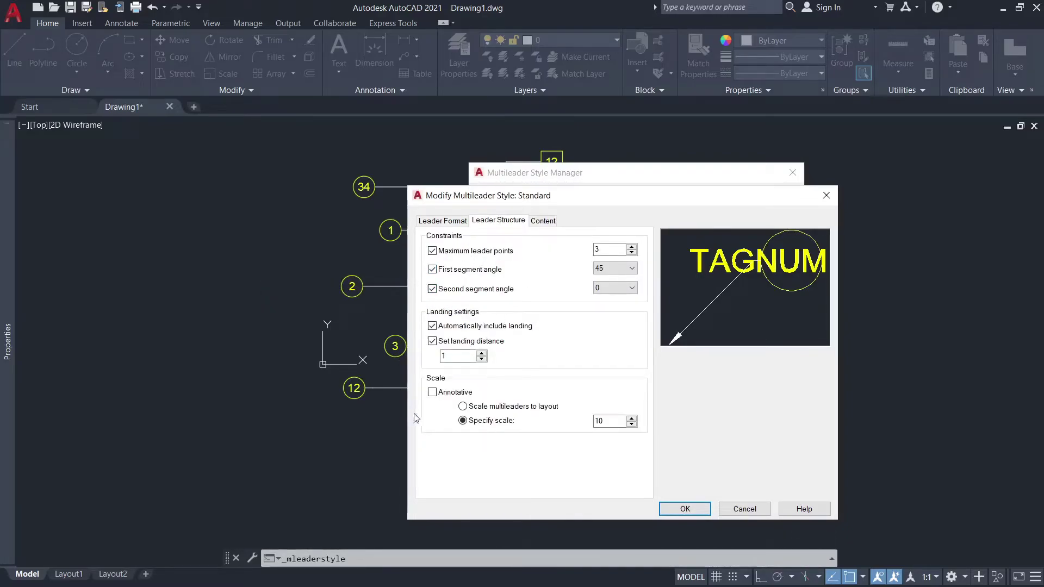
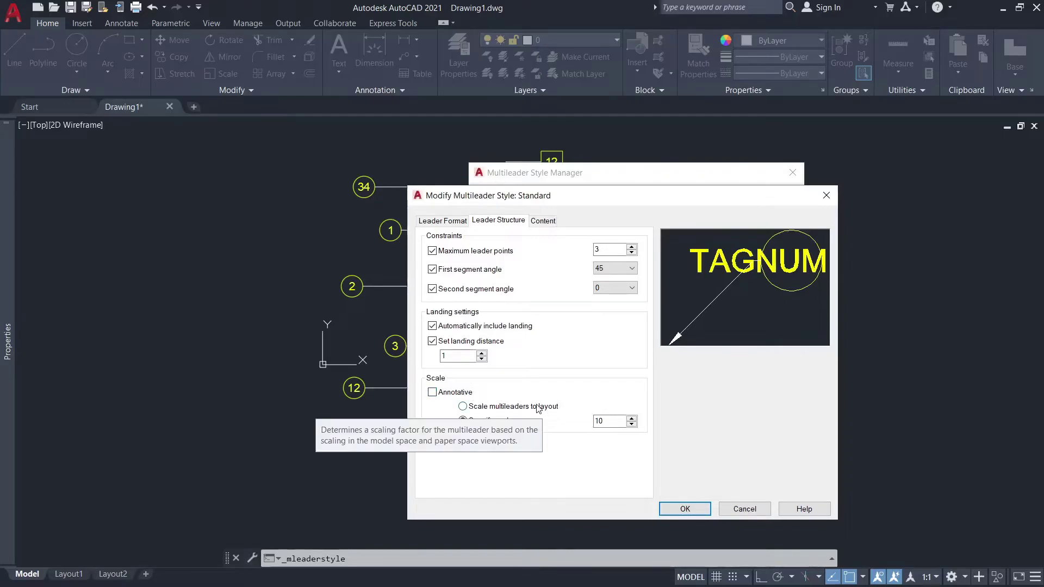
# - Switch the multileader style's leader type to Spline, then undo it back to straight leaders
pyautogui.click(440, 223)
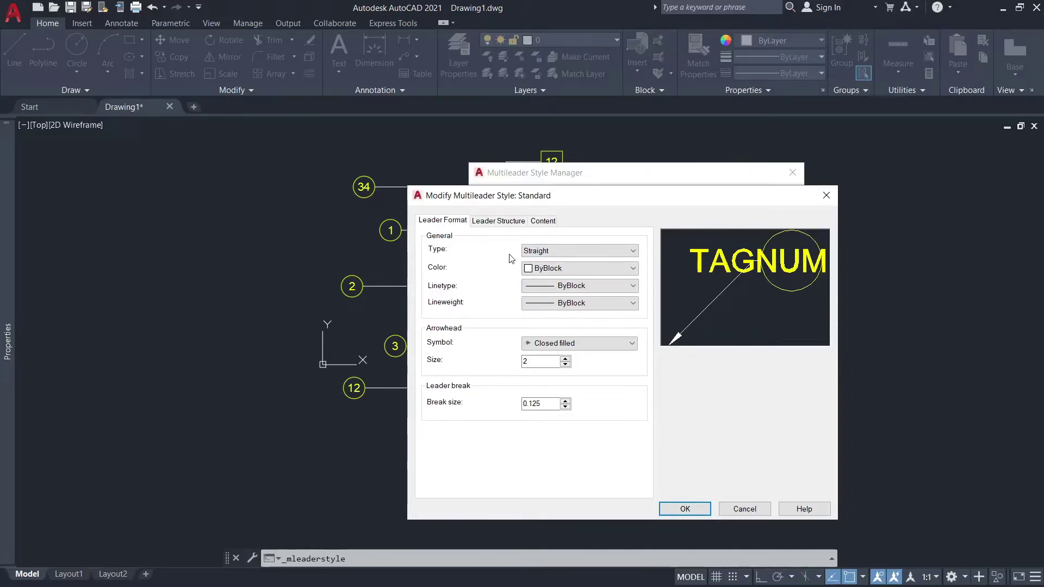
pyautogui.click(619, 252)
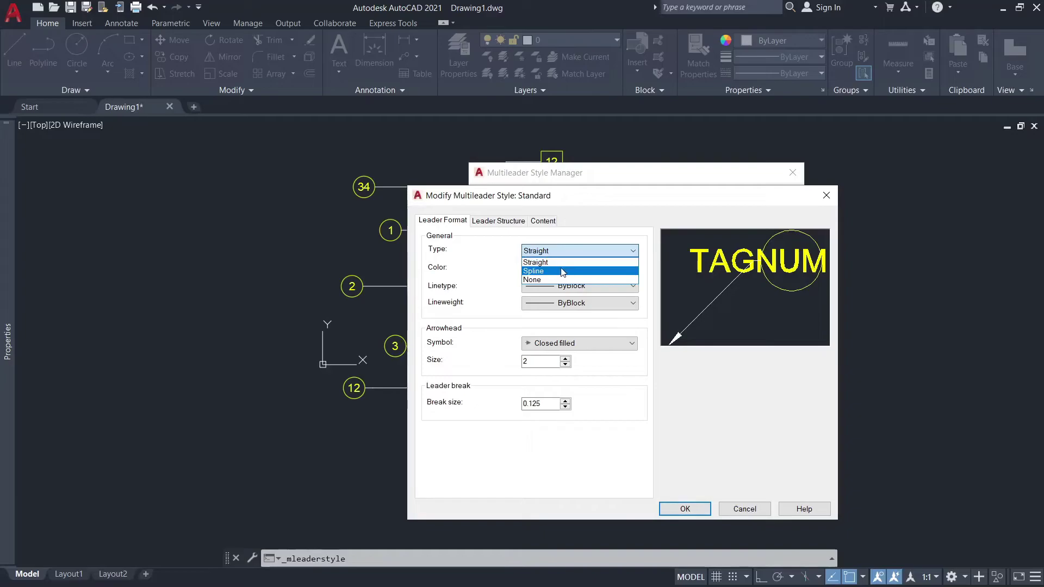
pyautogui.click(563, 269)
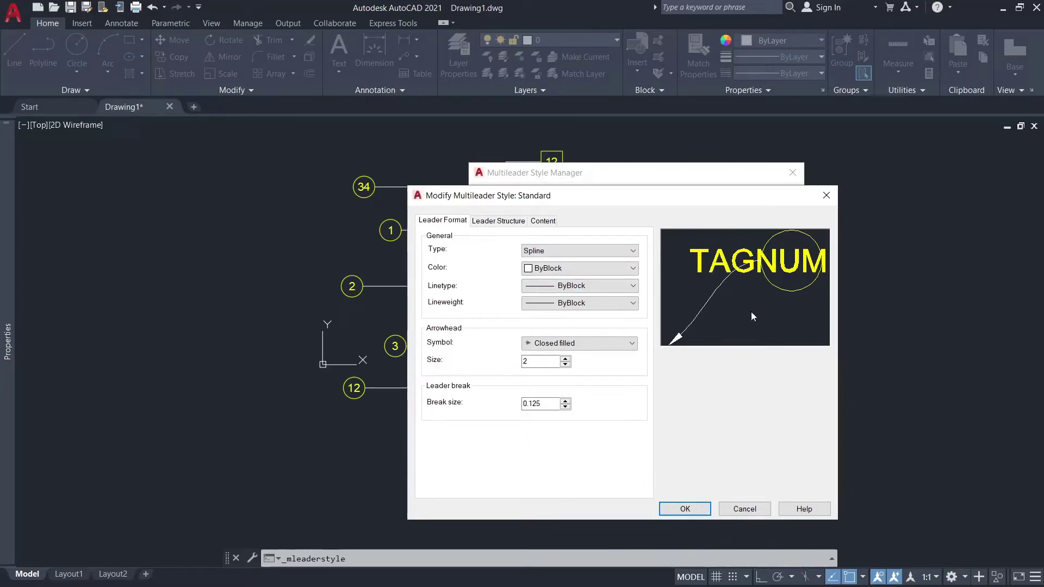
pyautogui.click(700, 513)
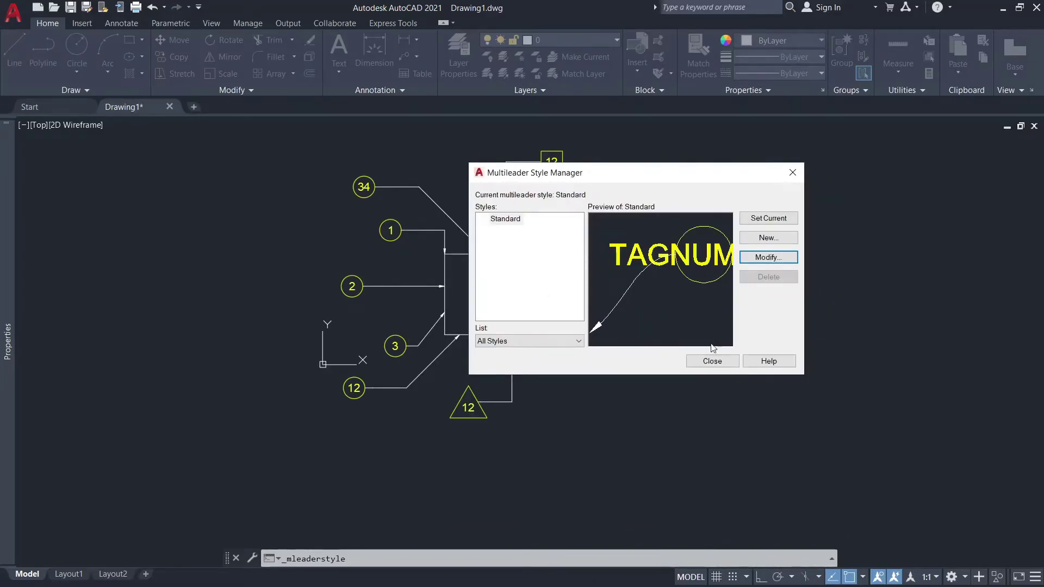
pyautogui.click(713, 367)
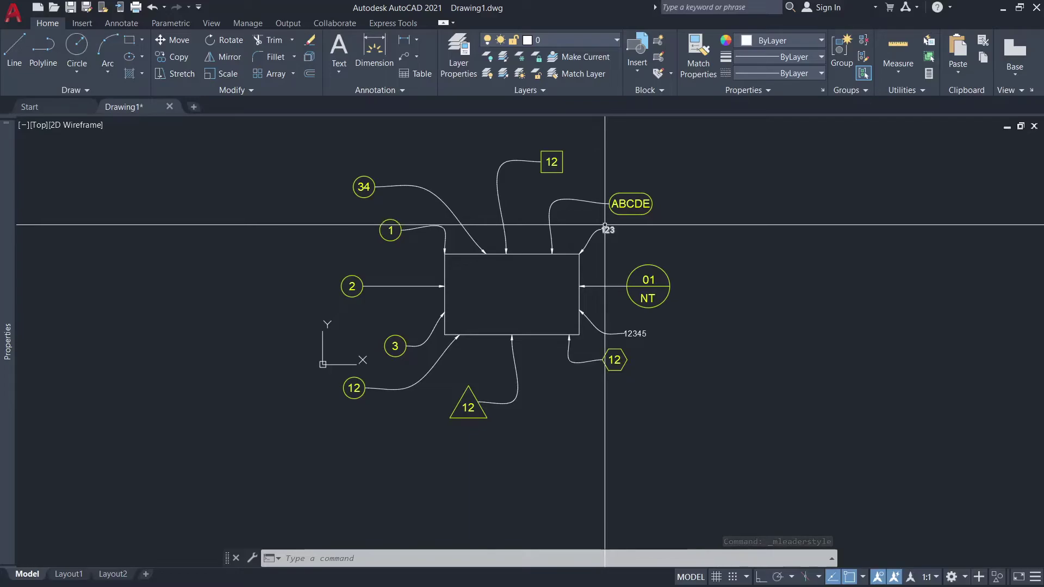
pyautogui.hotkey('ctrl', 'z')
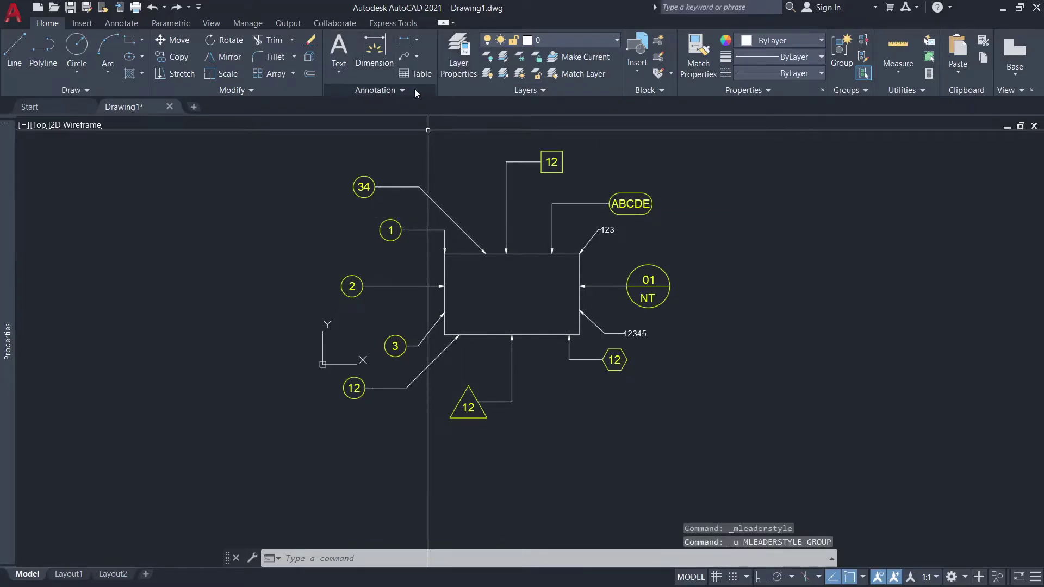
pyautogui.click(400, 89)
# - Give the Standard multileader style red leader lines and Dot arrowheads
pyautogui.click(285, 141)
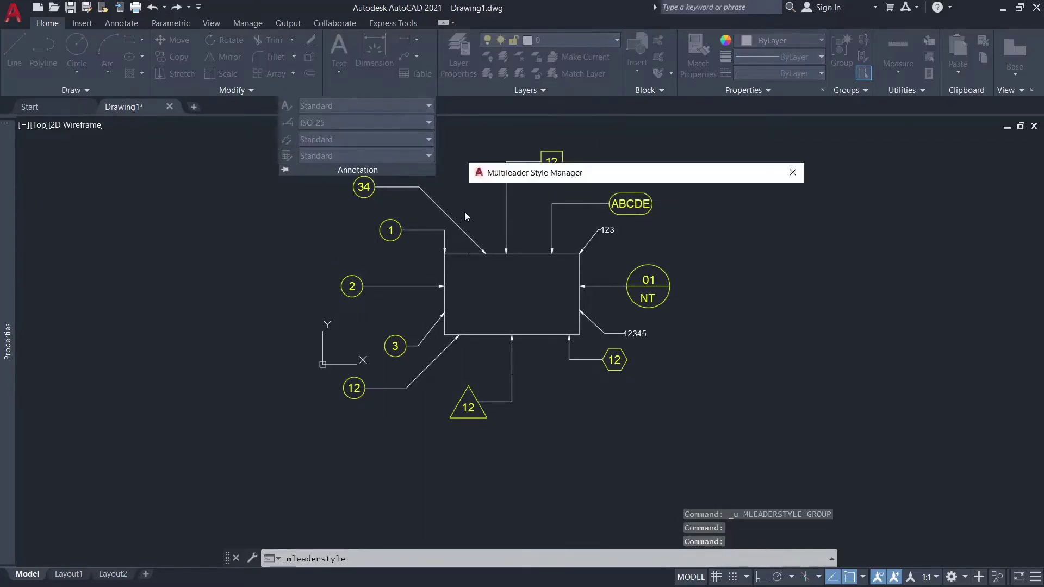
pyautogui.click(780, 258)
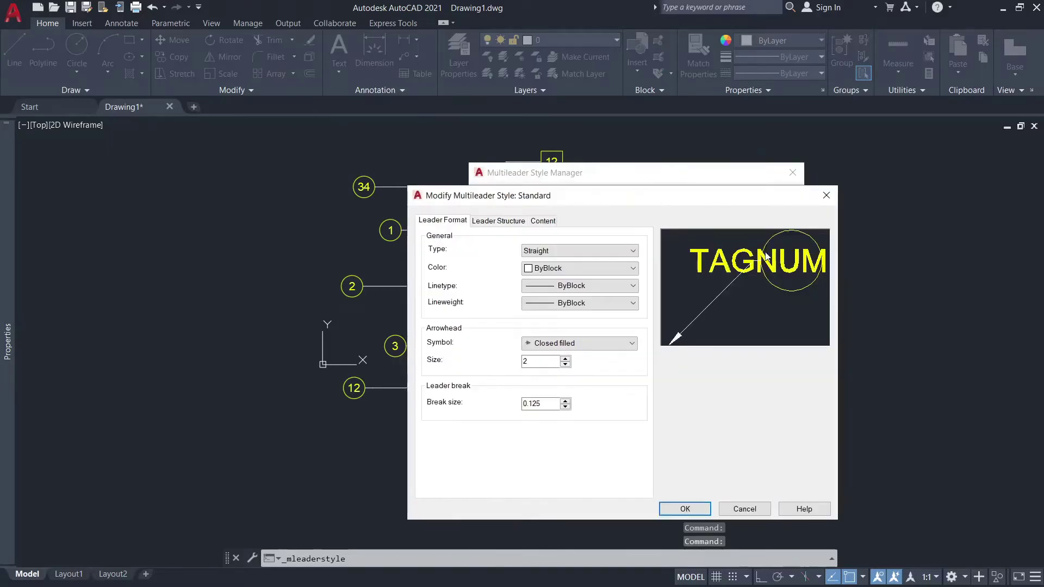
pyautogui.click(569, 270)
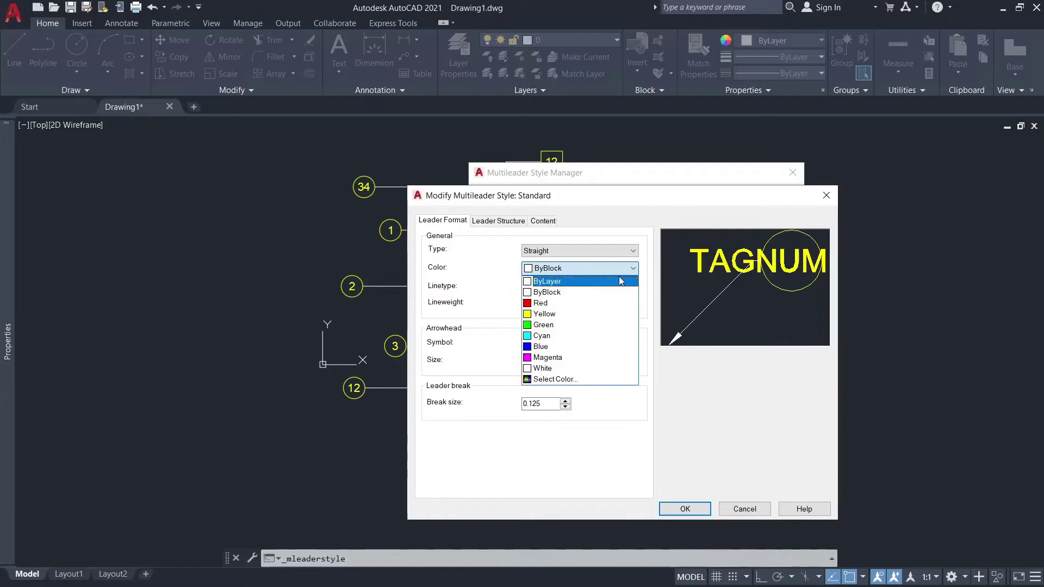
pyautogui.click(541, 303)
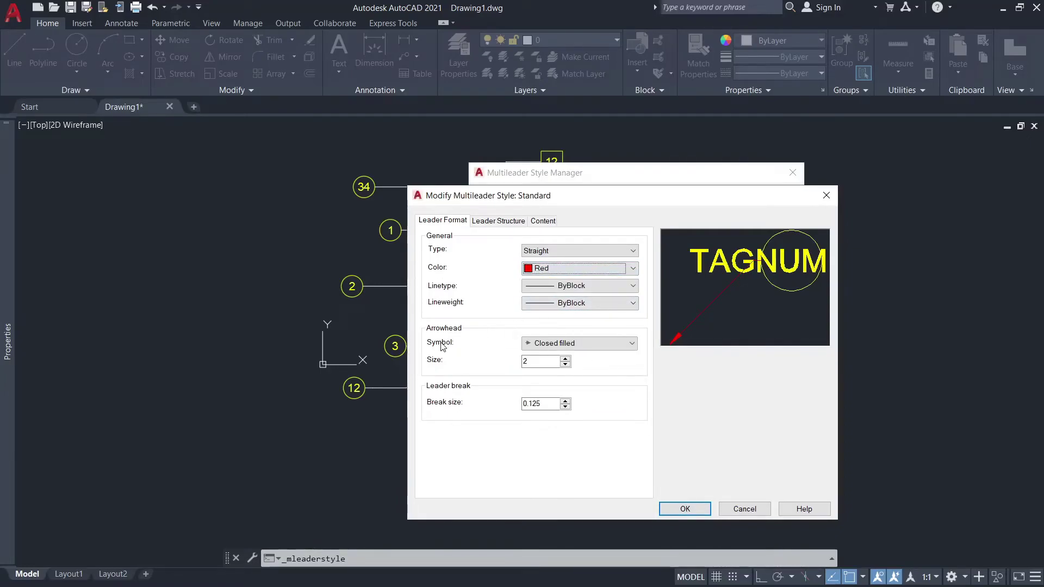
pyautogui.click(565, 343)
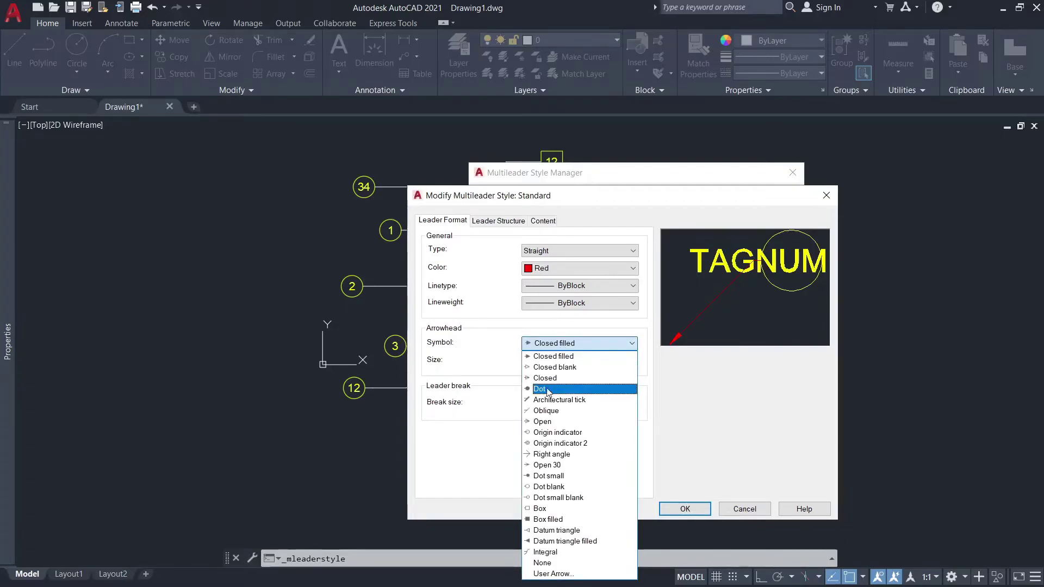
pyautogui.click(549, 388)
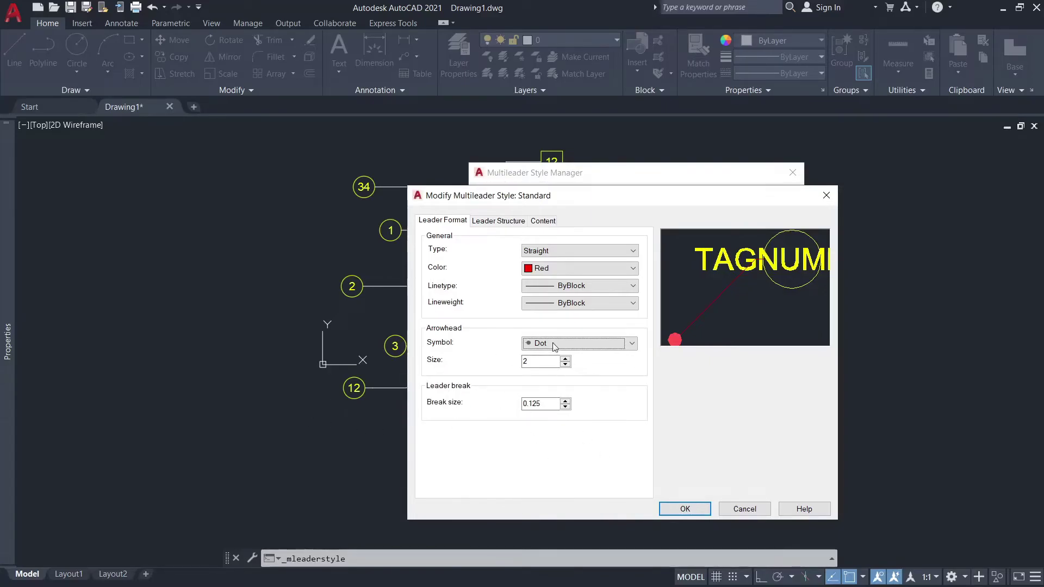
pyautogui.click(686, 509)
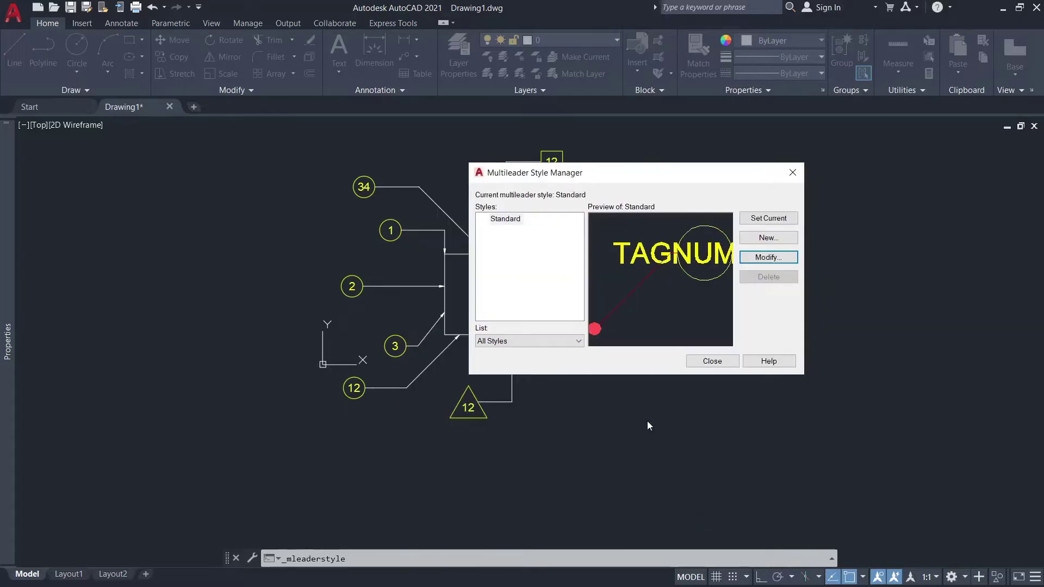
pyautogui.click(696, 363)
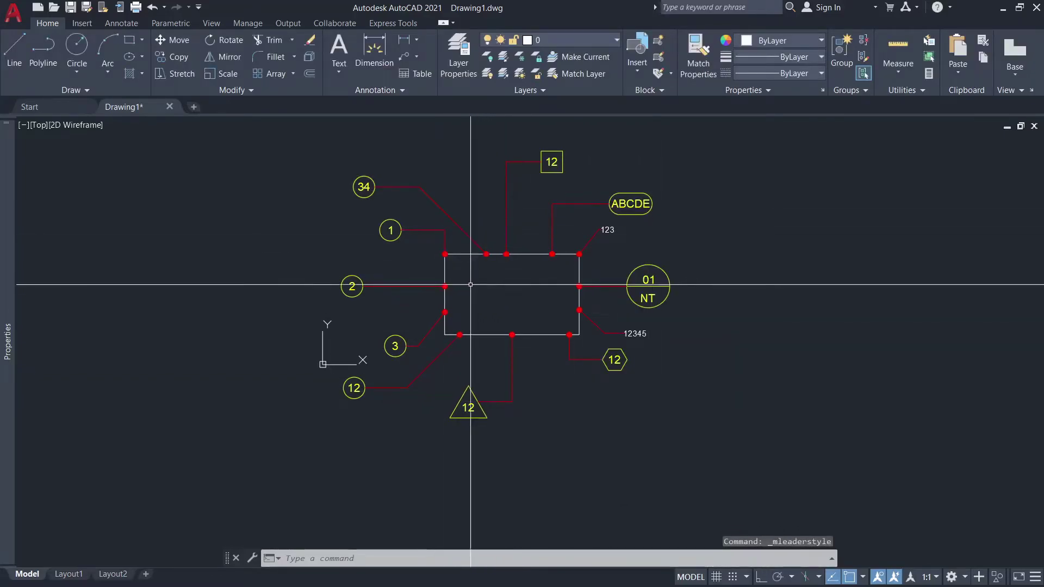
pyautogui.scroll(4, 482, 266)
pyautogui.scroll(-6, 506, 267)
pyautogui.scroll(4, 483, 252)
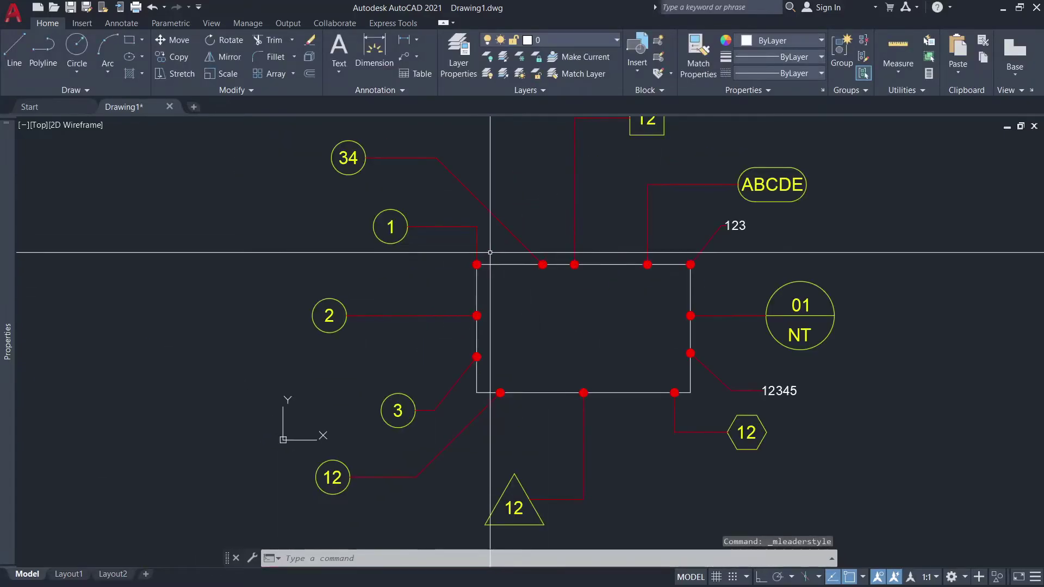
pyautogui.scroll(-5, 599, 302)
pyautogui.scroll(3, 638, 308)
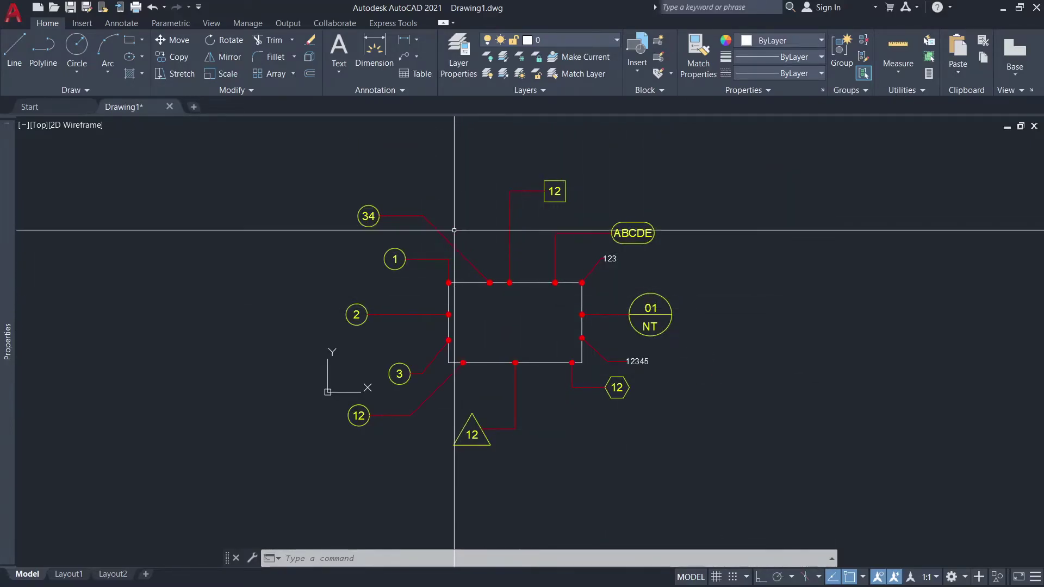
# - Add a bent second leader from the square 12 balloon down to the rectangle's top edge
pyautogui.click(416, 57)
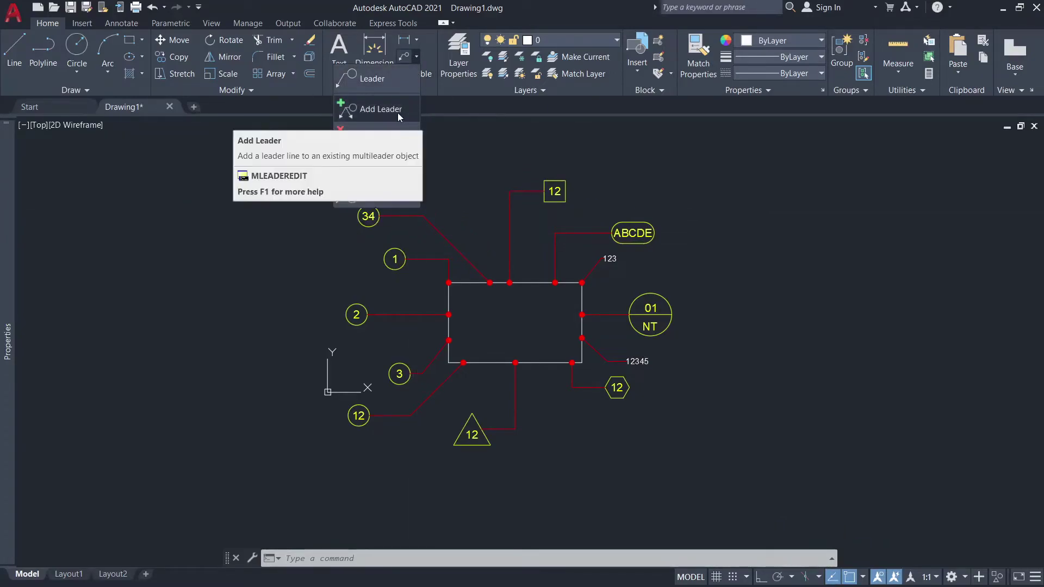
pyautogui.click(362, 111)
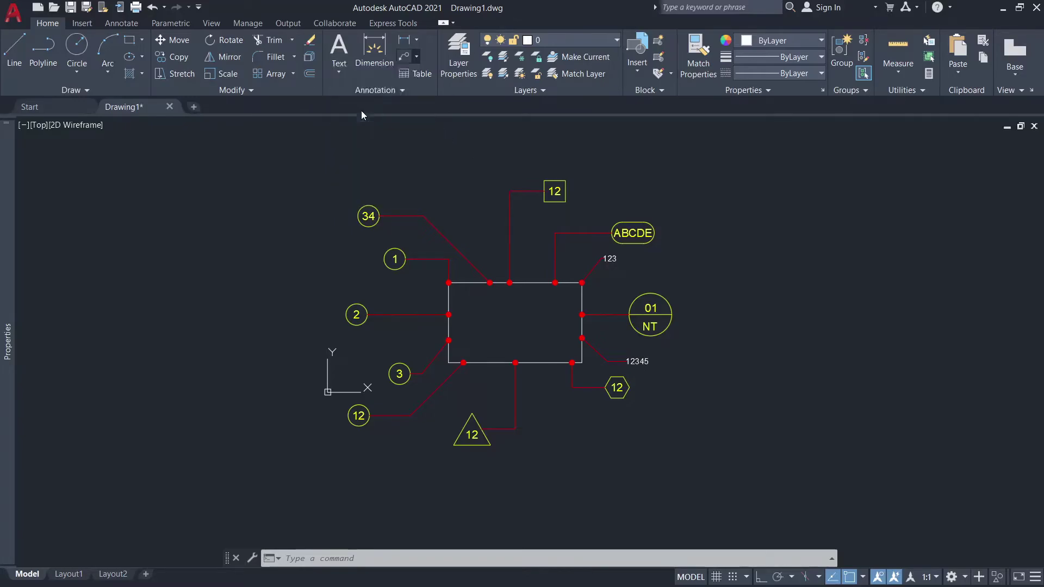
pyautogui.click(508, 199)
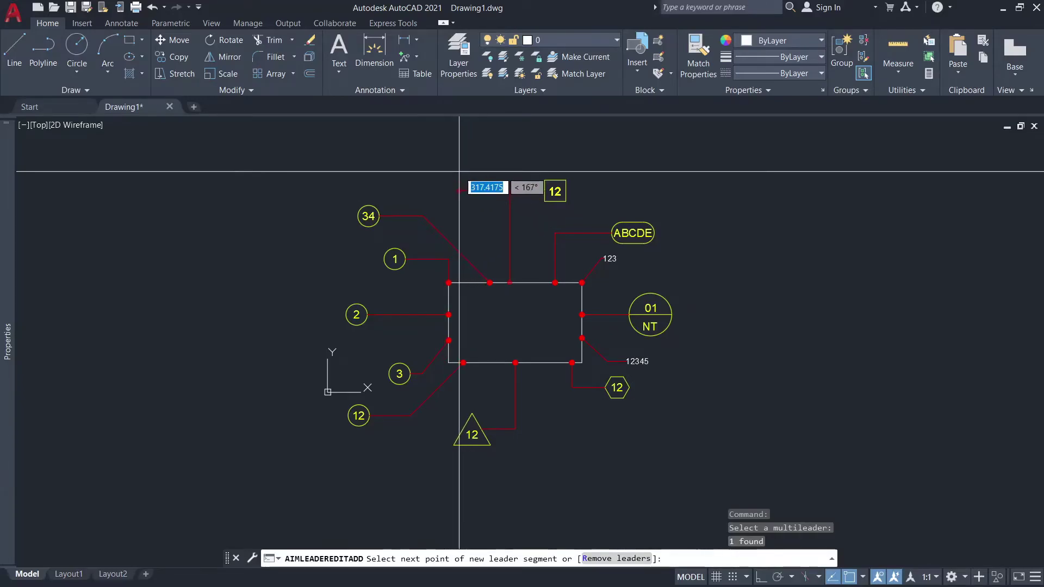
pyautogui.press('F8')
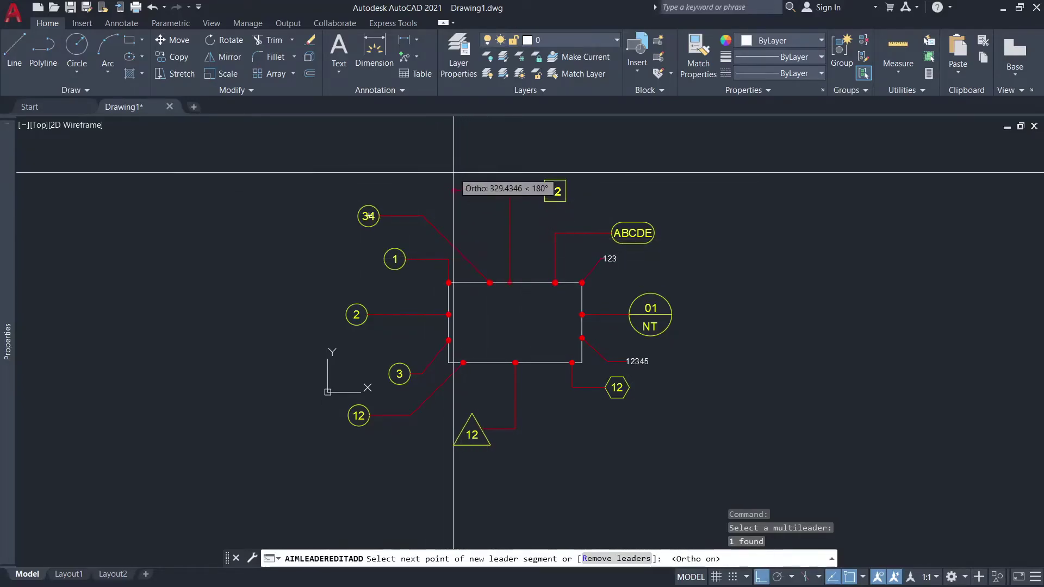
pyautogui.press('F8')
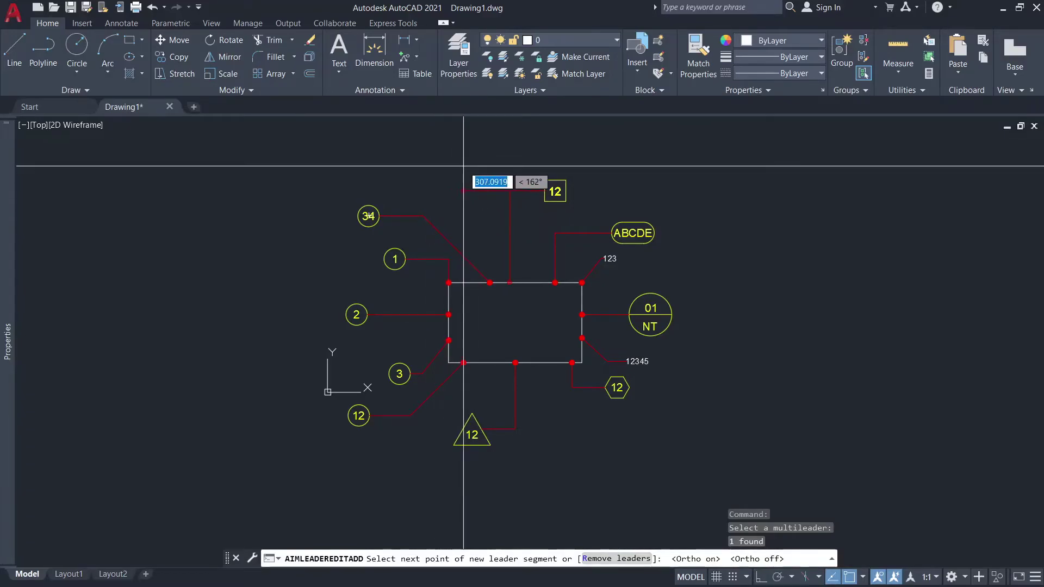
pyautogui.click(463, 191)
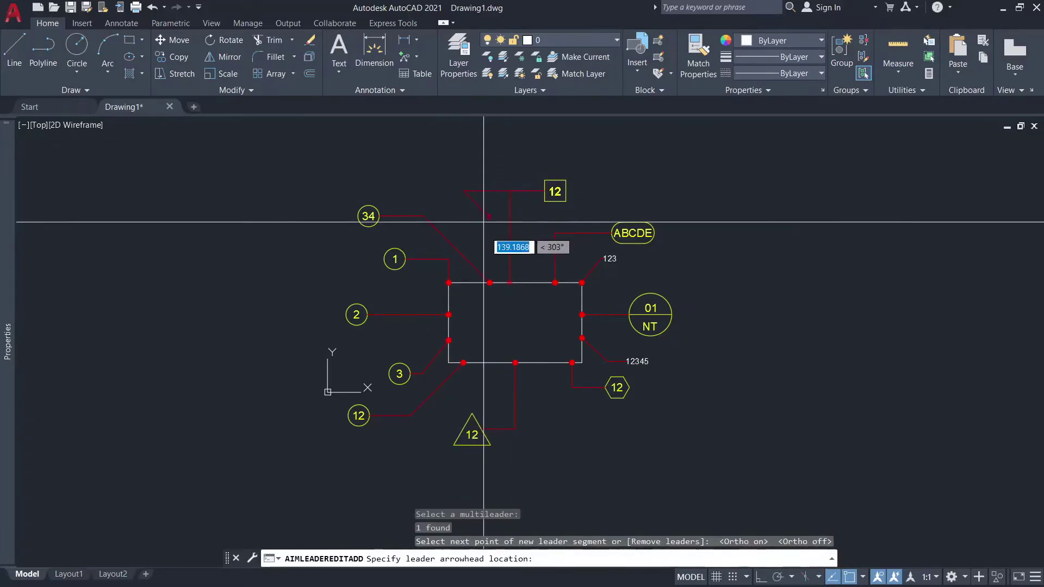
pyautogui.click(505, 282)
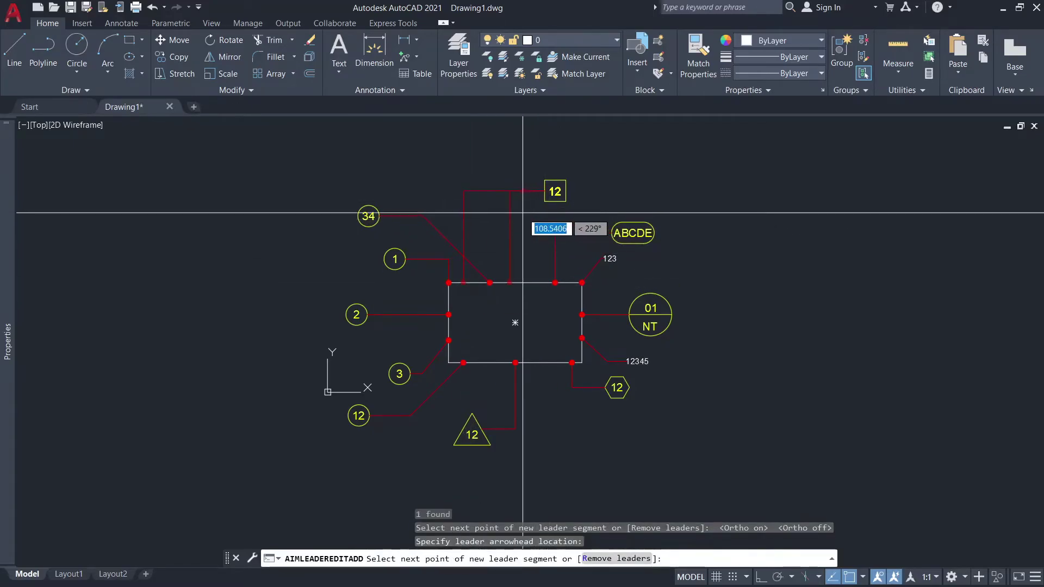
pyautogui.press('Return')
pyautogui.scroll(2, 550, 244)
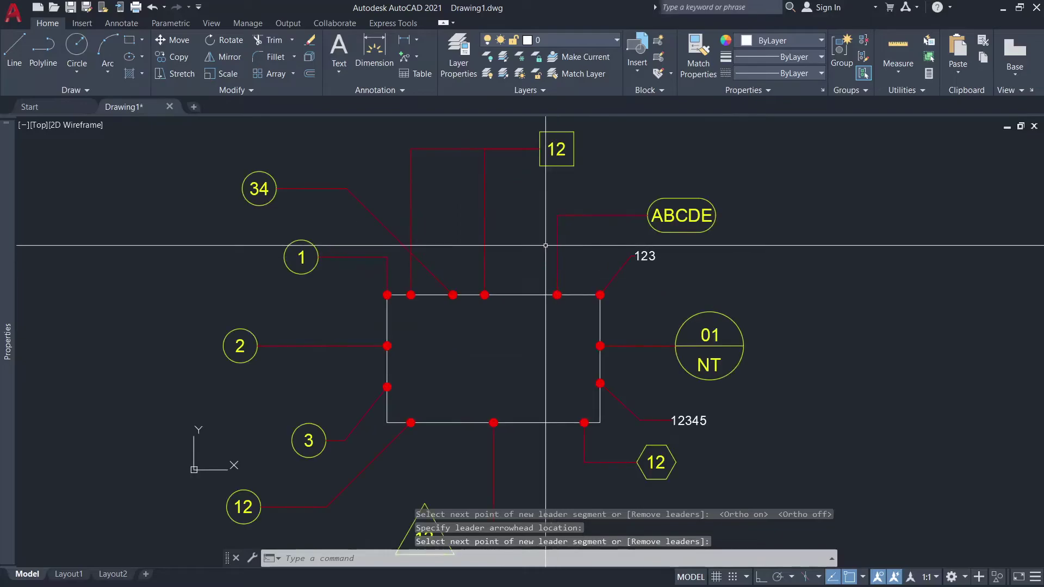
pyautogui.scroll(-2, 439, 263)
pyautogui.scroll(-2, 438, 263)
pyautogui.scroll(2, 533, 224)
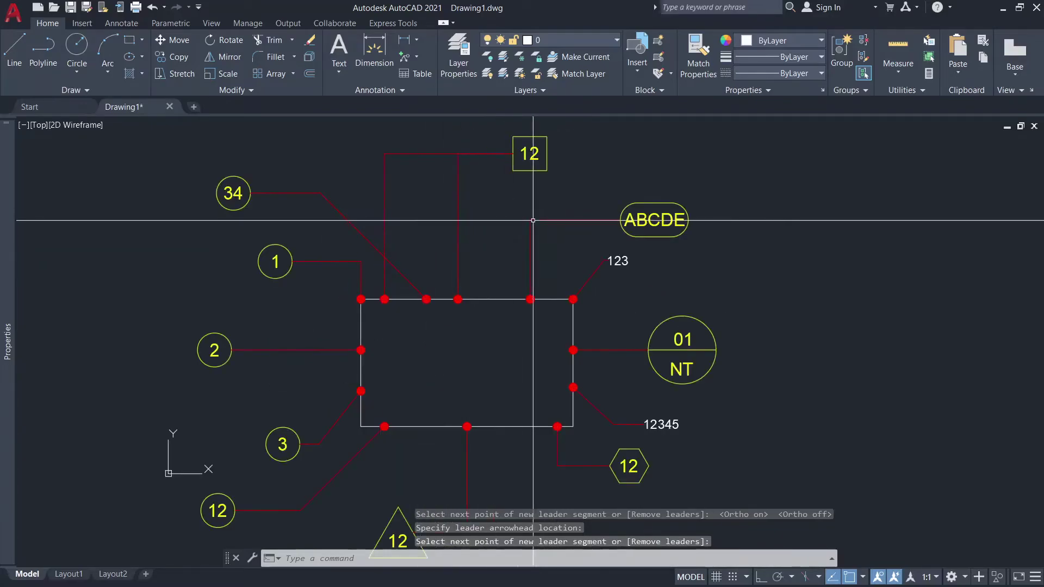
pyautogui.scroll(-2, 575, 233)
pyautogui.scroll(2, 689, 339)
pyautogui.click(729, 427)
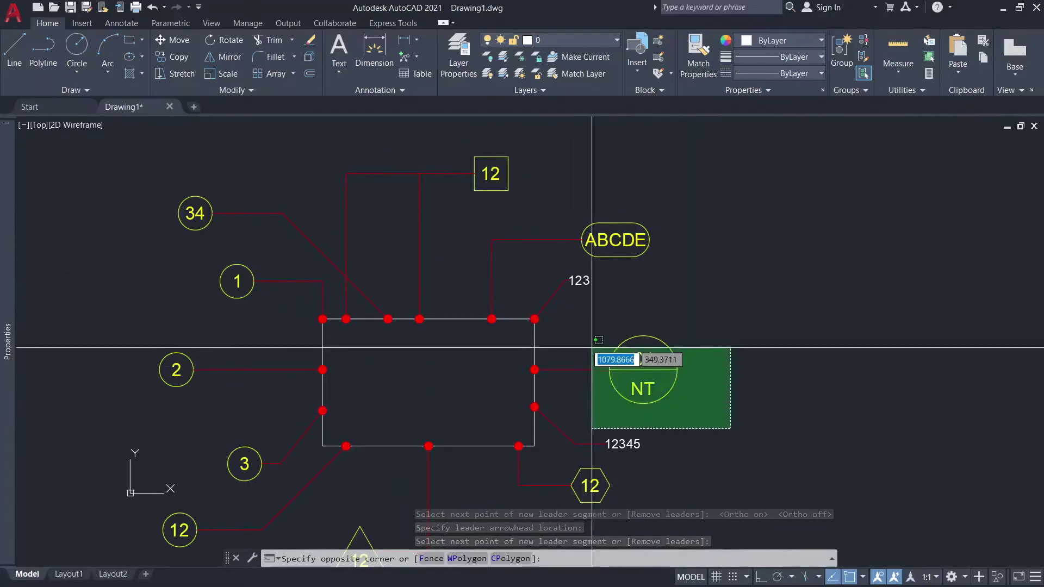
# - Erase the right-side leaders and the square 12 balloon
pyautogui.click(556, 279)
pyautogui.write('e')
pyautogui.press('Return')
pyautogui.click(535, 200)
pyautogui.click(419, 159)
pyautogui.write('e')
pyautogui.press('Return')
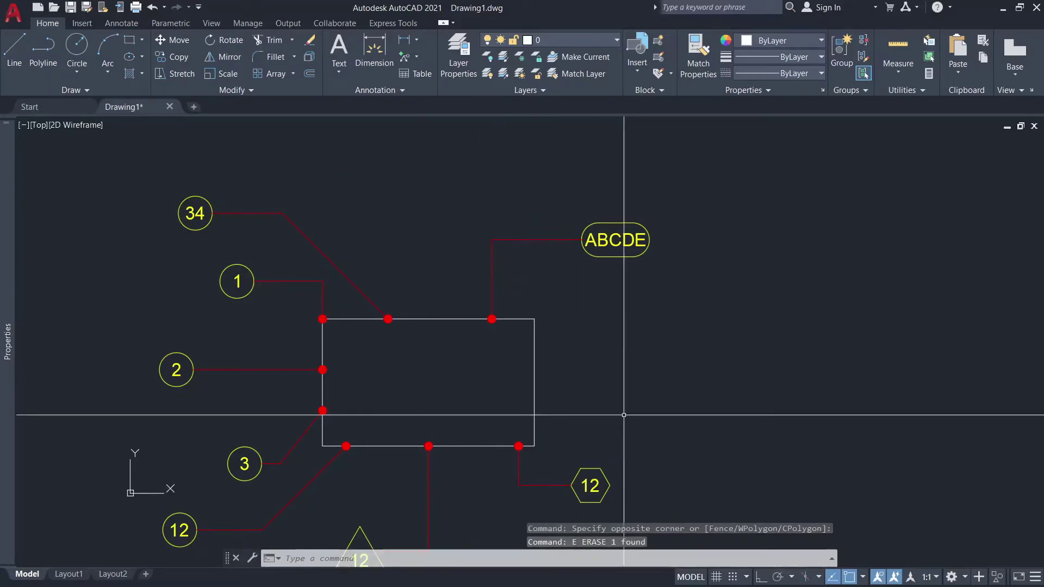
# - Erase the hexagon 12 balloon
pyautogui.click(634, 508)
pyautogui.click(600, 449)
pyautogui.scroll(-2, 515, 426)
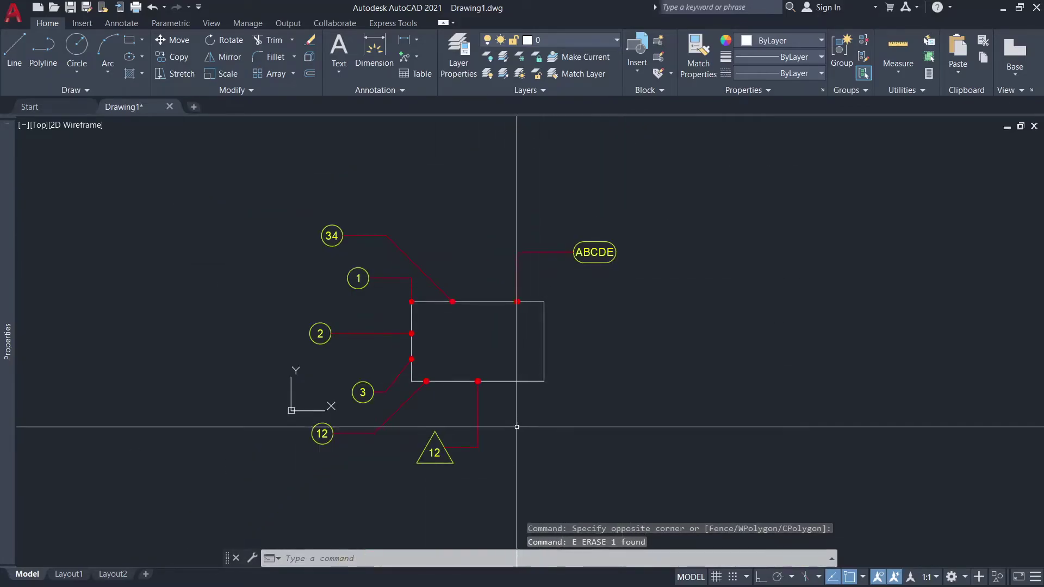
pyautogui.scroll(2, 497, 396)
pyautogui.write('e')
pyautogui.press('Return')
pyautogui.scroll(-4, 554, 242)
pyautogui.scroll(4, 543, 419)
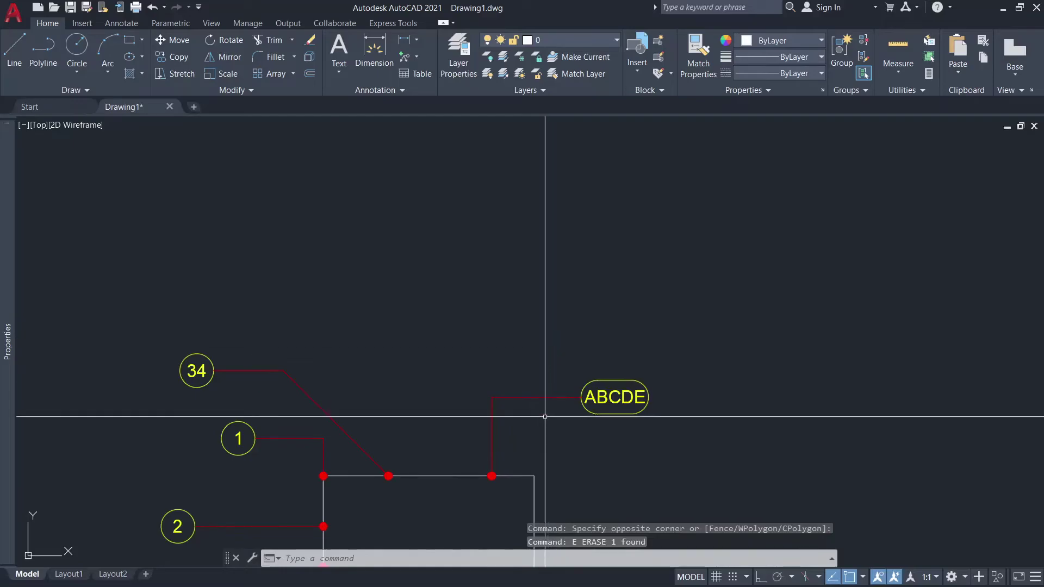
# - Add a straight leader from the ABCDE balloon to the rectangle's top edge, with Ortho on
pyautogui.moveTo(543, 419); pyautogui.dragTo(559, 342, button='middle')
pyautogui.scroll(4, 530, 434)
pyautogui.scroll(-2, 557, 337)
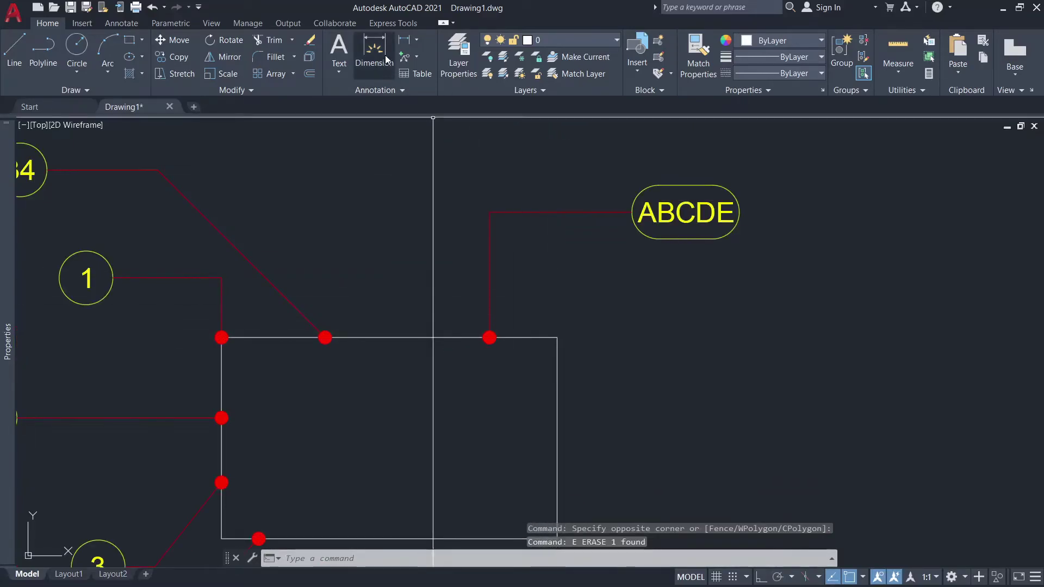
pyautogui.click(417, 56)
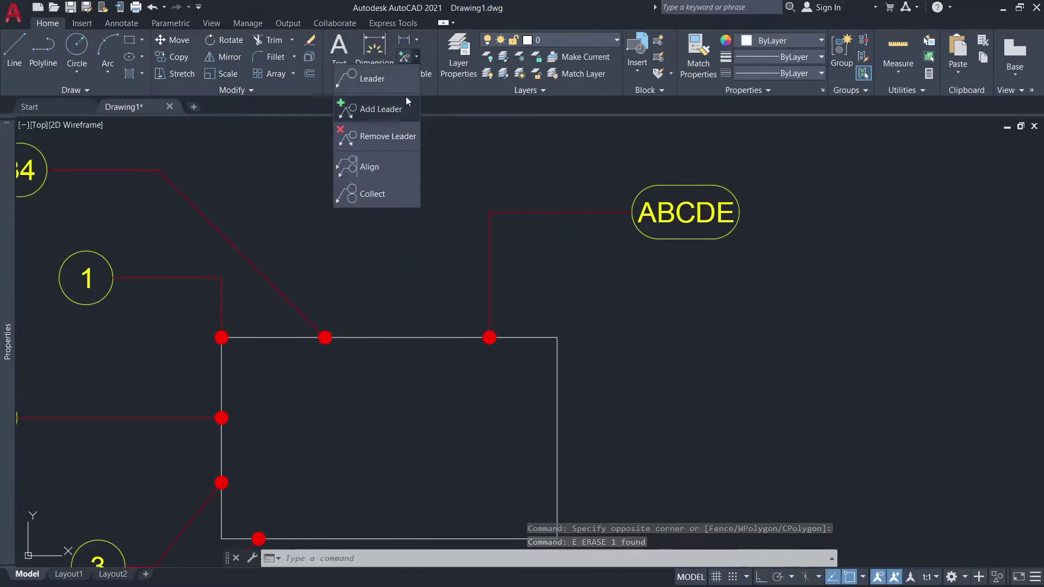
pyautogui.click(379, 110)
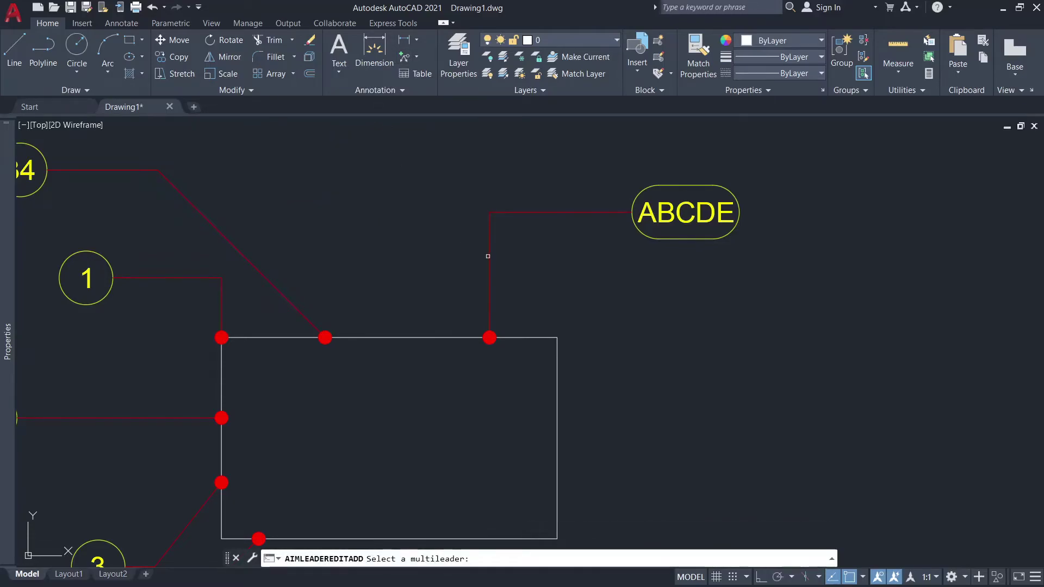
pyautogui.click(488, 244)
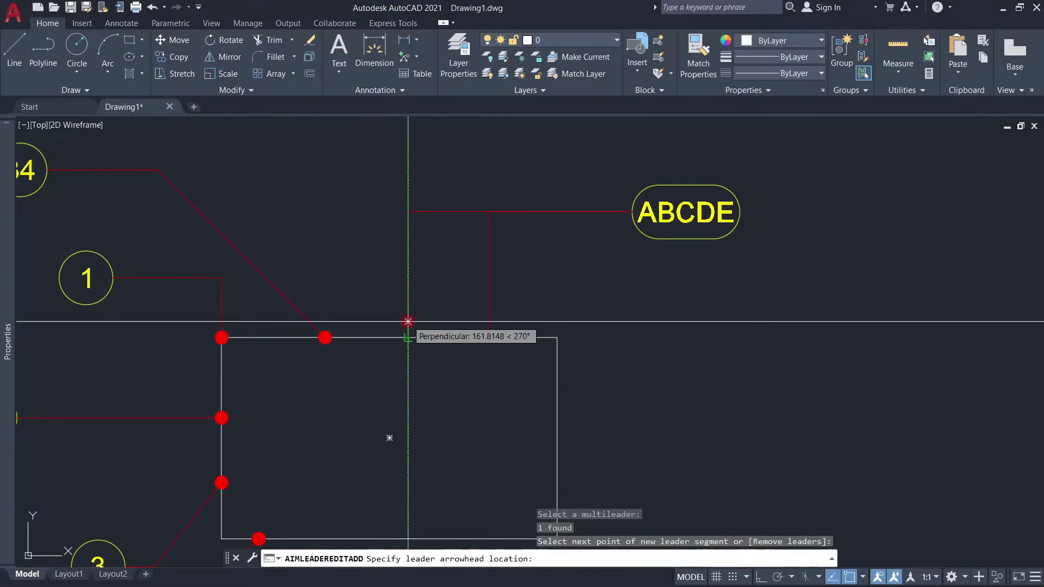
pyautogui.press('F8')
pyautogui.click(408, 338)
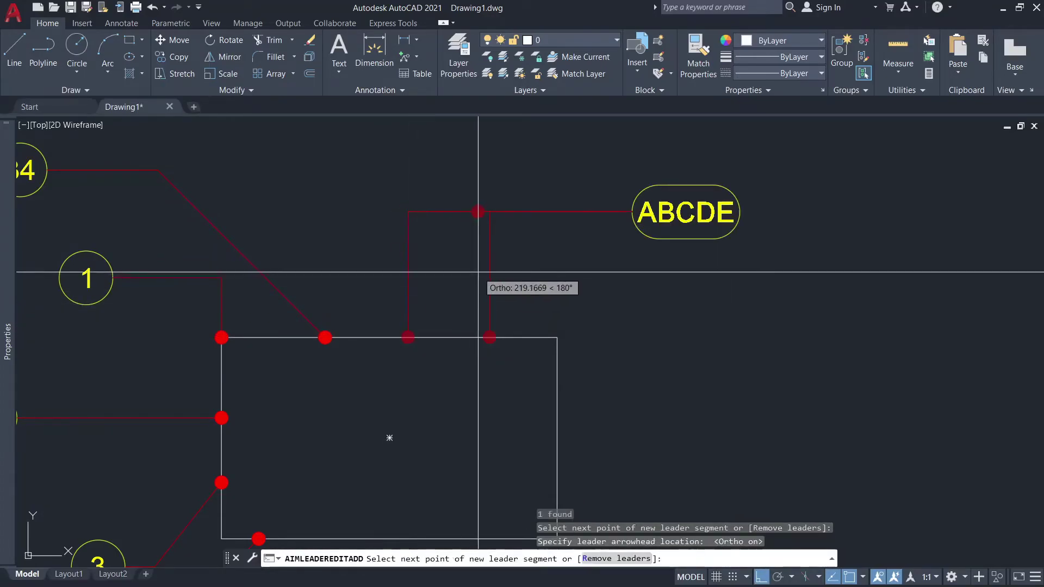
pyautogui.press('Return')
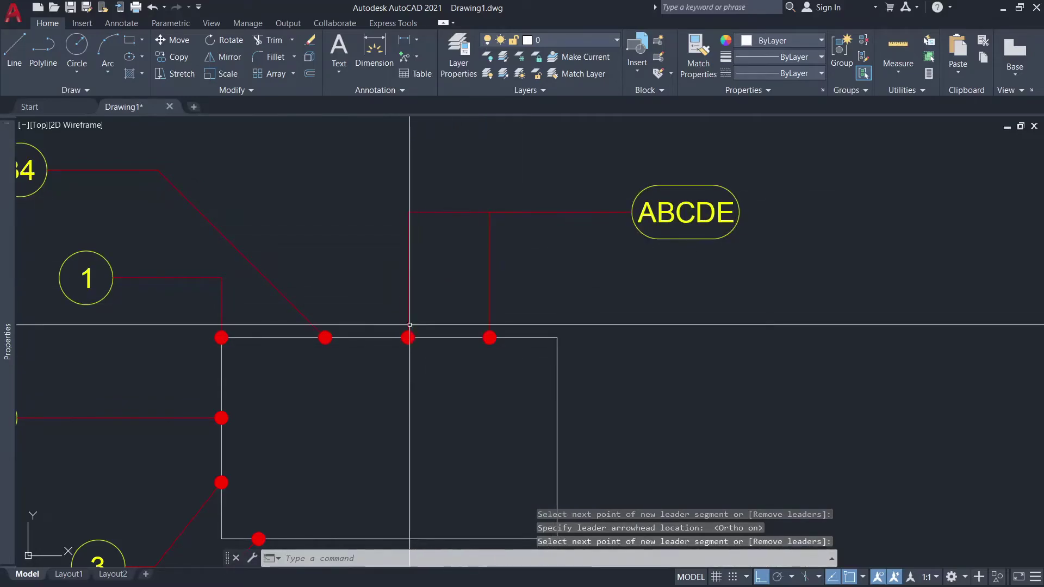
# - Grip-stretch the new ABCDE leader's arrowhead down to the rectangle's bottom edge
pyautogui.scroll(-4, 477, 331)
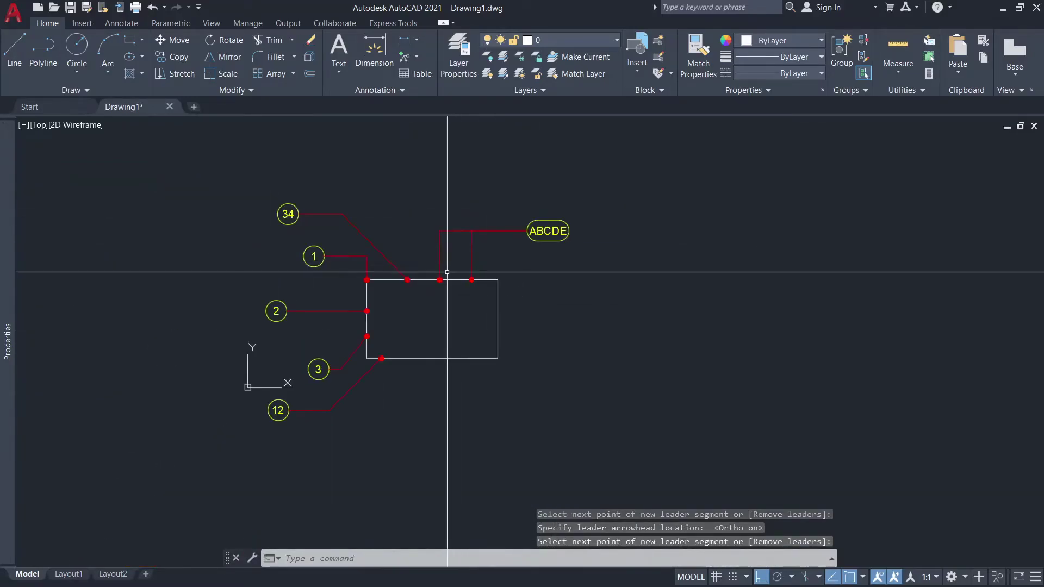
pyautogui.click(441, 279)
pyautogui.click(439, 279)
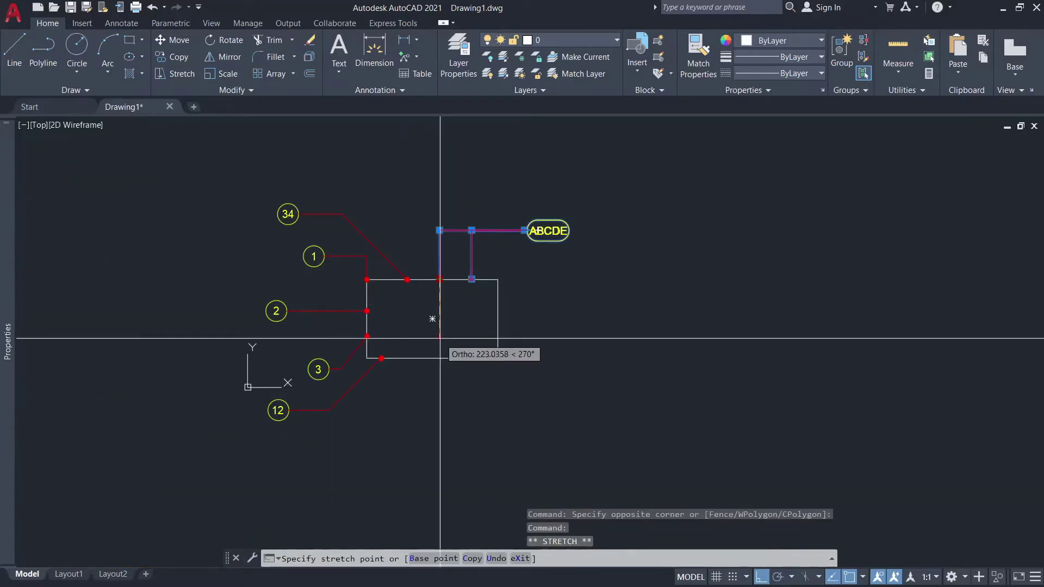
pyautogui.click(439, 358)
pyautogui.press('Escape')
pyautogui.scroll(2, 438, 220)
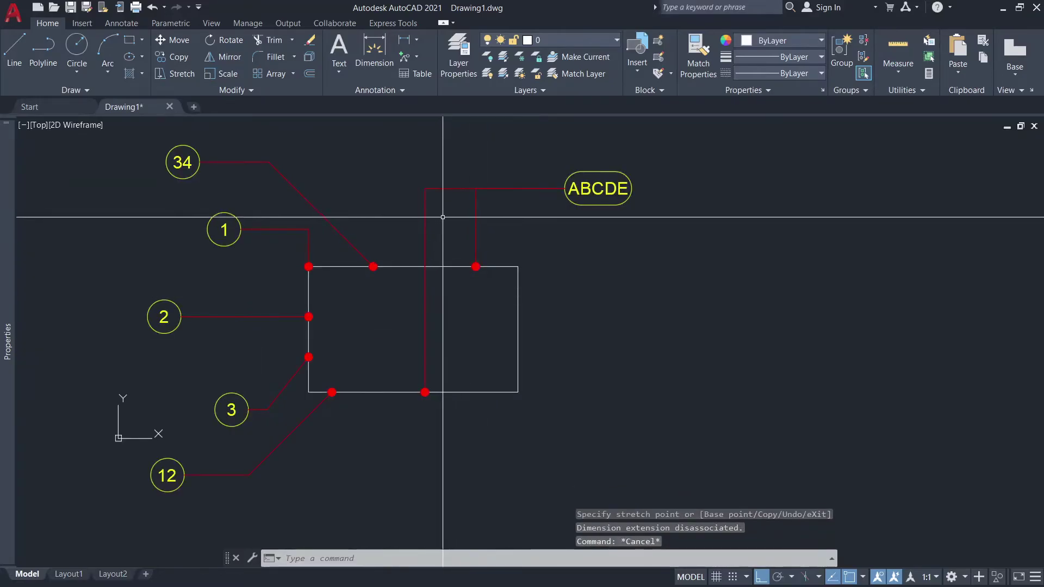
# - Try removing a leader from ABCDE, then undo the accidental removal of both leaders
pyautogui.click(417, 56)
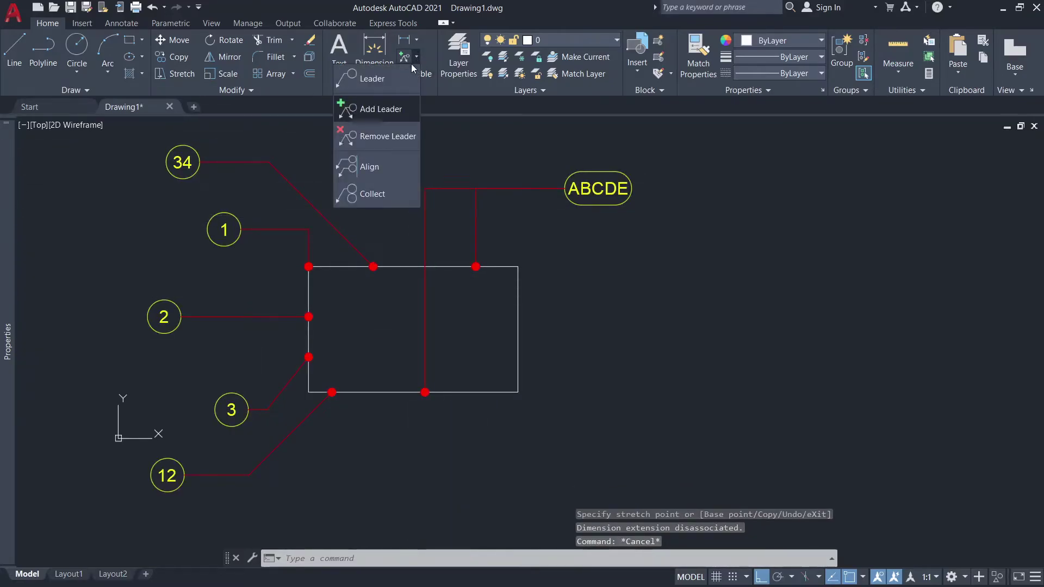
pyautogui.click(387, 138)
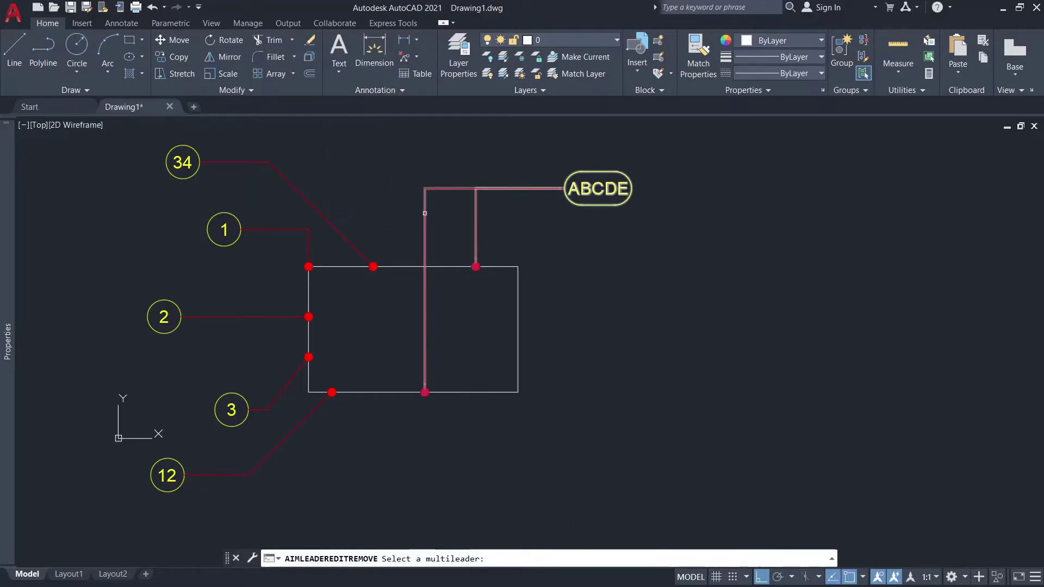
pyautogui.click(476, 209)
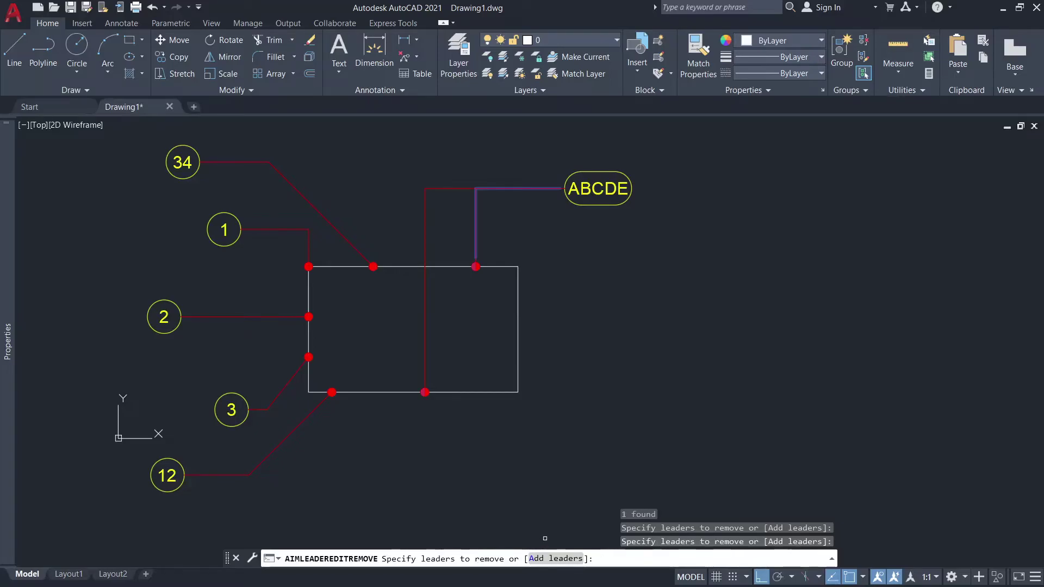
pyautogui.click(426, 215)
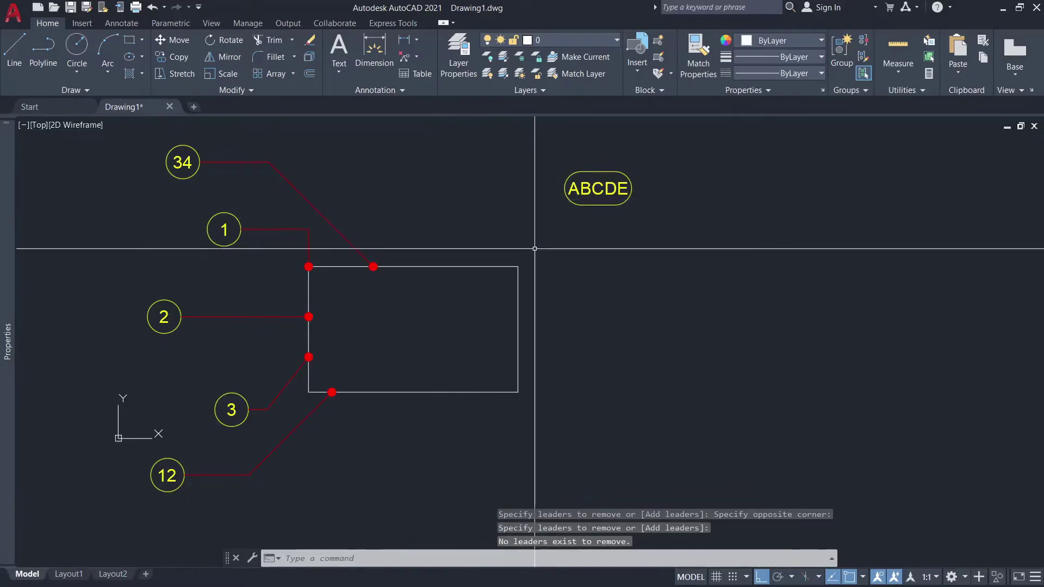
pyautogui.write('u')
pyautogui.press('Return')
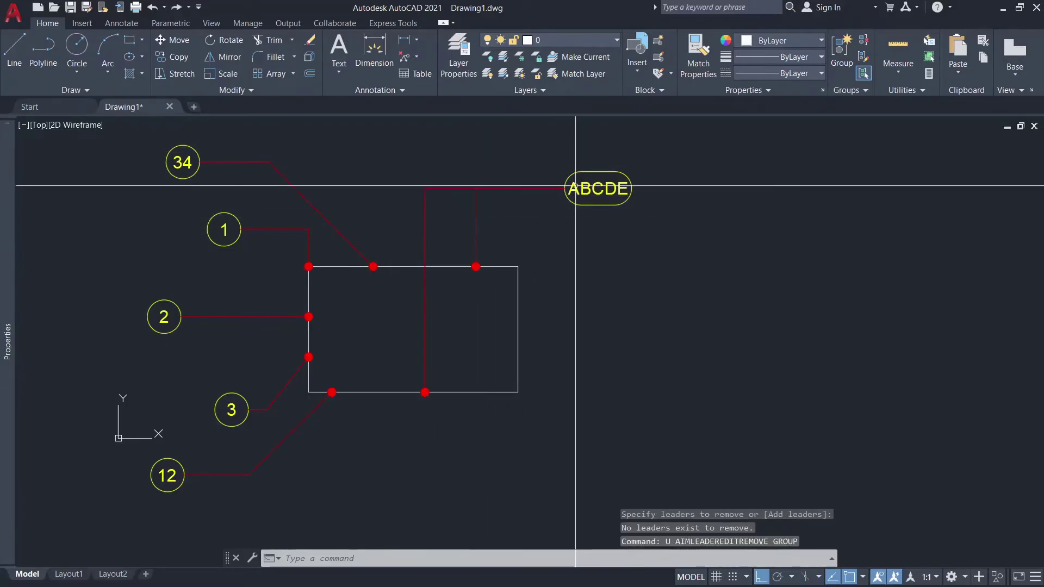
# - Remove only the ABCDE leader that ends on the rectangle's top edge
pyautogui.click(405, 59)
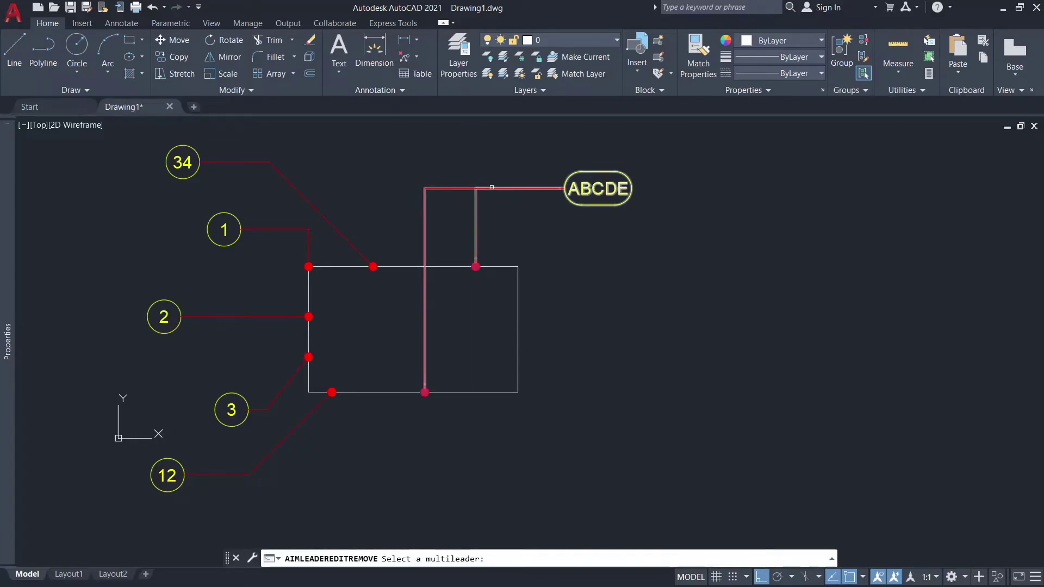
pyautogui.click(491, 187)
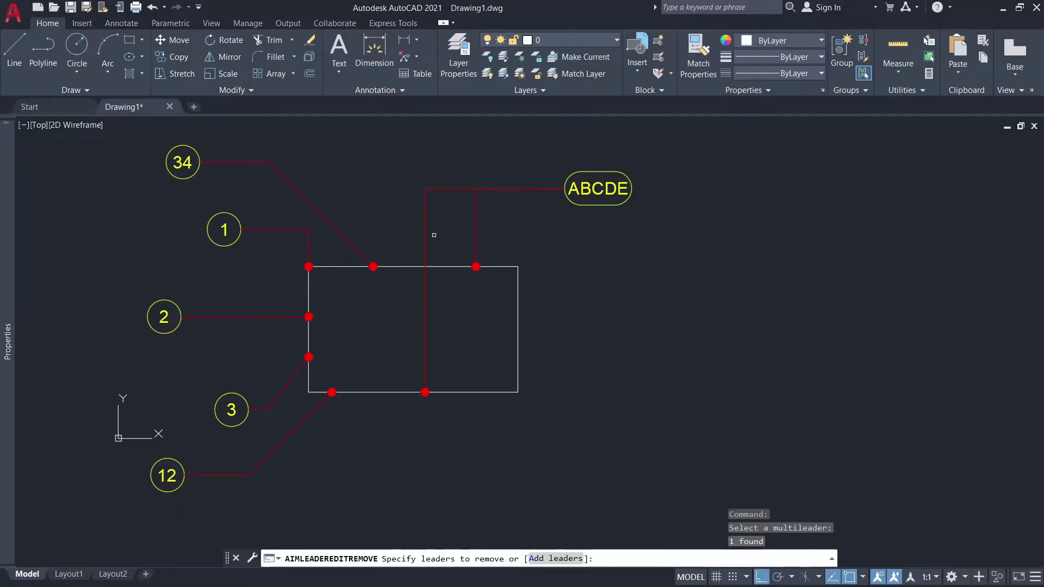
pyautogui.click(477, 218)
pyautogui.press('Return')
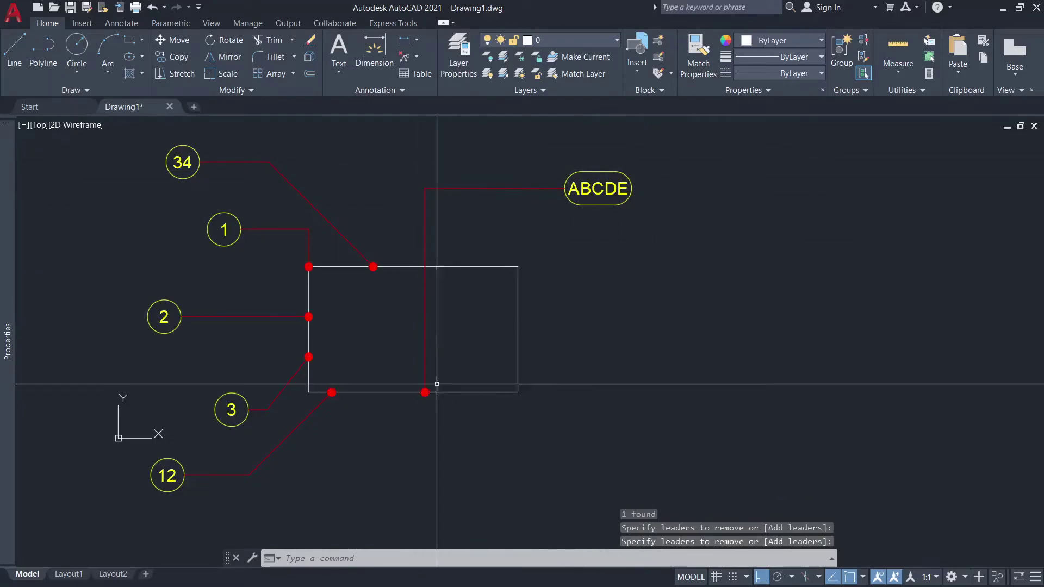
# - Add two ABCDE leaders whose dots land on the rectangle's top edge near the right corner
pyautogui.click(417, 57)
pyautogui.click(375, 110)
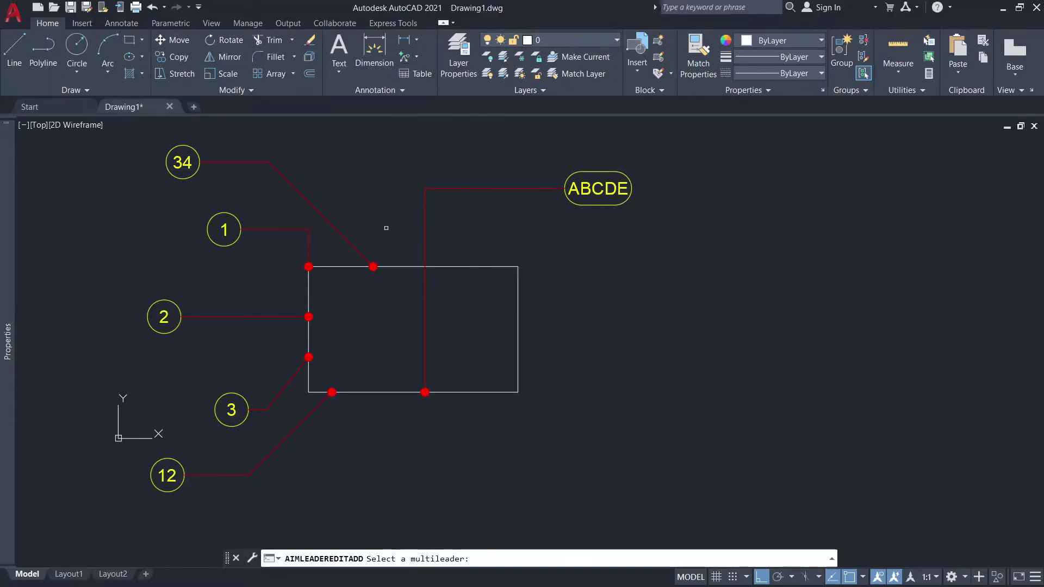
pyautogui.click(495, 189)
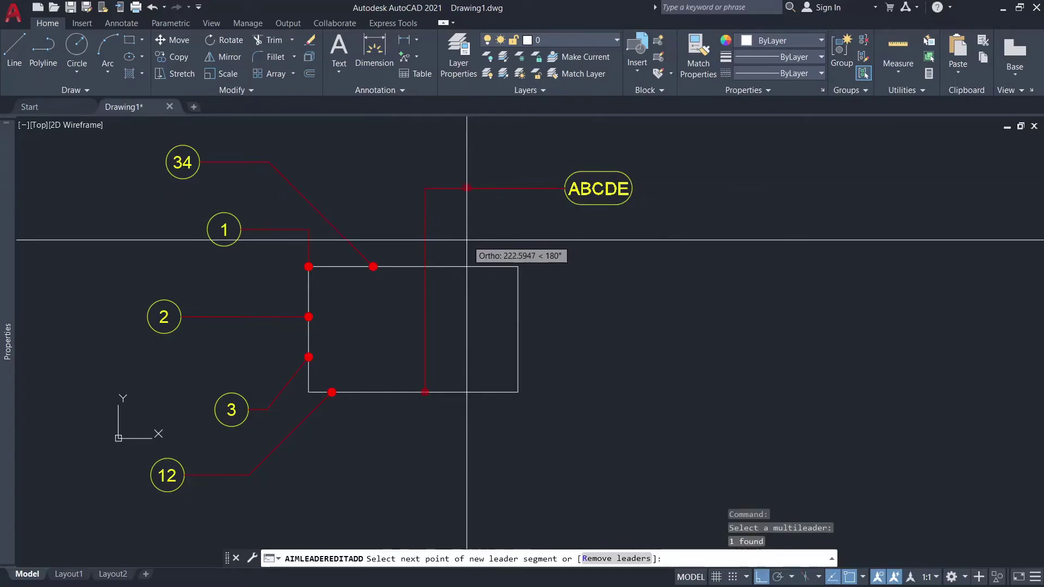
pyautogui.click(468, 205)
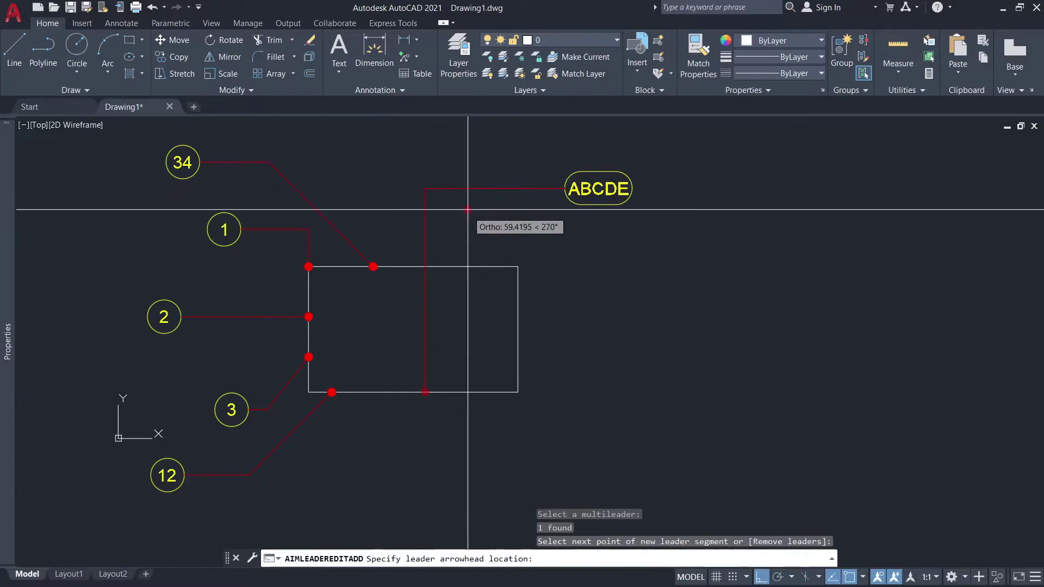
pyautogui.click(467, 266)
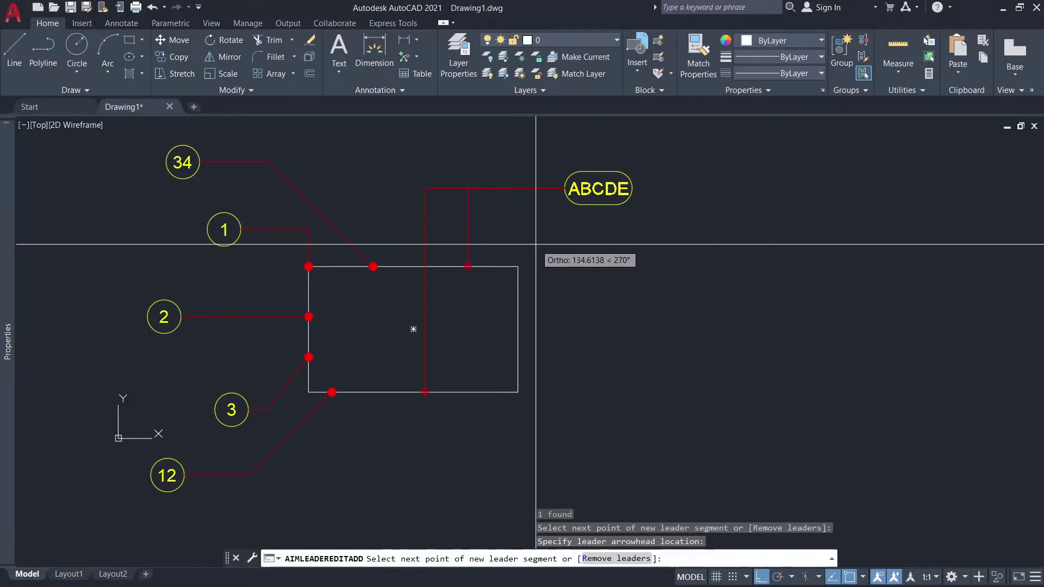
pyautogui.press('Return')
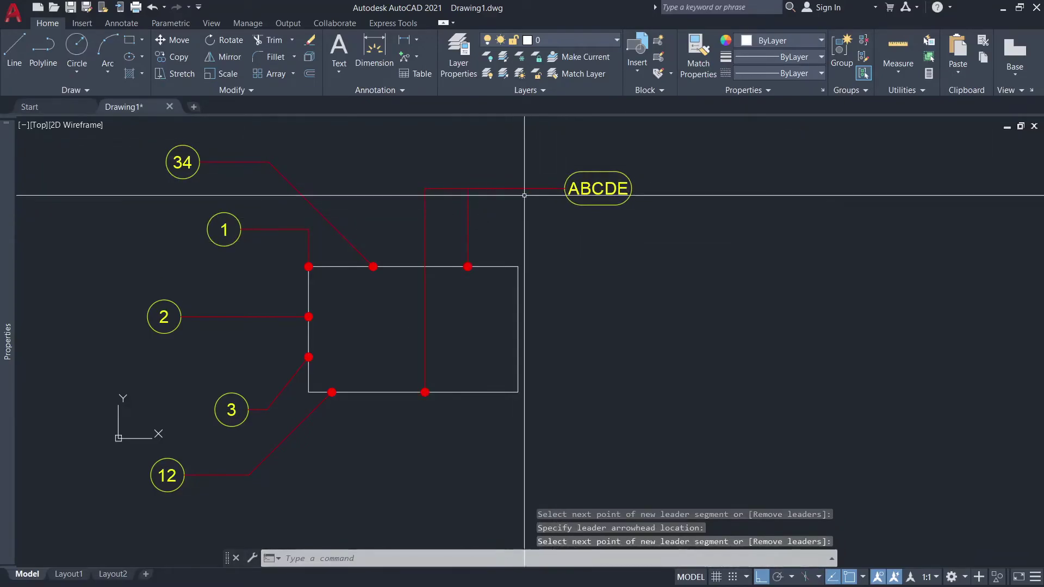
pyautogui.click(412, 59)
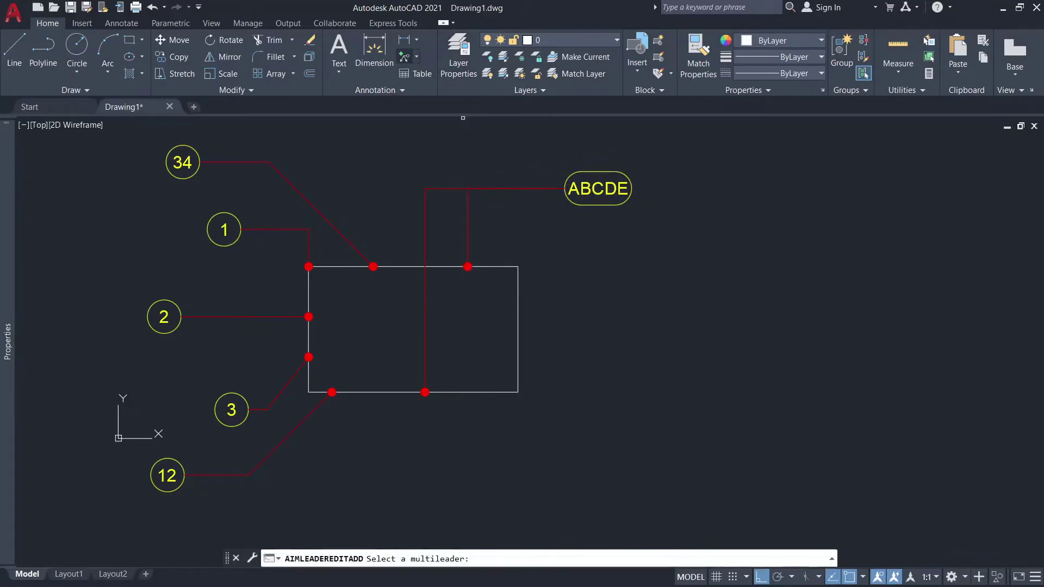
pyautogui.click(500, 202)
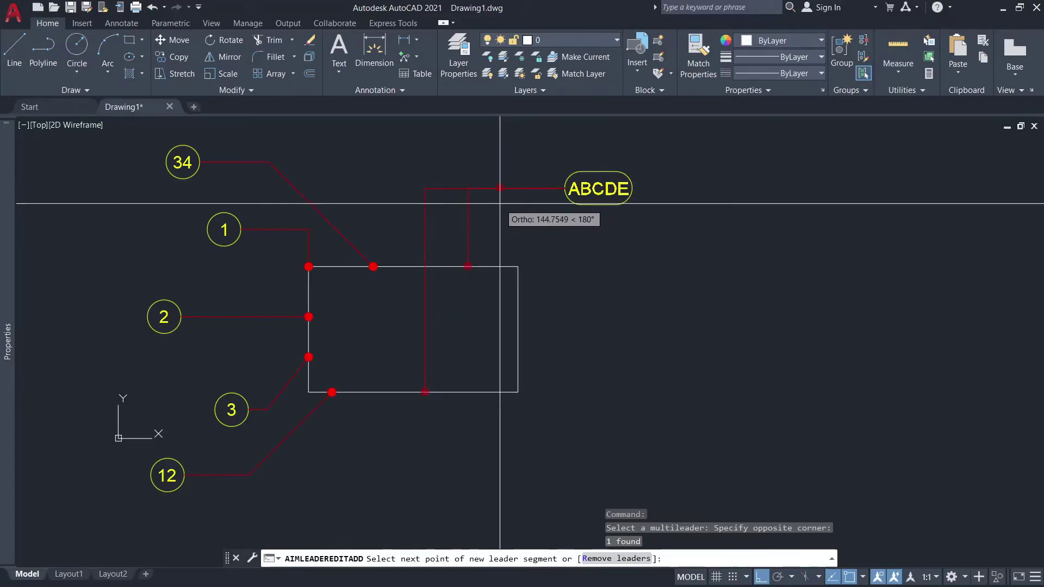
pyautogui.click(500, 203)
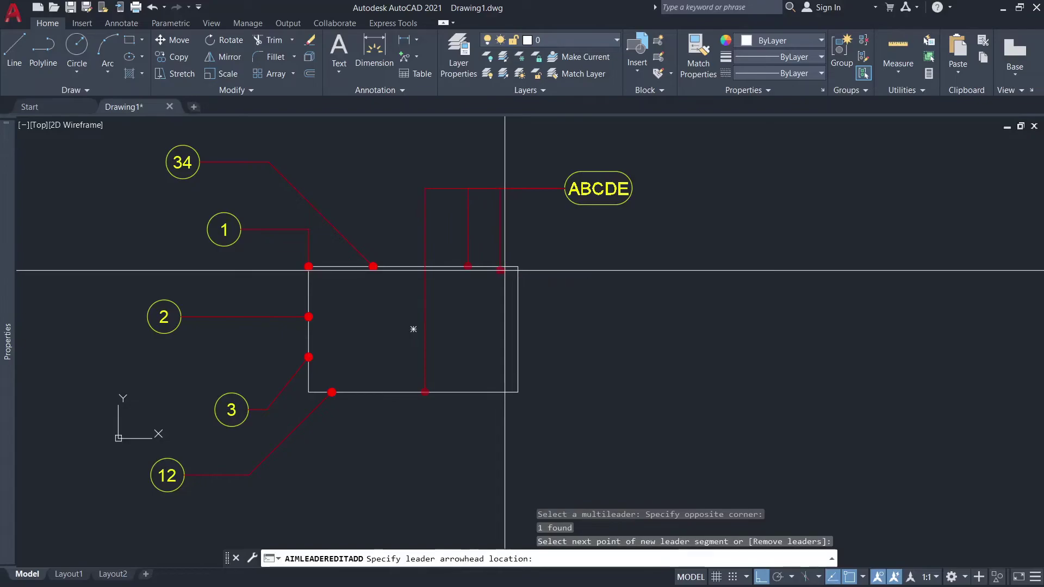
pyautogui.click(499, 269)
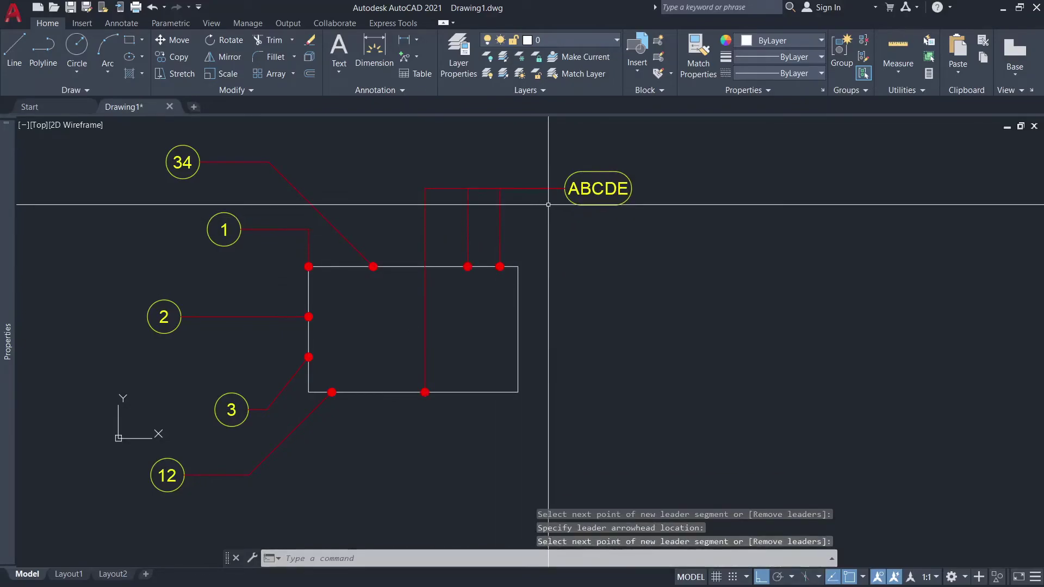
pyautogui.press('Escape')
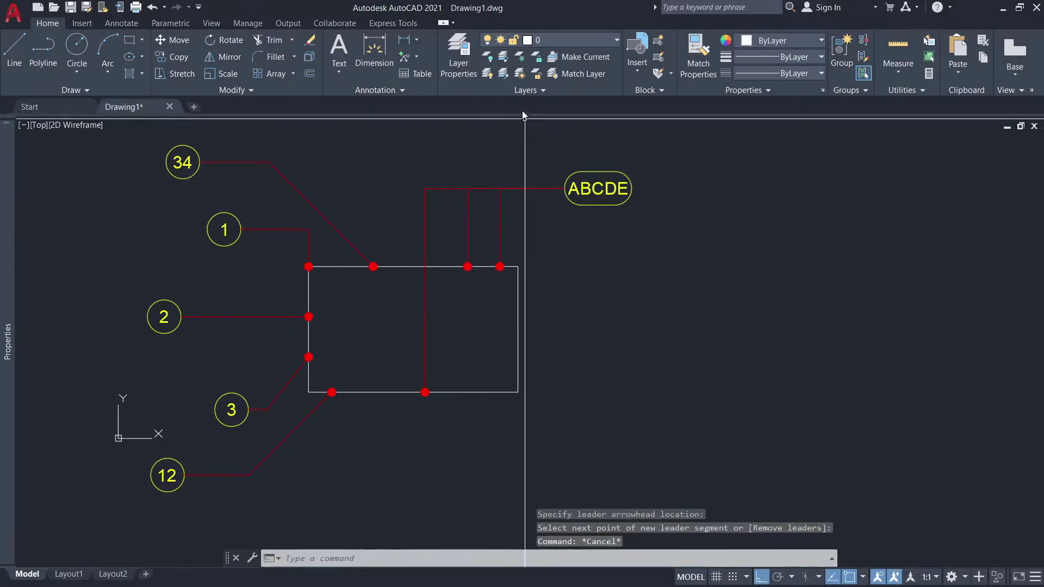
pyautogui.click(418, 62)
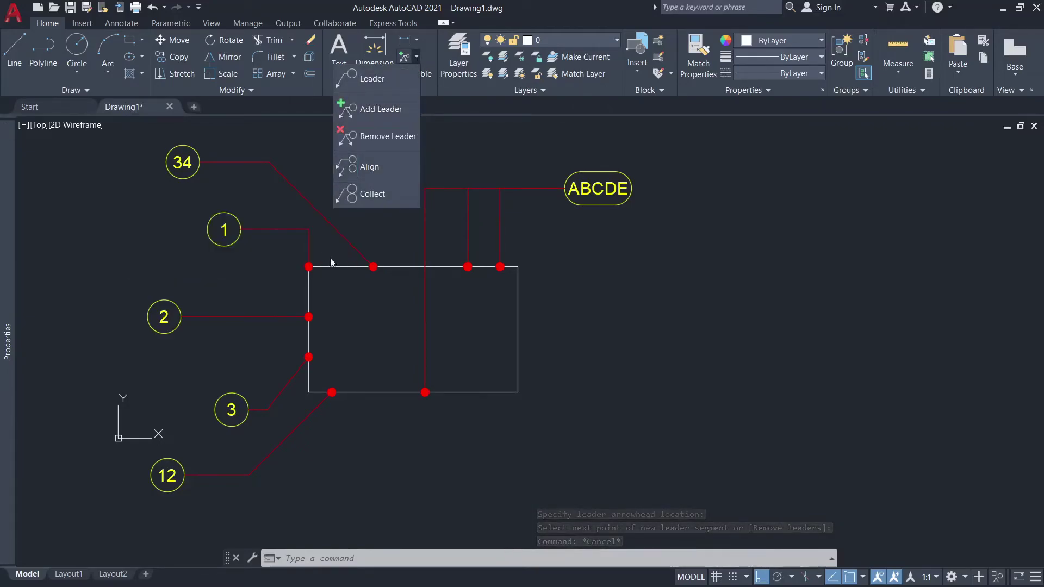
pyautogui.click(366, 165)
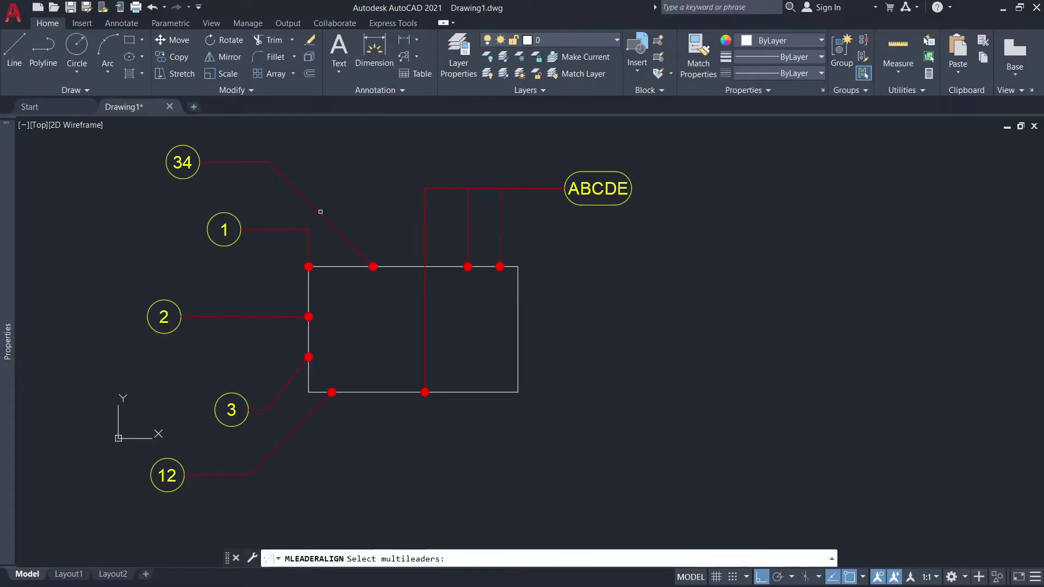
pyautogui.scroll(-2, 285, 303)
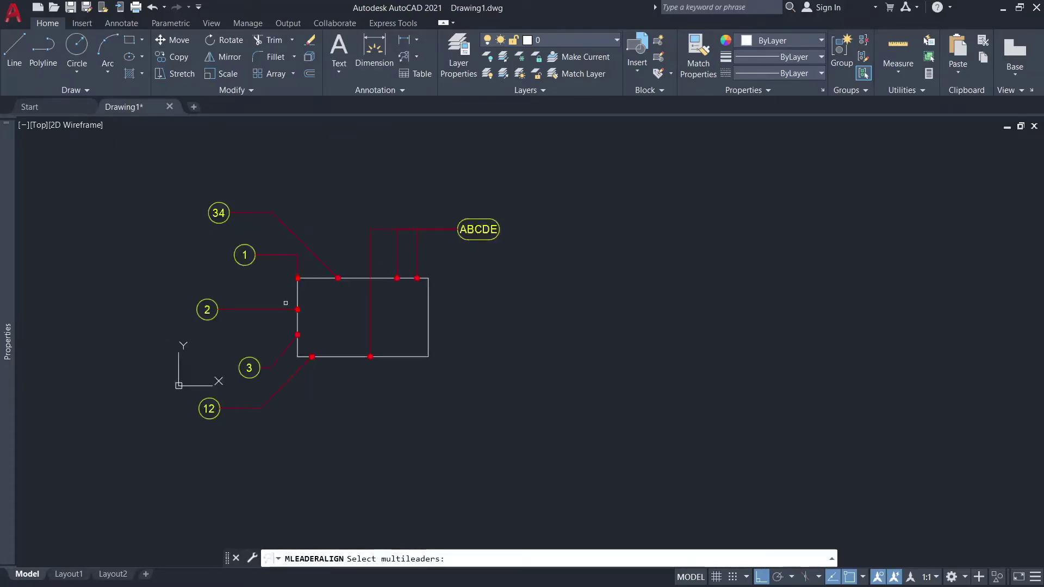
pyautogui.scroll(2, 275, 370)
pyautogui.click(277, 396)
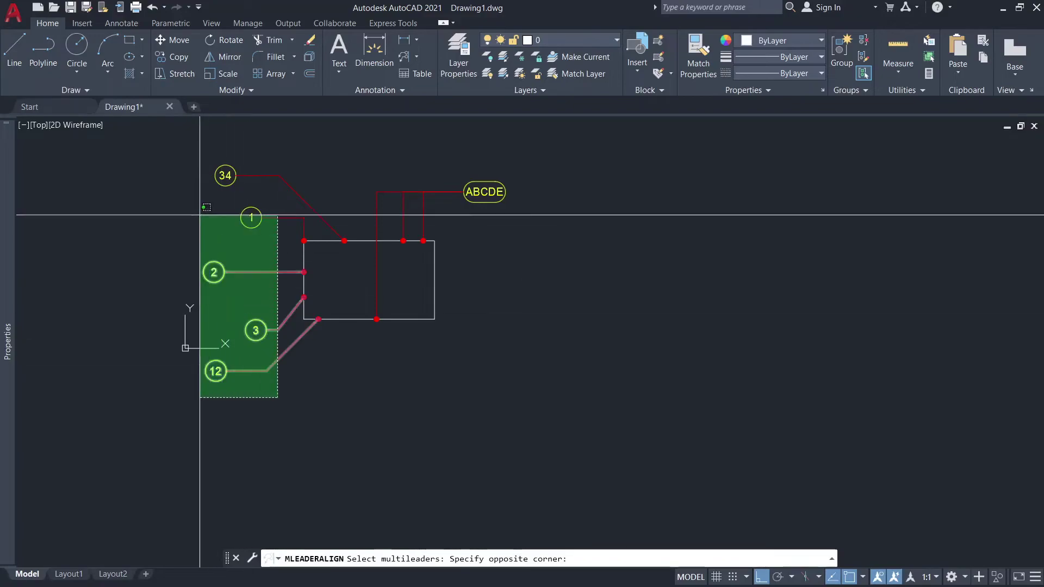
pyautogui.click(175, 154)
pyautogui.press('Return')
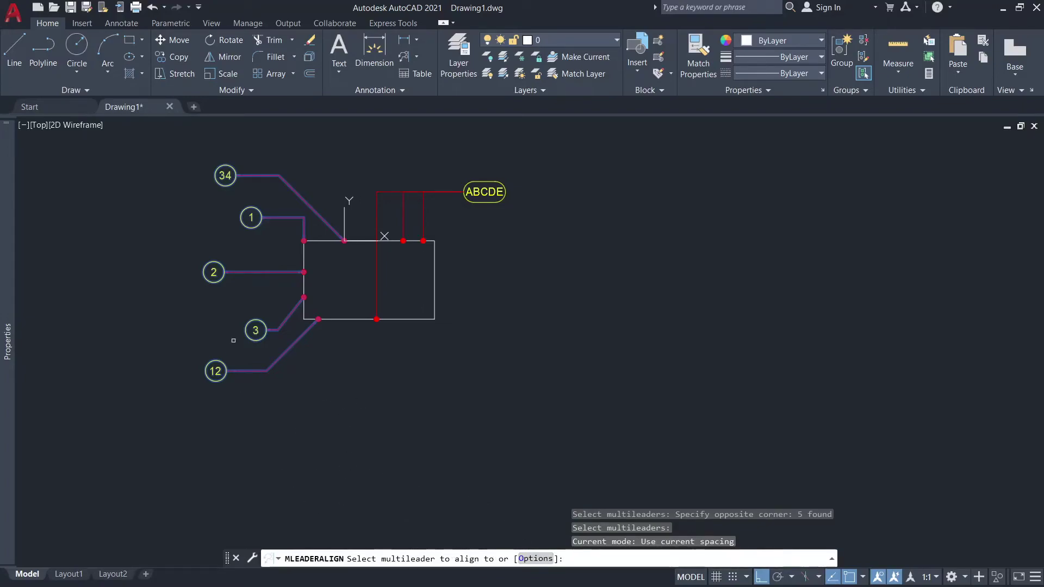
pyautogui.scroll(2, 272, 233)
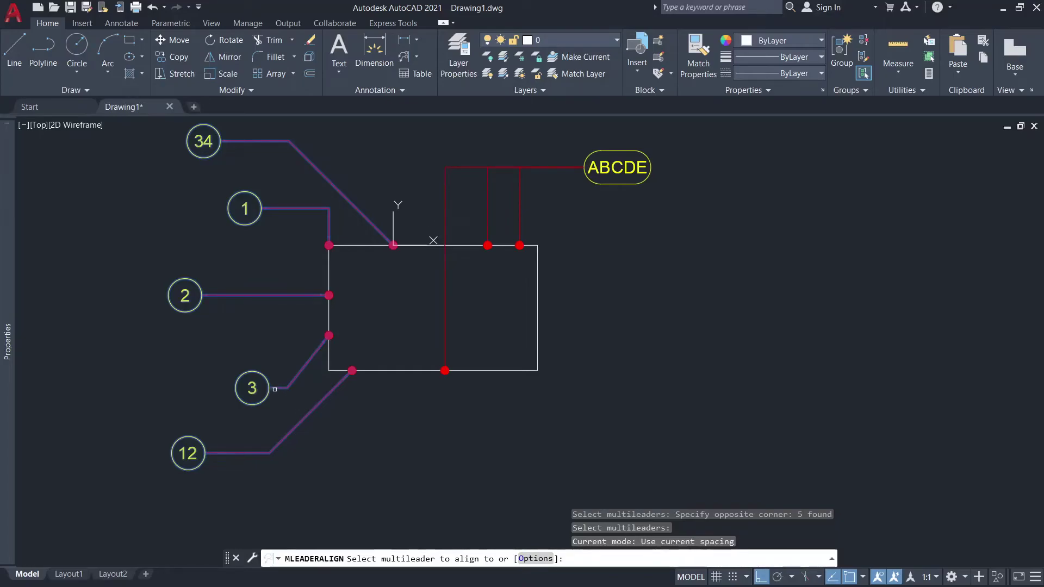
pyautogui.click(276, 389)
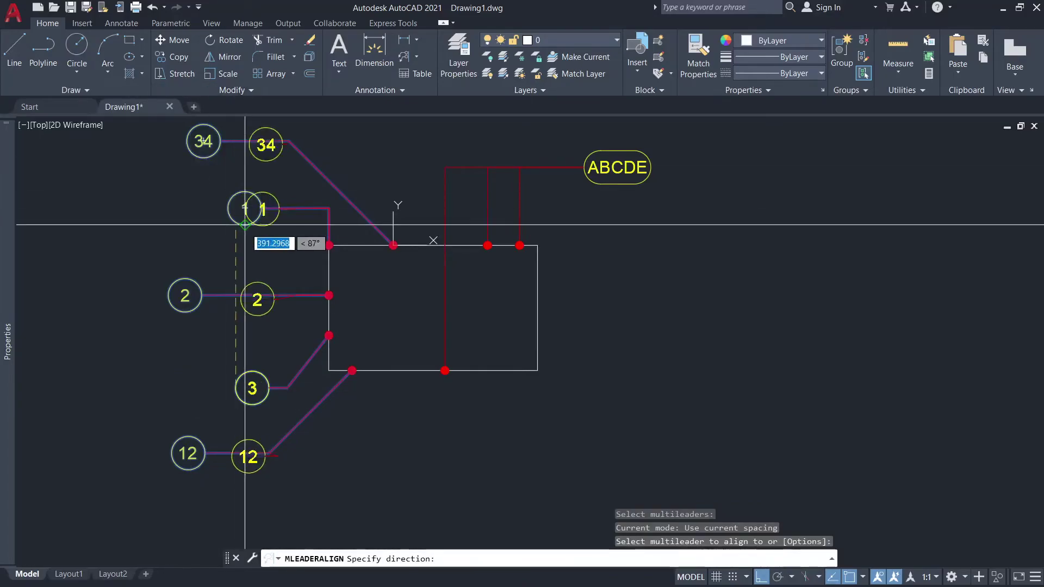
pyautogui.click(182, 224)
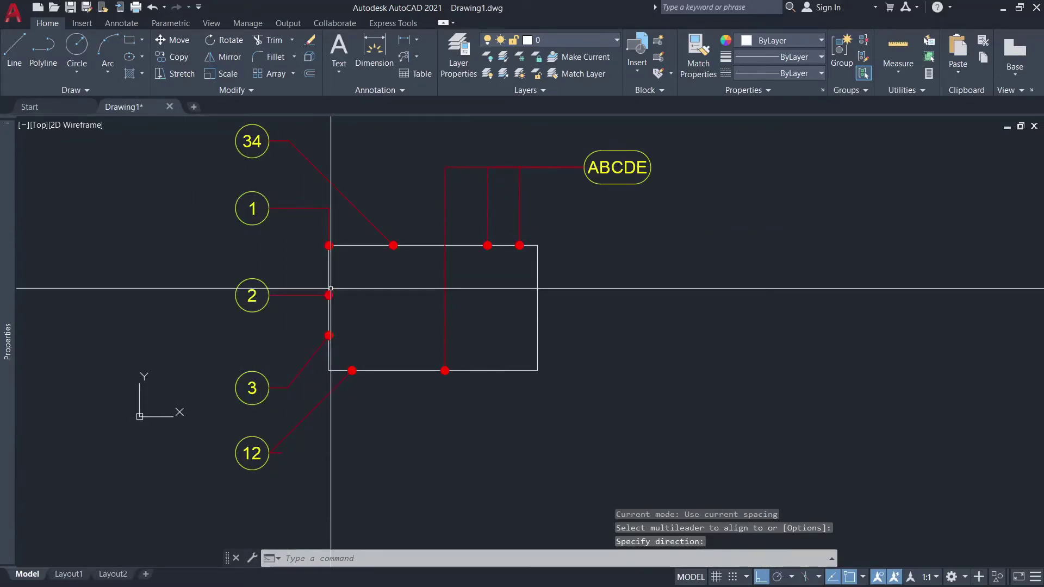
pyautogui.write('u')
pyautogui.press('Return')
pyautogui.scroll(-2, 479, 179)
pyautogui.scroll(2, 347, 228)
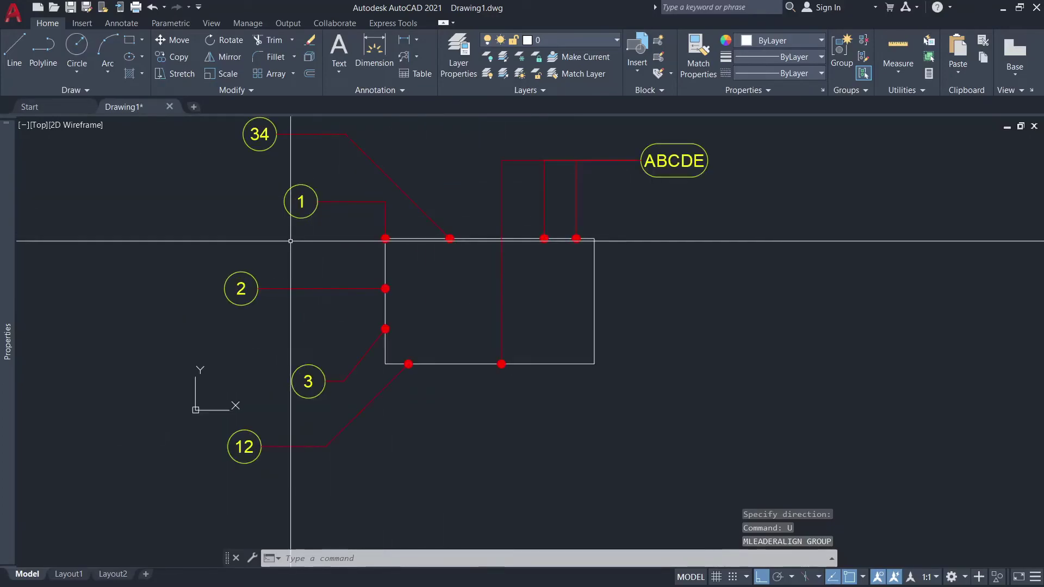
# - Align balloons 34, 1, 2, 3 and 12 vertically to balloon 2 with multileader Align
pyautogui.click(413, 58)
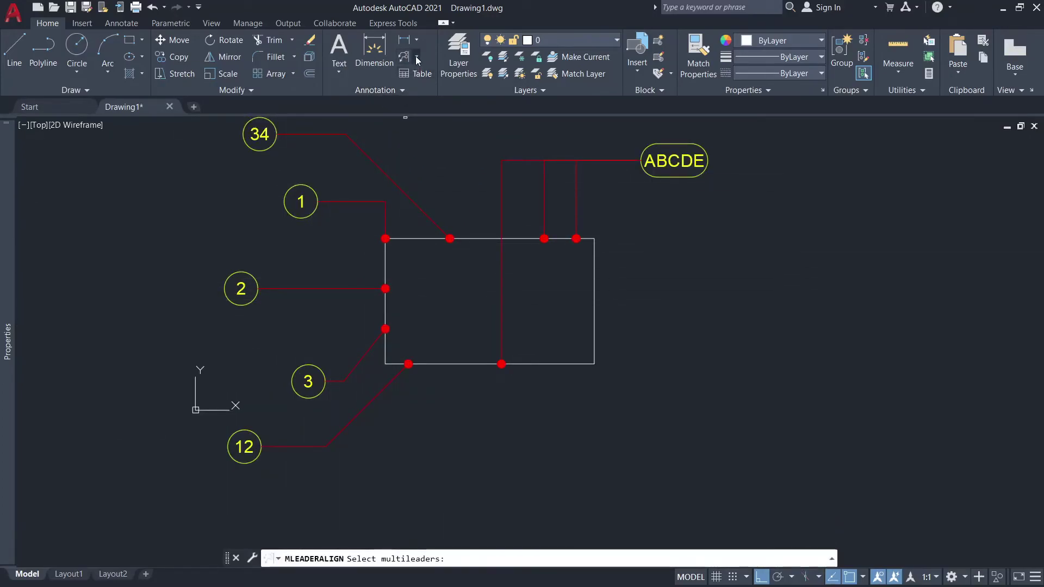
pyautogui.click(417, 57)
pyautogui.click(367, 171)
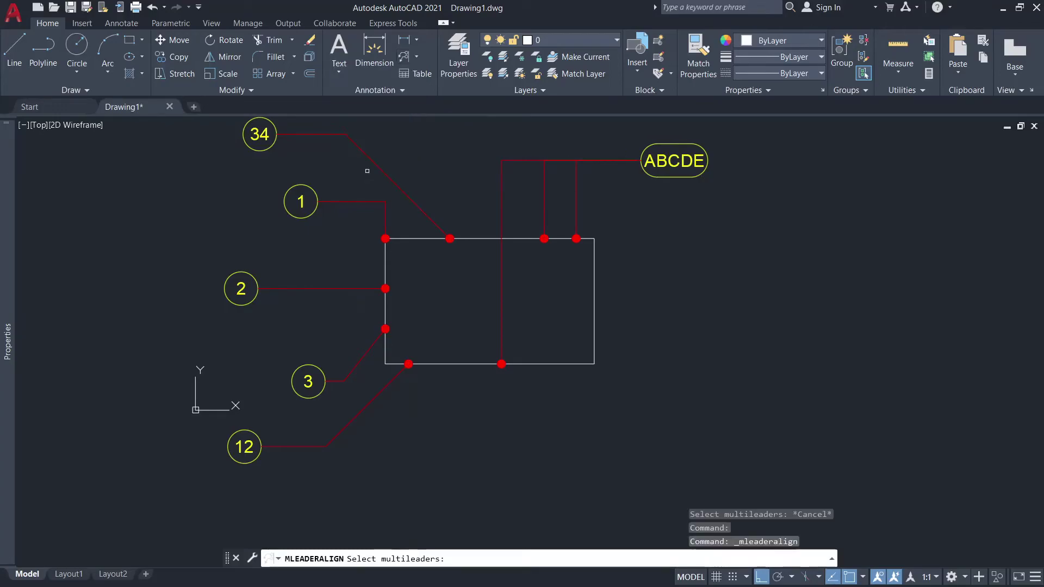
pyautogui.scroll(-4, 361, 315)
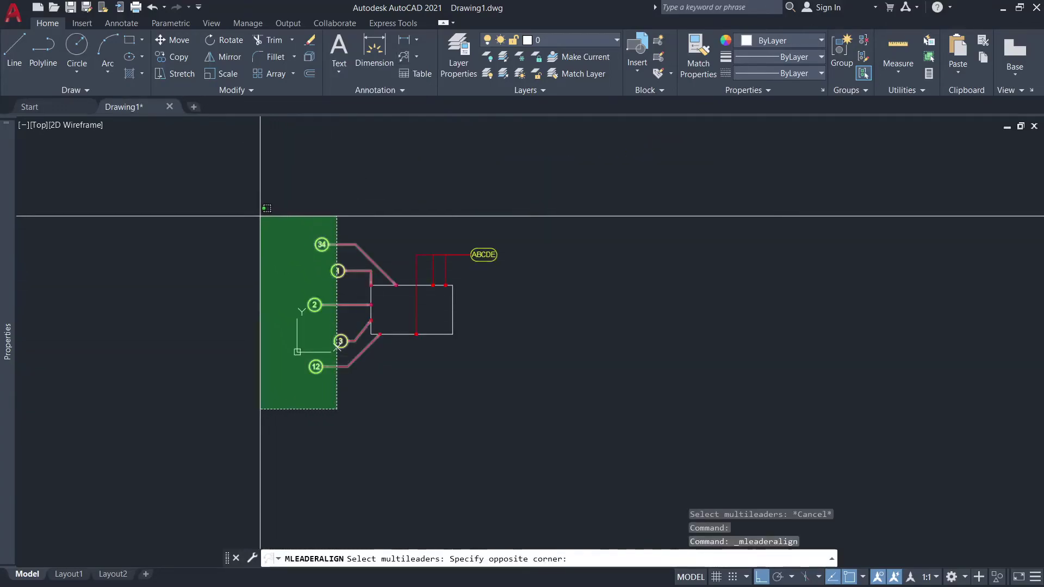
pyautogui.click(260, 216)
pyautogui.scroll(2, 354, 354)
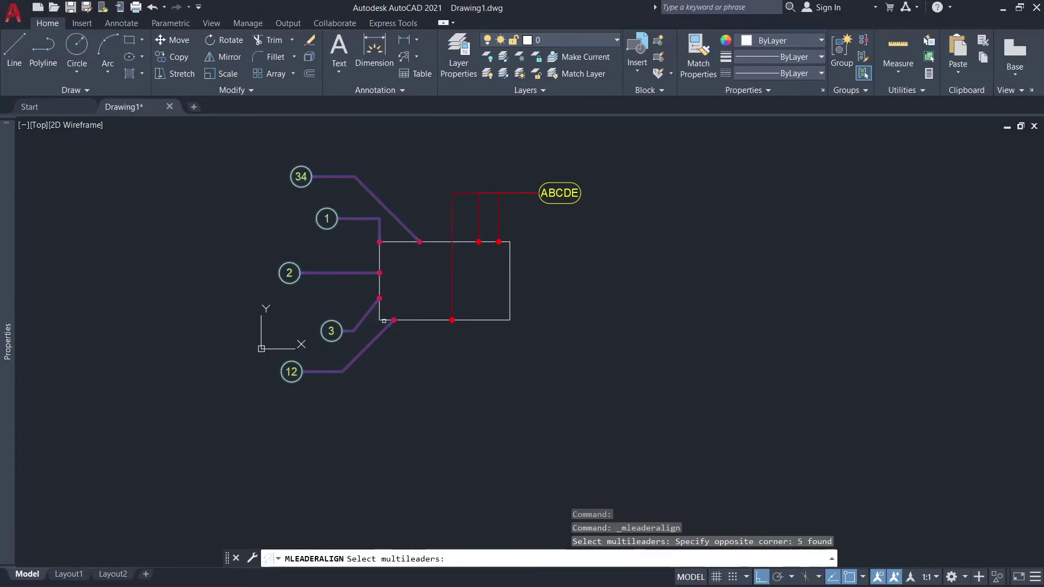
pyautogui.press('Return')
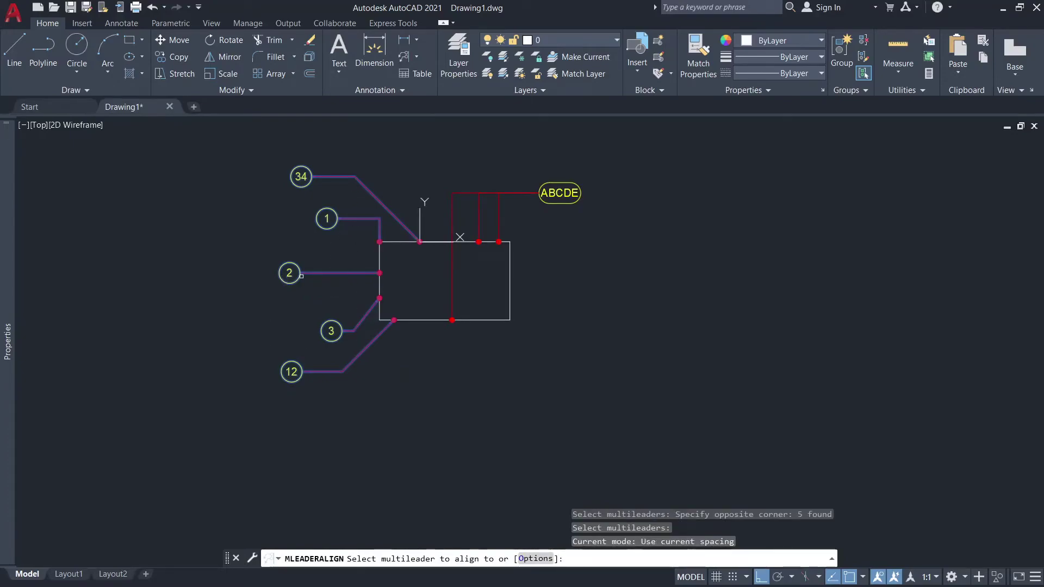
pyautogui.click(307, 273)
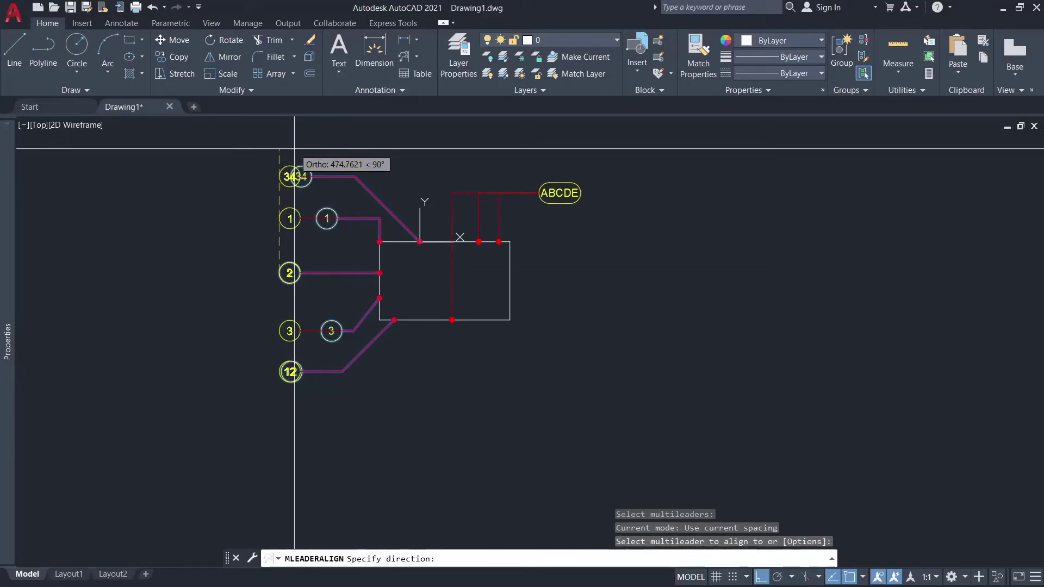
pyautogui.click(294, 144)
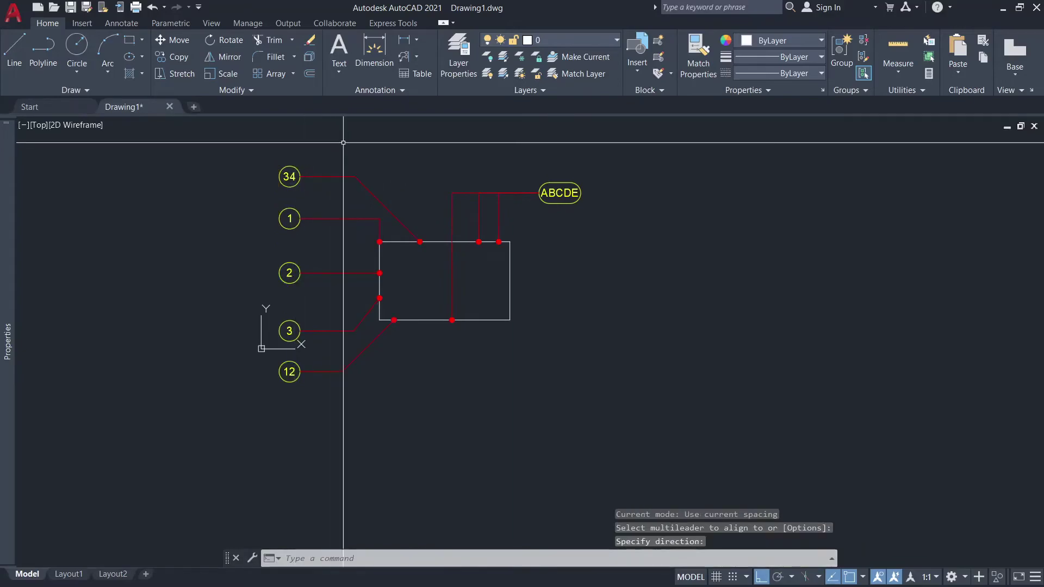
pyautogui.scroll(4, 266, 260)
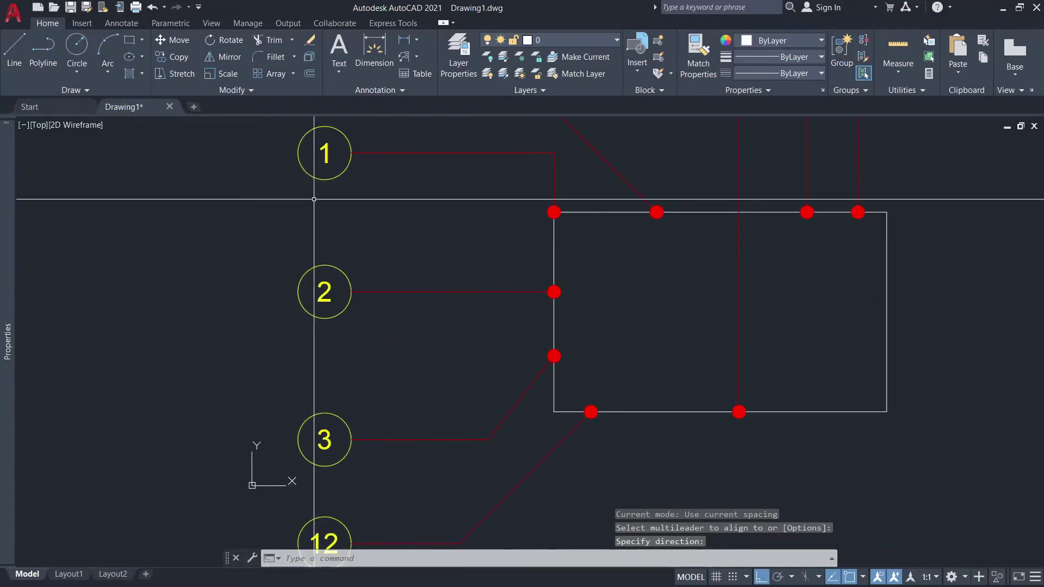
pyautogui.scroll(-4, 343, 281)
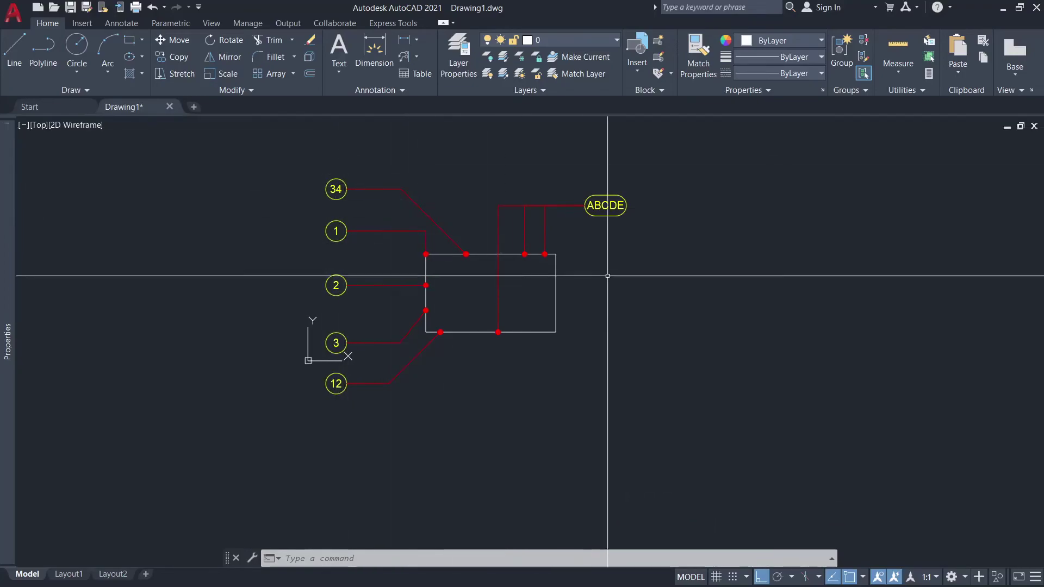
pyautogui.scroll(-2, 429, 326)
pyautogui.scroll(2, 461, 305)
pyautogui.scroll(-1, 401, 202)
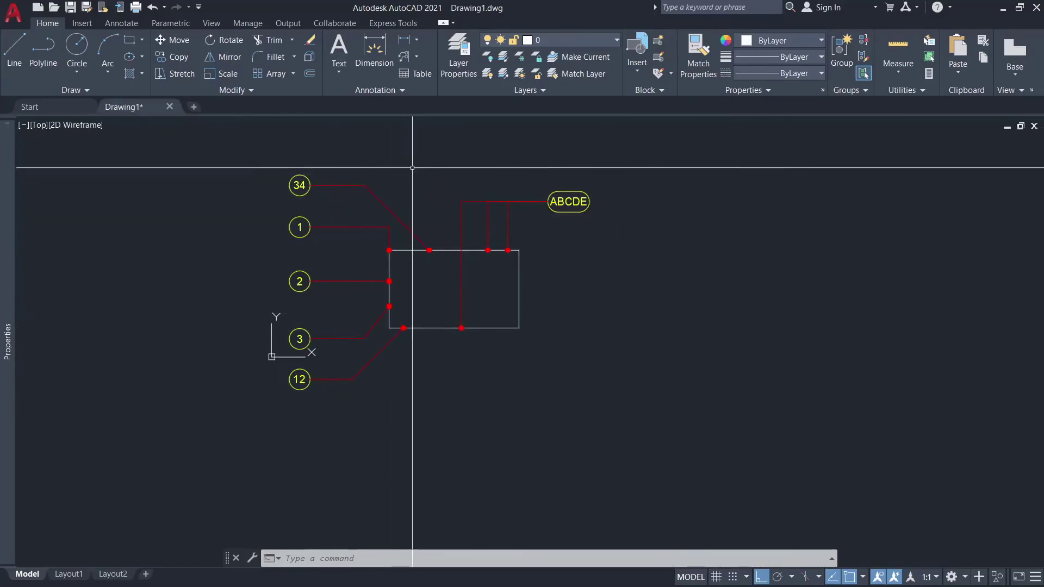
pyautogui.scroll(1, 580, 352)
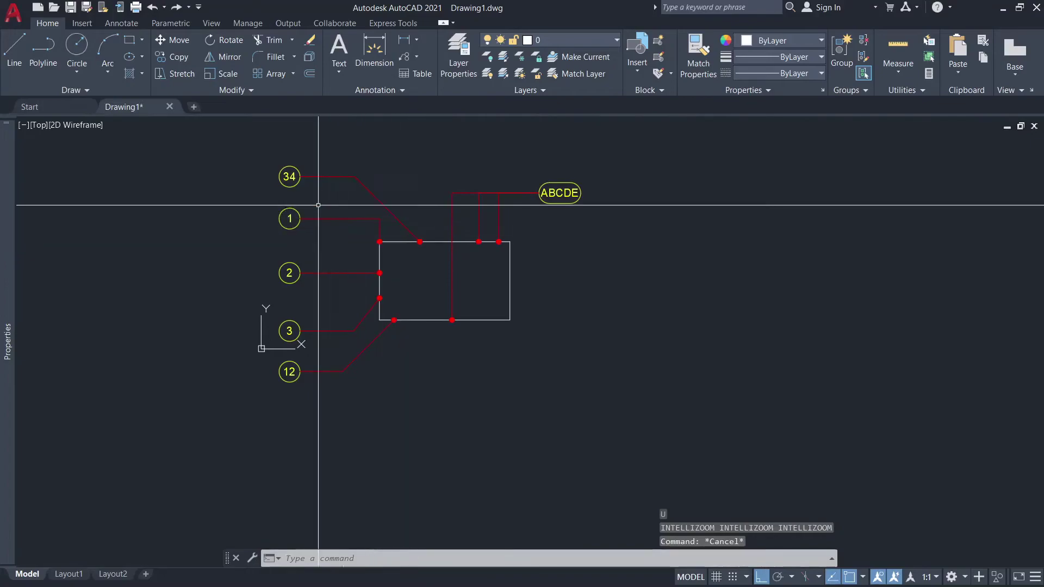
pyautogui.scroll(2, 316, 207)
pyautogui.click(403, 59)
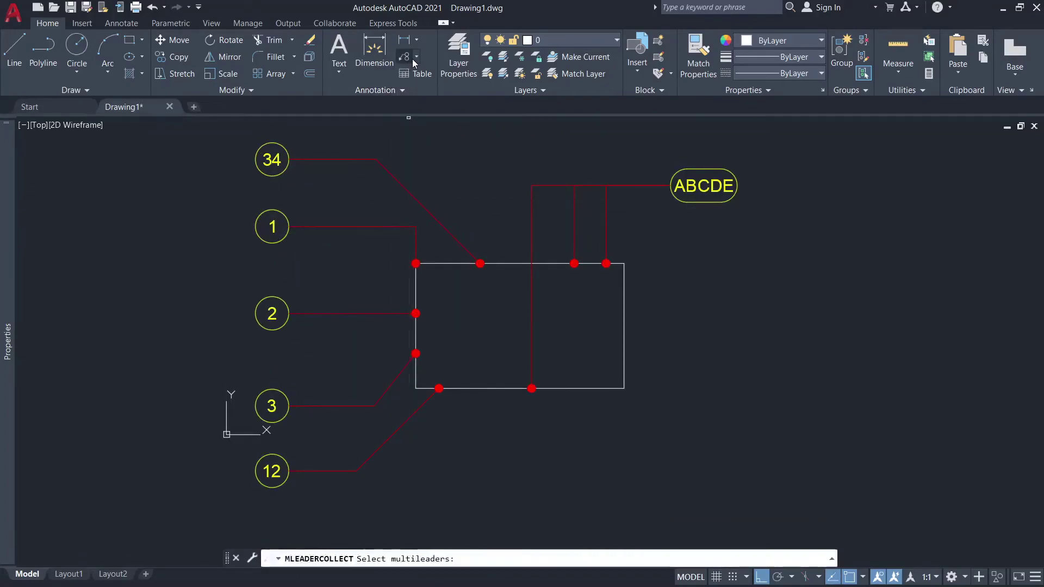
pyautogui.click(417, 58)
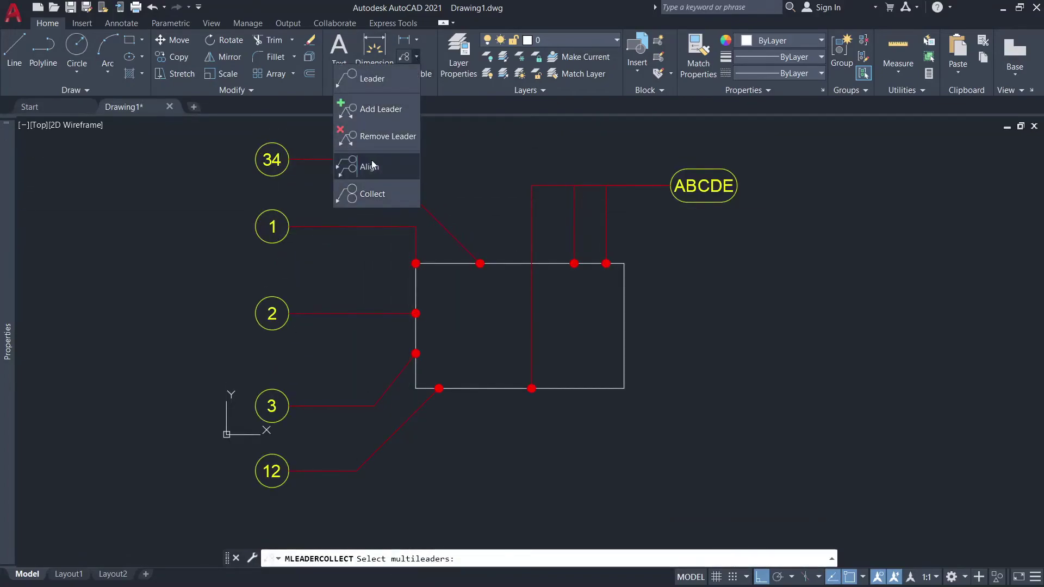
pyautogui.click(366, 195)
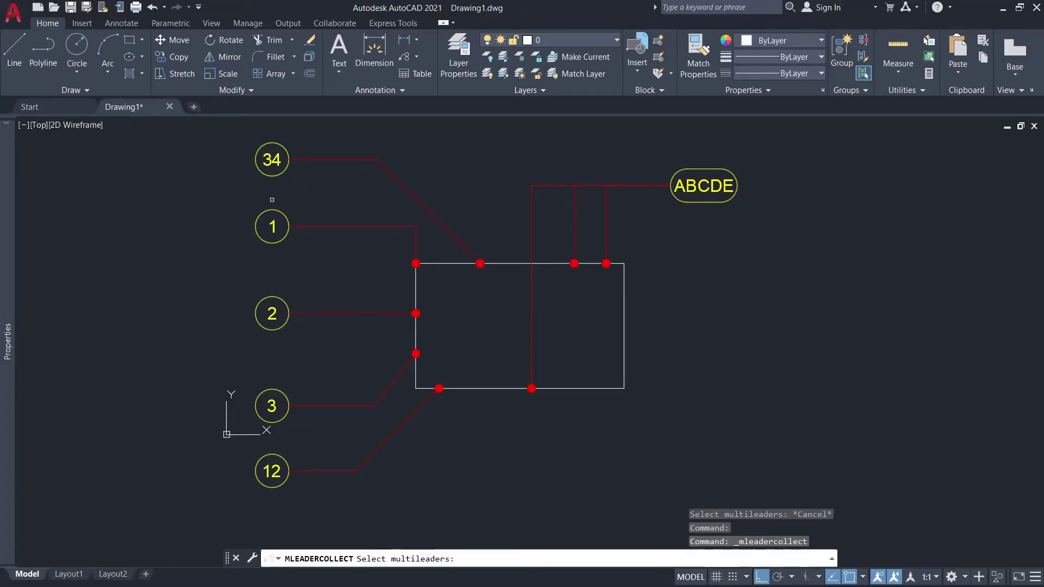
pyautogui.click(298, 231)
pyautogui.click(221, 138)
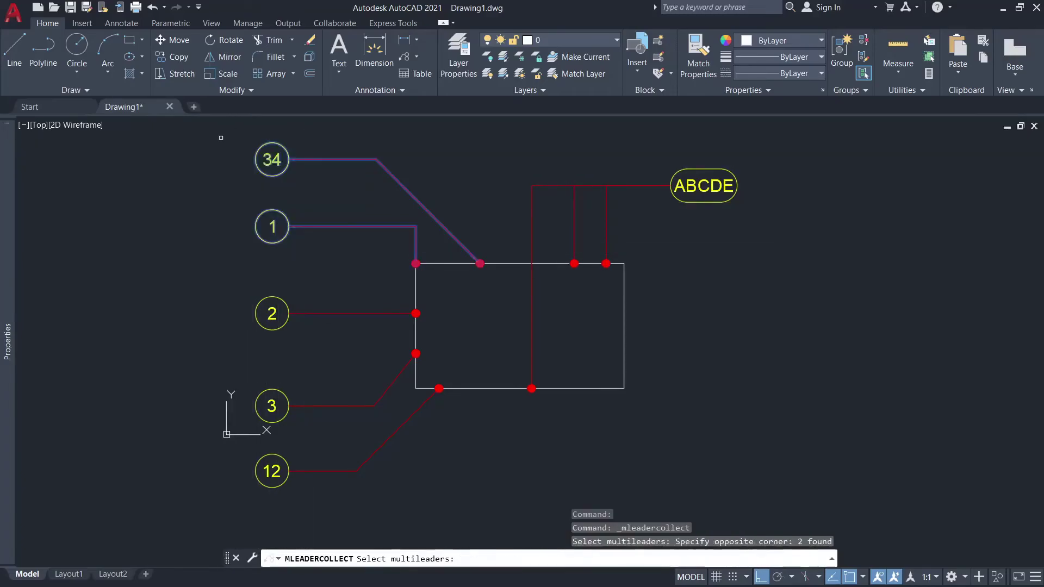
pyautogui.press('Return')
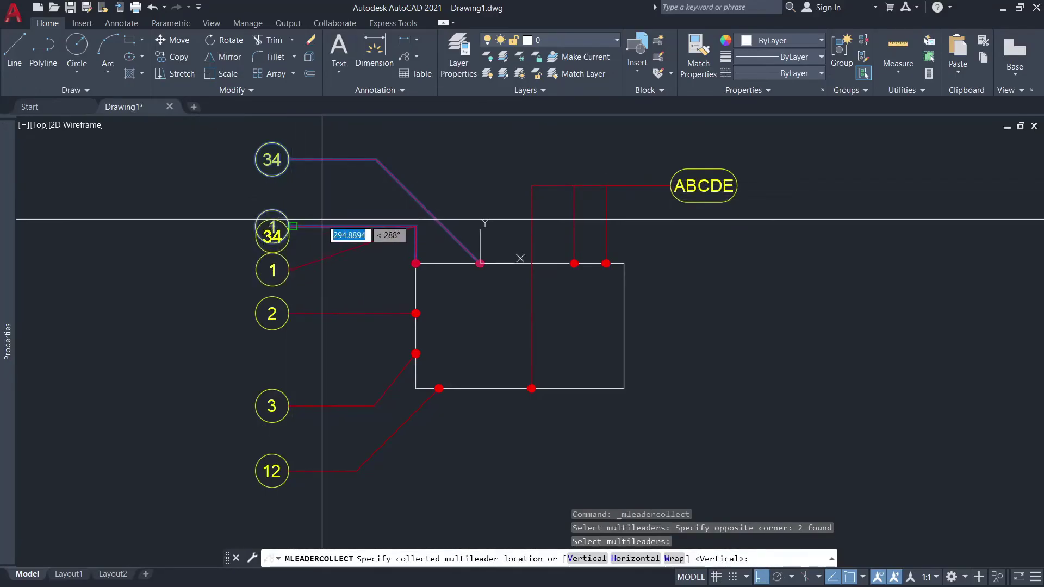
pyautogui.click(326, 242)
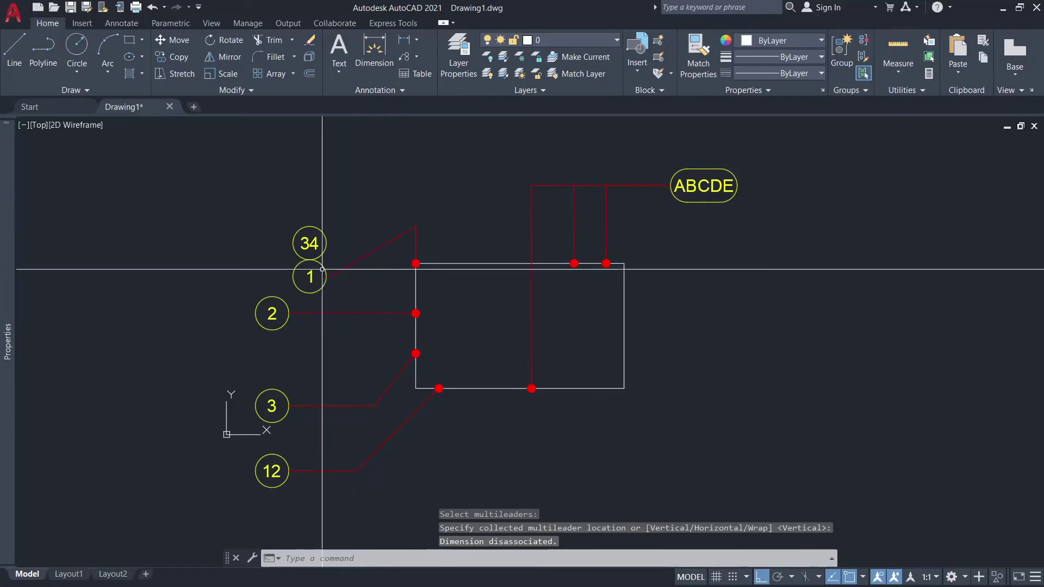
pyautogui.scroll(2, 323, 270)
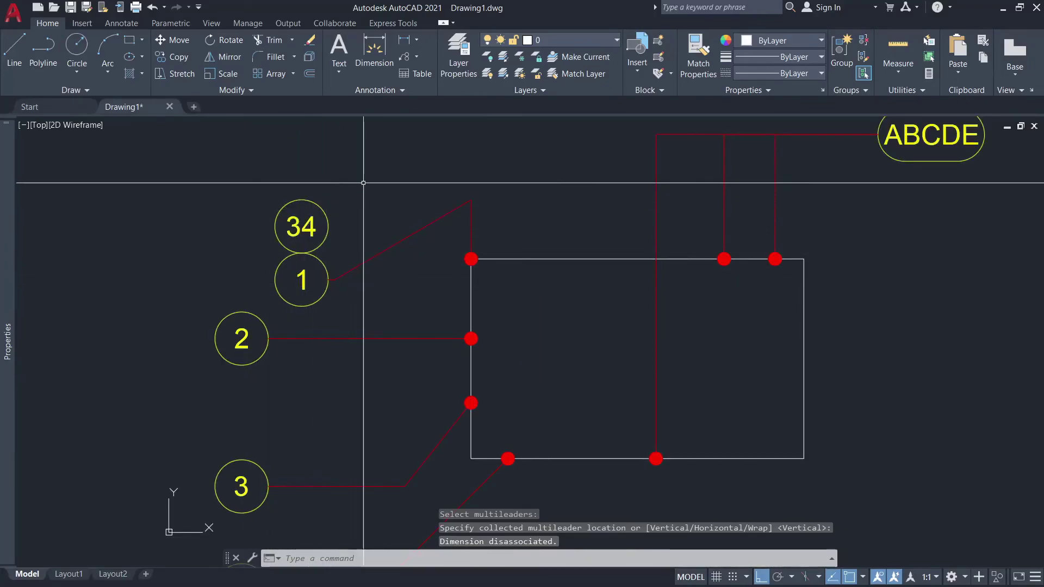
pyautogui.write('u')
pyautogui.press('Return')
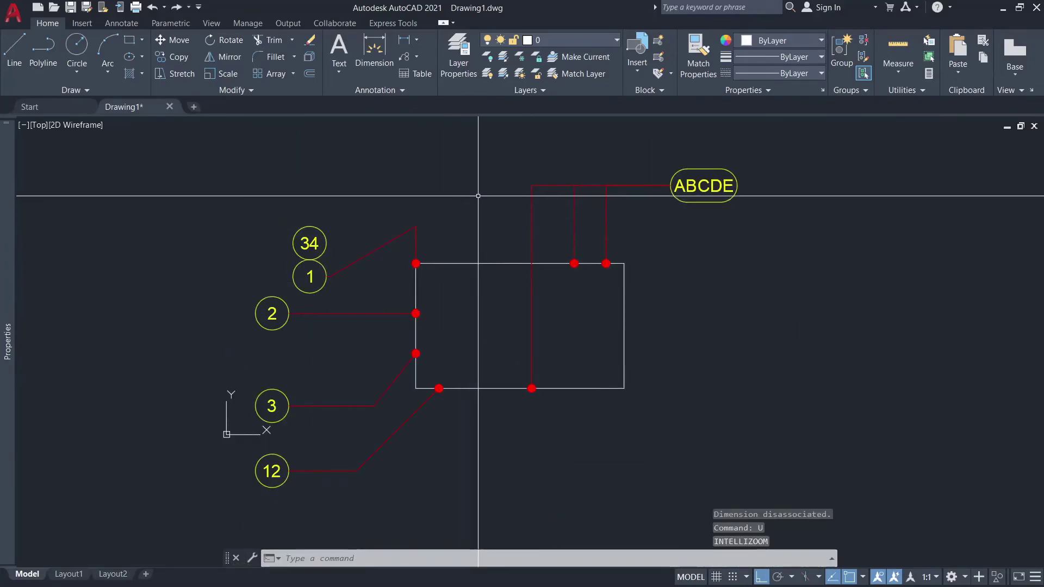
pyautogui.write('u')
pyautogui.press('Return')
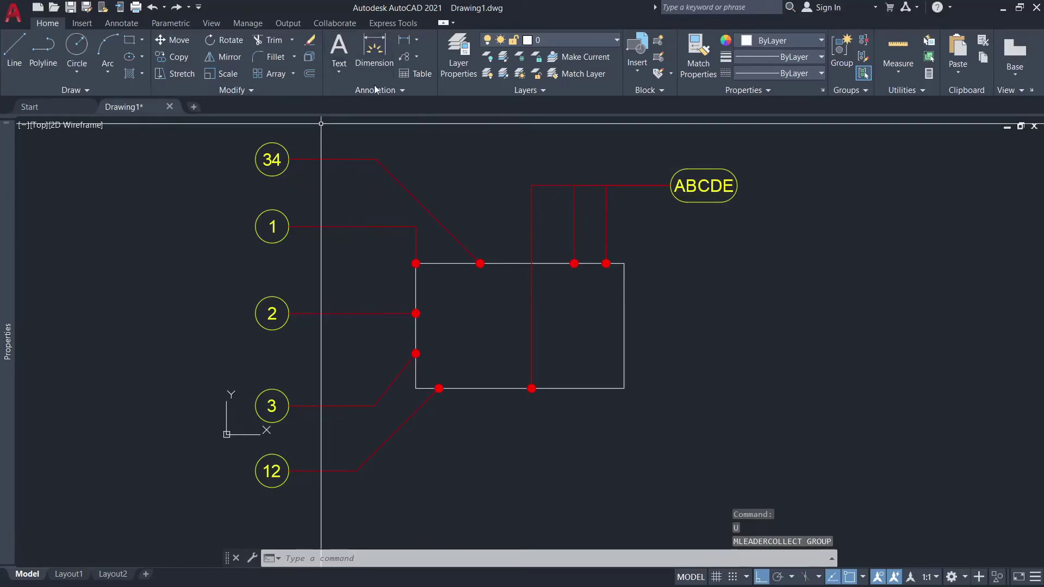
# - Collect balloons 34 and 1 into one vertical stack placed at the rectangle's top-left
pyautogui.click(404, 58)
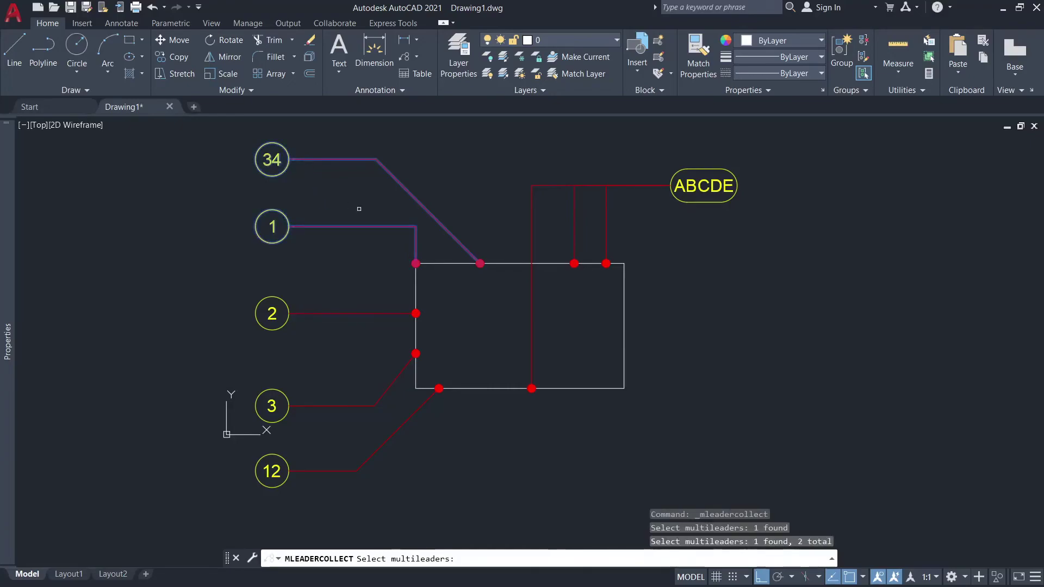
pyautogui.press('Return')
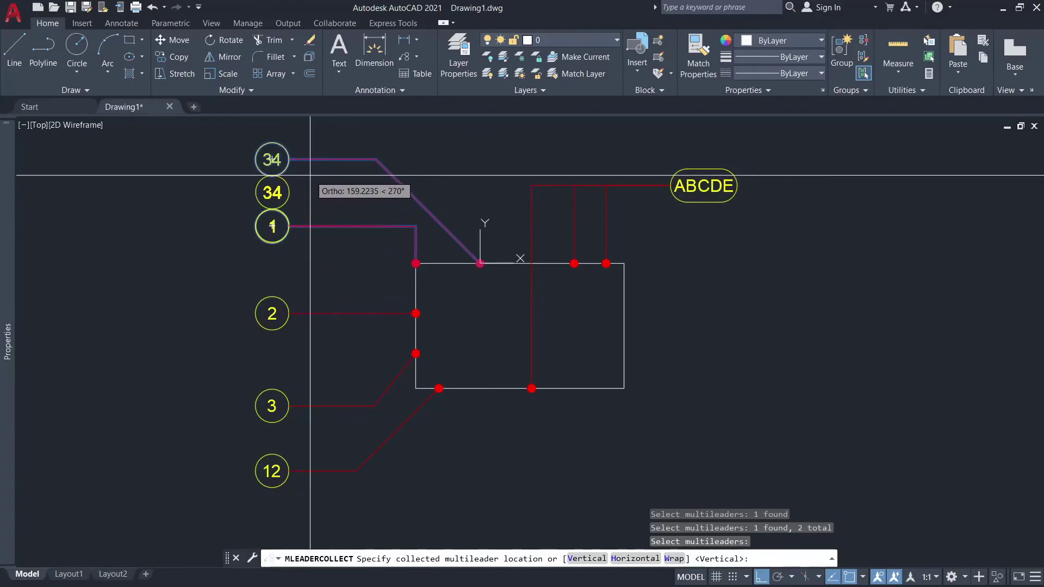
pyautogui.scroll(5, 310, 175)
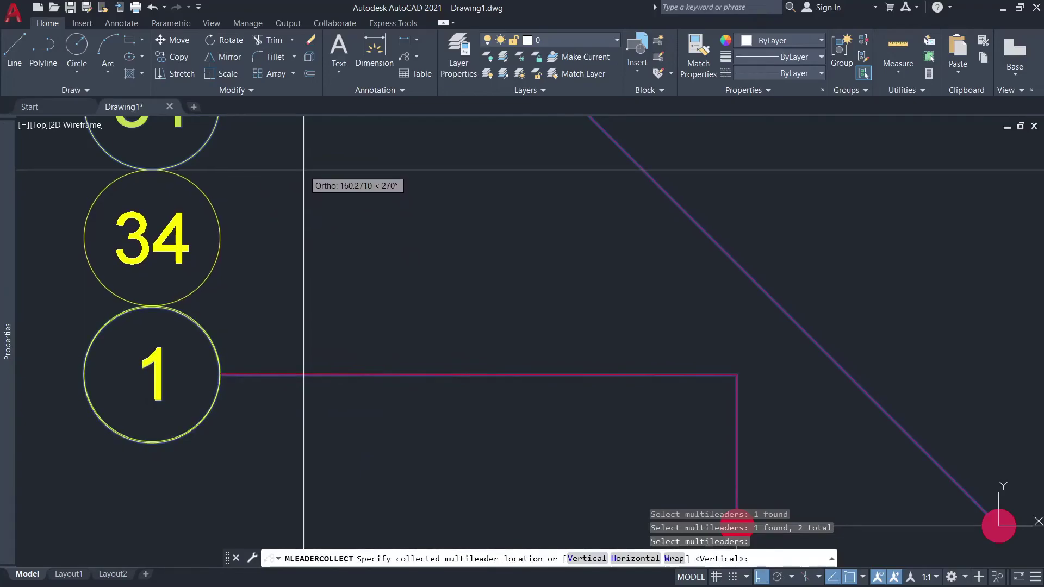
pyautogui.click(304, 170)
pyautogui.scroll(-3, 298, 259)
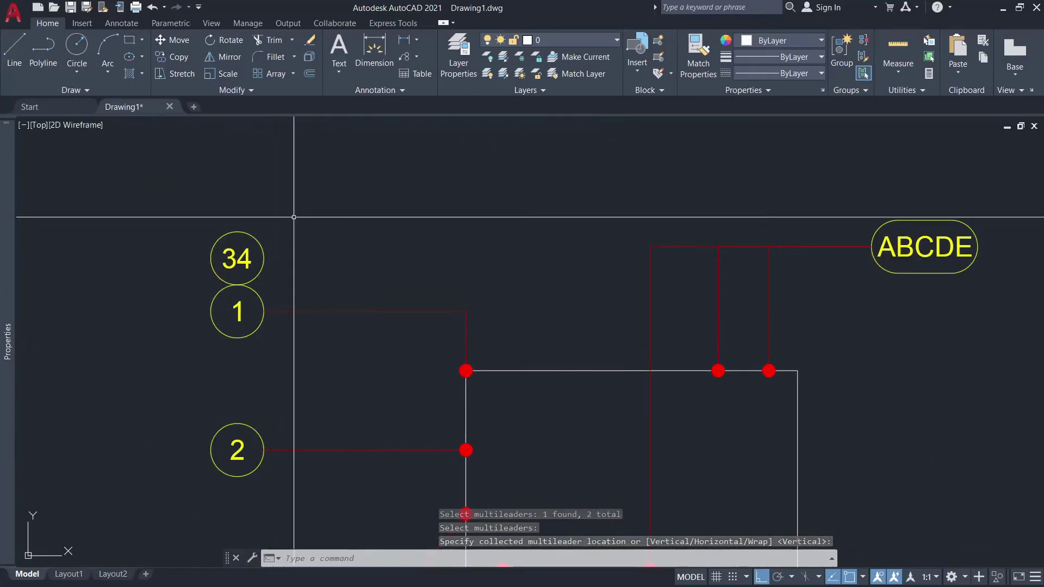
pyautogui.scroll(-3, 323, 196)
pyautogui.scroll(2, 348, 363)
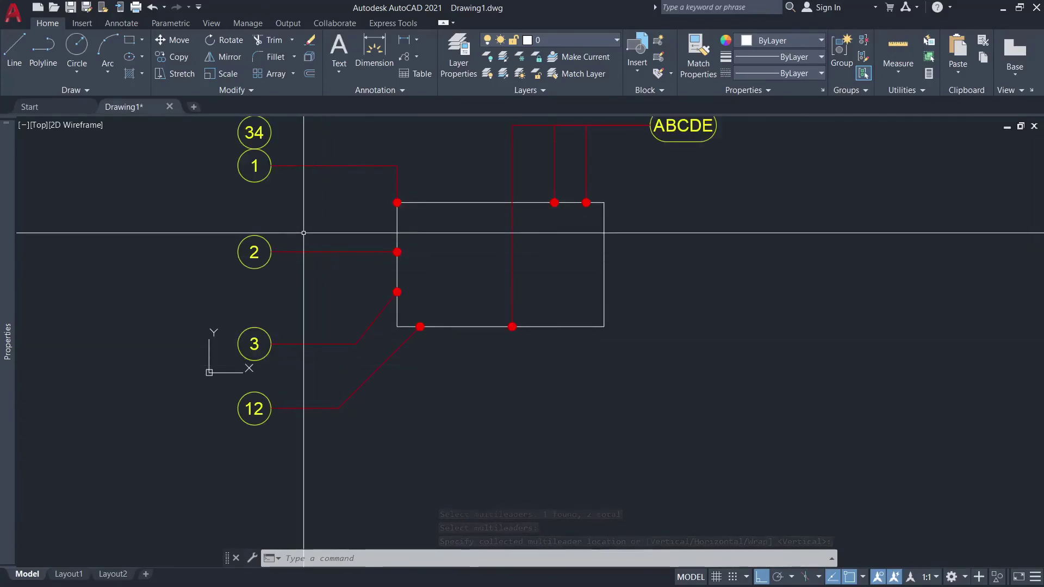
pyautogui.click(408, 55)
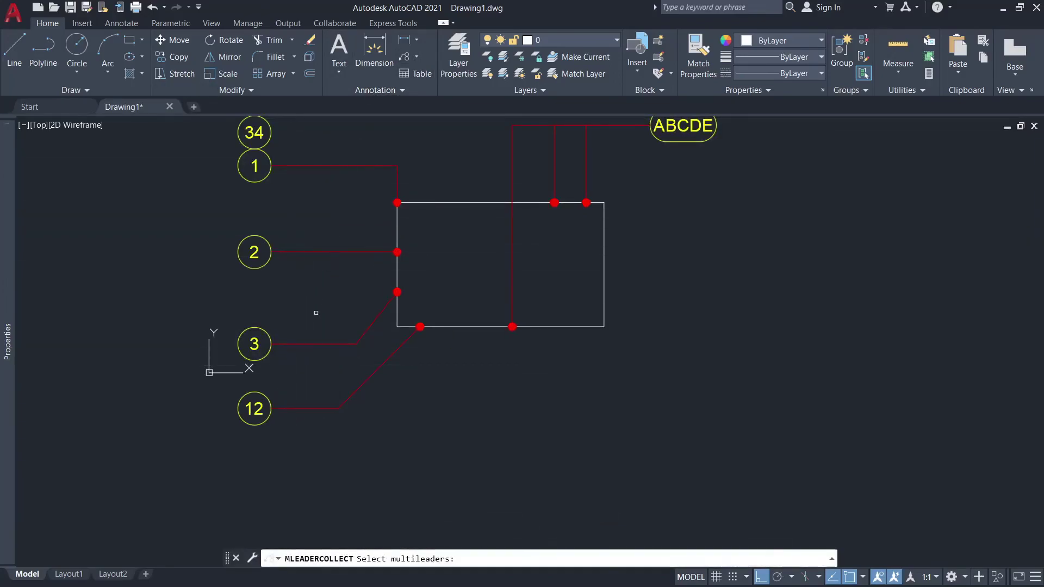
pyautogui.click(302, 436)
pyautogui.click(181, 222)
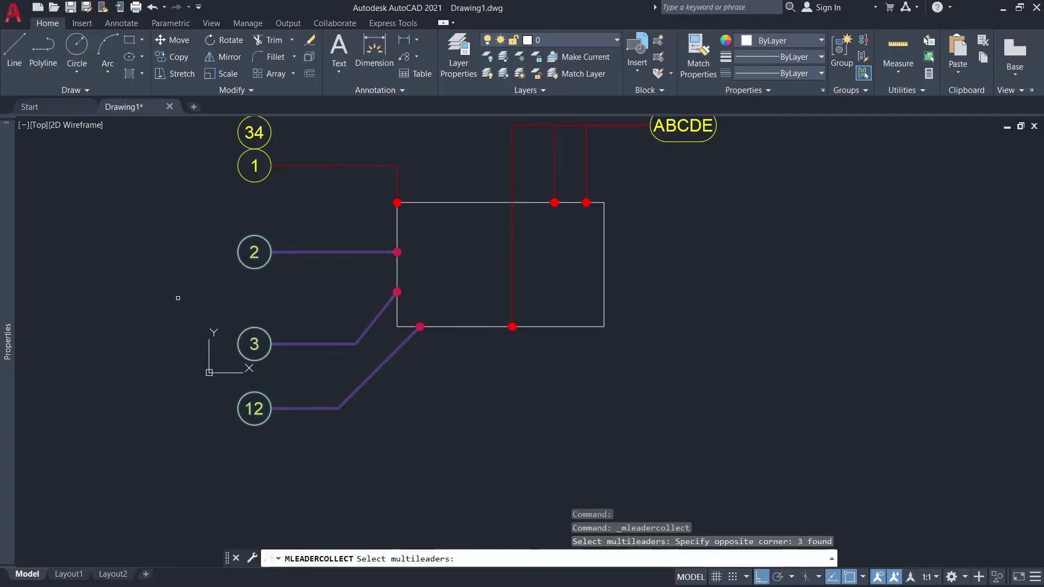
pyautogui.press('Return')
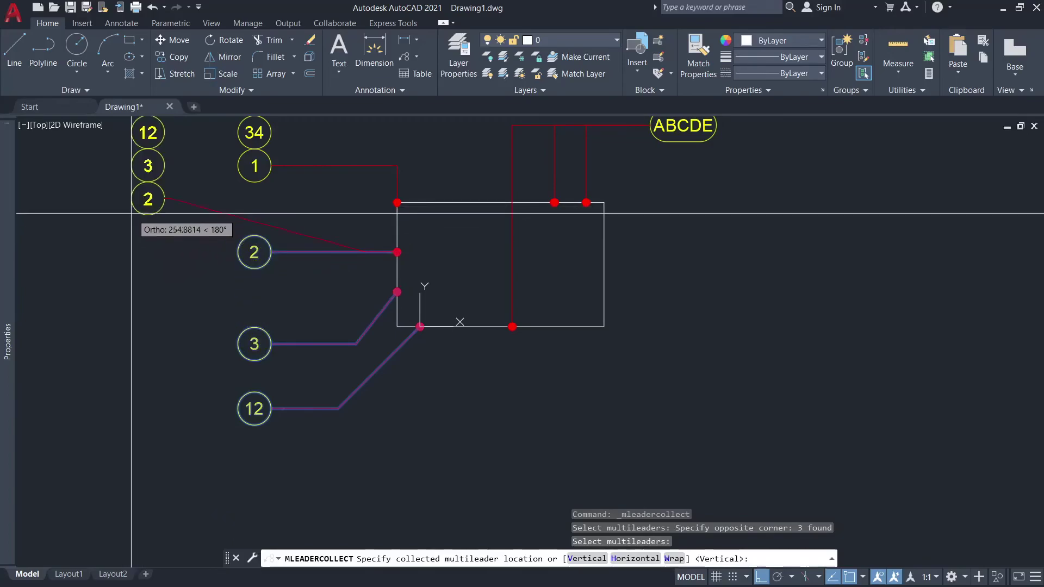
pyautogui.scroll(4, 171, 254)
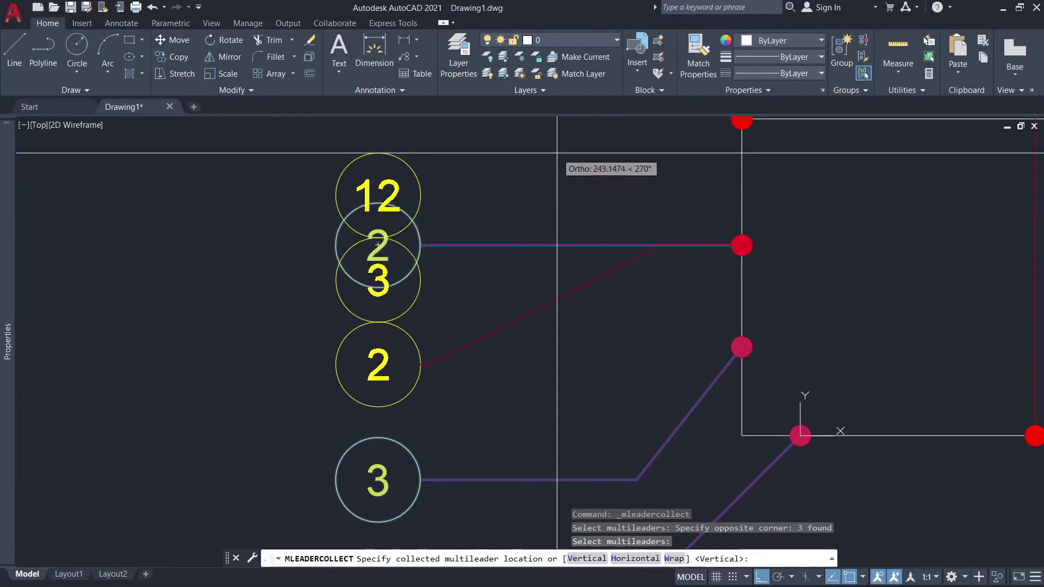
pyautogui.scroll(-2, 337, 212)
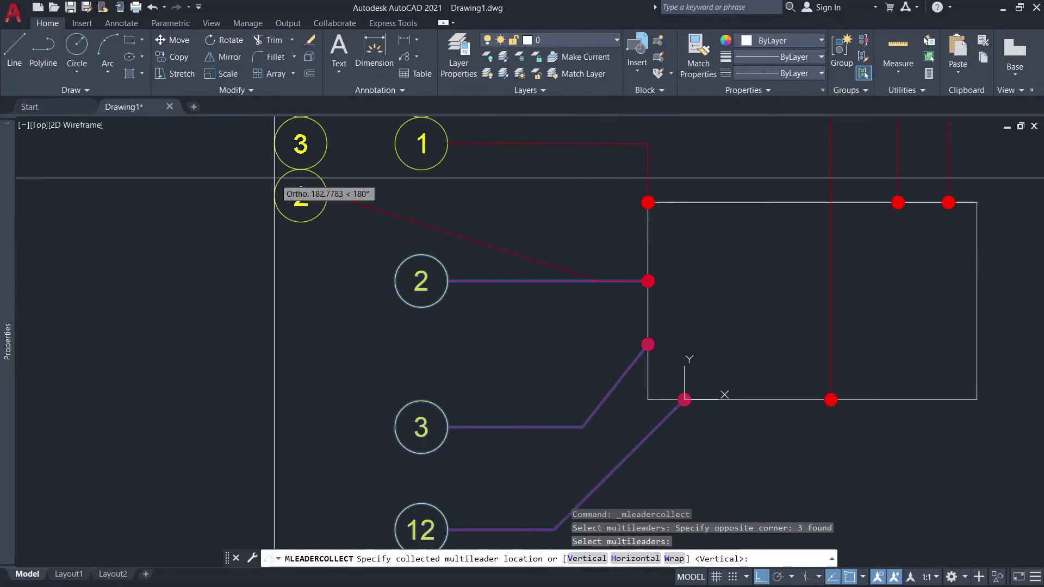
pyautogui.scroll(4, 435, 202)
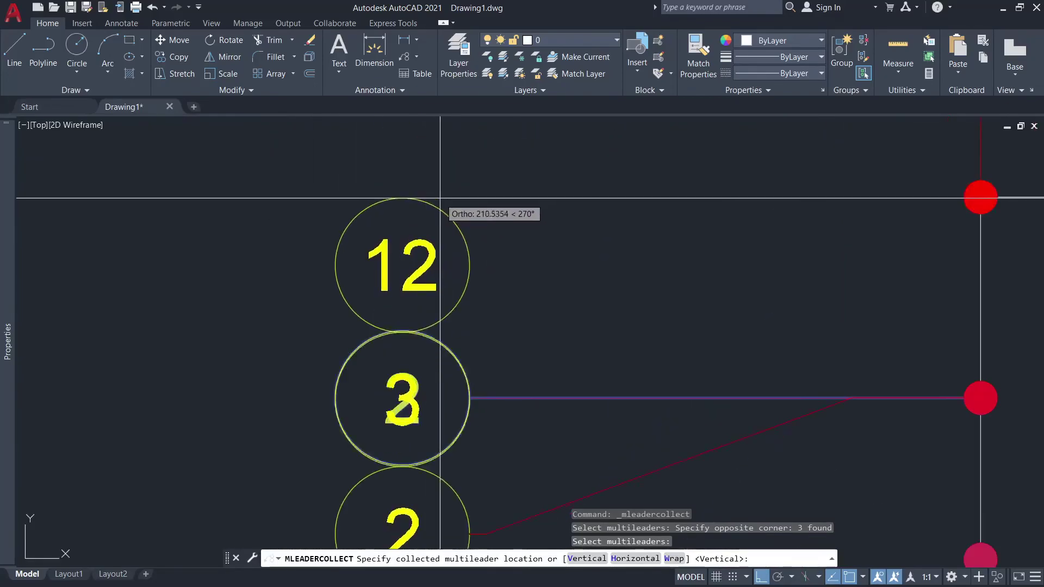
pyautogui.click(446, 239)
pyautogui.scroll(-4, 445, 240)
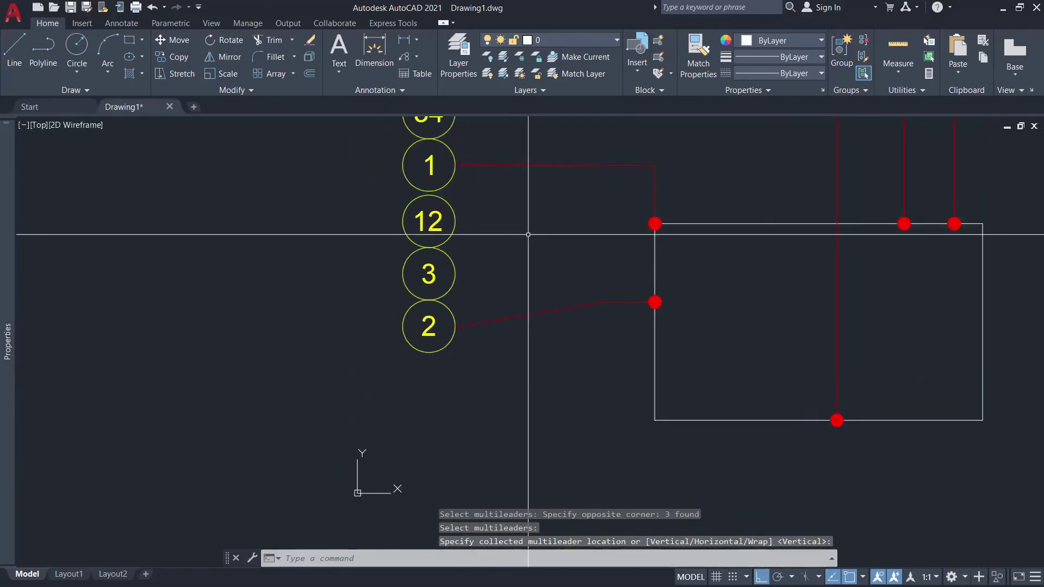
pyautogui.scroll(2, 524, 293)
pyautogui.moveTo(548, 328); pyautogui.dragTo(508, 293)
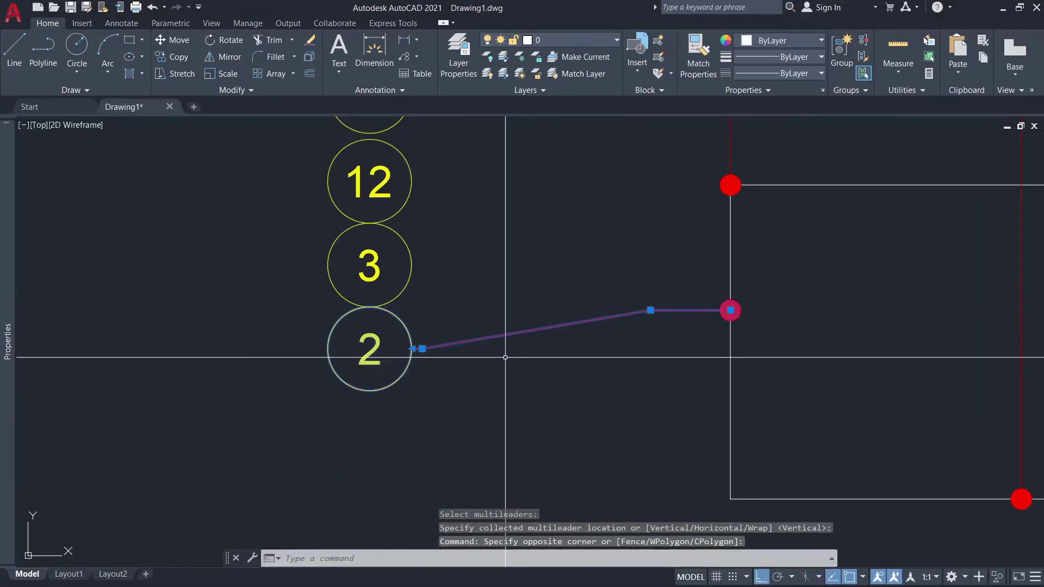
pyautogui.scroll(-2, 505, 357)
pyautogui.scroll(2, 492, 372)
pyautogui.click(418, 345)
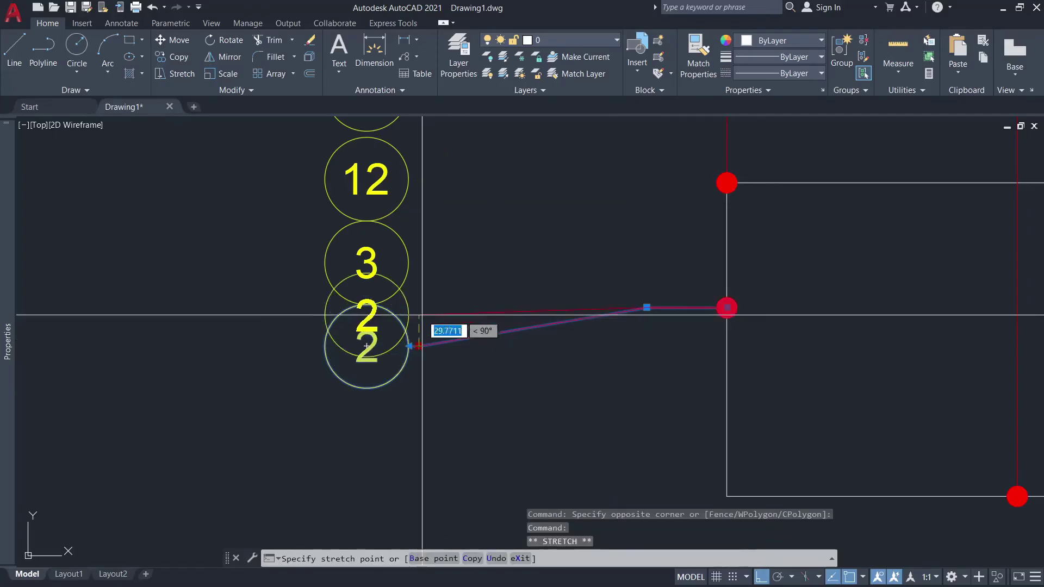
pyautogui.click(429, 304)
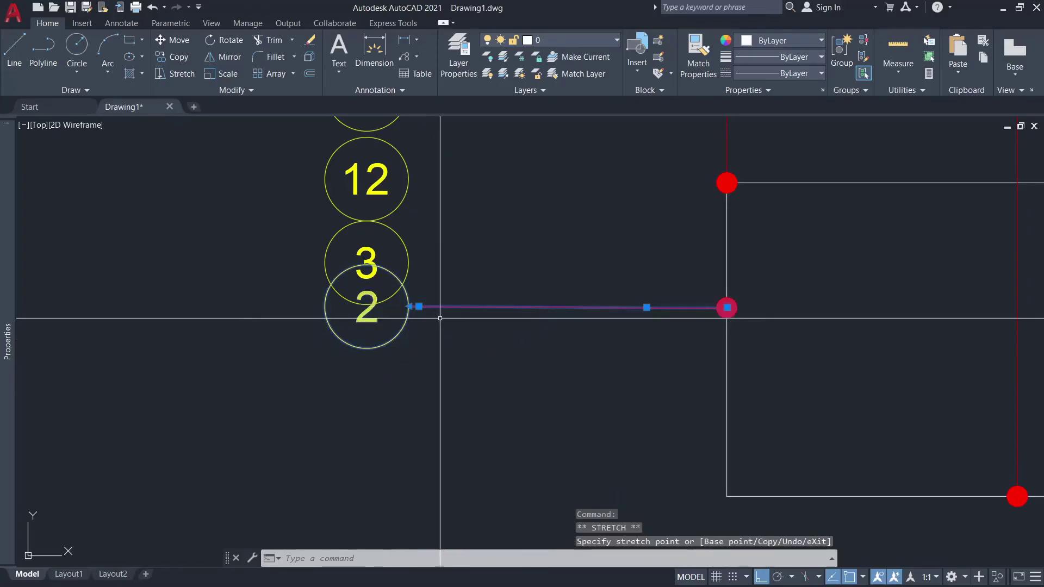
pyautogui.scroll(-4, 473, 327)
pyautogui.scroll(4, 451, 345)
pyautogui.write('mleadercollect')
pyautogui.press('Return')
pyautogui.scroll(-2, 421, 339)
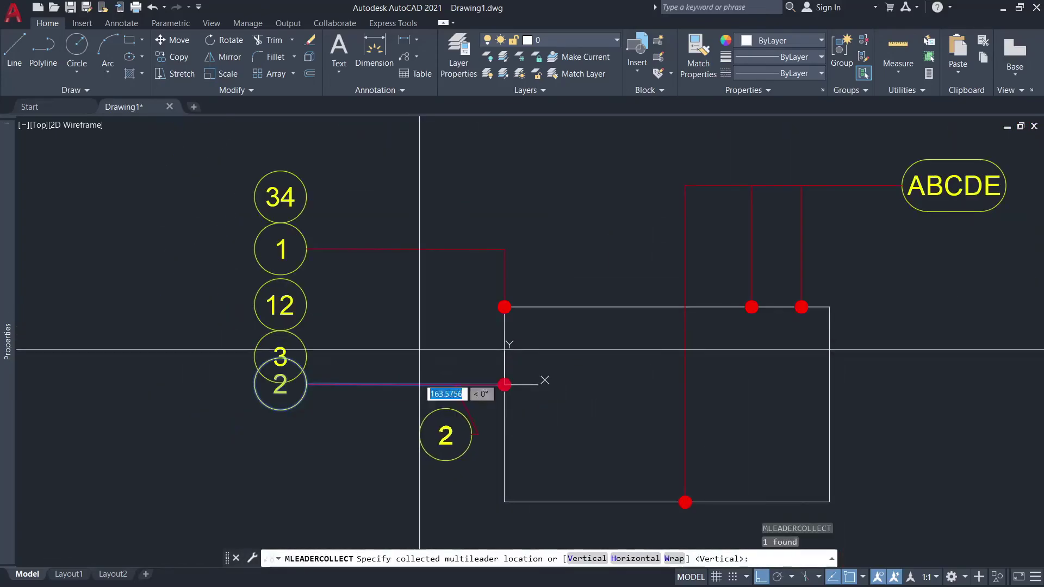
pyautogui.press('Escape')
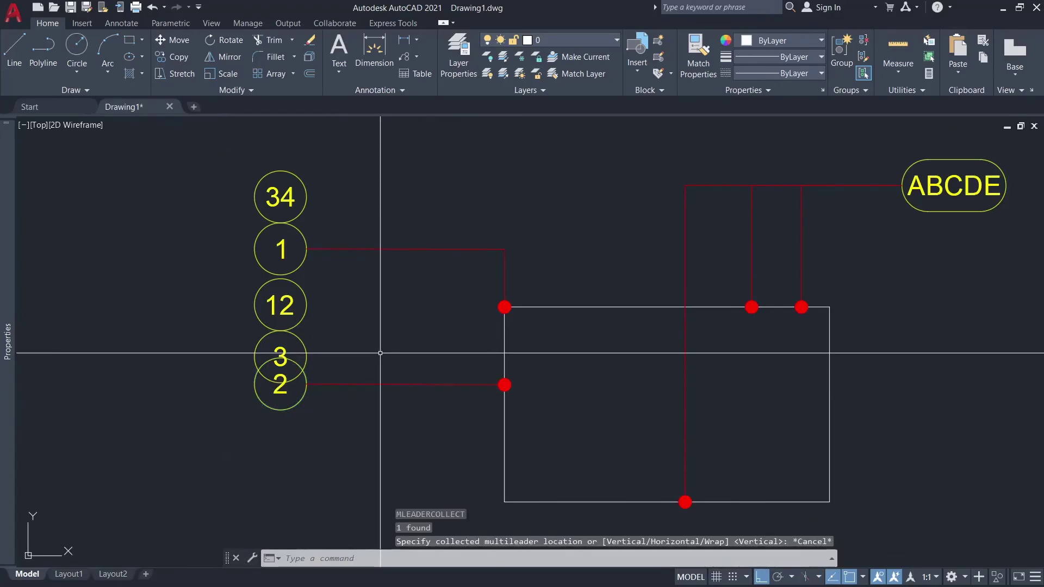
pyautogui.scroll(2, 380, 353)
pyautogui.write('u')
pyautogui.press('Return')
pyautogui.write('u')
pyautogui.press('Return')
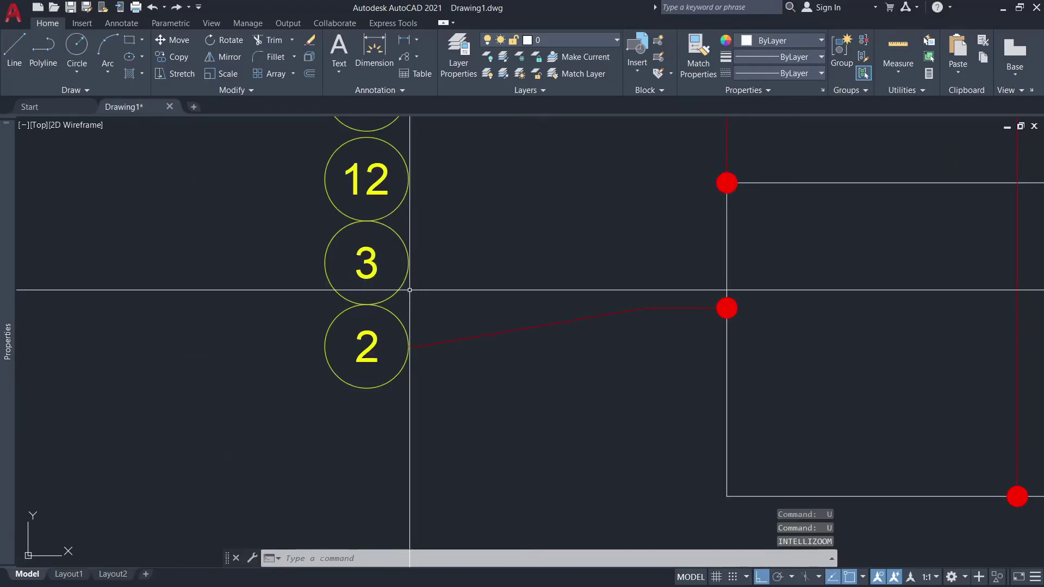
pyautogui.scroll(1, 524, 234)
# - Collect balloons 2, 3 and 12 into one vertical stack placed below-left of the rectangle
pyautogui.scroll(-4, 520, 237)
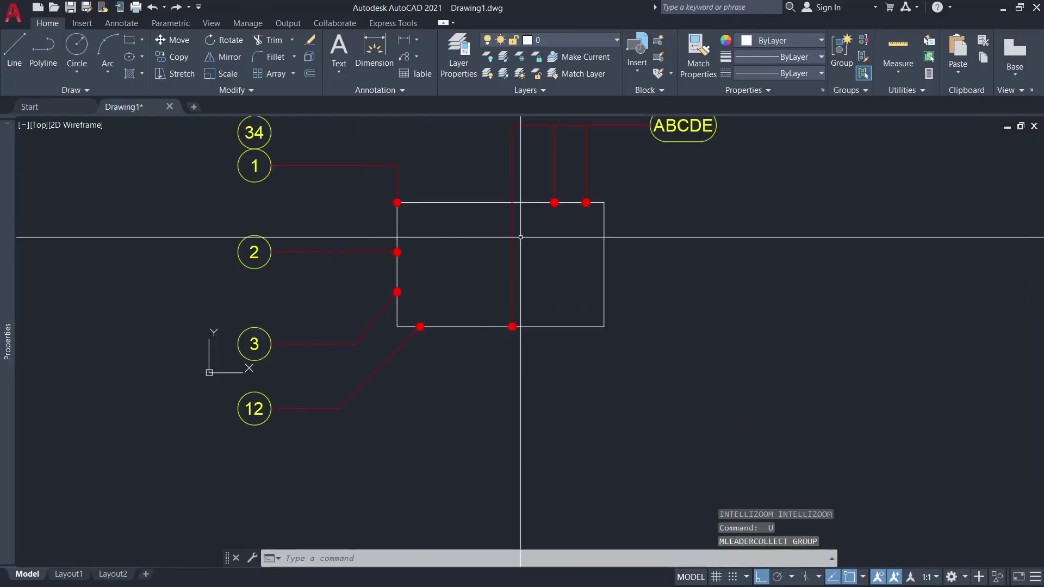
pyautogui.moveTo(433, 263); pyautogui.dragTo(472, 240, button='middle')
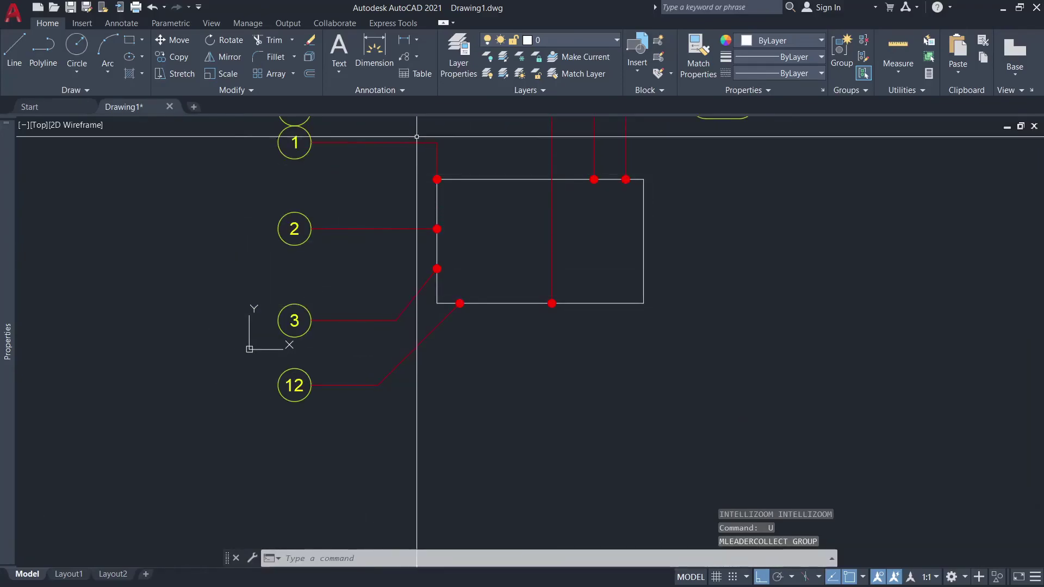
pyautogui.click(410, 55)
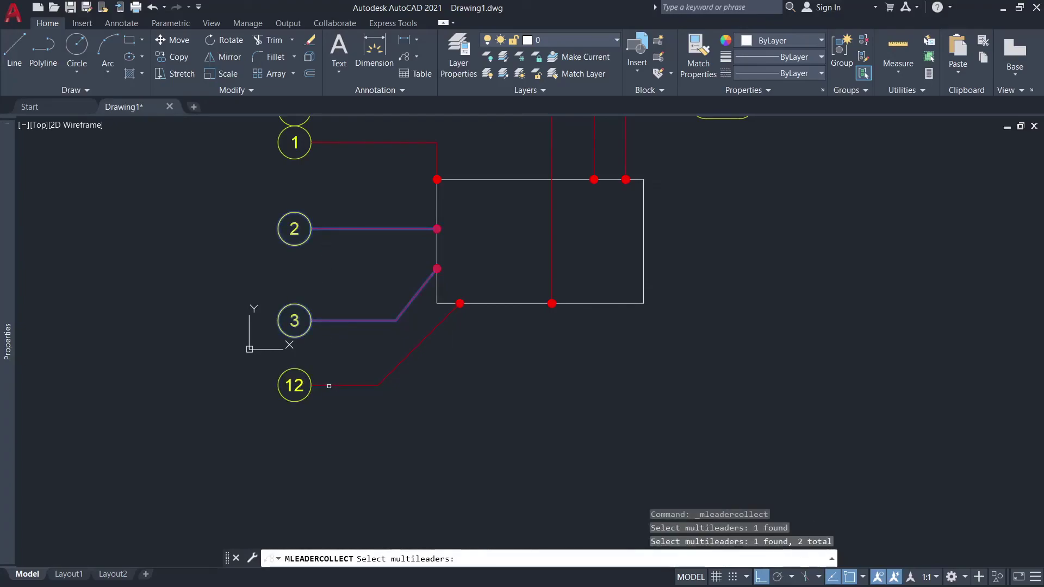
pyautogui.press('Return')
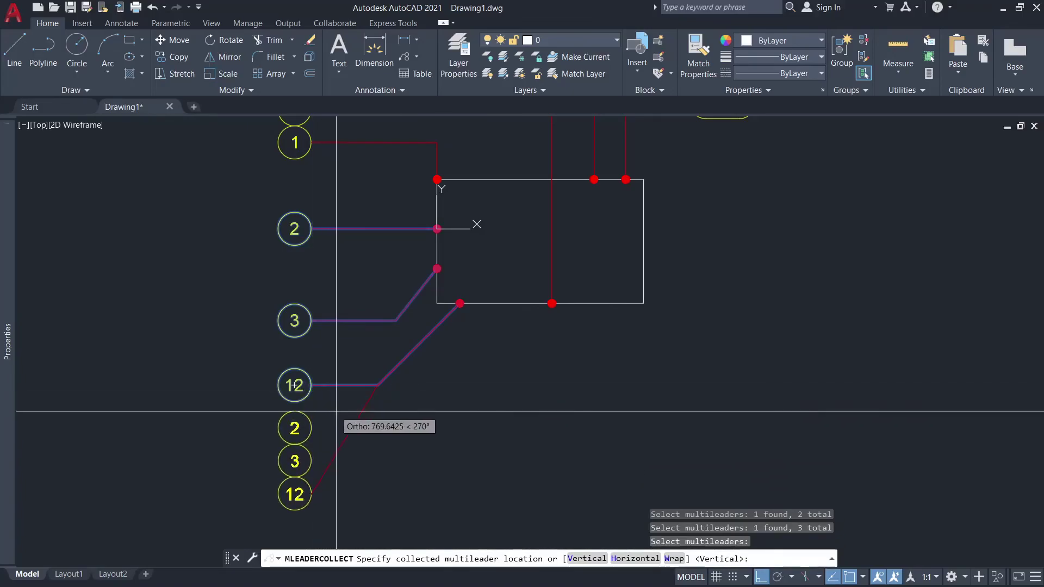
pyautogui.scroll(2, 348, 415)
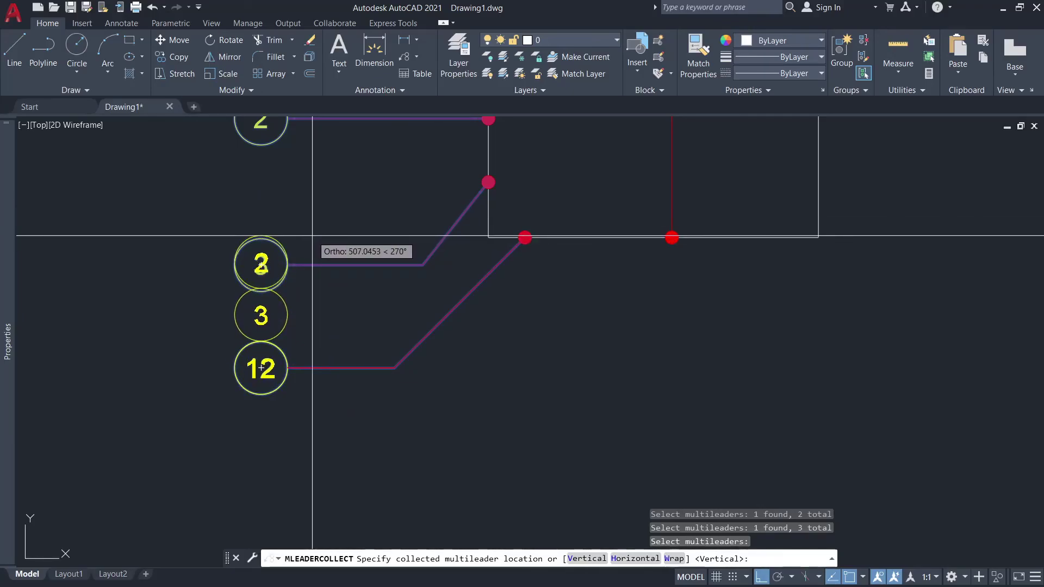
pyautogui.click(312, 235)
pyautogui.scroll(-2, 413, 334)
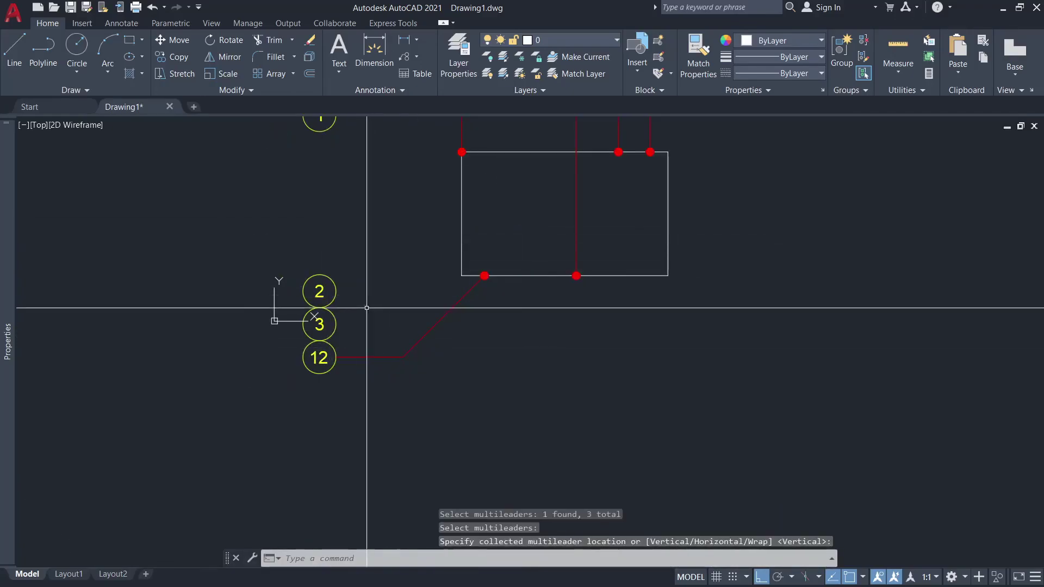
pyautogui.scroll(-3, 384, 344)
pyautogui.scroll(3, 478, 402)
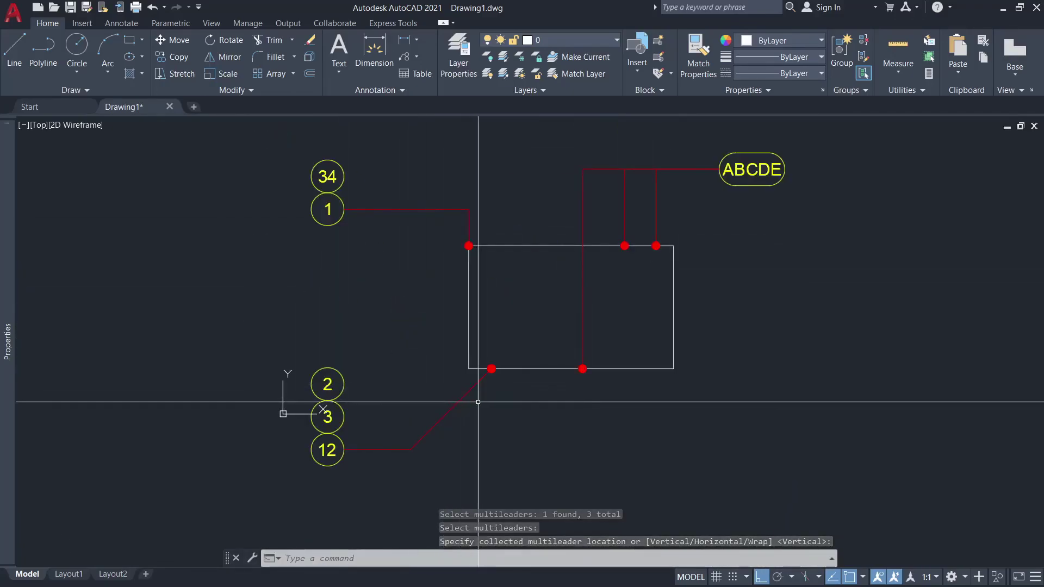
pyautogui.scroll(-2, 462, 370)
pyautogui.scroll(-3, 549, 307)
pyautogui.scroll(4, 481, 308)
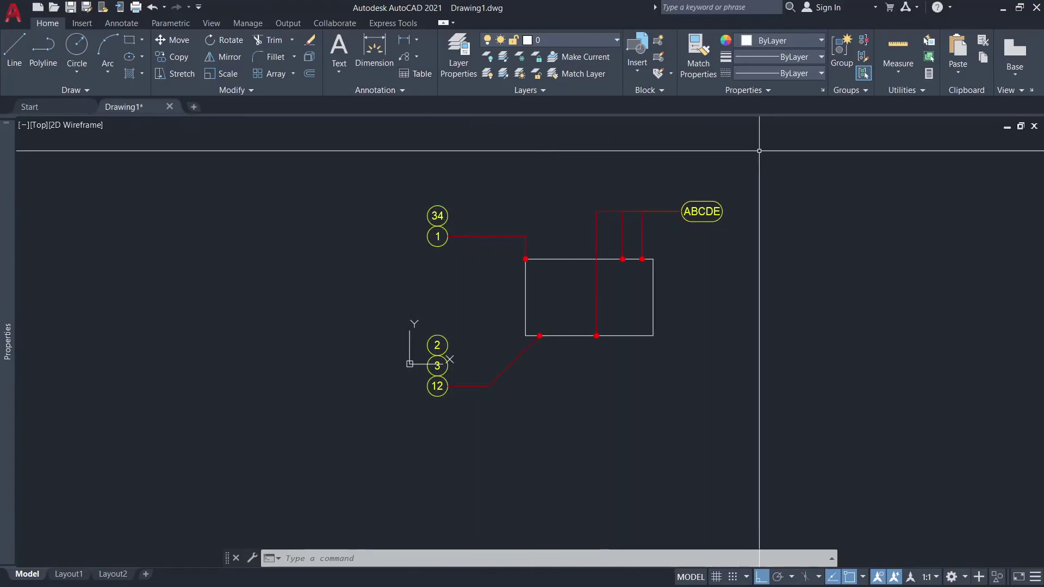
pyautogui.scroll(4, 759, 149)
pyautogui.scroll(-4, 764, 150)
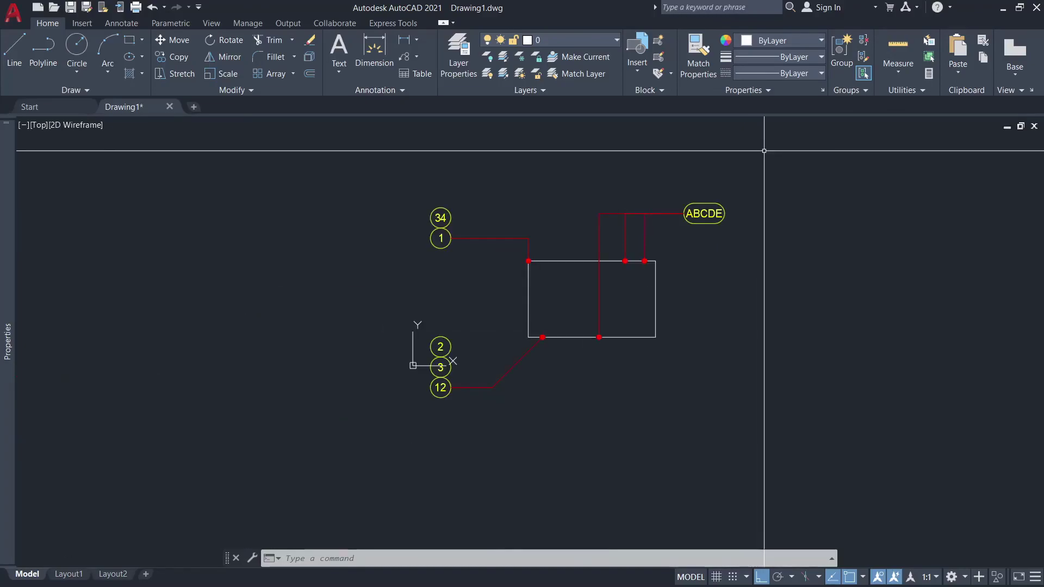